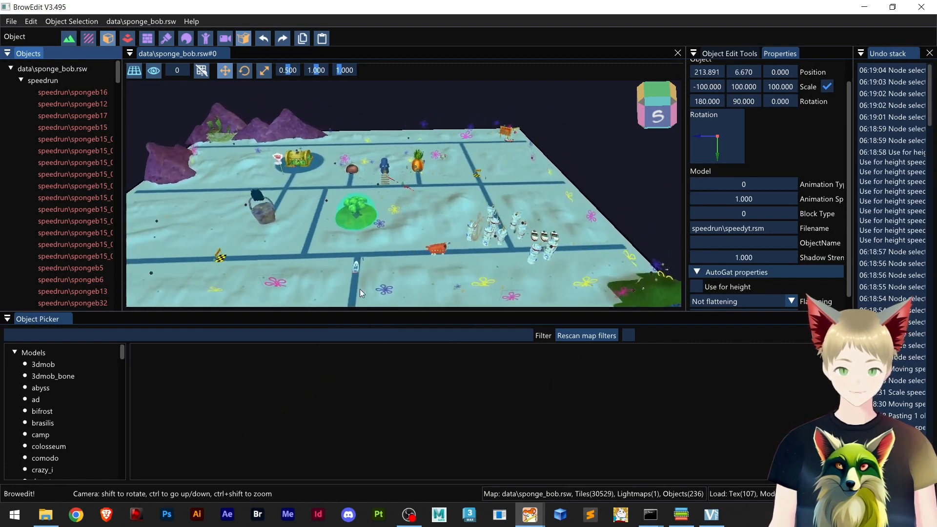
# Step: Switch to GAT editing and examine the walkability tile overlay around the buildings, roads and hills across the whole map
pyautogui.scroll(13, 434, 204)
pyautogui.scroll(3, 432, 212)
pyautogui.moveTo(432, 210)
pyautogui.mouseDown(button='middle')
pyautogui.moveTo(434, 227)
pyautogui.moveTo(416, 229)
pyautogui.moveTo(417, 213)
pyautogui.mouseUp(button='middle')
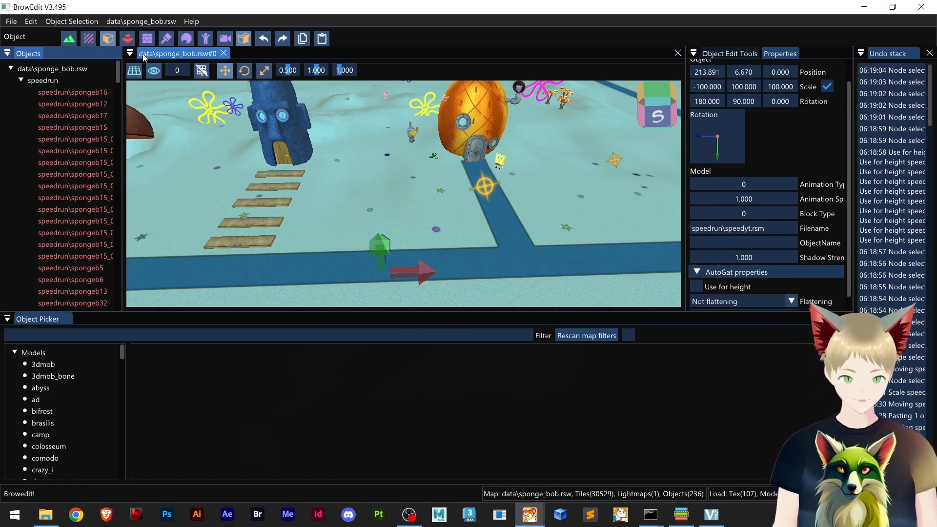
pyautogui.click(127, 38)
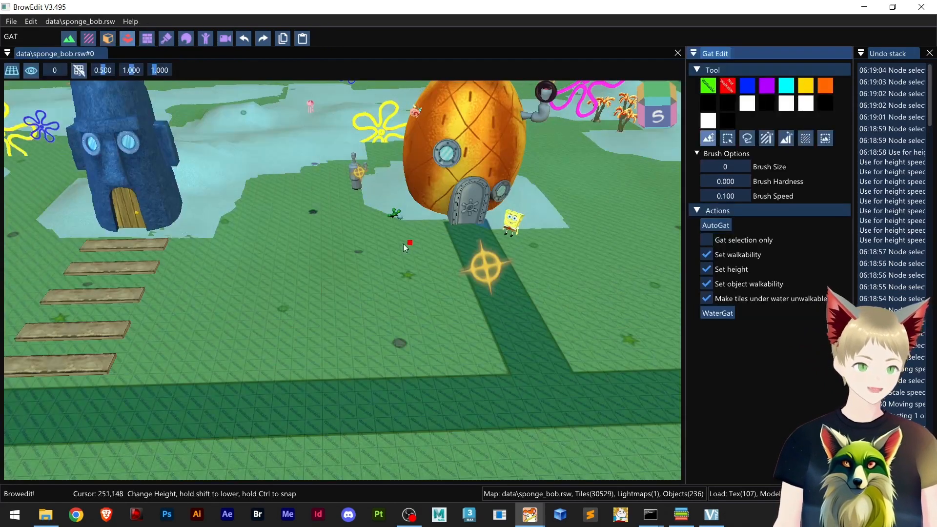
pyautogui.moveTo(404, 243); pyautogui.dragTo(388, 203, button='right')
pyautogui.scroll(-8, 389, 203)
pyautogui.moveTo(396, 242); pyautogui.dragTo(390, 173, button='right')
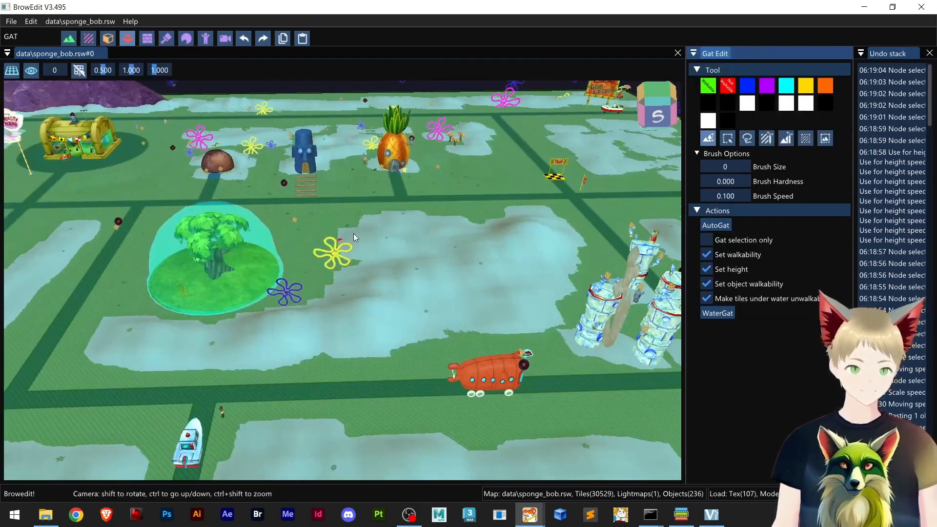
pyautogui.moveTo(354, 234); pyautogui.dragTo(446, 190, button='right')
pyautogui.moveTo(361, 205); pyautogui.dragTo(459, 180, button='right')
pyautogui.moveTo(364, 180); pyautogui.dragTo(336, 252, button='right')
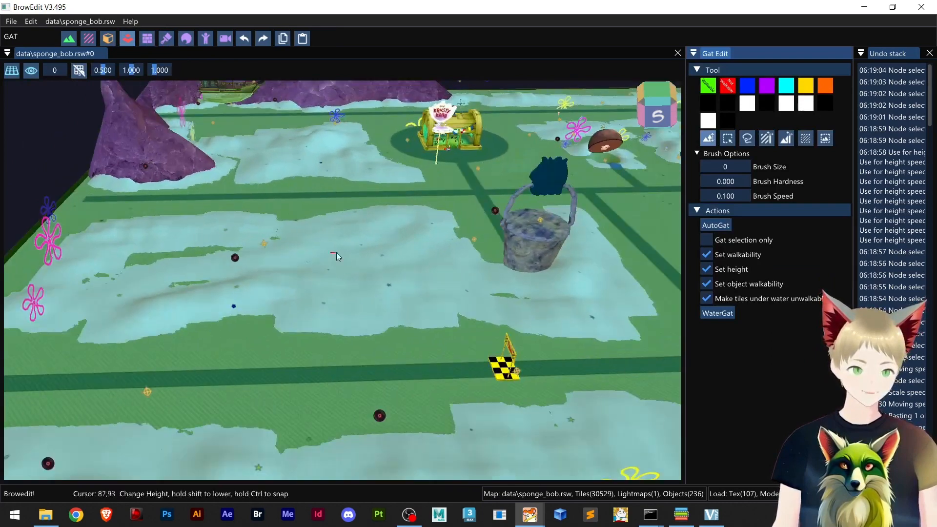
pyautogui.moveTo(594, 200); pyautogui.dragTo(235, 226, button='right')
pyautogui.moveTo(478, 220); pyautogui.dragTo(117, 254, button='right')
pyautogui.moveTo(453, 231); pyautogui.dragTo(356, 234, button='right')
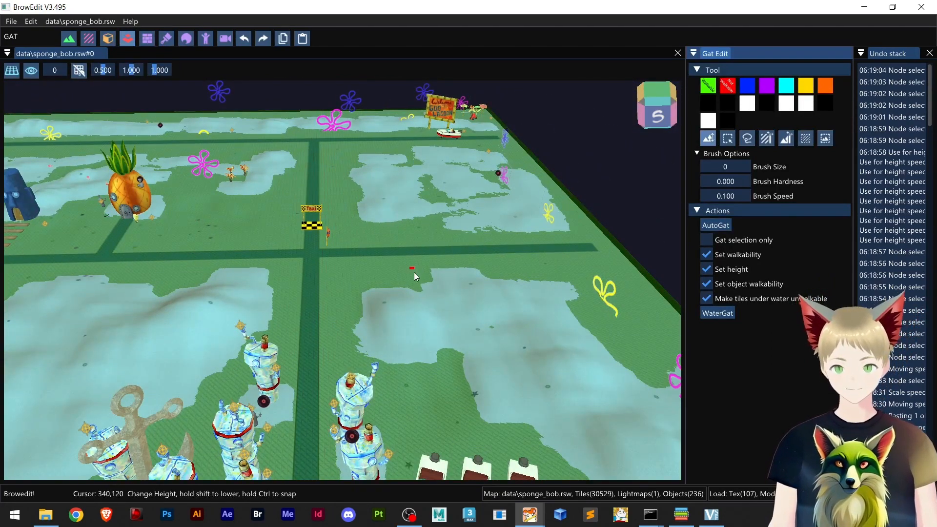
pyautogui.moveTo(414, 272); pyautogui.dragTo(371, 229, button='right')
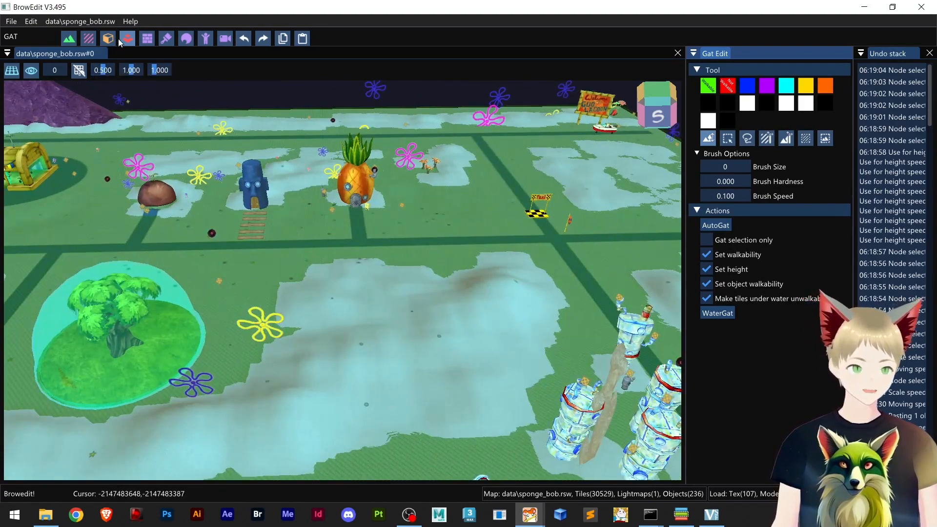
# Step: Return to object editing, select the pineapple house model speedrun\spongeb16, and turn its Use for height option on and off again
pyautogui.click(111, 39)
pyautogui.scroll(3, 495, 168)
pyautogui.moveTo(420, 202); pyautogui.dragTo(478, 219, button='right')
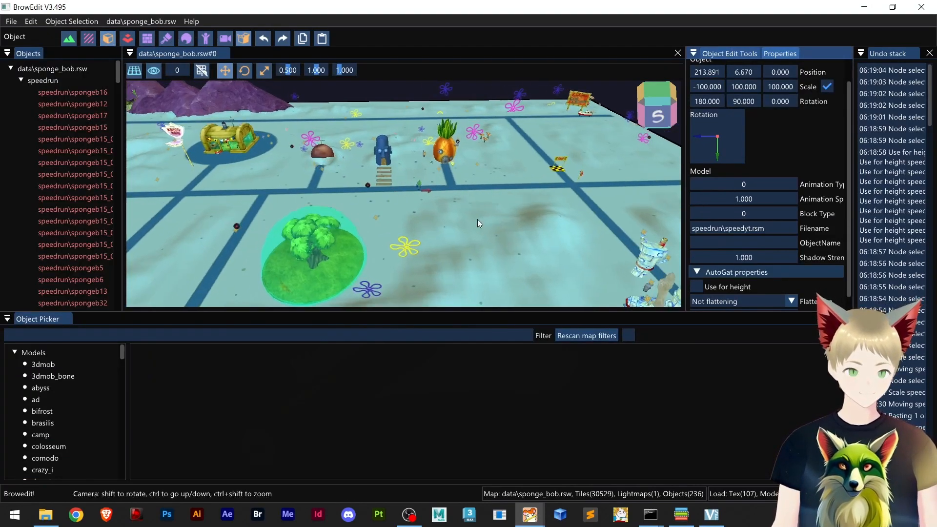
pyautogui.scroll(5, 390, 165)
pyautogui.click(91, 92)
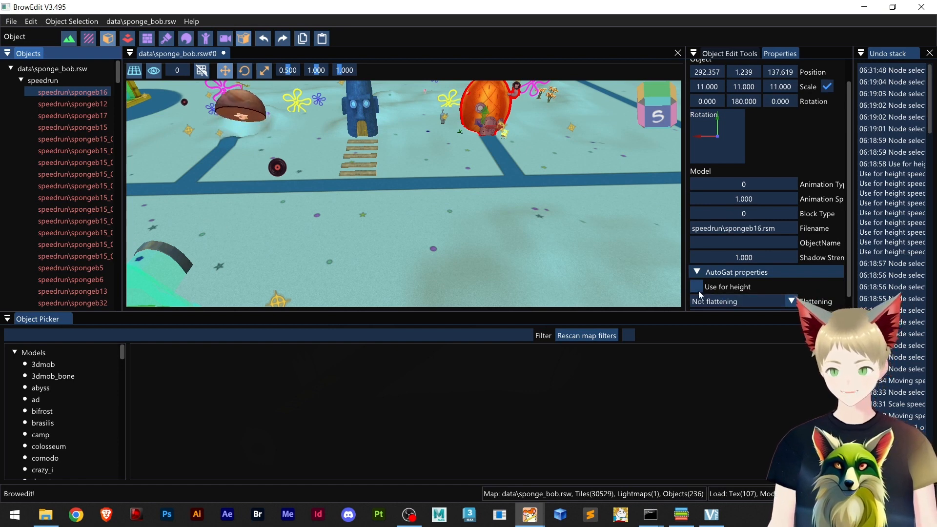
pyautogui.scroll(2, 432, 229)
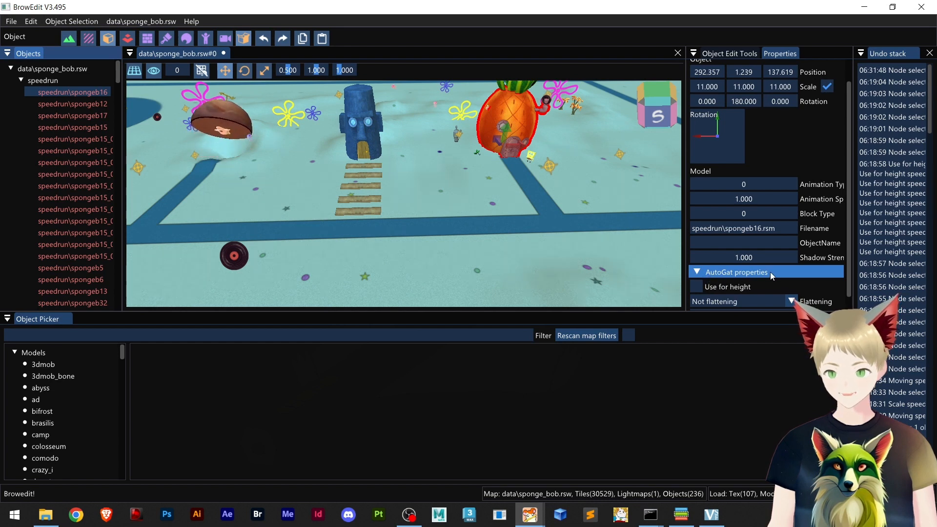
pyautogui.click(696, 286)
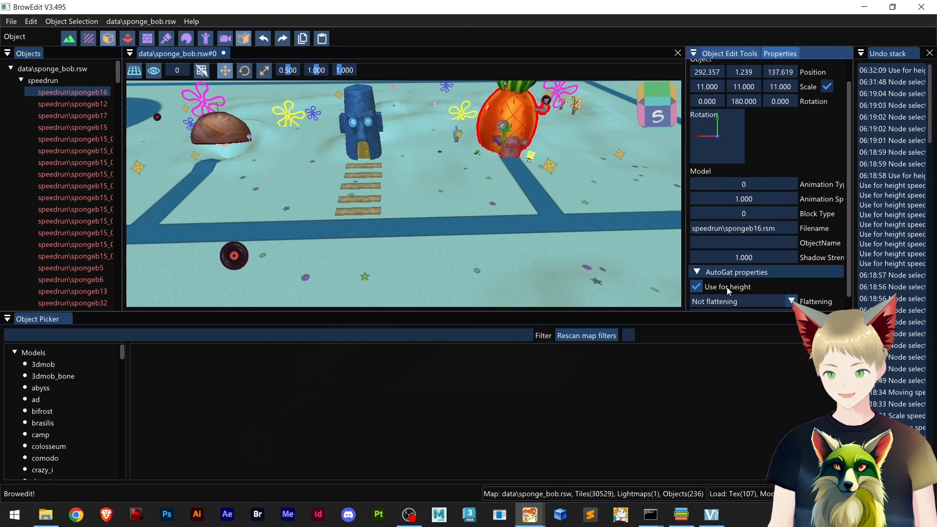
pyautogui.click(698, 287)
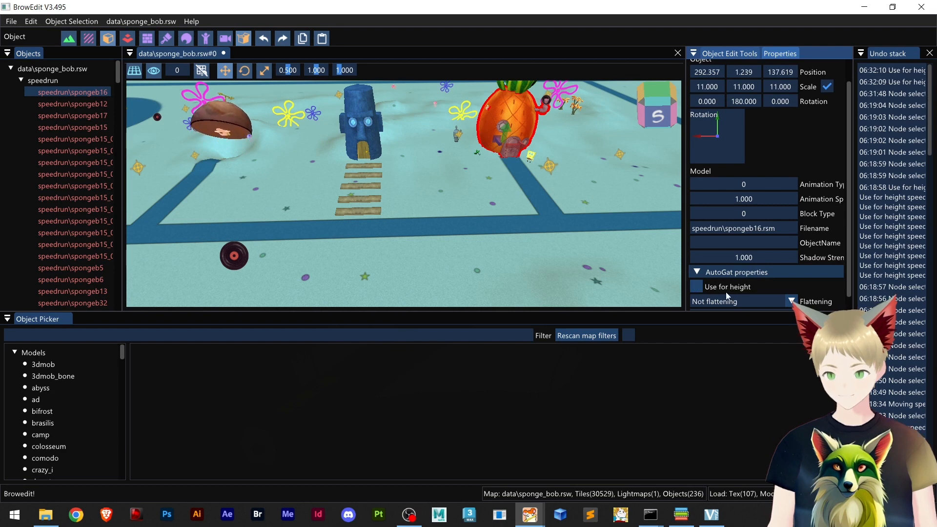
# Step: Check the Use for height setting of the spongeb12, spongeb17 and spongeb15 models
pyautogui.click(75, 103)
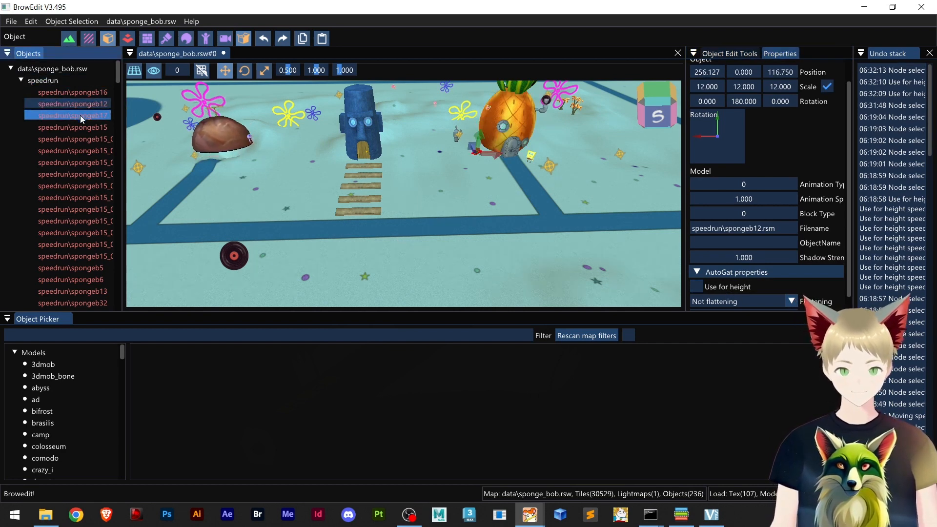
pyautogui.click(80, 115)
pyautogui.click(86, 127)
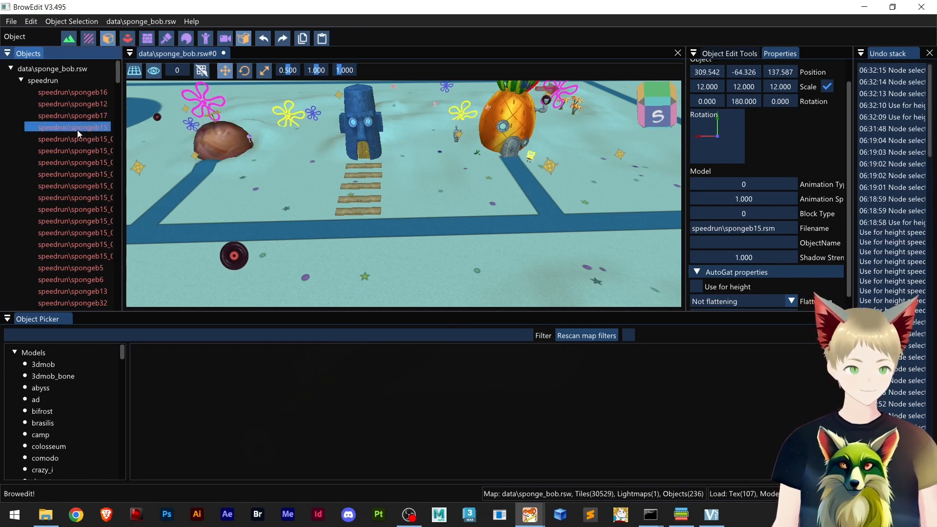
pyautogui.click(697, 288)
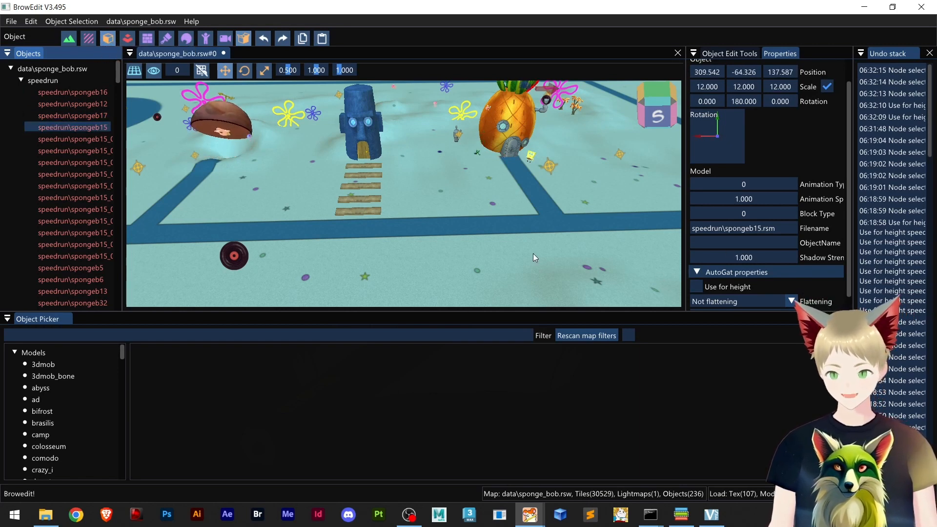
# Step: Select the right half of the nearest wooden plank before the blue house and inspect its AutoGat properties
pyautogui.moveTo(460, 247); pyautogui.dragTo(409, 242, button='right')
pyautogui.scroll(1, 409, 241)
pyautogui.scroll(1, 408, 241)
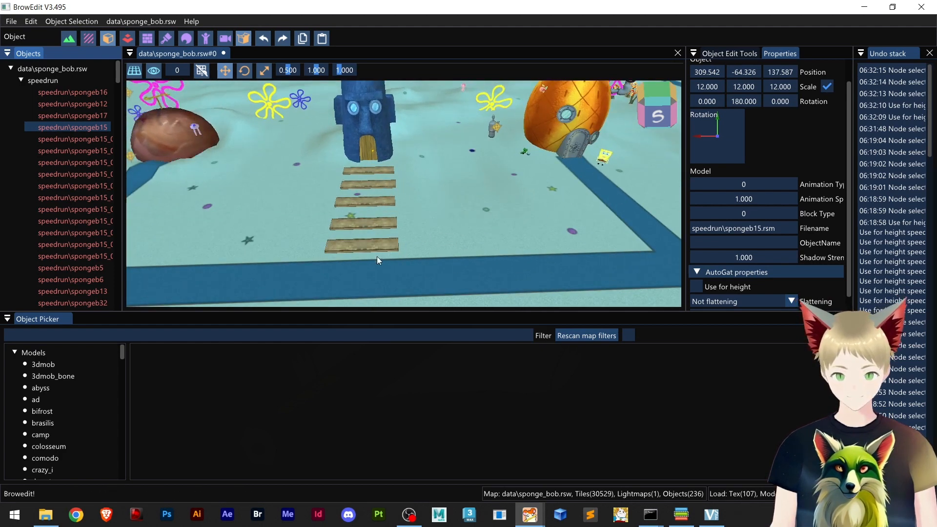
pyautogui.click(380, 248)
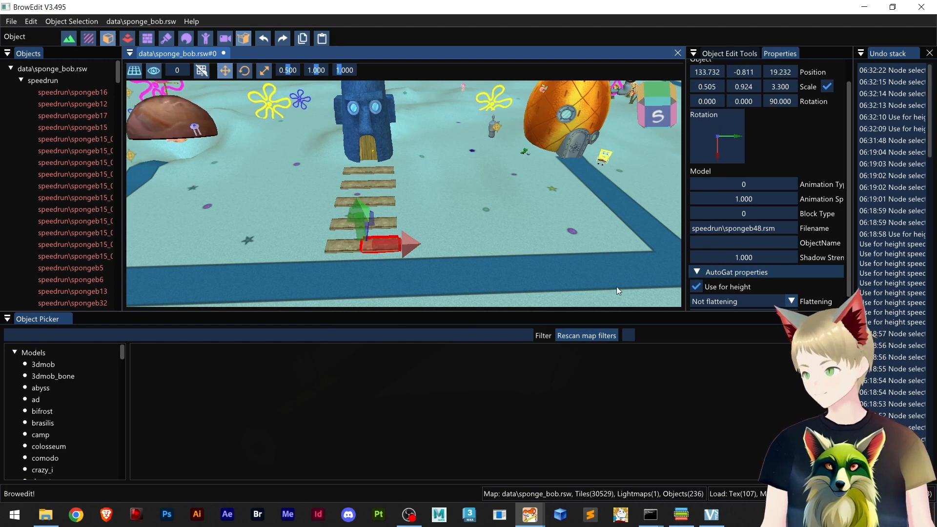
pyautogui.moveTo(374, 282); pyautogui.dragTo(400, 276, button='right')
pyautogui.moveTo(479, 260); pyautogui.dragTo(453, 266, button='right')
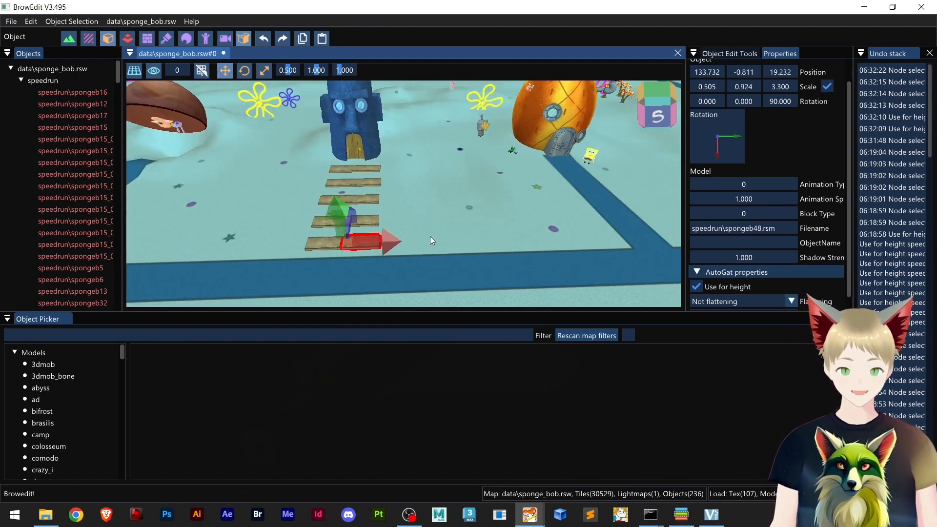
pyautogui.moveTo(430, 236); pyautogui.dragTo(462, 231, button='right')
pyautogui.scroll(3, 453, 232)
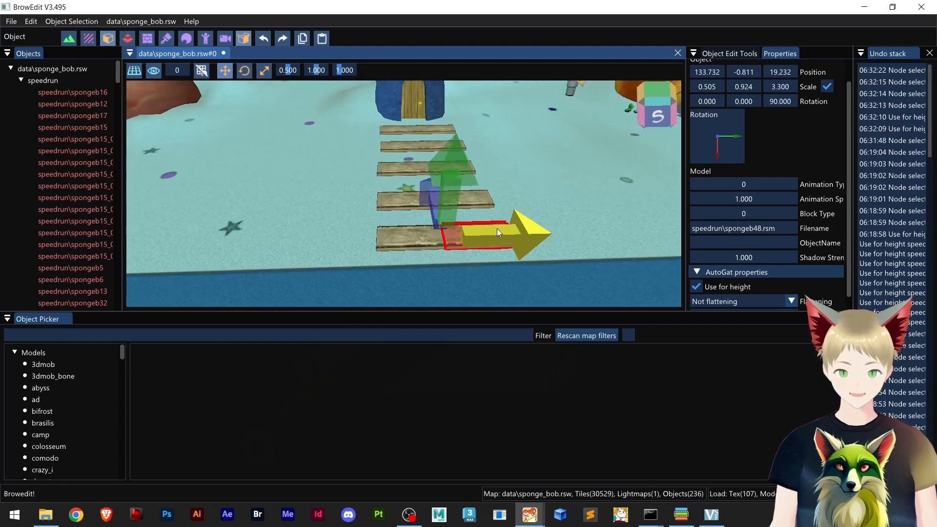
pyautogui.moveTo(494, 231); pyautogui.dragTo(385, 260, button='right')
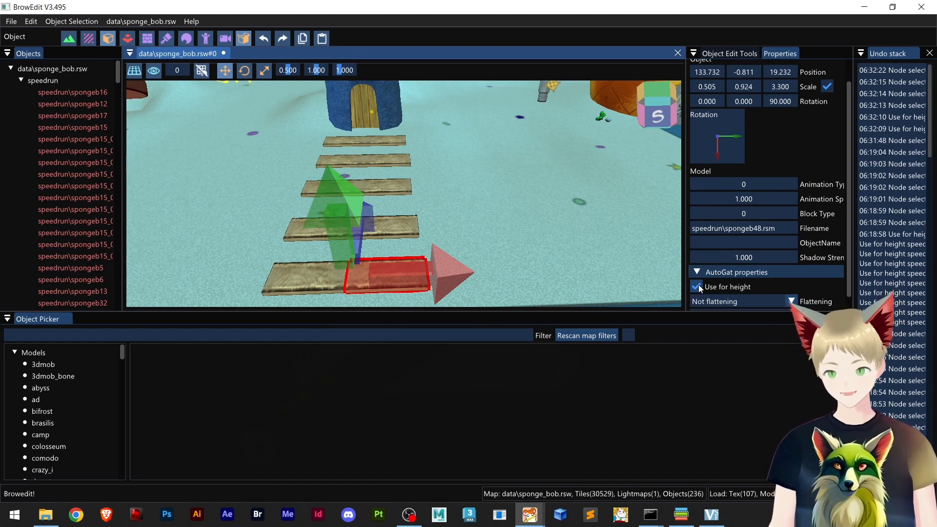
pyautogui.moveTo(555, 258)
pyautogui.mouseDown(button='right')
pyautogui.moveTo(560, 246)
pyautogui.moveTo(541, 254)
pyautogui.mouseUp(button='right')
pyautogui.moveTo(484, 241); pyautogui.dragTo(507, 219, button='right')
pyautogui.scroll(-3, 501, 226)
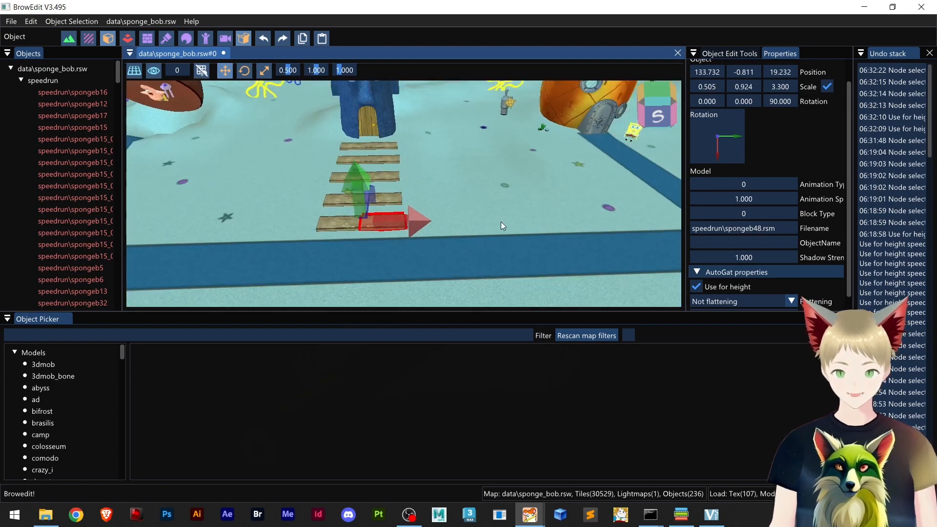
# Step: Select the SpongeBob model beside the pineapple house and inspect its AutoGat properties
pyautogui.moveTo(528, 181); pyautogui.dragTo(430, 216, button='right')
pyautogui.click(445, 215)
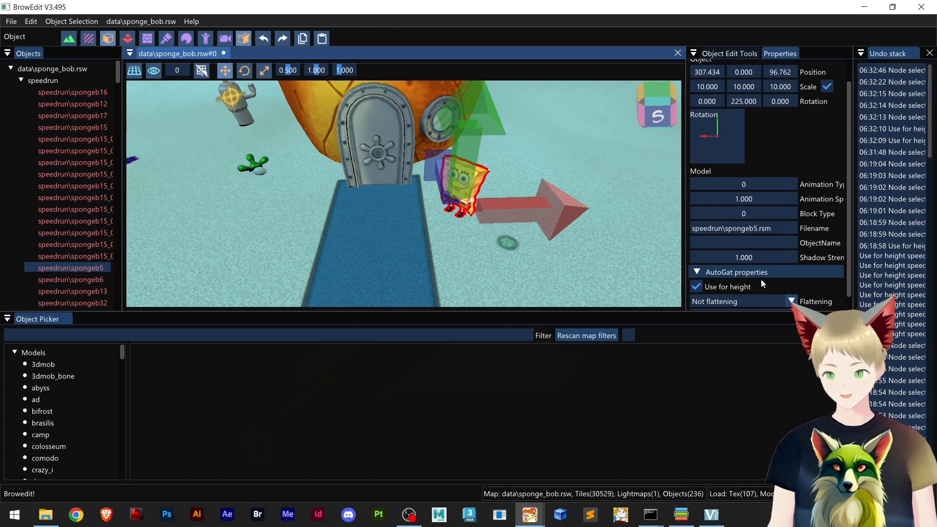
pyautogui.scroll(-6, 438, 250)
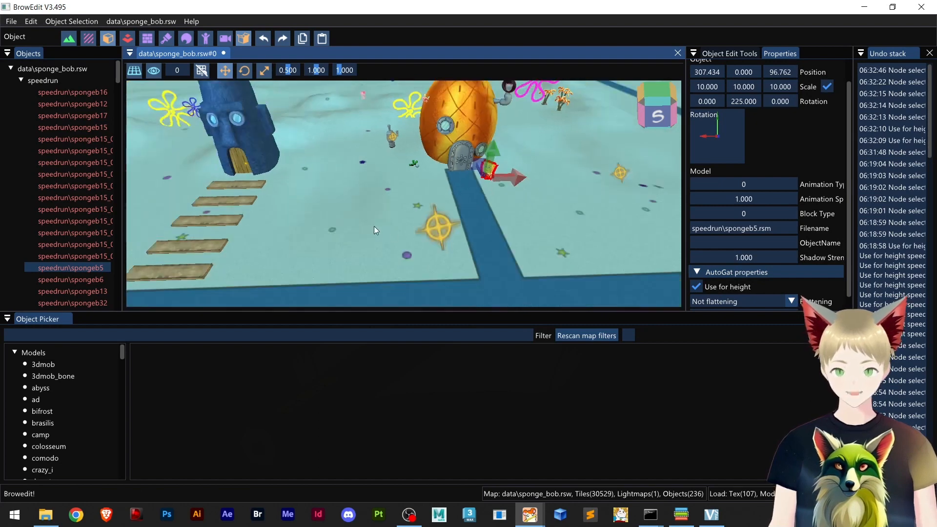
# Step: Select all four pieces of the two nearest wooden planks together and turn off Use for height for them
pyautogui.moveTo(375, 226); pyautogui.dragTo(394, 241, button='right')
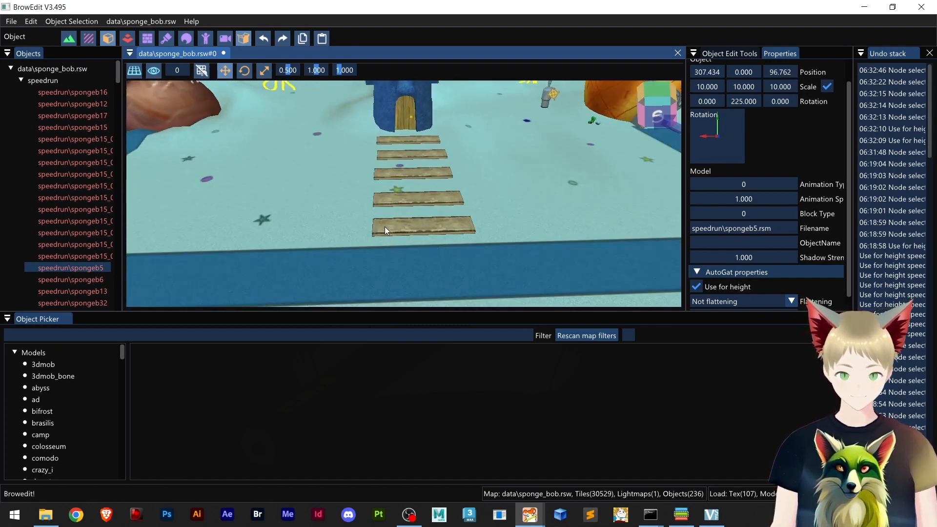
pyautogui.click(384, 228)
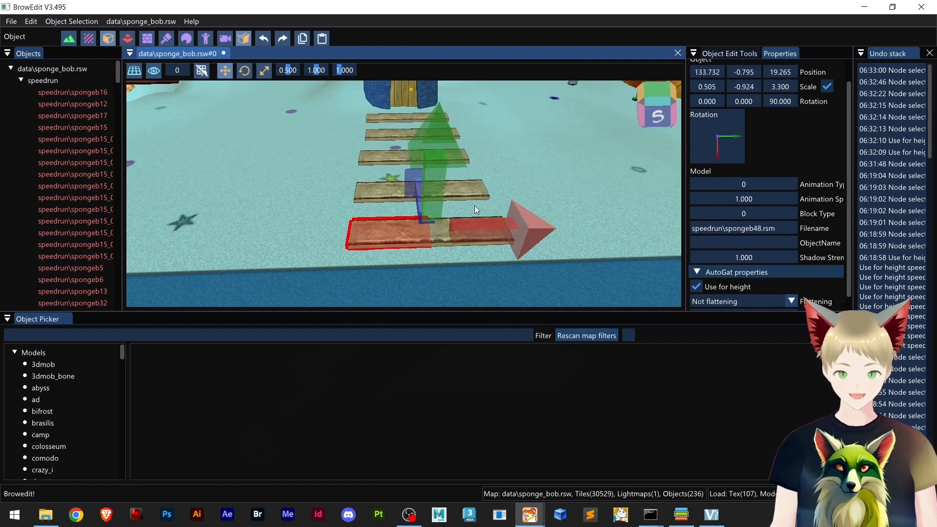
pyautogui.click(374, 193)
pyautogui.keyDown('shift'); pyautogui.click(430, 231); pyautogui.keyUp('shift')
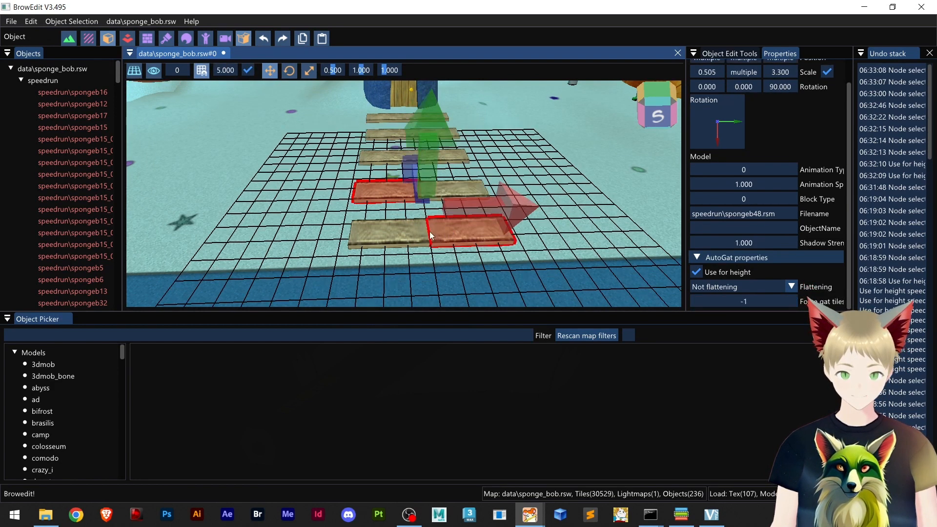
pyautogui.keyDown('shift'); pyautogui.click(388, 234); pyautogui.keyUp('shift')
pyautogui.keyDown('shift'); pyautogui.click(466, 184); pyautogui.keyUp('shift')
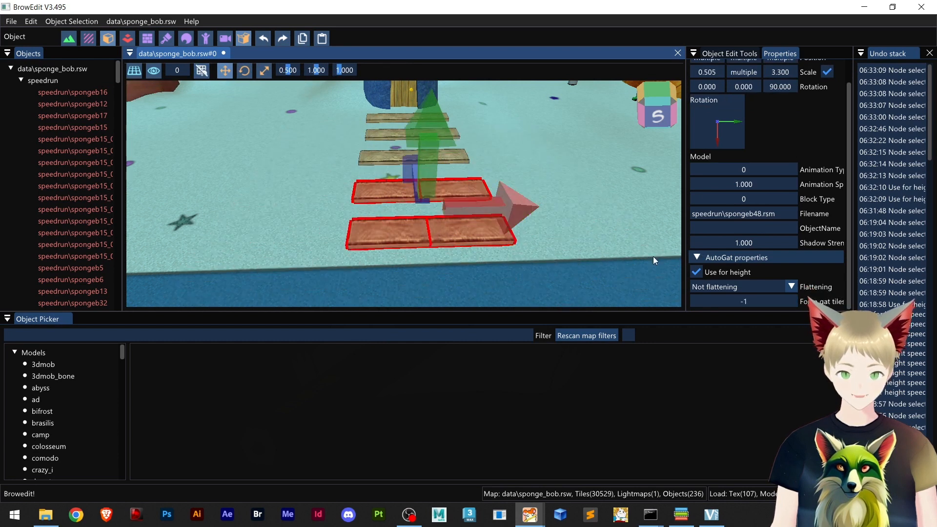
pyautogui.click(696, 272)
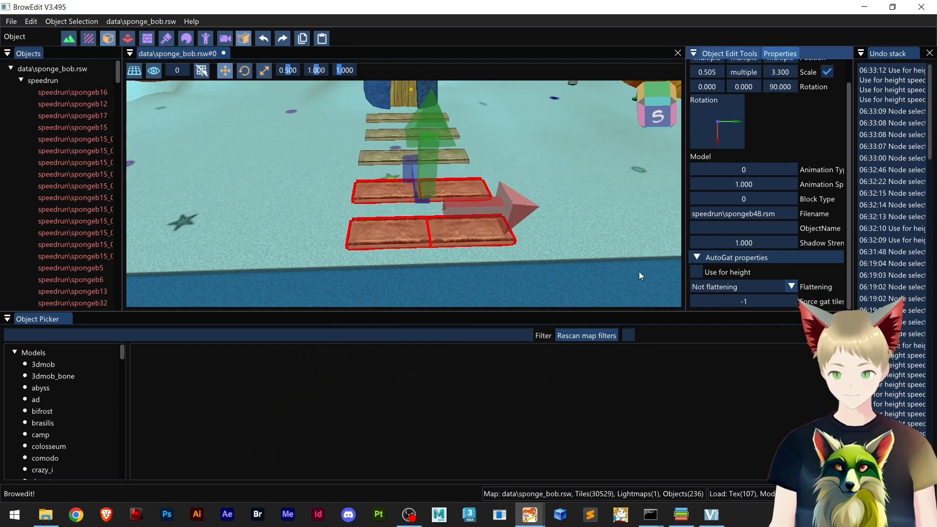
# Step: Check the Use for height setting of each piece of the two nearest planks and of the third plank's left half
pyautogui.click(562, 258)
pyautogui.click(488, 240)
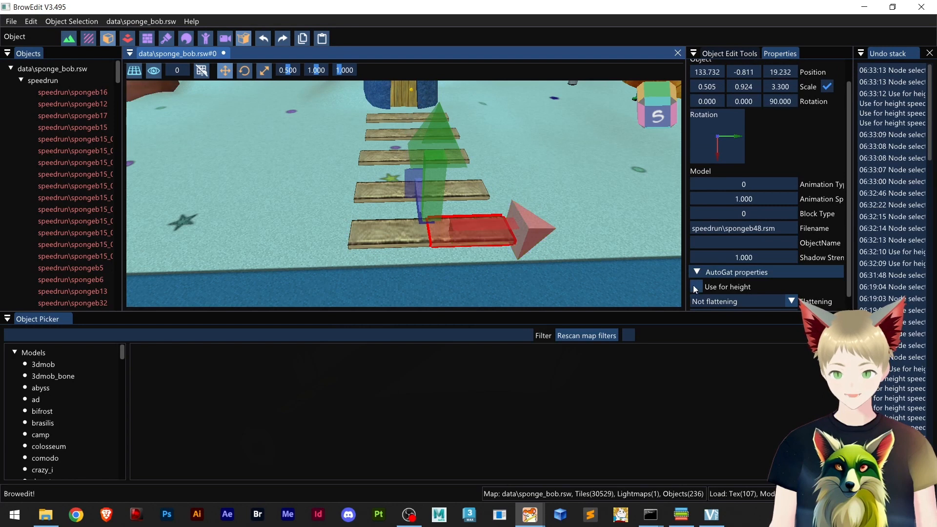
pyautogui.click(379, 222)
pyautogui.click(378, 193)
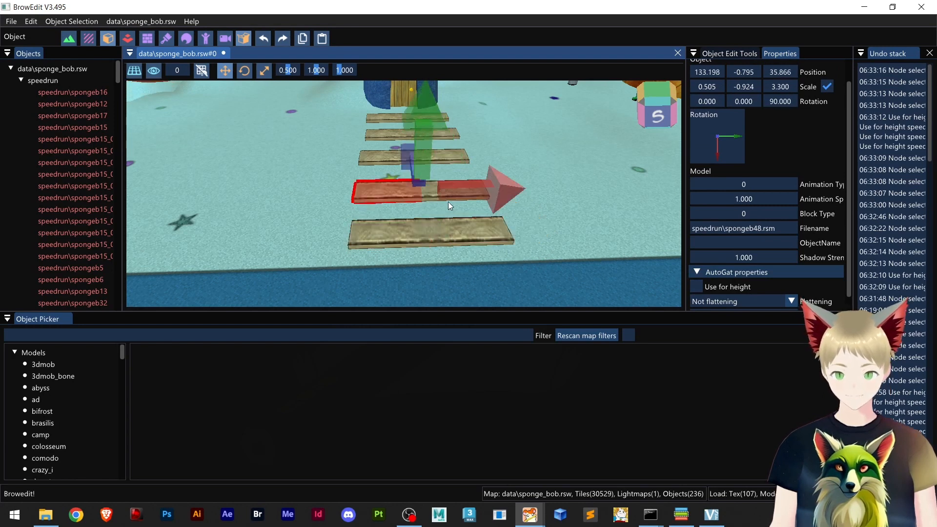
pyautogui.click(466, 228)
pyautogui.click(460, 183)
pyautogui.click(373, 155)
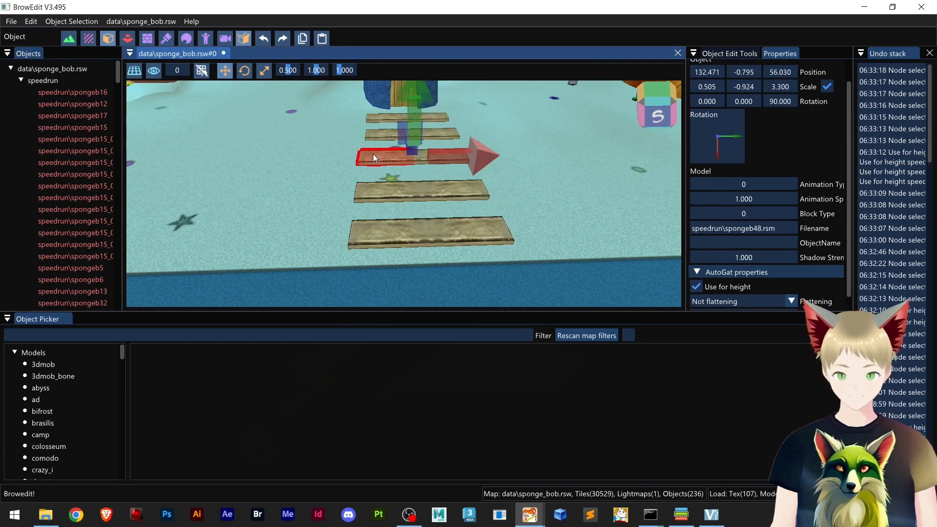
# Step: Reselect the four pieces of the two nearest planks, turn on Use for height for them, and clear the plank selection
pyautogui.click(405, 199)
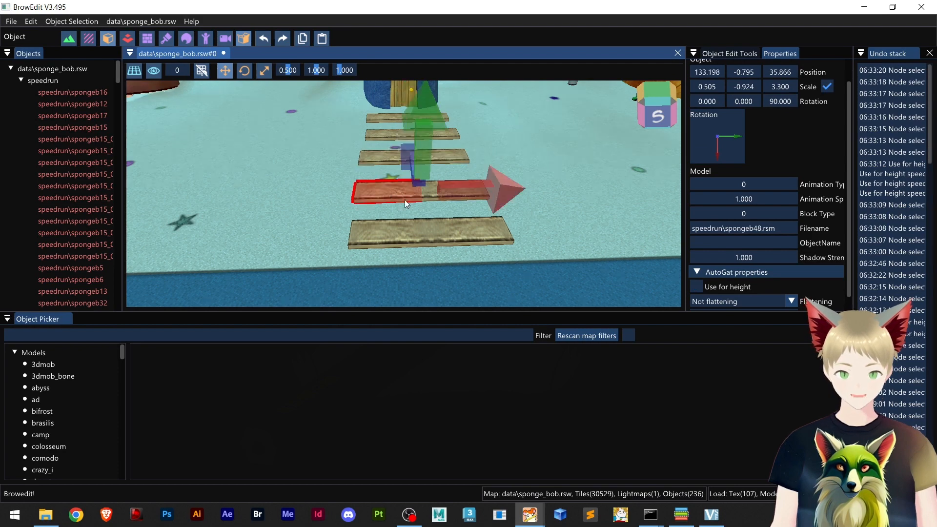
pyautogui.keyDown('shift'); pyautogui.click(470, 230); pyautogui.keyUp('shift')
pyautogui.keyDown('shift'); pyautogui.click(403, 231); pyautogui.keyUp('shift')
pyautogui.keyDown('shift'); pyautogui.click(463, 189); pyautogui.keyUp('shift')
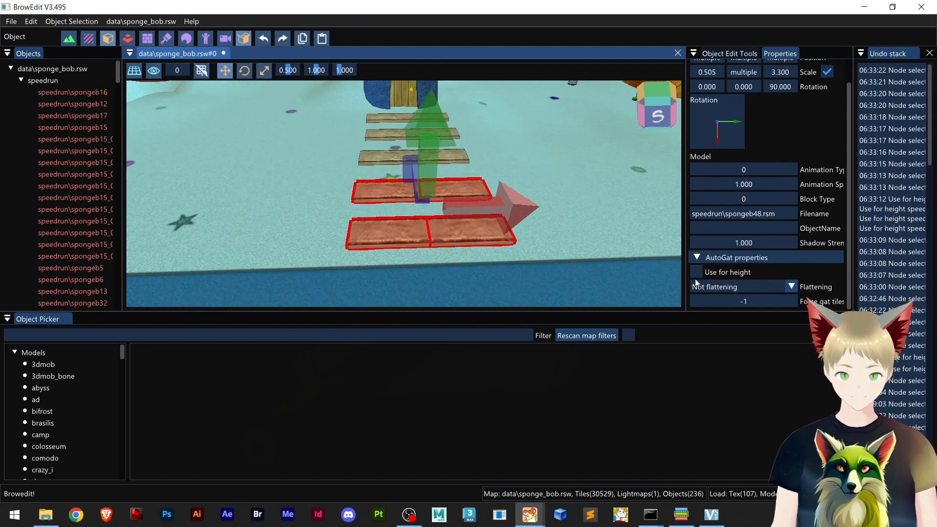
pyautogui.click(697, 271)
pyautogui.click(555, 245)
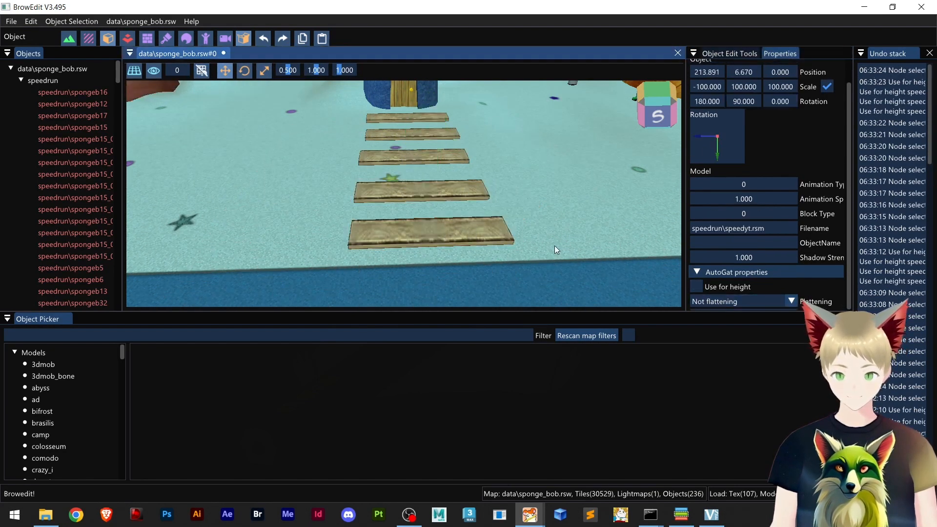
# Step: Verify the Use for height setting on each half of the two nearest planks individually
pyautogui.click(459, 237)
pyautogui.click(390, 235)
pyautogui.click(396, 192)
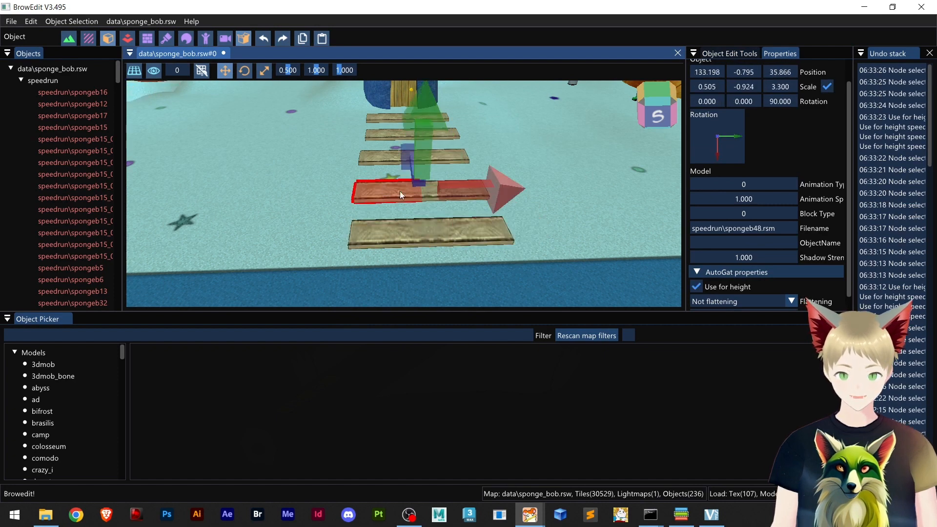
pyautogui.click(459, 232)
pyautogui.click(469, 189)
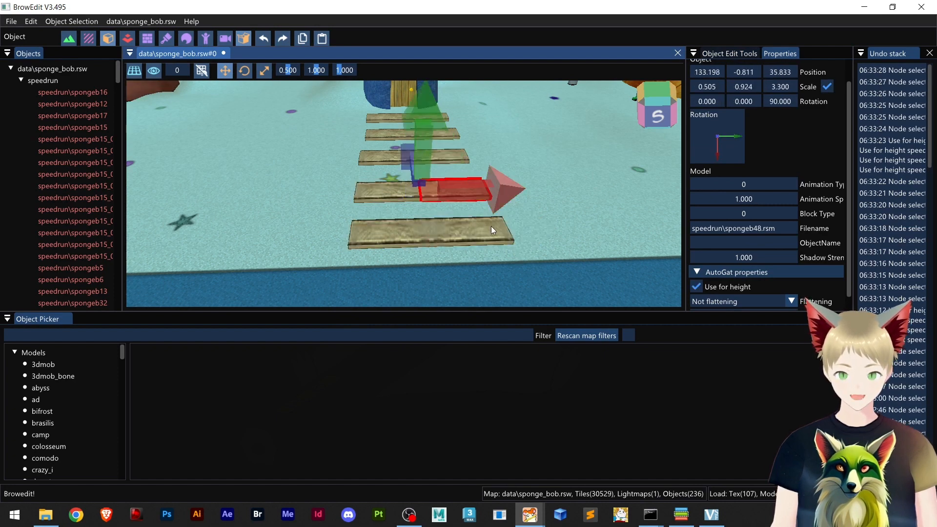
# Step: Switch from object editing to GAT editing mode at the wooden planks in front of the blue stone-head house
pyautogui.scroll(-5, 491, 227)
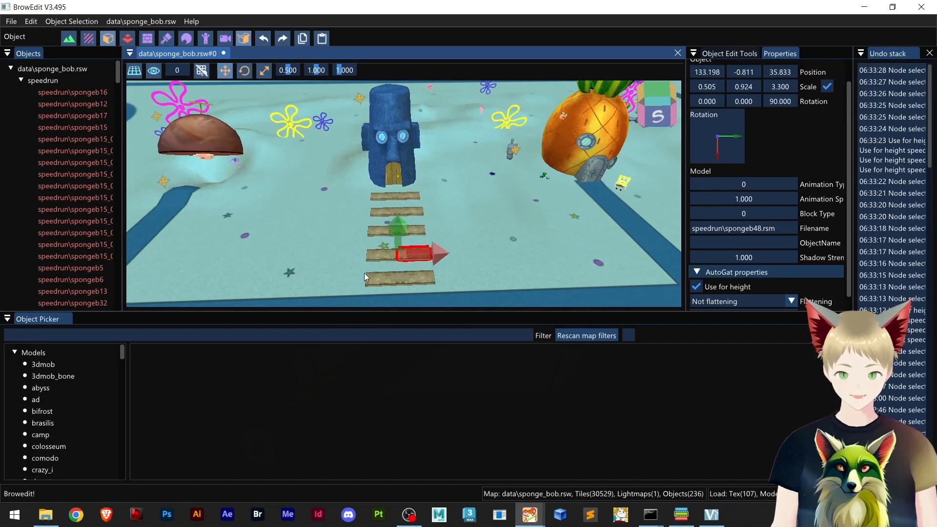
pyautogui.scroll(5, 389, 249)
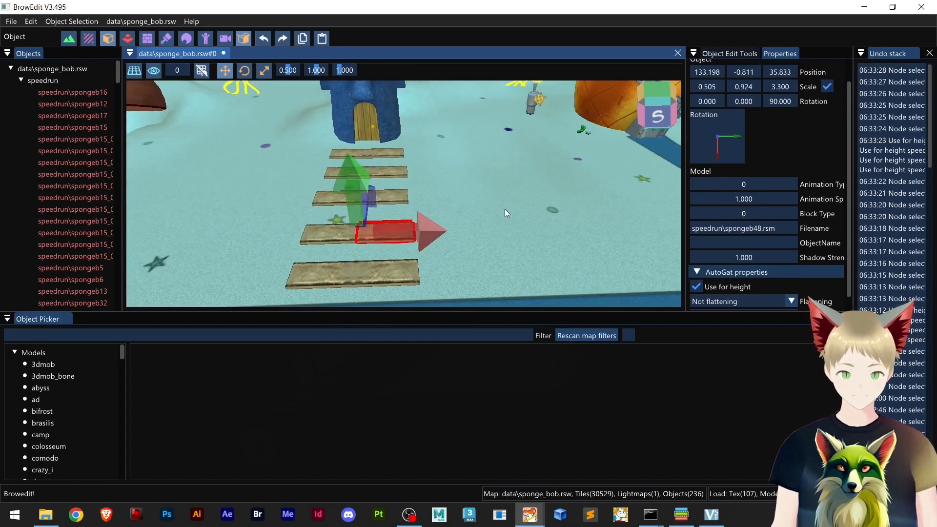
pyautogui.scroll(-10, 322, 225)
pyautogui.moveTo(322, 225); pyautogui.dragTo(566, 264, button='right')
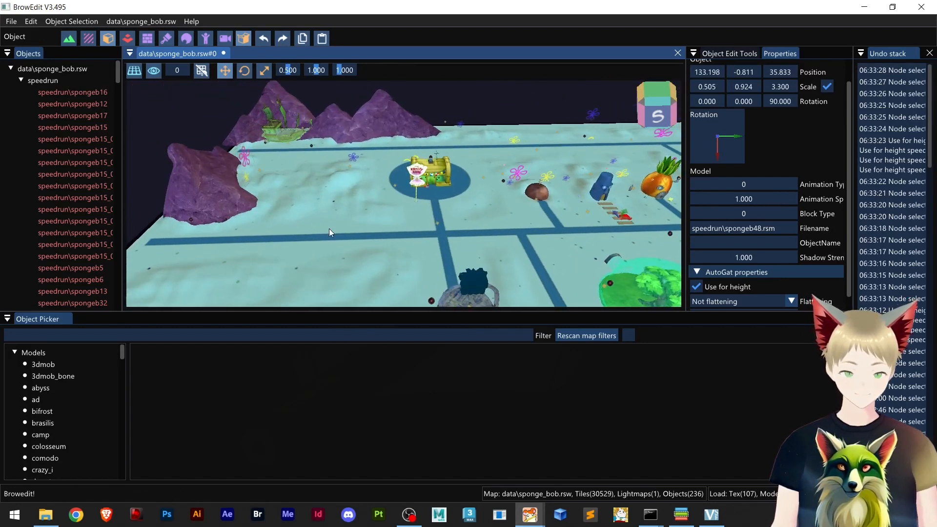
pyautogui.scroll(5, 418, 221)
pyautogui.scroll(-3, 405, 234)
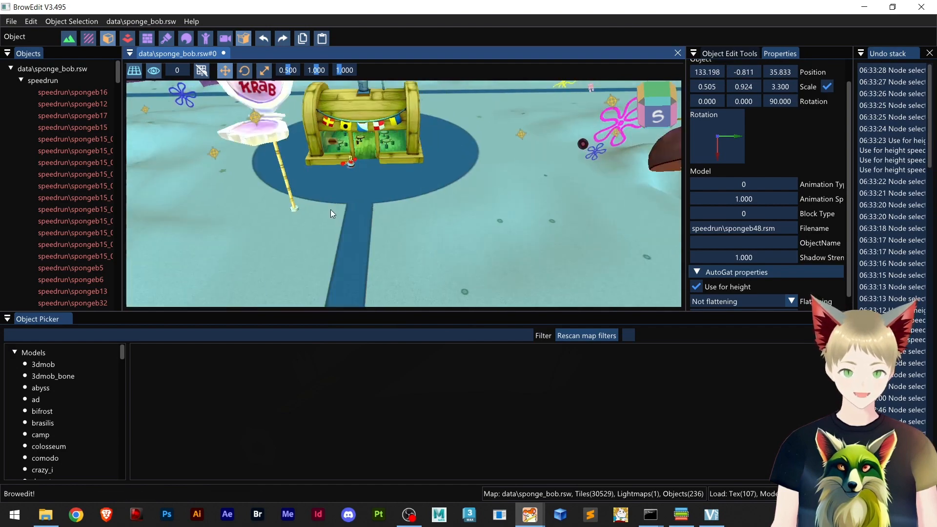
pyautogui.click(129, 39)
pyautogui.moveTo(470, 254); pyautogui.dragTo(452, 238, button='right')
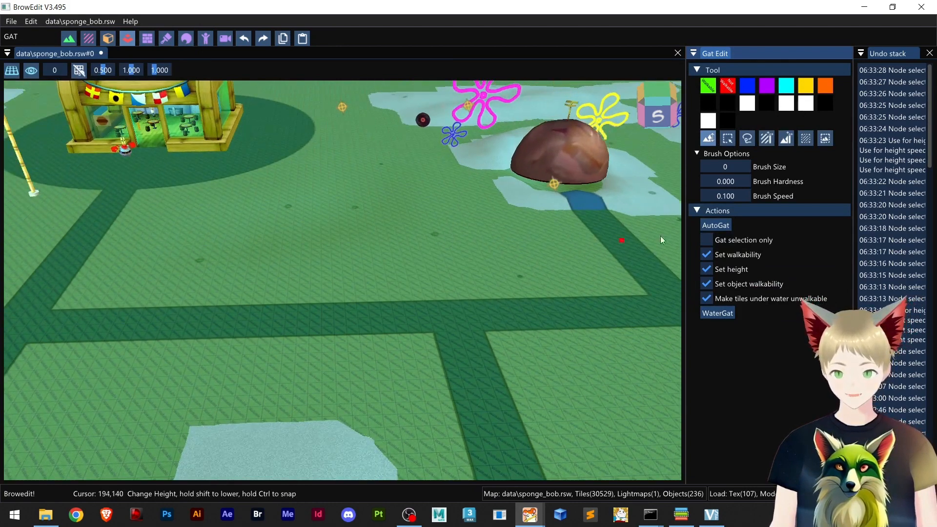
pyautogui.moveTo(549, 237); pyautogui.dragTo(414, 280, button='right')
pyautogui.scroll(3, 414, 280)
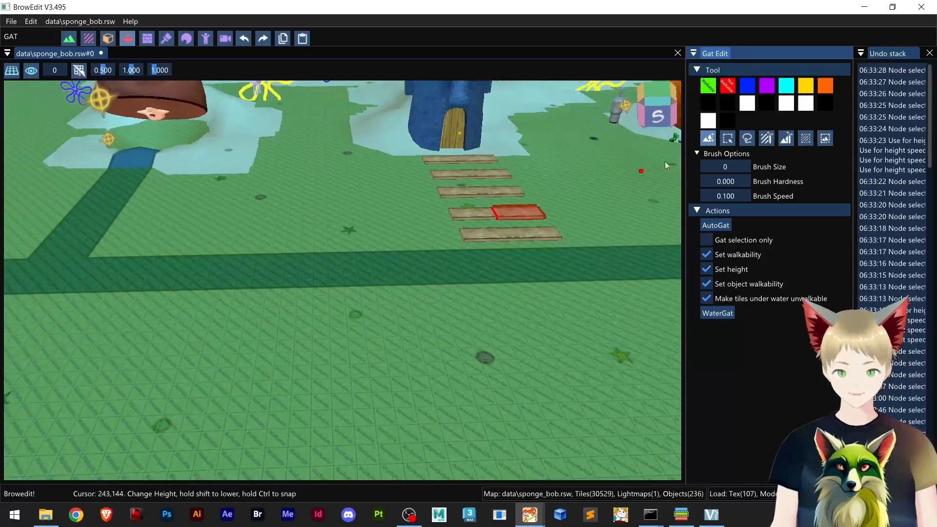
# Step: Rectangle-select a row of GAT tiles across the path from the planks and raise it to a height of about 5.45
pyautogui.click(728, 139)
pyautogui.moveTo(383, 304); pyautogui.dragTo(465, 296)
pyautogui.moveTo(437, 314); pyautogui.dragTo(402, 292, button='right')
pyautogui.scroll(3, 368, 304)
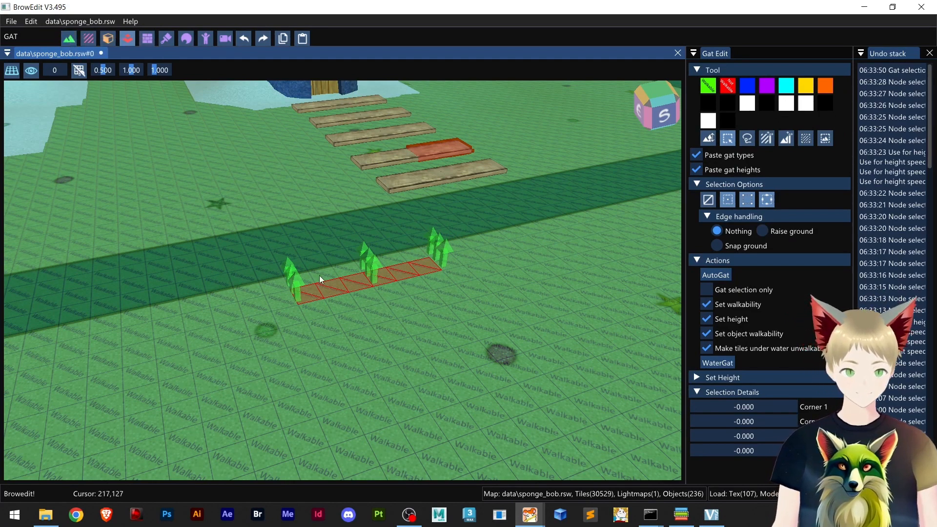
pyautogui.scroll(3, 361, 282)
# Step: Select an L-shaped group of GAT tiles beside the raised row and set the height arrow size to 0.333
pyautogui.moveTo(385, 247); pyautogui.dragTo(472, 373)
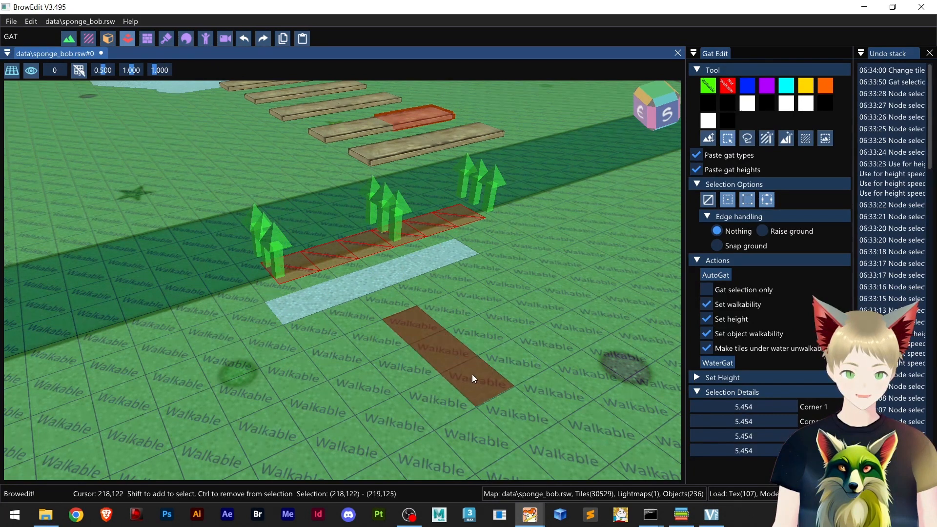
pyautogui.keyDown('shift'); pyautogui.moveTo(490, 328); pyautogui.dragTo(462, 342); pyautogui.keyUp('shift')
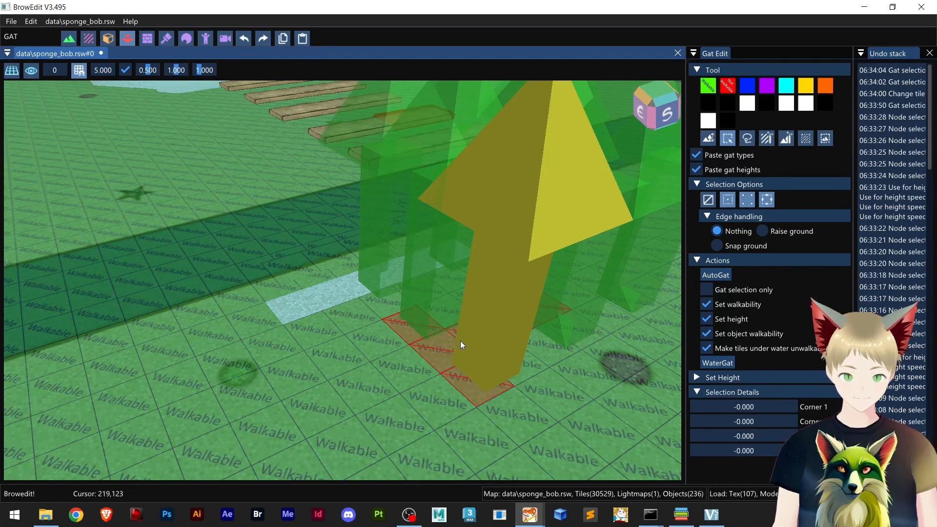
pyautogui.keyDown('shift'); pyautogui.moveTo(425, 335); pyautogui.dragTo(393, 331, button='right'); pyautogui.keyUp('shift')
pyautogui.scroll(-5, 394, 326)
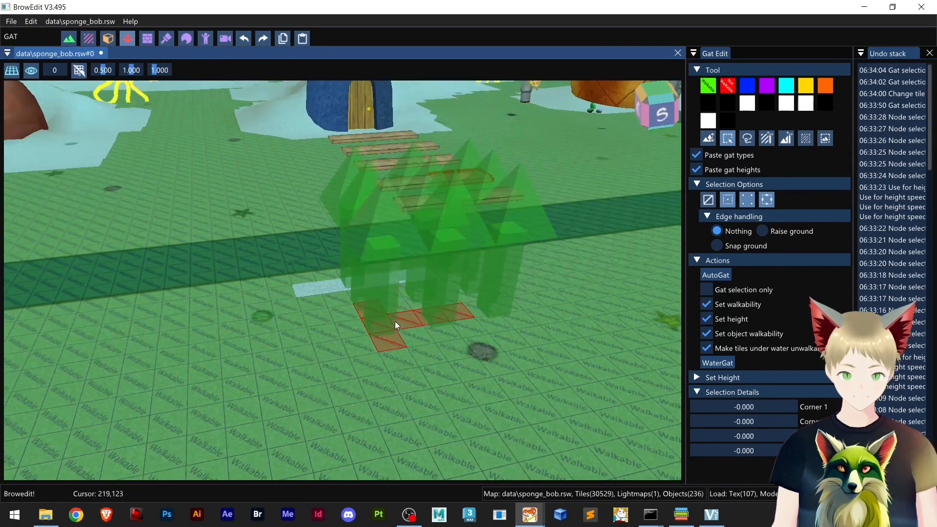
pyautogui.moveTo(124, 71); pyautogui.dragTo(125, 71)
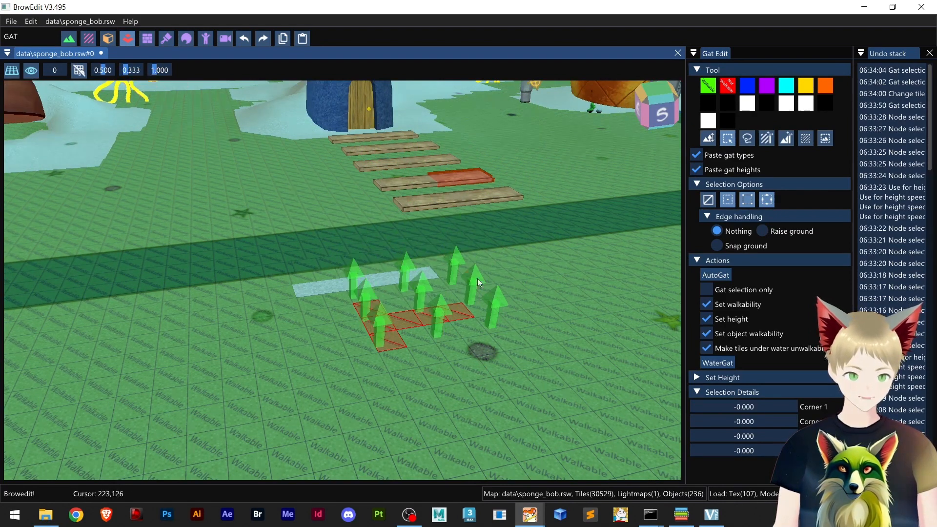
# Step: Add a long row and a short column of tiles to the L-shaped selection and raise the whole group
pyautogui.keyDown('shift'); pyautogui.moveTo(351, 339); pyautogui.dragTo(234, 372); pyautogui.keyUp('shift')
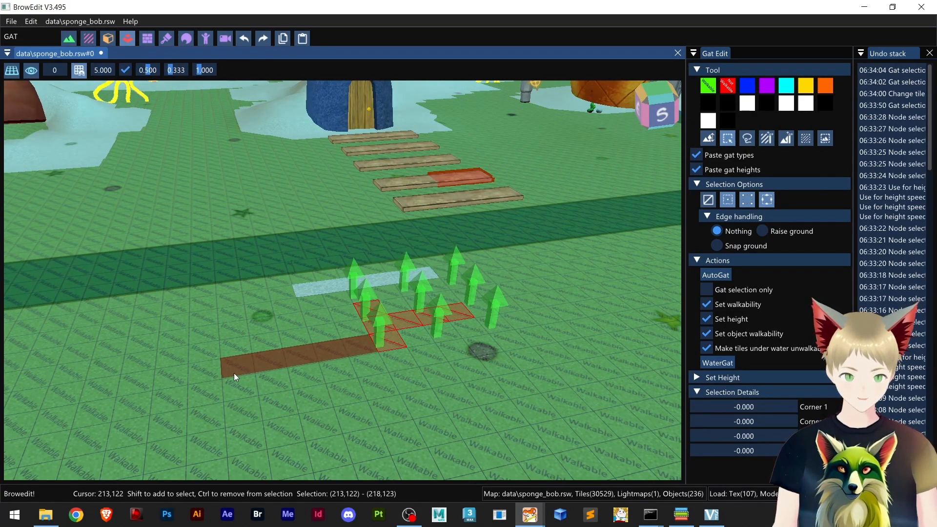
pyautogui.keyDown('shift'); pyautogui.moveTo(394, 359); pyautogui.dragTo(423, 410); pyautogui.keyUp('shift')
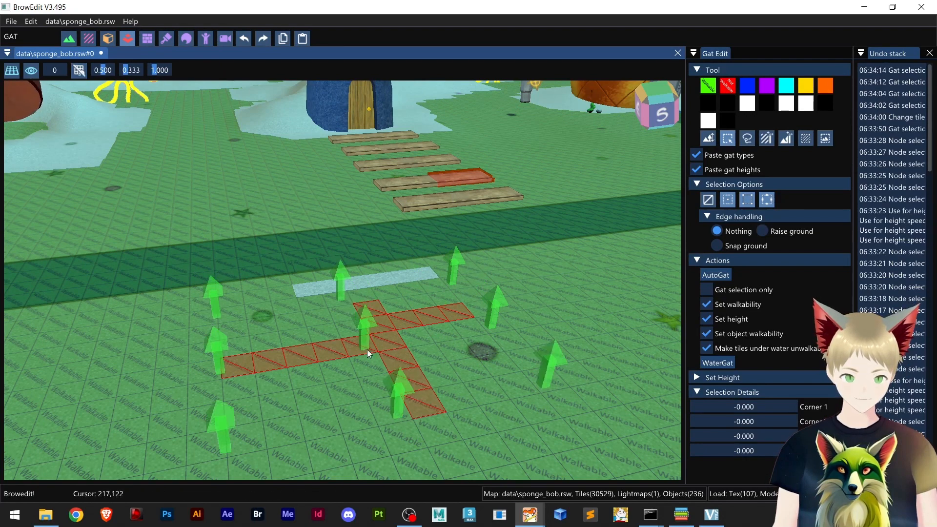
pyautogui.moveTo(367, 349); pyautogui.dragTo(364, 300)
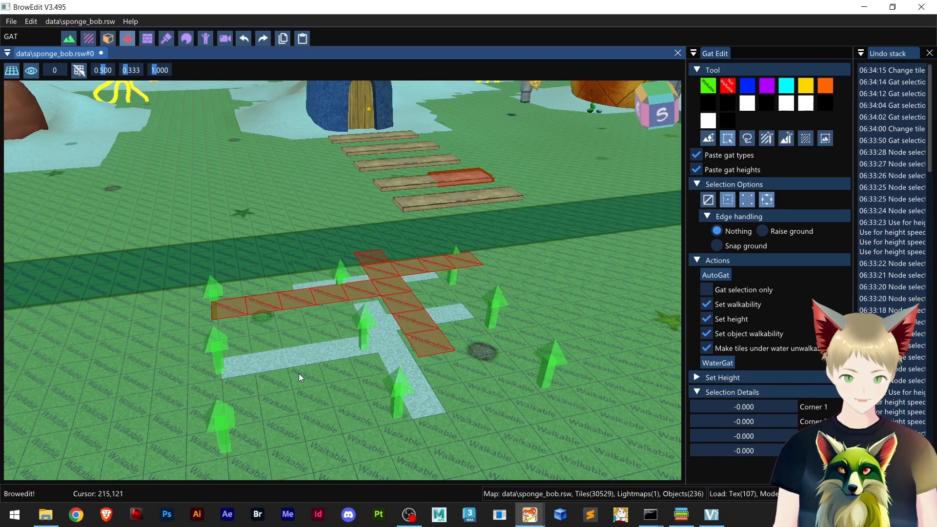
# Step: Undo the height changes and added selections made on the GAT tiles in front of the planks
pyautogui.hotkey('ctrl', 'z')
pyautogui.hotkey('ctrl', 'z')
pyautogui.hotkey('ctrl', 'z')
pyautogui.hotkey('ctrl', 'z')
pyautogui.hotkey('ctrl', 'z')
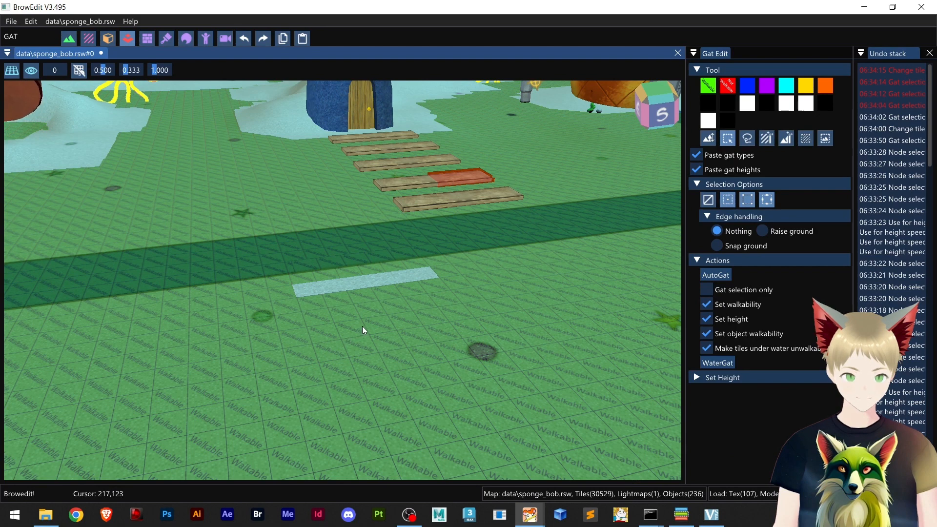
pyautogui.scroll(-2, 363, 326)
pyautogui.scroll(-3, 362, 326)
pyautogui.hotkey('ctrl', 'z')
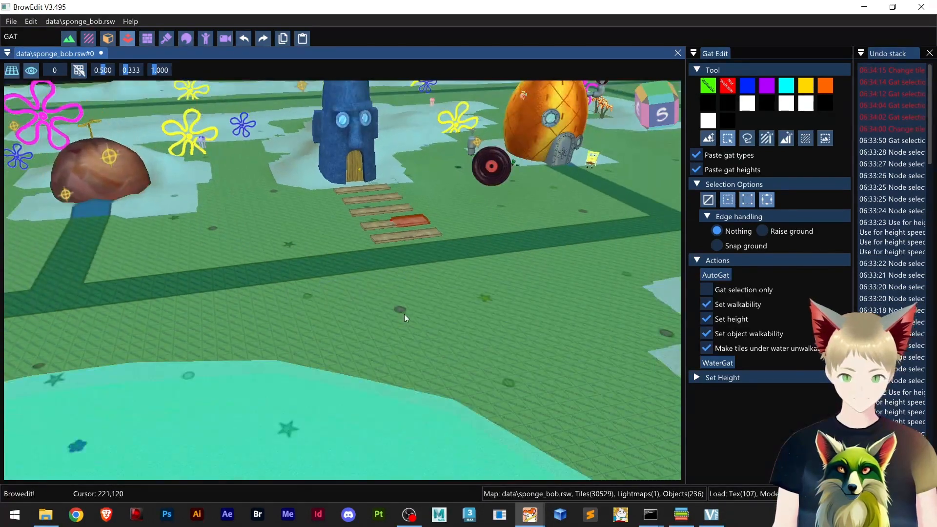
# Step: Select a rectangular block of GAT tiles, tilt it by raising one edge to about 15.2, and undo the tilt
pyautogui.scroll(5, 389, 317)
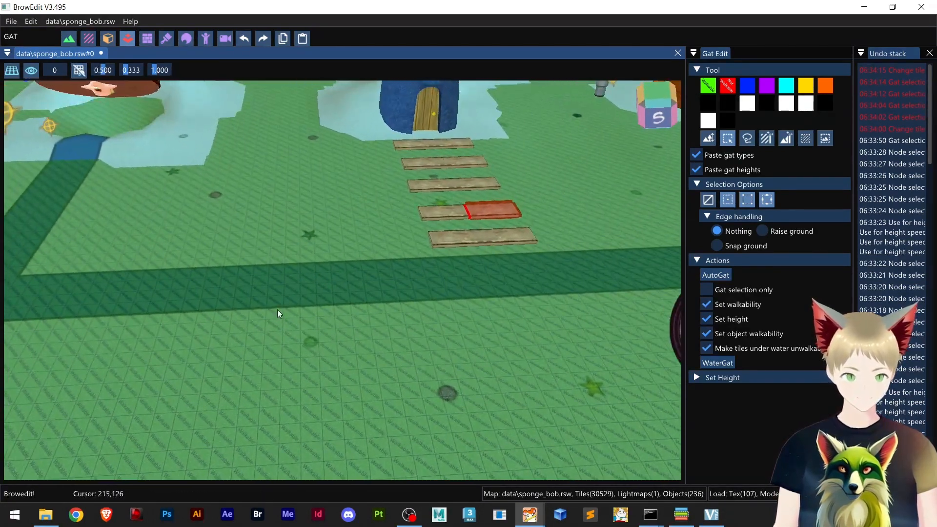
pyautogui.moveTo(289, 331); pyautogui.dragTo(448, 389)
pyautogui.moveTo(455, 345); pyautogui.dragTo(460, 301)
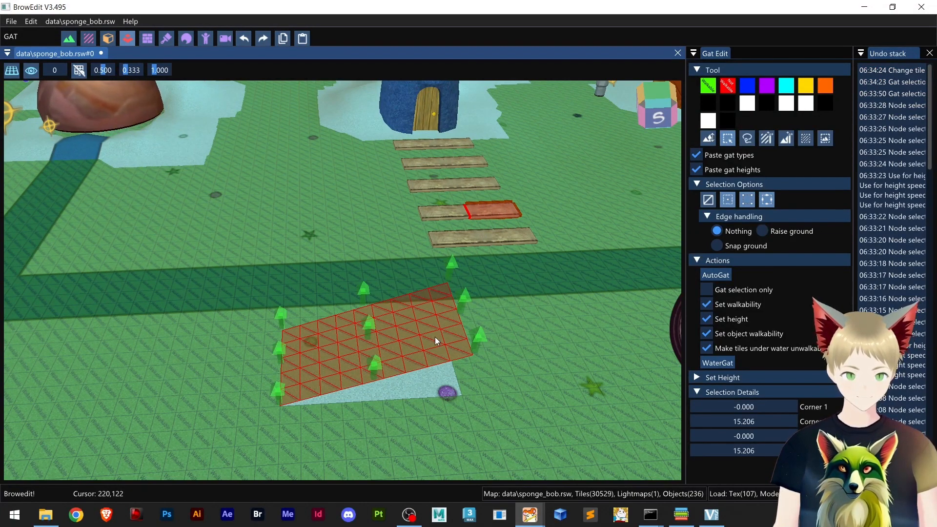
pyautogui.hotkey('ctrl', 'z')
# Step: Raise a single GAT tile beside the planks to about 13.54 and paste GAT tile data at a nearby spot
pyautogui.moveTo(484, 319); pyautogui.dragTo(402, 303, button='right')
pyautogui.click(399, 296)
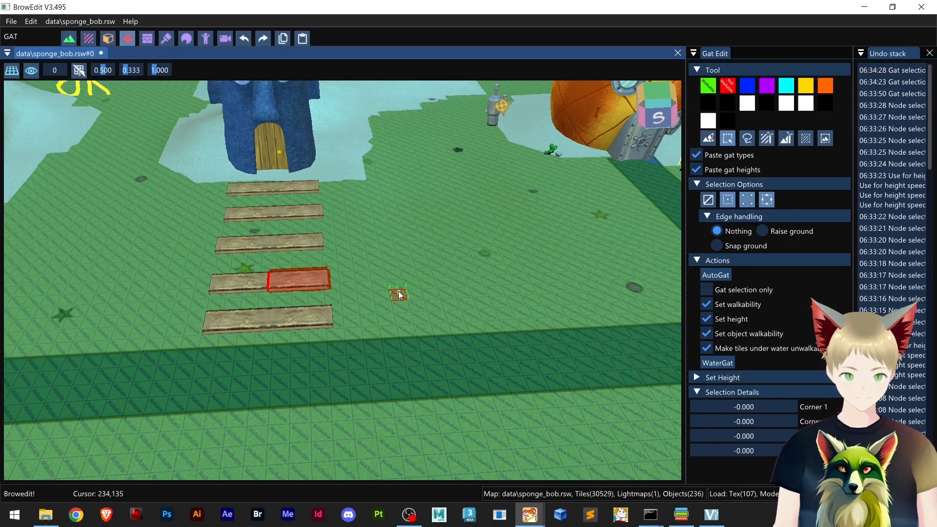
pyautogui.moveTo(398, 290); pyautogui.dragTo(407, 256)
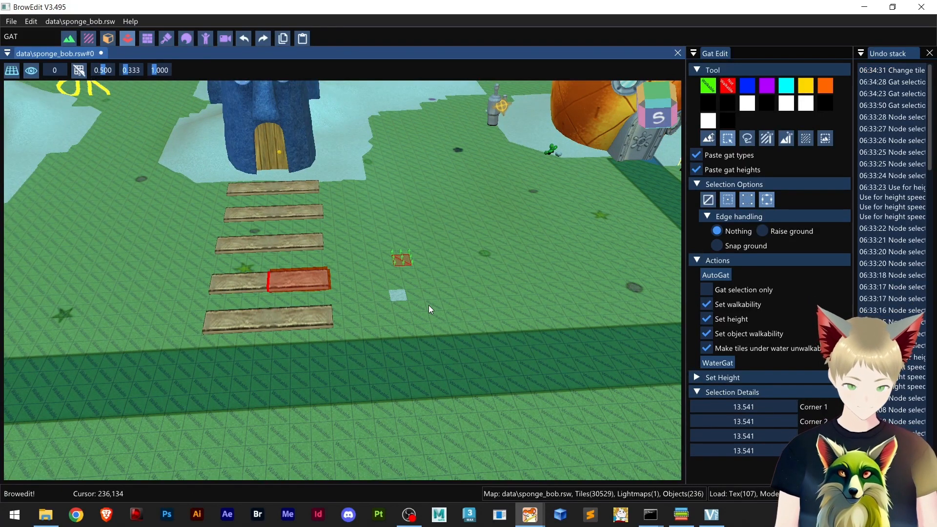
pyautogui.hotkey('ctrl', 'v')
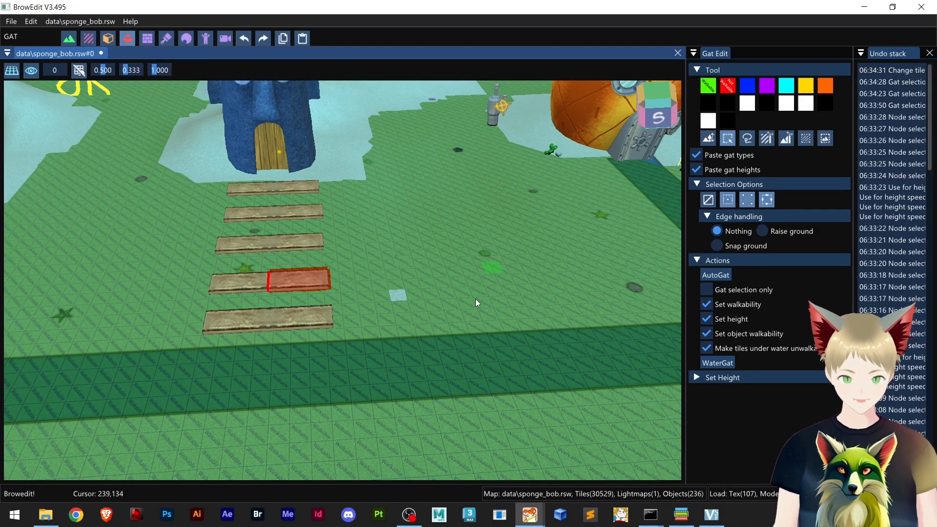
pyautogui.click(471, 325)
pyautogui.keyDown('shift'); pyautogui.moveTo(481, 304); pyautogui.dragTo(506, 307, button='right'); pyautogui.keyUp('shift')
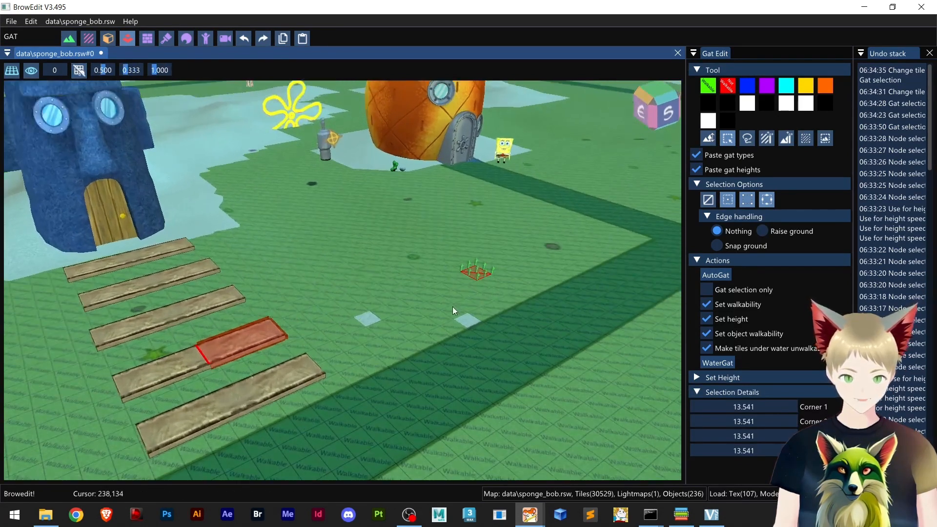
# Step: Try adding another tile to the selection, and undo that selection, the paste and the single tile's height change
pyautogui.keyDown('shift'); pyautogui.click(368, 271); pyautogui.keyUp('shift')
pyautogui.hotkey('ctrl', 'z')
pyautogui.hotkey('ctrl', 'z')
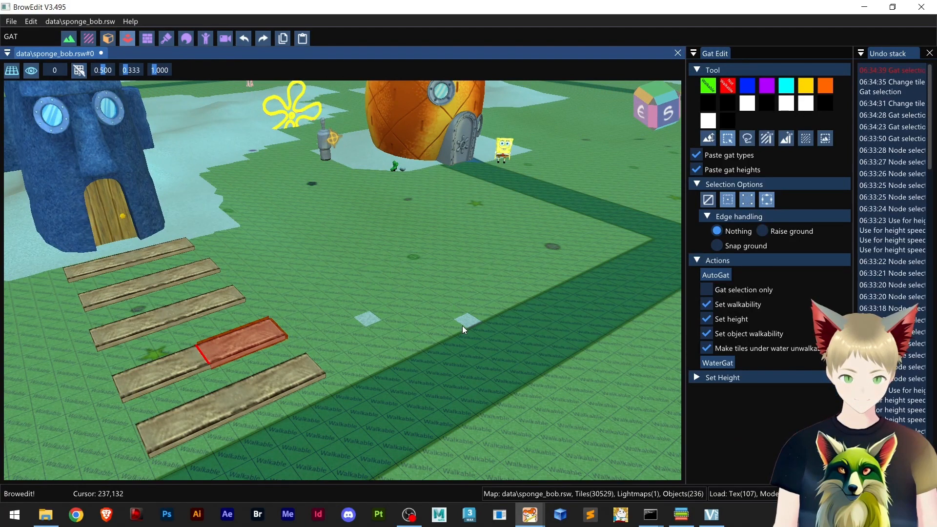
# Step: Survey the map for places where the terrain and models do not match the current GAT tiles
pyautogui.keyDown('shift'); pyautogui.moveTo(384, 360); pyautogui.dragTo(555, 277, button='right'); pyautogui.keyUp('shift')
pyautogui.scroll(-15, 392, 342)
pyautogui.moveTo(314, 362); pyautogui.dragTo(433, 342, button='right')
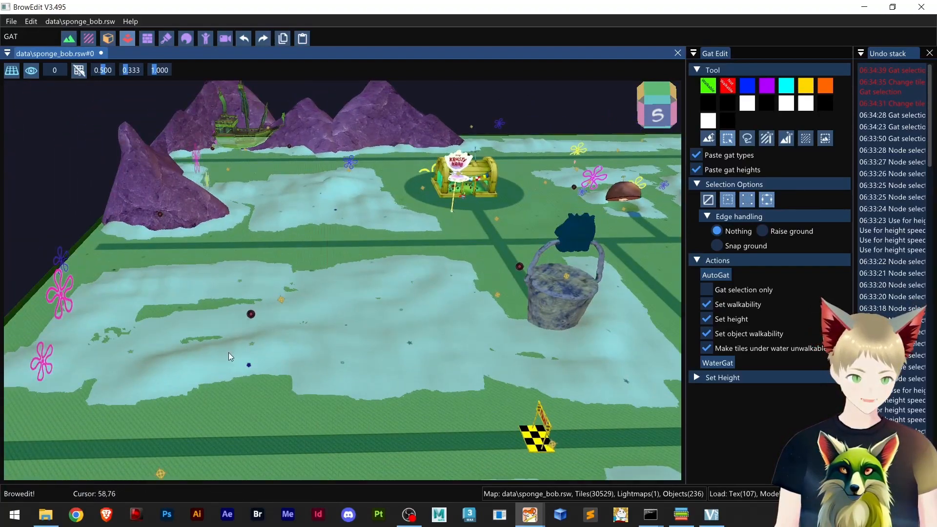
pyautogui.moveTo(217, 262)
pyautogui.mouseDown(button='right')
pyautogui.moveTo(244, 283)
pyautogui.moveTo(208, 272)
pyautogui.mouseUp(button='right')
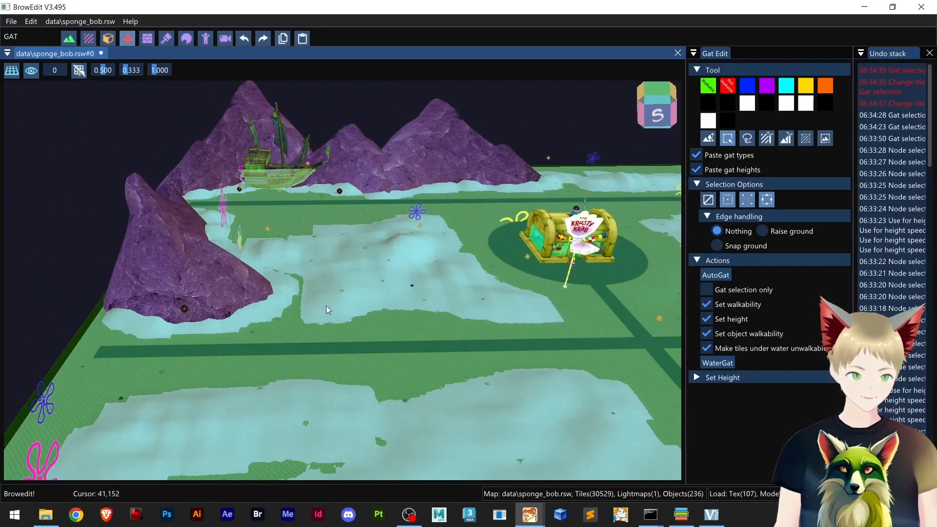
pyautogui.moveTo(449, 299); pyautogui.dragTo(277, 315, button='right')
pyautogui.moveTo(327, 330); pyautogui.dragTo(367, 344, button='right')
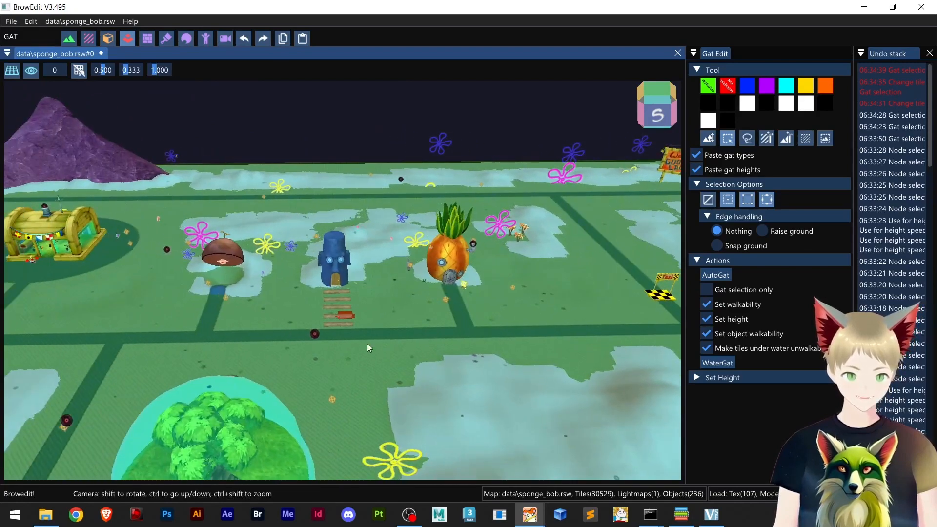
pyautogui.moveTo(334, 296); pyautogui.dragTo(238, 295, button='right')
pyautogui.scroll(1, 379, 334)
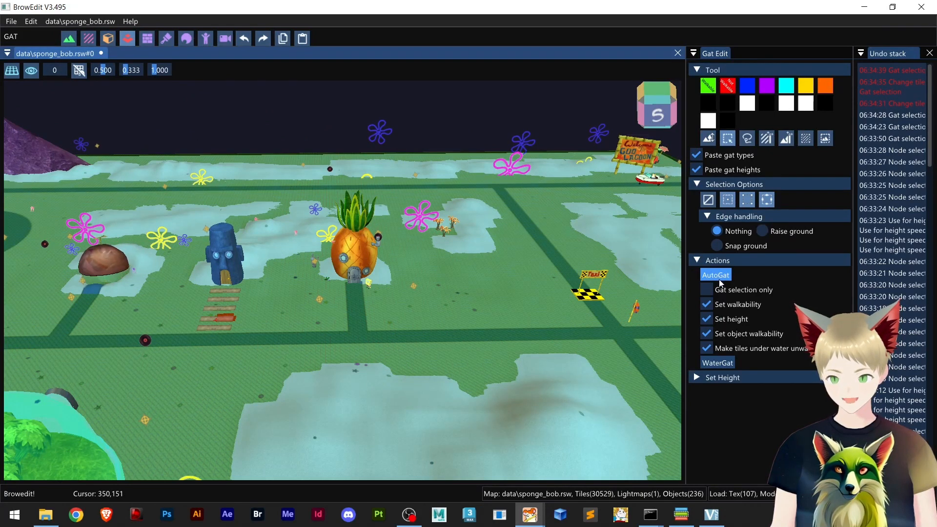
# Step: Run AutoGat on the whole map with walkability, height, object walkability and unwalkable underwater tiles enabled
pyautogui.scroll(5, 290, 335)
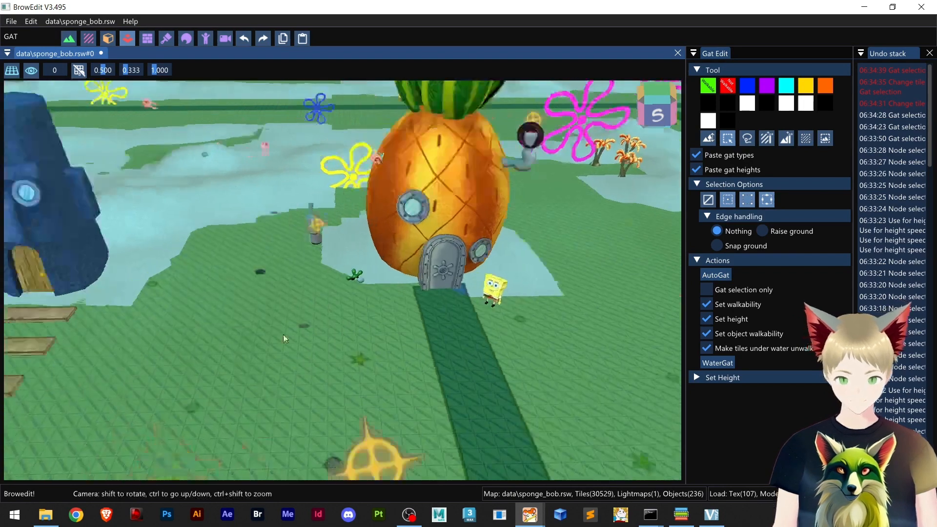
pyautogui.moveTo(284, 335); pyautogui.dragTo(296, 327, button='right')
pyautogui.click(714, 274)
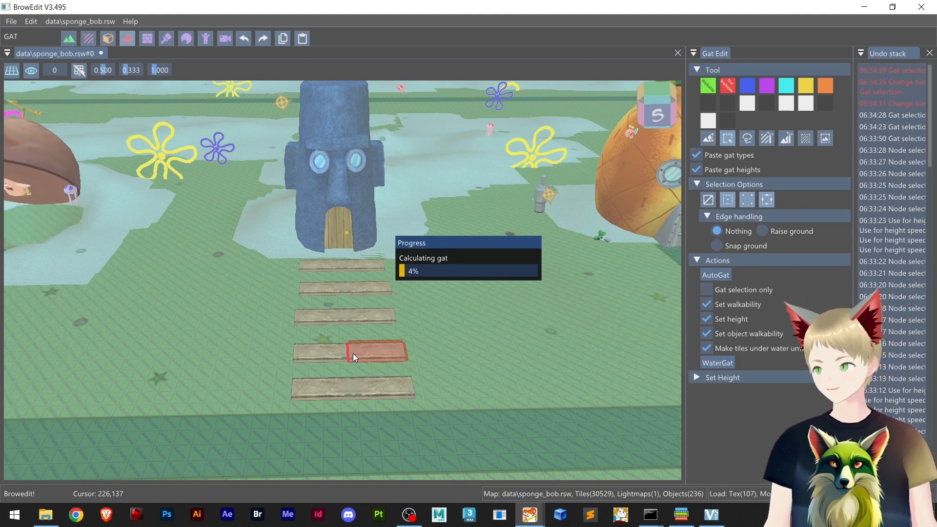
pyautogui.hotkey('alt', 'Tab')
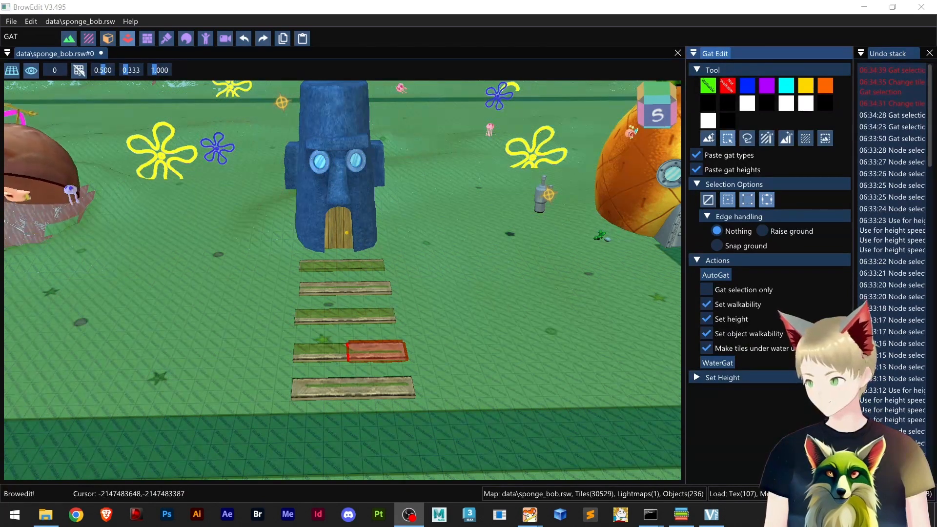
# Step: Hide the map models and inspect the generated GAT surface across the map, including the hill at its corner
pyautogui.scroll(-3, 415, 329)
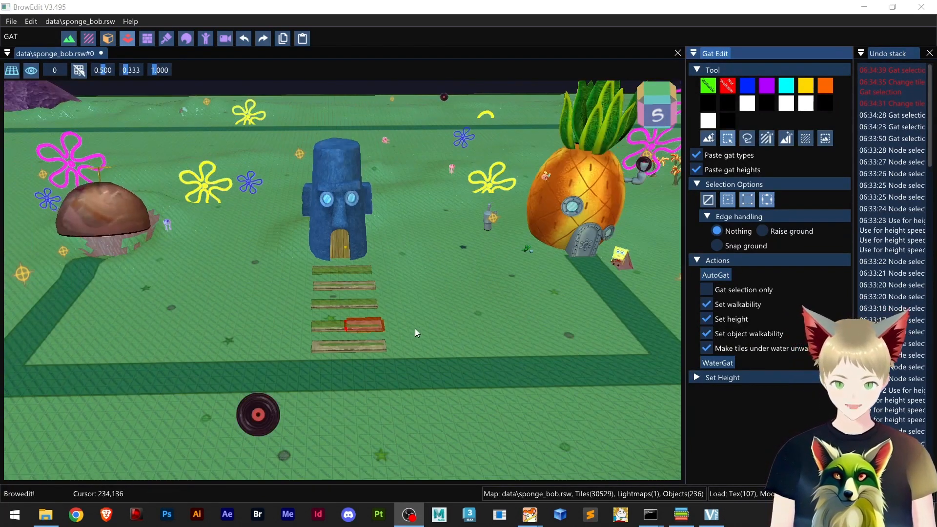
pyautogui.scroll(-2, 415, 329)
pyautogui.moveTo(400, 327); pyautogui.dragTo(398, 284, button='right')
pyautogui.scroll(-3, 397, 283)
pyautogui.press('m')
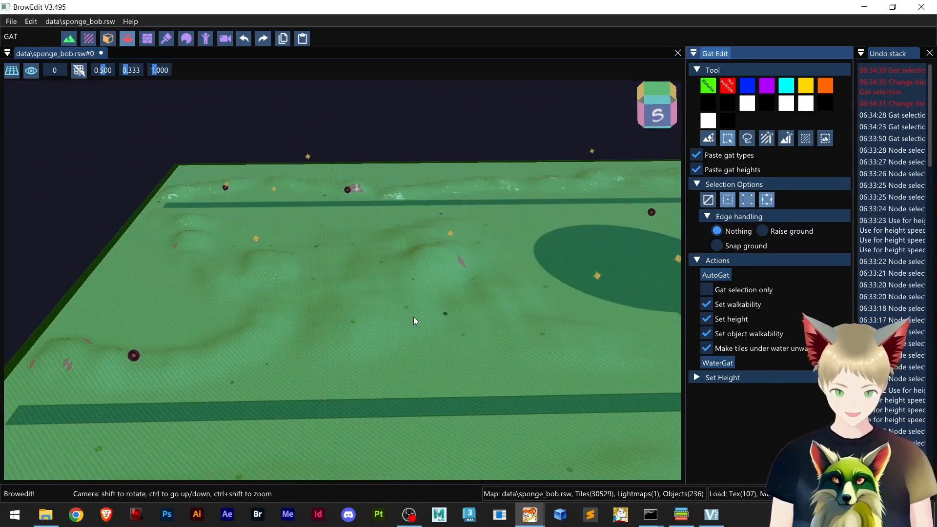
pyautogui.moveTo(414, 317); pyautogui.dragTo(403, 308, button='right')
pyautogui.scroll(-10, 403, 308)
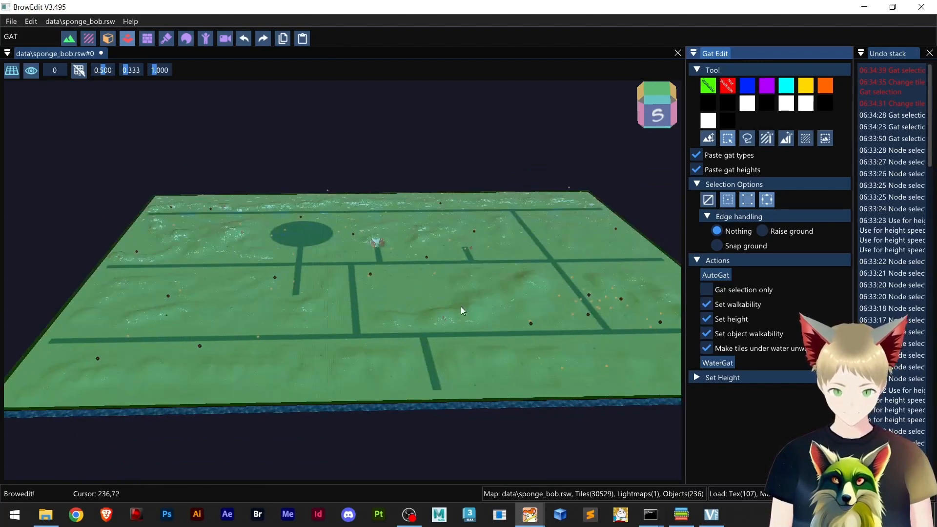
pyautogui.moveTo(461, 307); pyautogui.dragTo(379, 301, button='right')
pyautogui.scroll(6, 489, 324)
pyautogui.moveTo(489, 324); pyautogui.dragTo(237, 269, button='right')
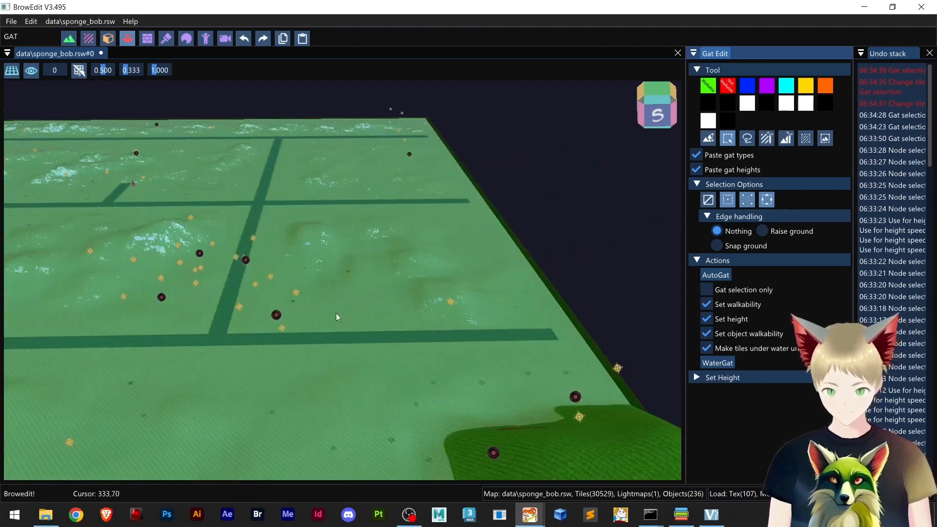
pyautogui.moveTo(336, 314); pyautogui.dragTo(401, 340, button='right')
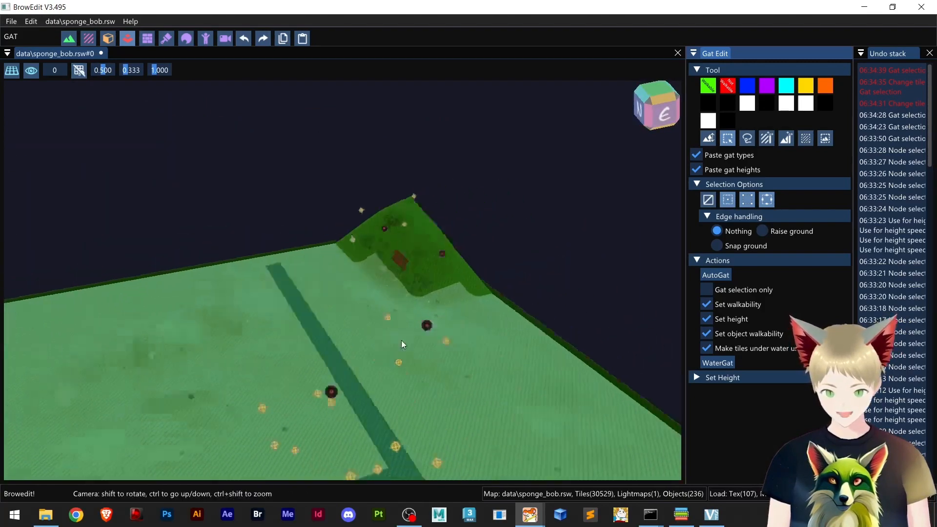
# Step: Examine the generated GAT on the corner hill and around the pineapple house, comparing the house area with models shown and hidden
pyautogui.scroll(5, 401, 340)
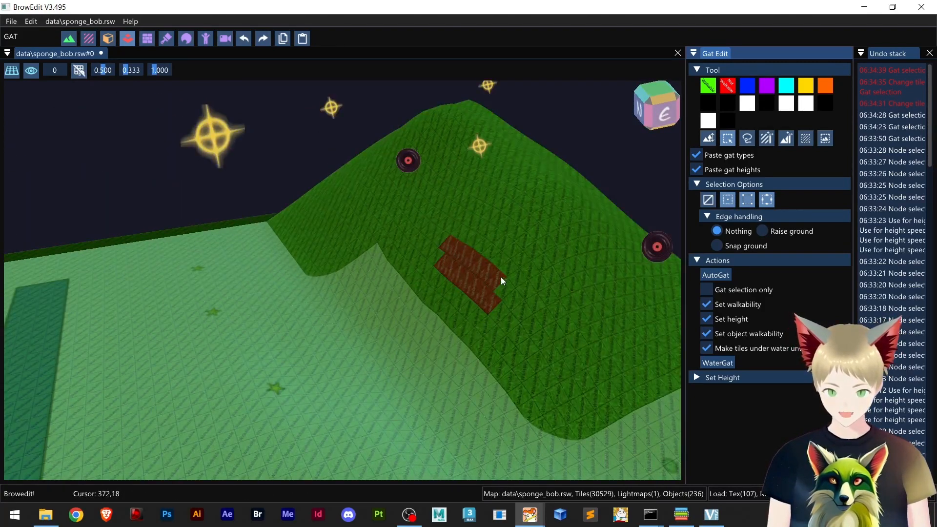
pyautogui.keyDown('shift'); pyautogui.moveTo(431, 327); pyautogui.dragTo(354, 370, button='right'); pyautogui.keyUp('shift')
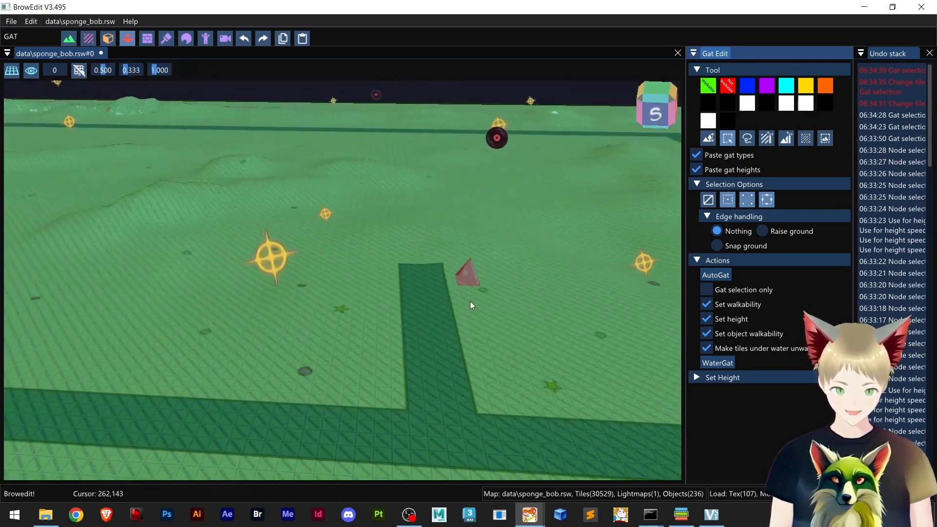
pyautogui.moveTo(471, 301); pyautogui.dragTo(439, 318, button='right')
pyautogui.scroll(4, 383, 336)
pyautogui.scroll(1, 400, 346)
pyautogui.hotkey('shift', 'm')
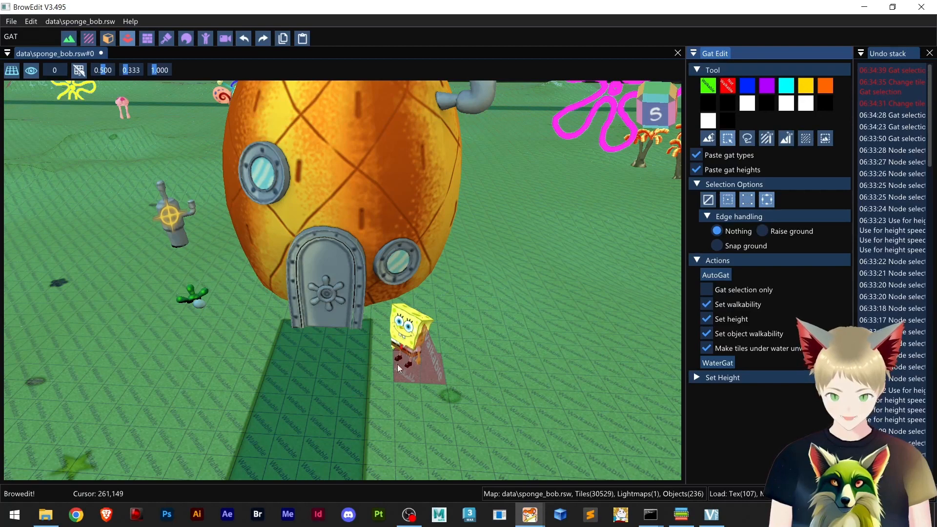
pyautogui.hotkey('shift', 'm')
pyautogui.scroll(-5, 393, 353)
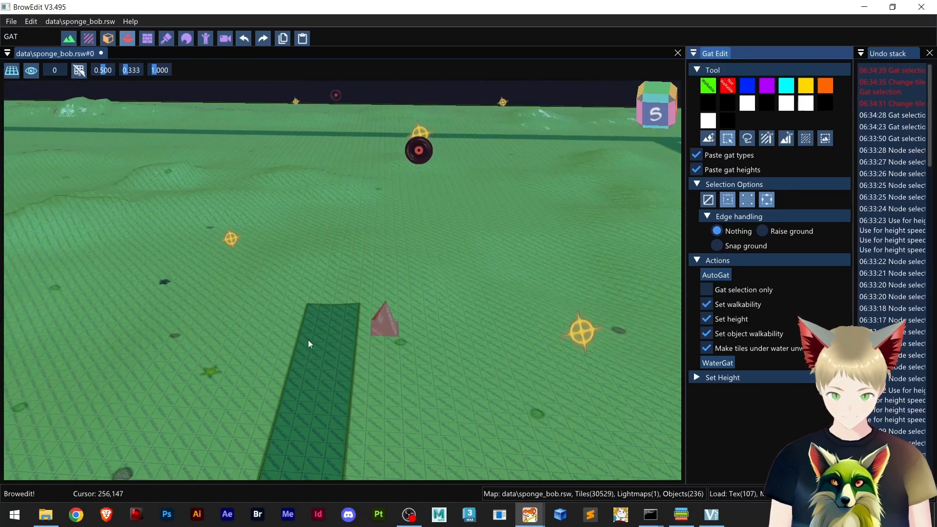
# Step: Examine the GAT tiles at the brown dome house and the nearby slopes, with the models shown and hidden
pyautogui.moveTo(267, 324); pyautogui.dragTo(433, 351, button='right')
pyautogui.scroll(5, 436, 305)
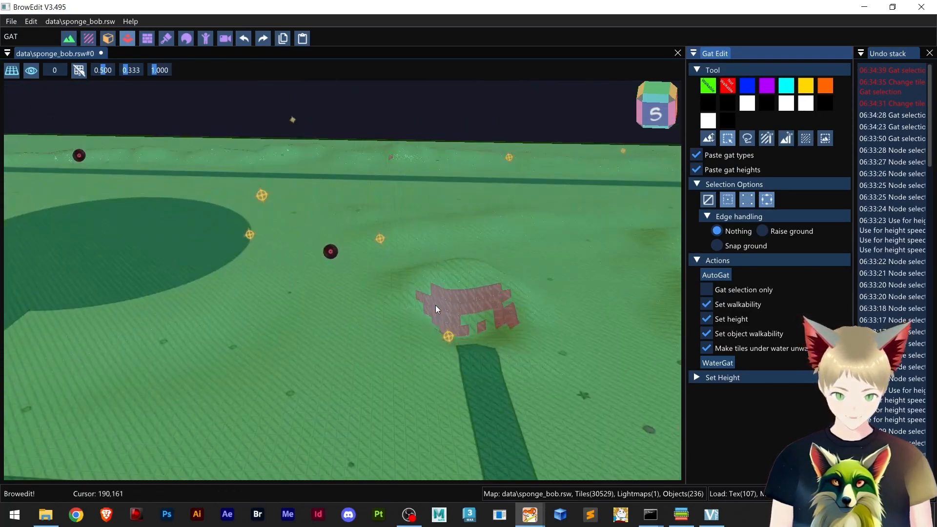
pyautogui.moveTo(513, 307); pyautogui.dragTo(439, 322, button='right')
pyautogui.moveTo(356, 329); pyautogui.dragTo(349, 295, button='right')
pyautogui.hotkey('shift', 'm')
pyautogui.hotkey('shift', 'm')
pyautogui.scroll(4, 356, 304)
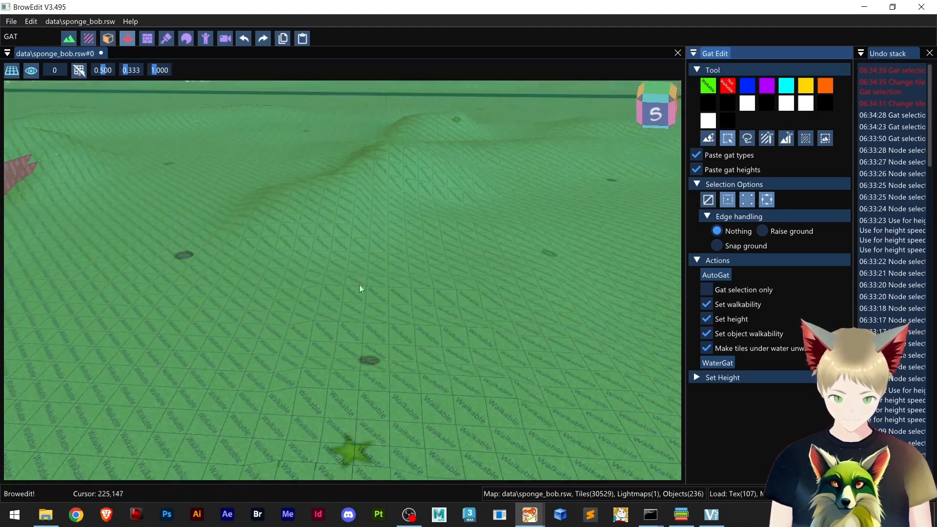
# Step: Show the map models again and check how the GAT tiles fit the wooden planks before the blue house
pyautogui.hotkey('shift', 'm')
pyautogui.moveTo(399, 321); pyautogui.dragTo(315, 286, button='right')
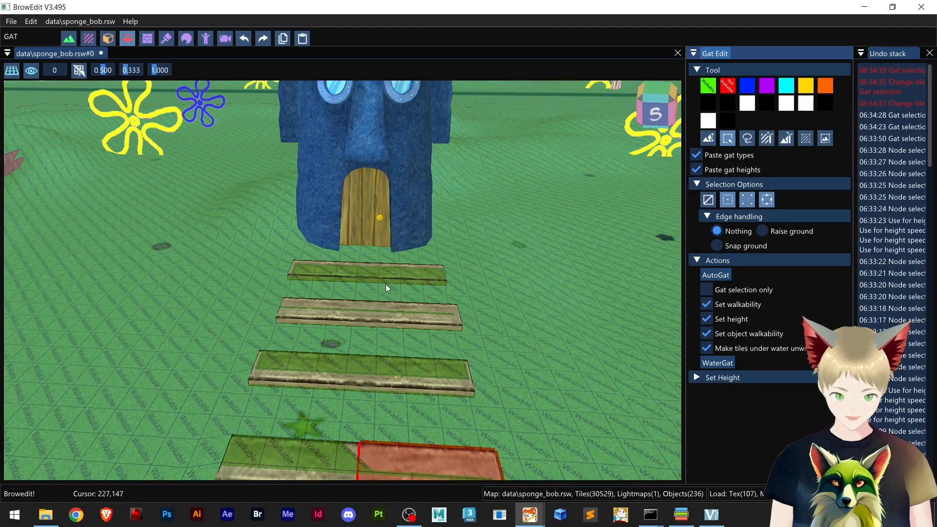
pyautogui.moveTo(385, 284); pyautogui.dragTo(397, 274, button='right')
pyautogui.scroll(-2, 393, 296)
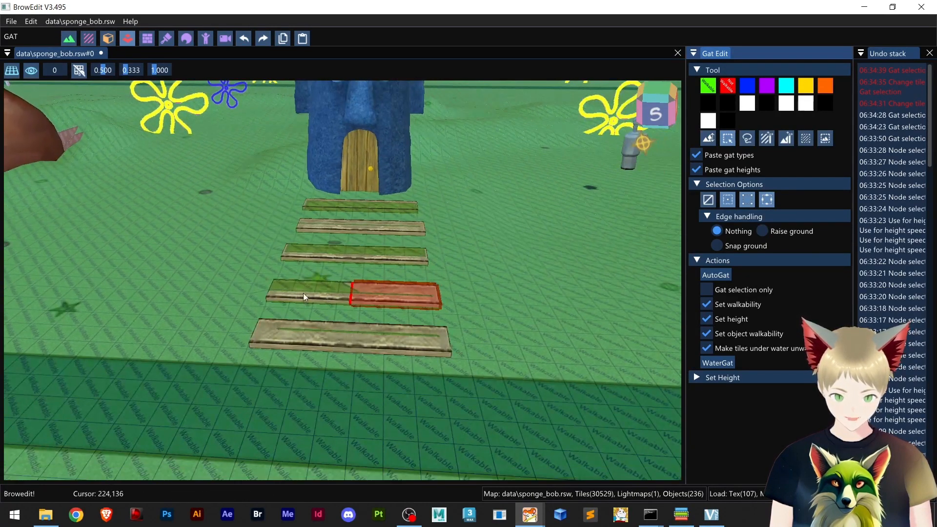
pyautogui.scroll(-3, 335, 331)
pyautogui.moveTo(379, 295); pyautogui.dragTo(405, 305, button='right')
pyautogui.scroll(-3, 386, 291)
pyautogui.scroll(-4, 386, 291)
pyautogui.scroll(5, 439, 292)
pyautogui.scroll(2, 498, 310)
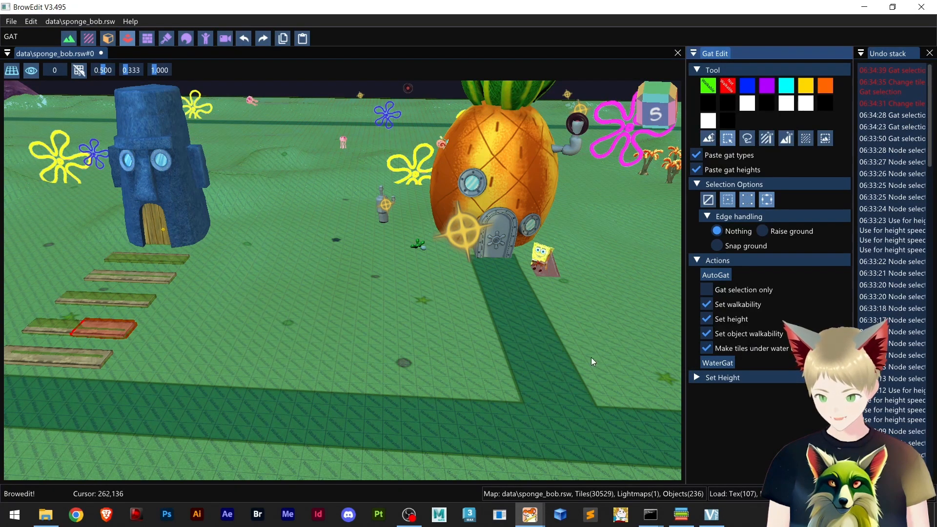
pyautogui.moveTo(591, 357); pyautogui.dragTo(527, 359, button='right')
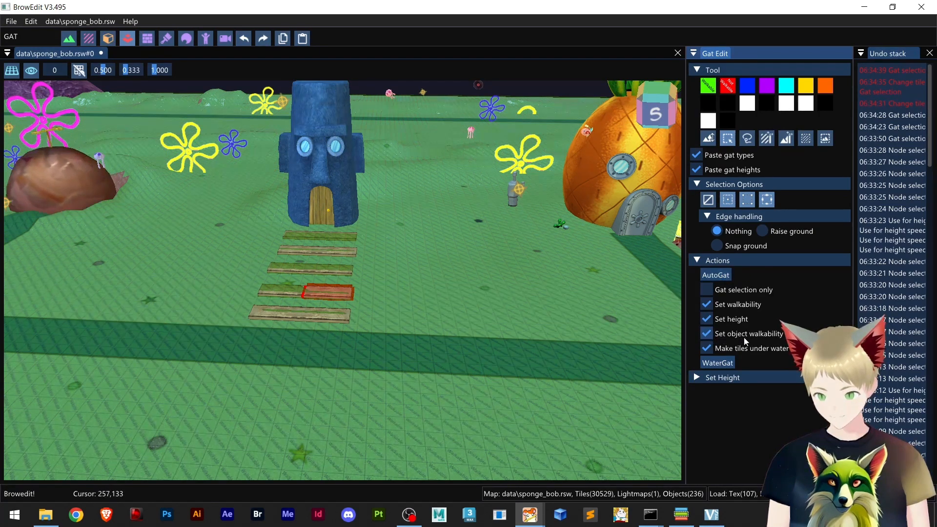
pyautogui.moveTo(431, 348)
pyautogui.mouseDown(button='right')
pyautogui.moveTo(460, 355)
pyautogui.moveTo(441, 349)
pyautogui.mouseUp(button='right')
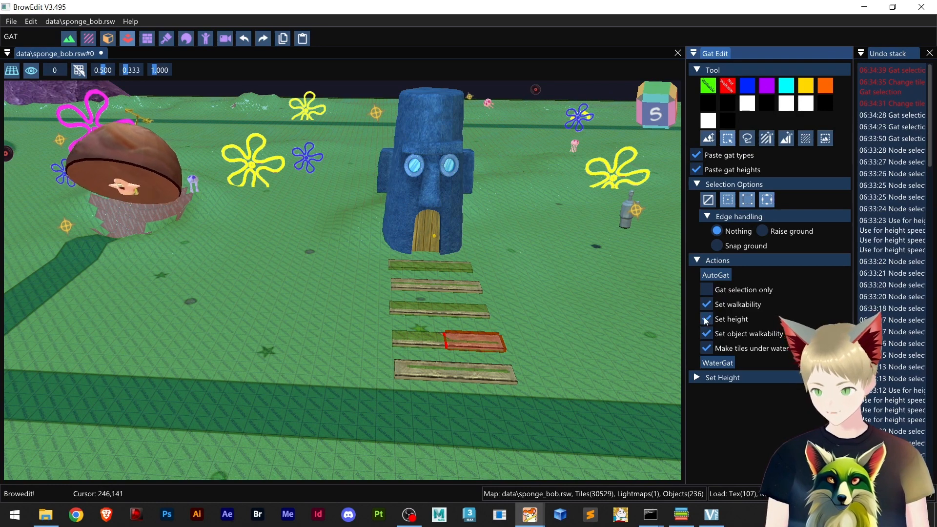
pyautogui.moveTo(441, 336); pyautogui.dragTo(430, 341, button='right')
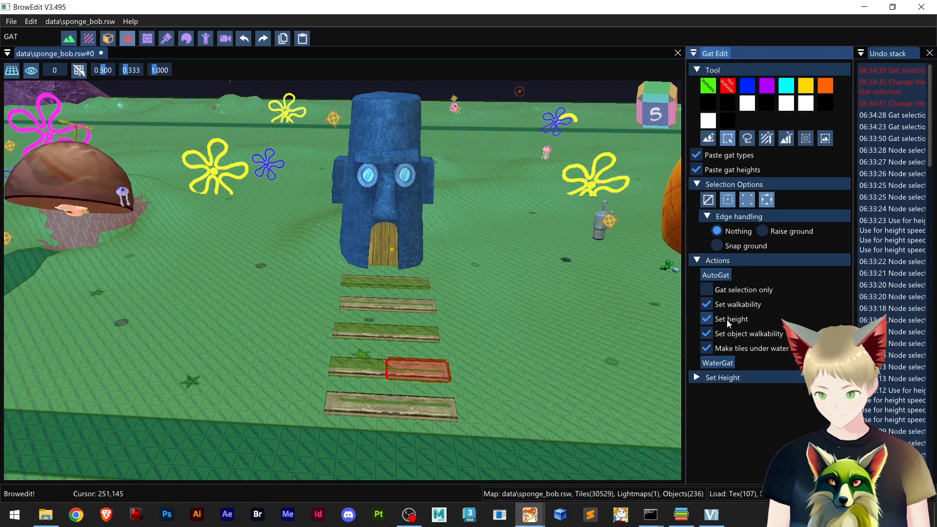
pyautogui.moveTo(450, 351); pyautogui.dragTo(479, 378, button='right')
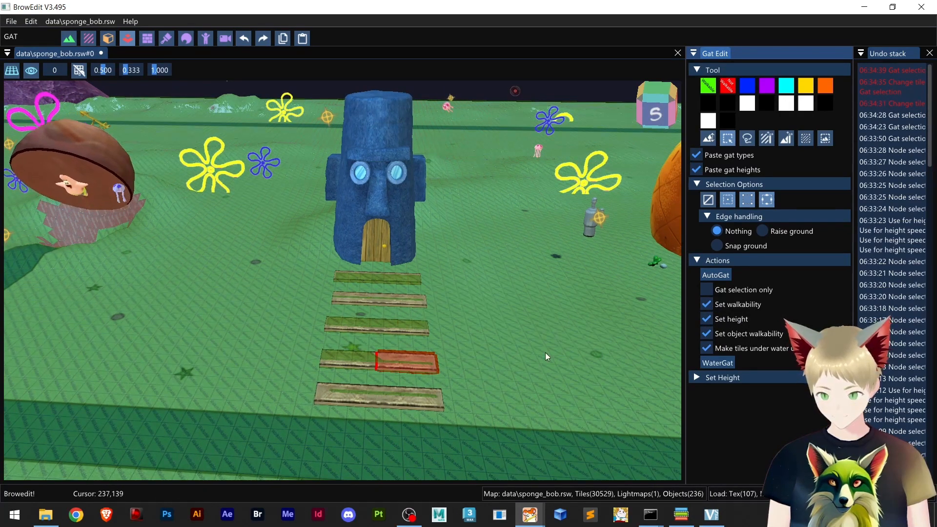
pyautogui.moveTo(545, 352); pyautogui.dragTo(552, 362, button='right')
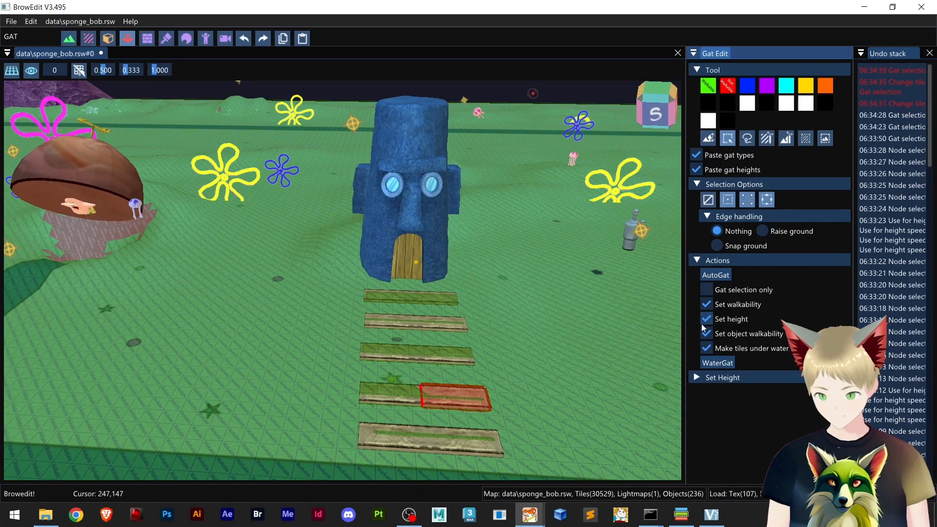
pyautogui.scroll(-1, 557, 358)
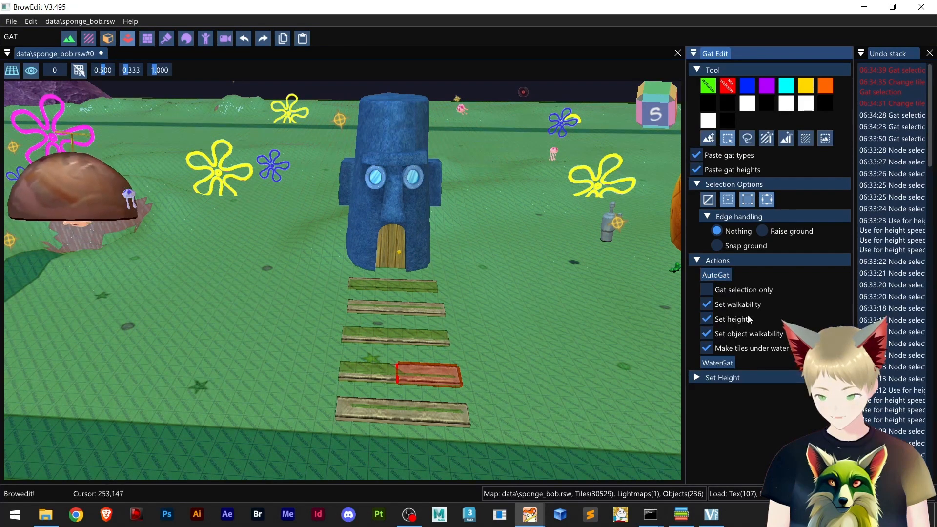
pyautogui.moveTo(617, 329); pyautogui.dragTo(523, 341, button='right')
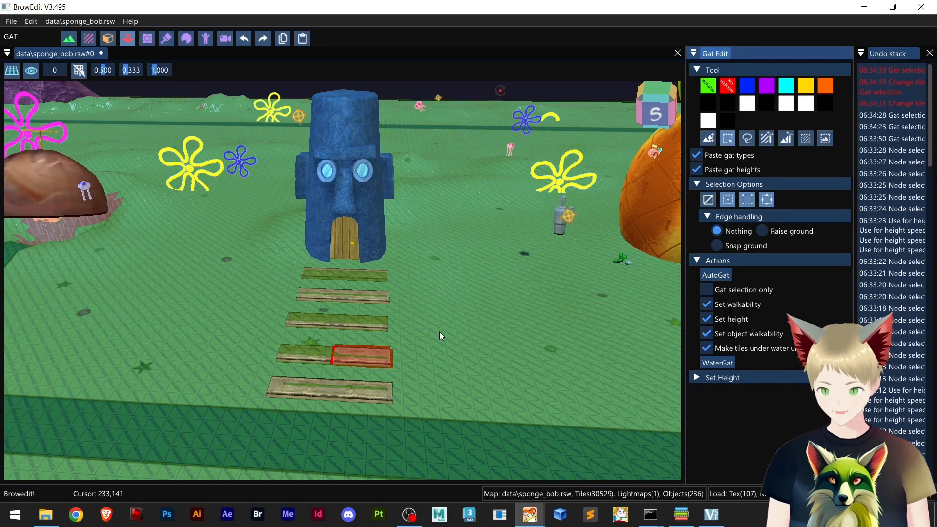
pyautogui.moveTo(428, 307)
pyautogui.mouseDown(button='middle')
pyautogui.moveTo(429, 334)
pyautogui.moveTo(424, 317)
pyautogui.mouseUp(button='middle')
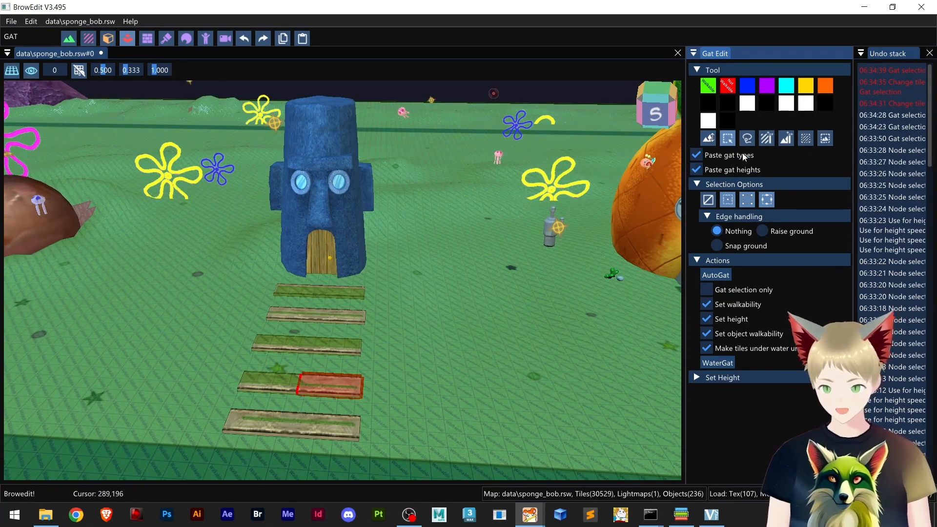
pyautogui.scroll(1, 498, 289)
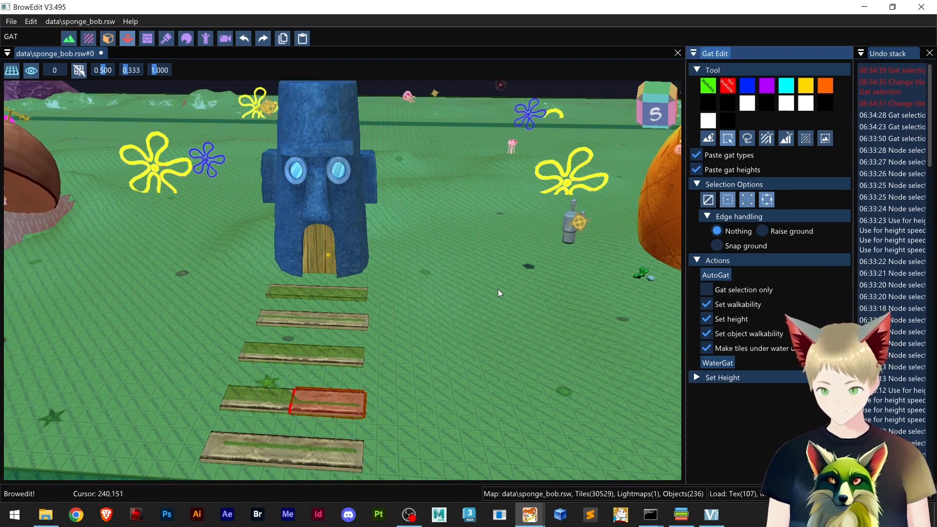
pyautogui.moveTo(497, 290); pyautogui.dragTo(501, 274, button='middle')
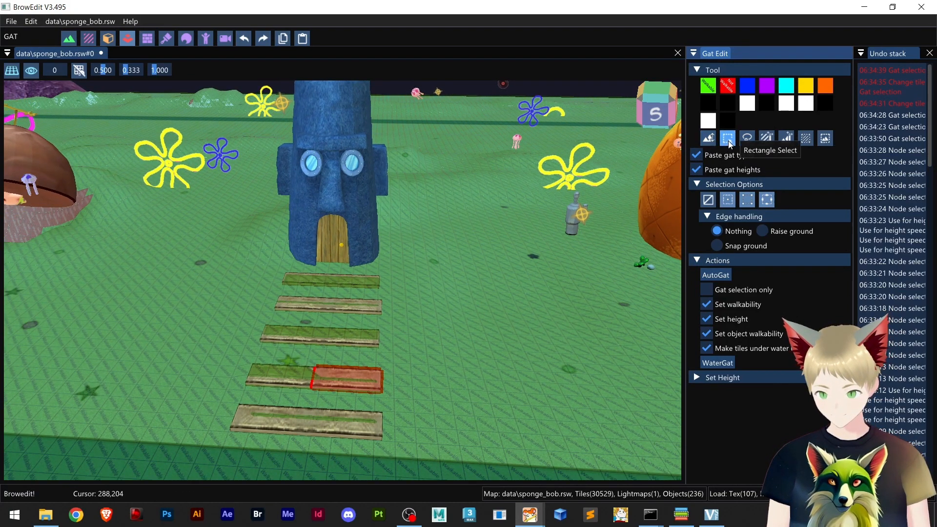
# Step: Select a strip of GAT tiles and then a small spot on the open ground beside the planks
pyautogui.moveTo(482, 306); pyautogui.dragTo(550, 309)
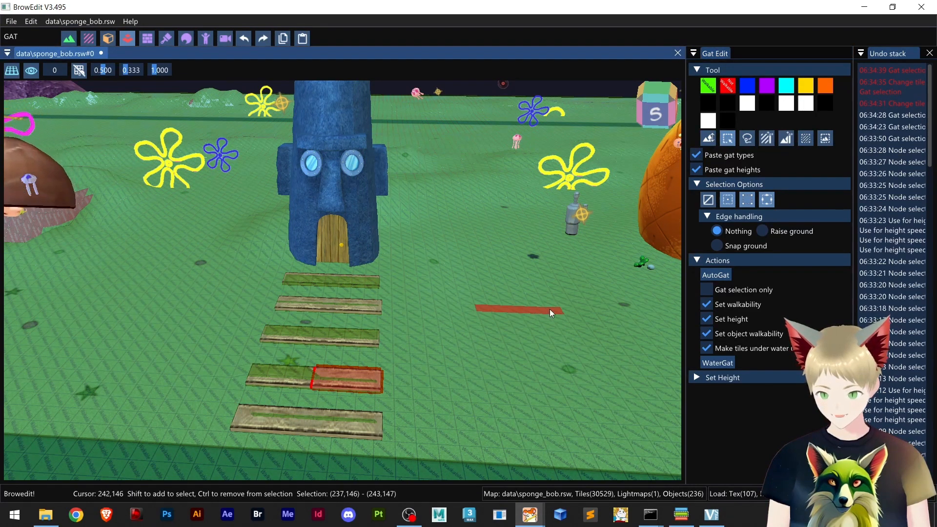
pyautogui.click(527, 328)
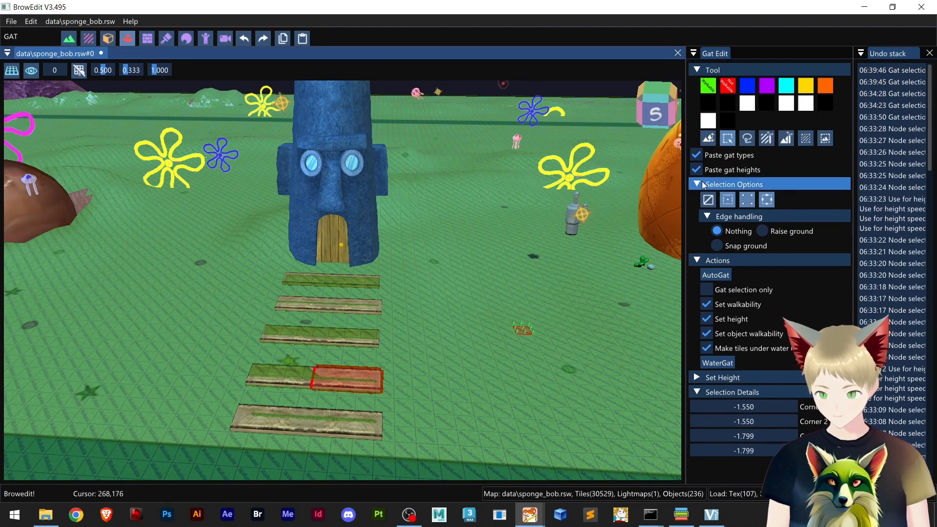
# Step: Switch to height editing and set the brush size to 5
pyautogui.click(708, 139)
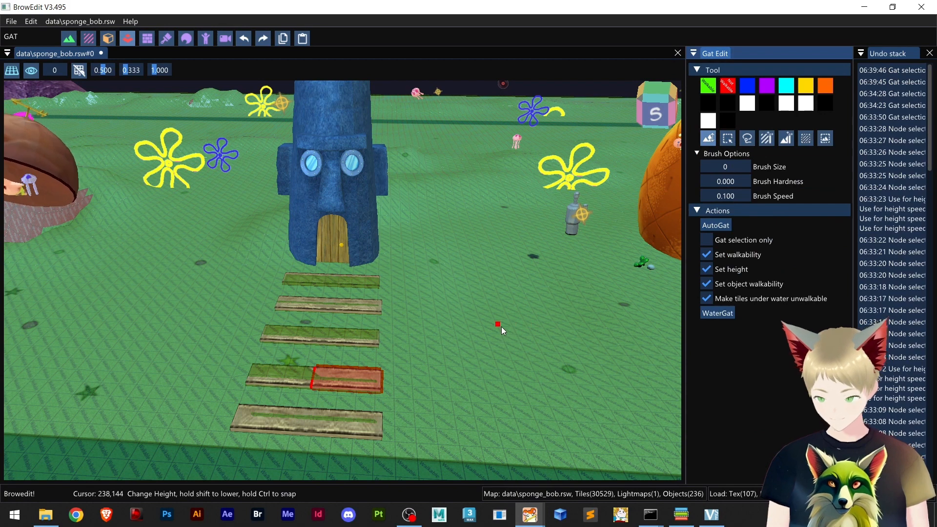
pyautogui.click(502, 327)
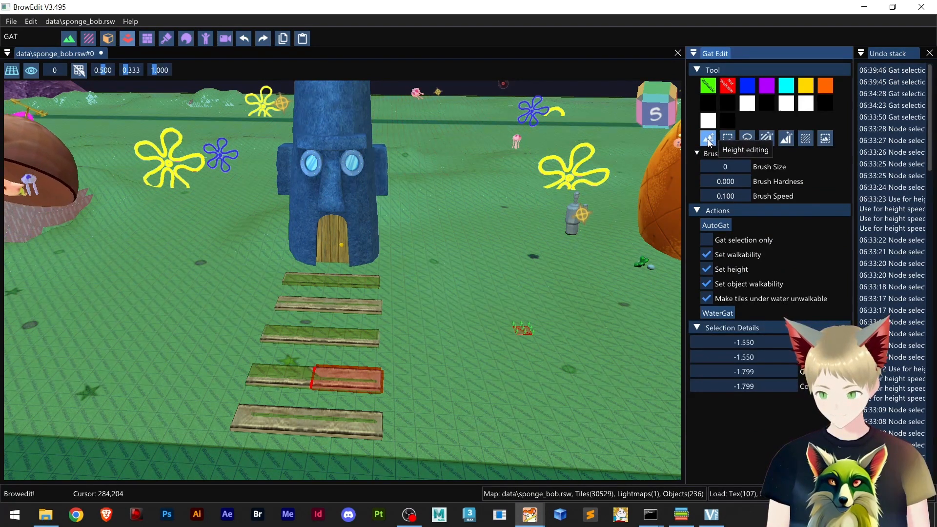
pyautogui.click(711, 142)
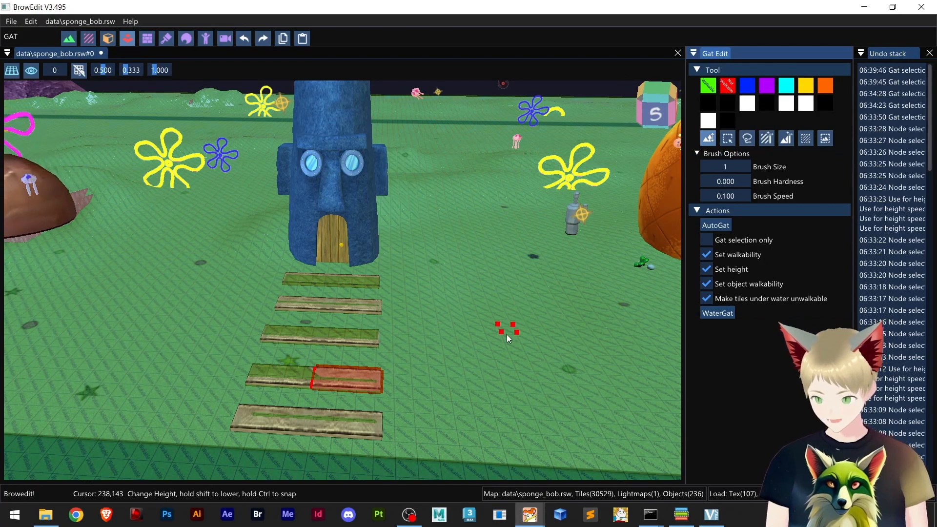
pyautogui.press('+')
pyautogui.press('+')
pyautogui.press('+')
pyautogui.press('+')
pyautogui.press('+')
pyautogui.press('+')
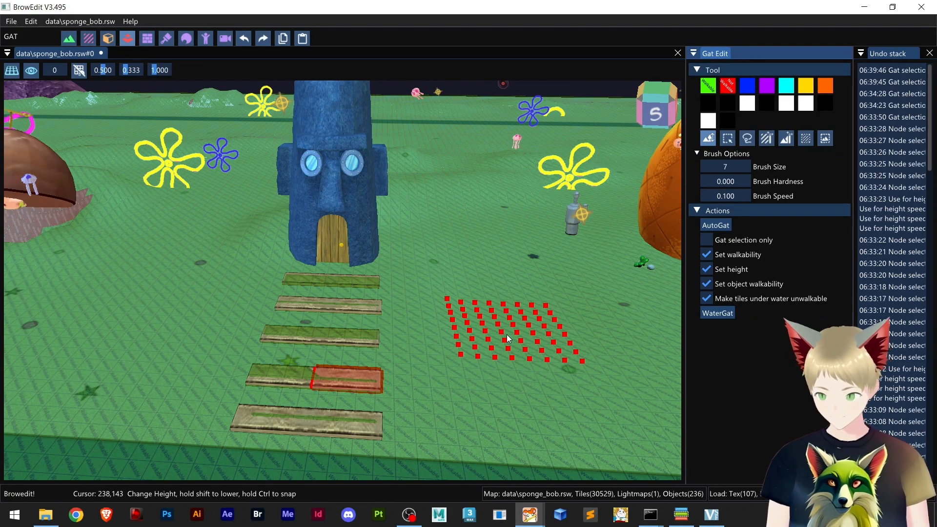
pyautogui.press('-')
pyautogui.press('-')
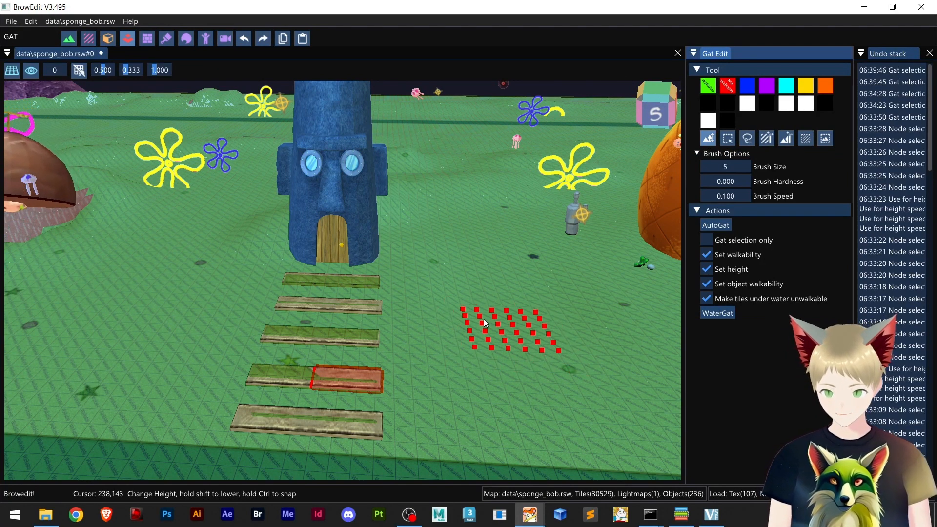
# Step: Try brushing GAT heights on the ground beside the planks, undo it, and try brushing over the planks themselves
pyautogui.moveTo(484, 319)
pyautogui.mouseDown()
pyautogui.moveTo(519, 309)
pyautogui.moveTo(481, 332)
pyautogui.moveTo(507, 402)
pyautogui.mouseUp()
pyautogui.hotkey('ctrl', 'z')
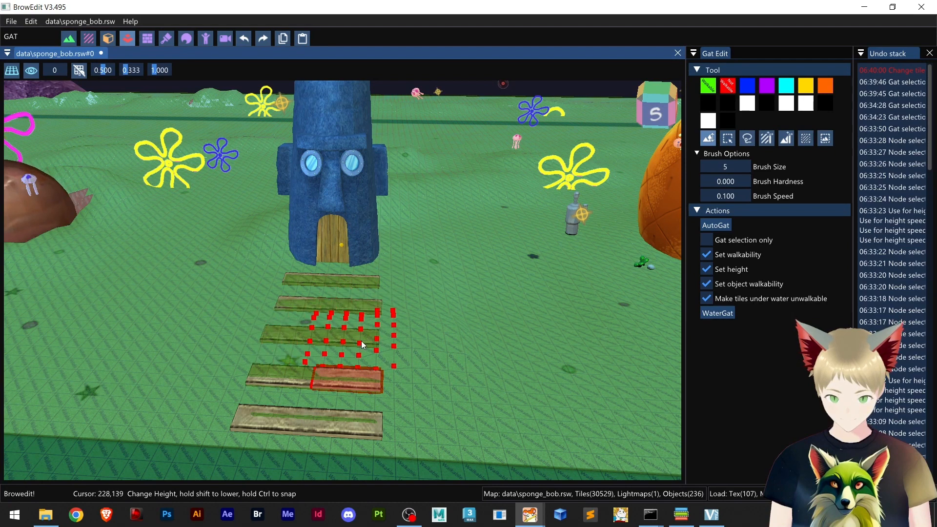
pyautogui.moveTo(254, 397)
pyautogui.mouseDown()
pyautogui.moveTo(385, 378)
pyautogui.moveTo(451, 379)
pyautogui.moveTo(370, 434)
pyautogui.mouseUp()
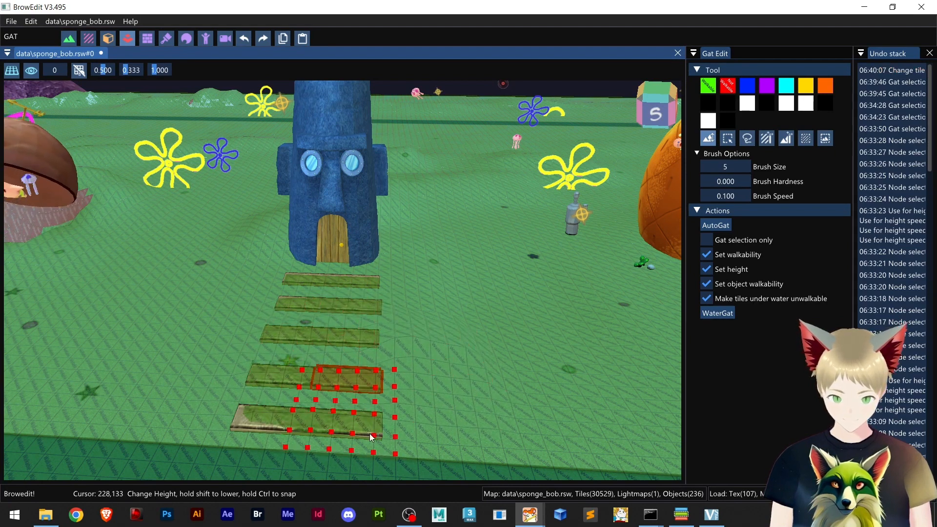
# Step: Rectangle-select a 2x2 block of flat GAT tiles in front of SpongeBob and paste it over the raised tiles at his feet
pyautogui.click(726, 138)
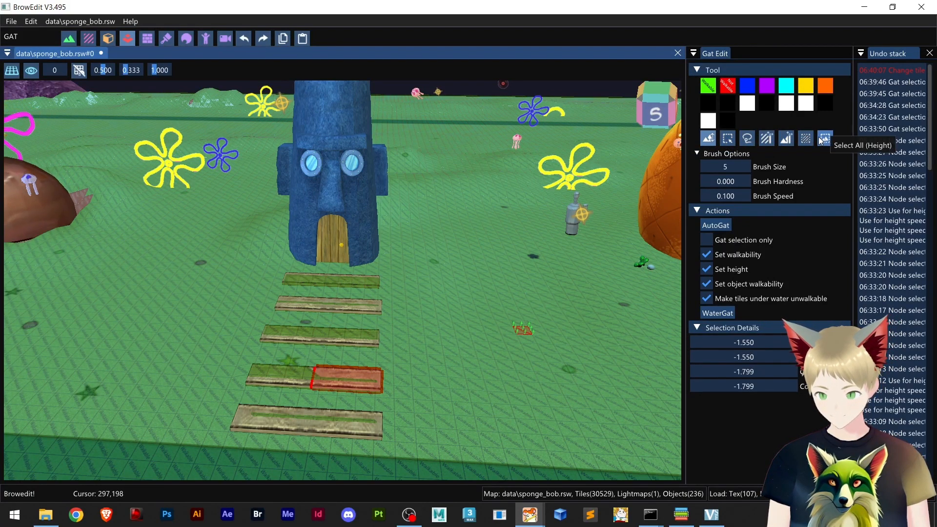
pyautogui.click(731, 139)
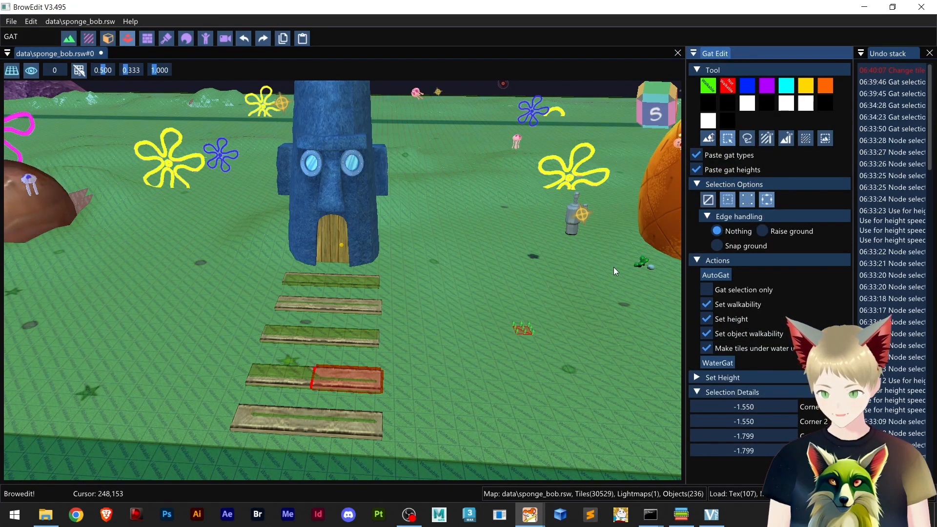
pyautogui.moveTo(614, 267); pyautogui.dragTo(402, 387, button='right')
pyautogui.moveTo(380, 373); pyautogui.dragTo(388, 389)
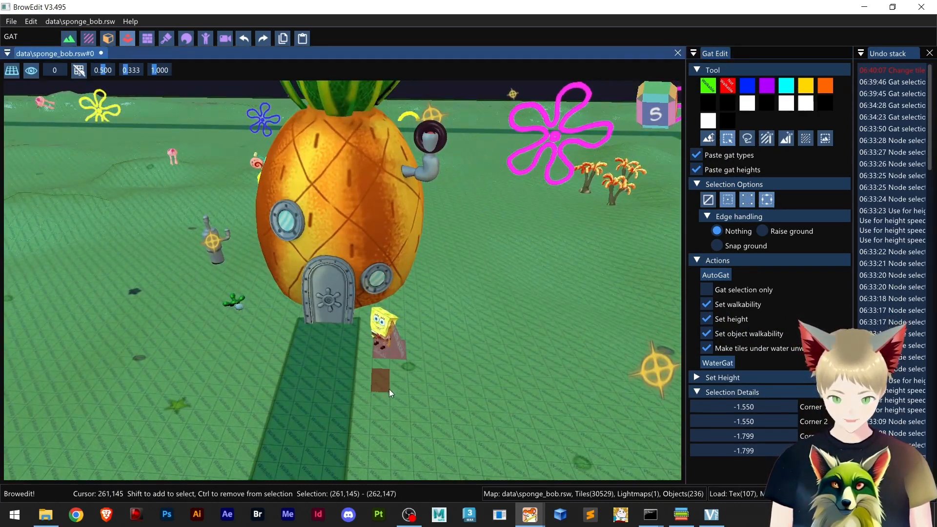
pyautogui.click(399, 392)
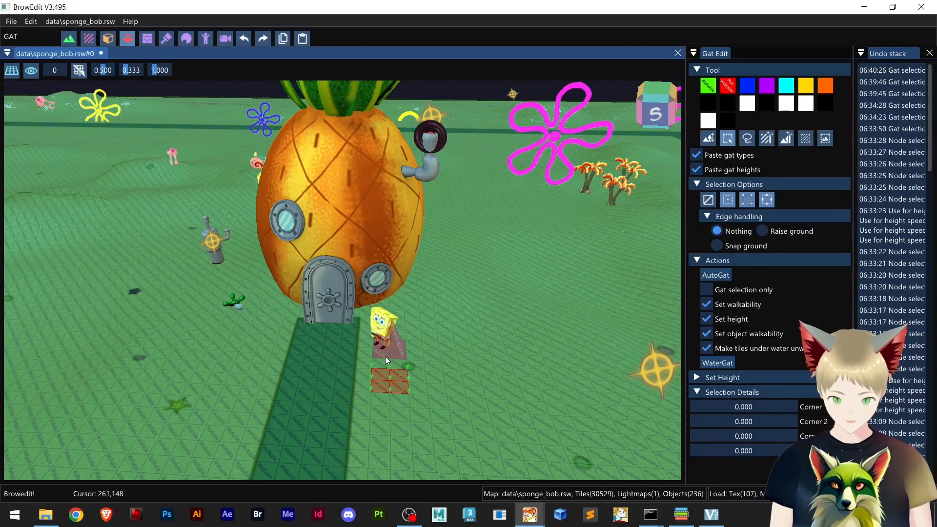
pyautogui.moveTo(389, 352); pyautogui.dragTo(386, 355)
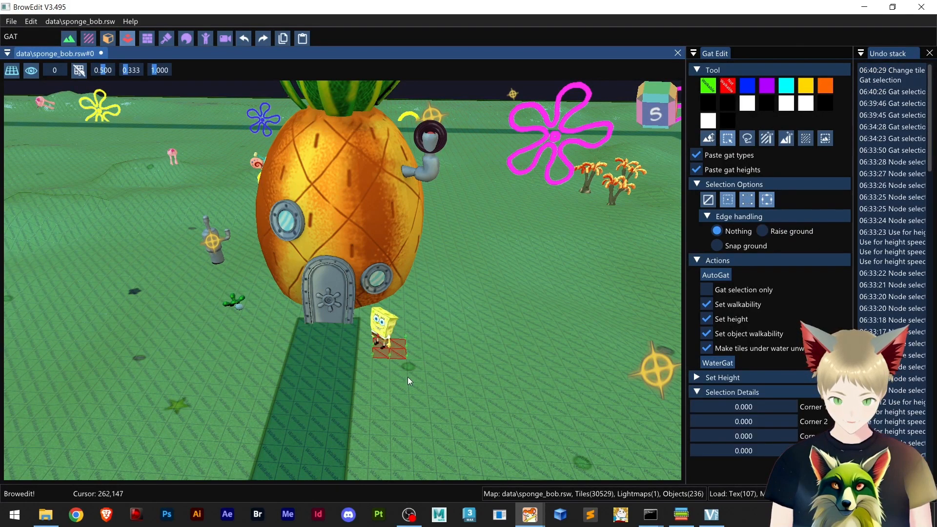
# Step: Rectangle-select the row of raised GAT tiles covering the third plank from the blue house
pyautogui.scroll(5, 417, 388)
pyautogui.moveTo(409, 395); pyautogui.dragTo(366, 348, button='middle')
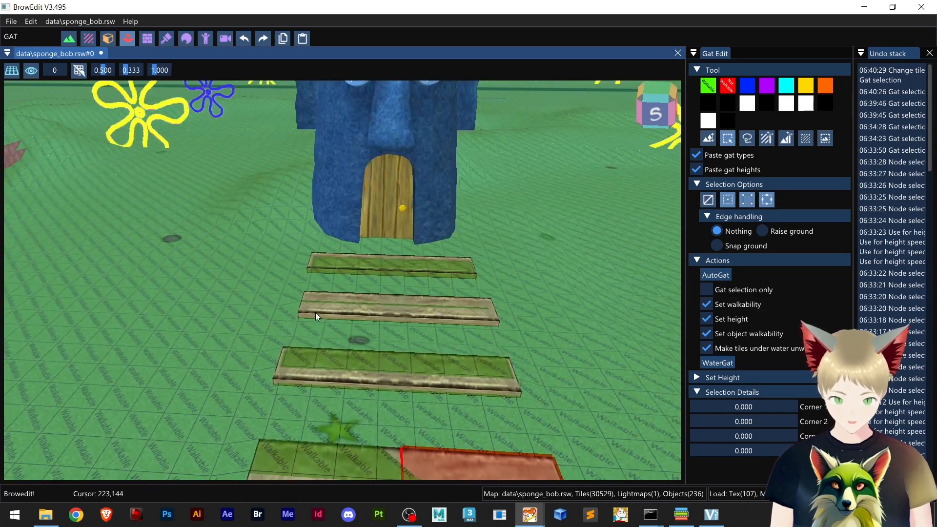
pyautogui.moveTo(240, 330); pyautogui.dragTo(377, 351, button='middle')
pyautogui.moveTo(278, 357); pyautogui.dragTo(297, 339, button='middle')
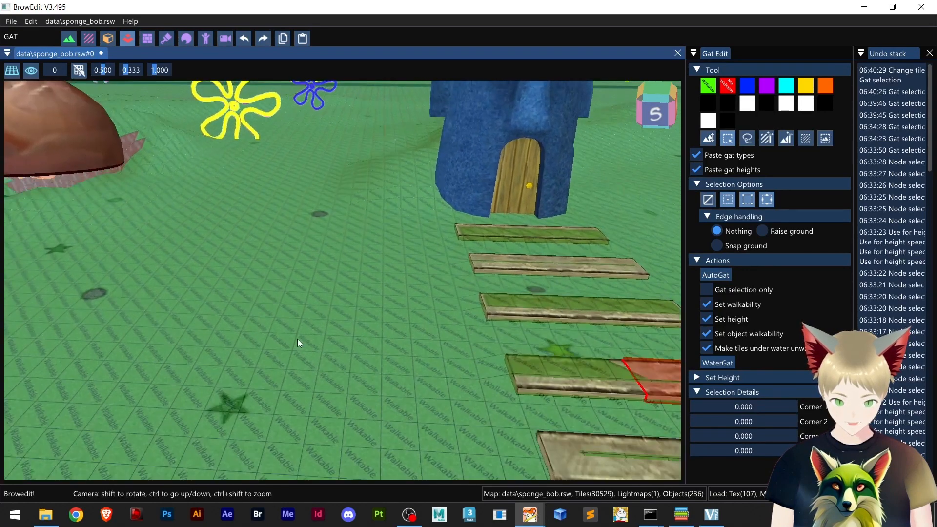
pyautogui.moveTo(424, 323); pyautogui.dragTo(394, 354, button='middle')
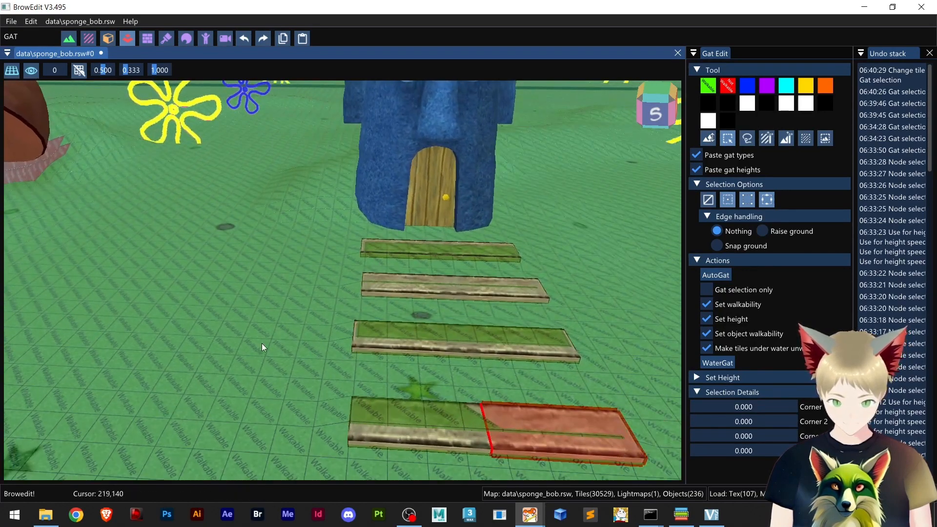
pyautogui.moveTo(363, 330); pyautogui.dragTo(511, 349)
pyautogui.scroll(-5, 510, 348)
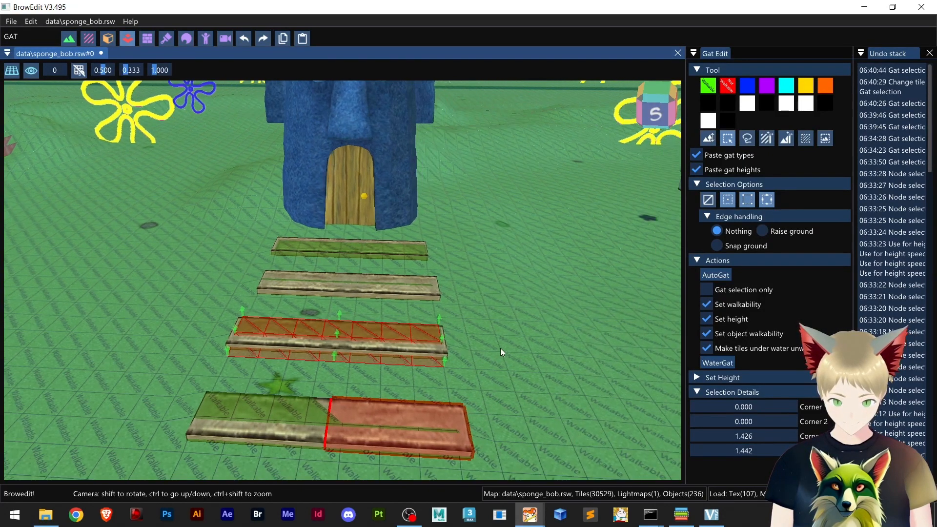
# Step: Try pasting a copied strip of ground tiles from beside the planks over the third plank's raised tiles, and undo it
pyautogui.moveTo(452, 321); pyautogui.dragTo(583, 337)
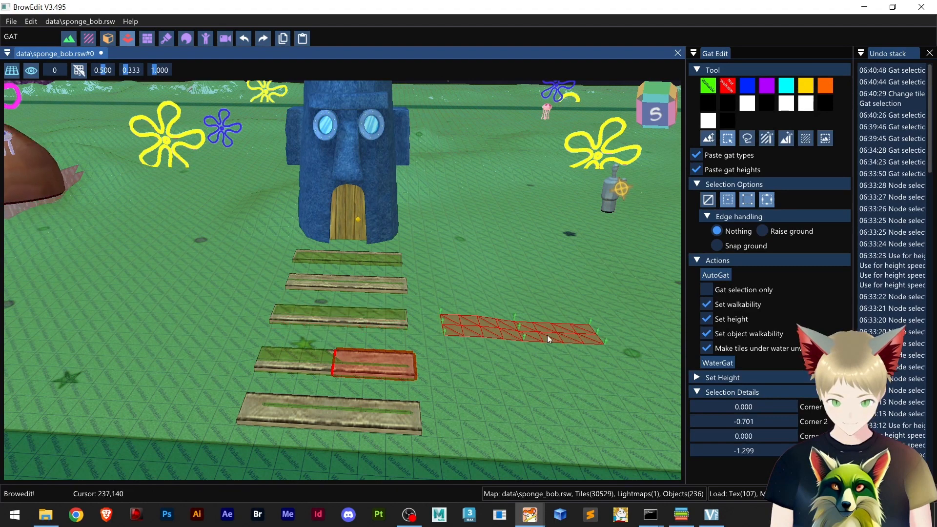
pyautogui.click(380, 337)
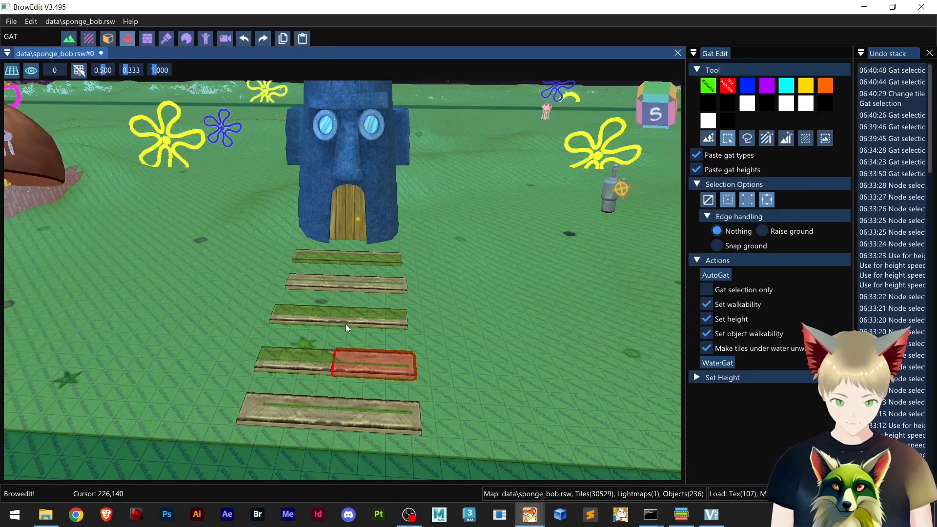
pyautogui.click(346, 324)
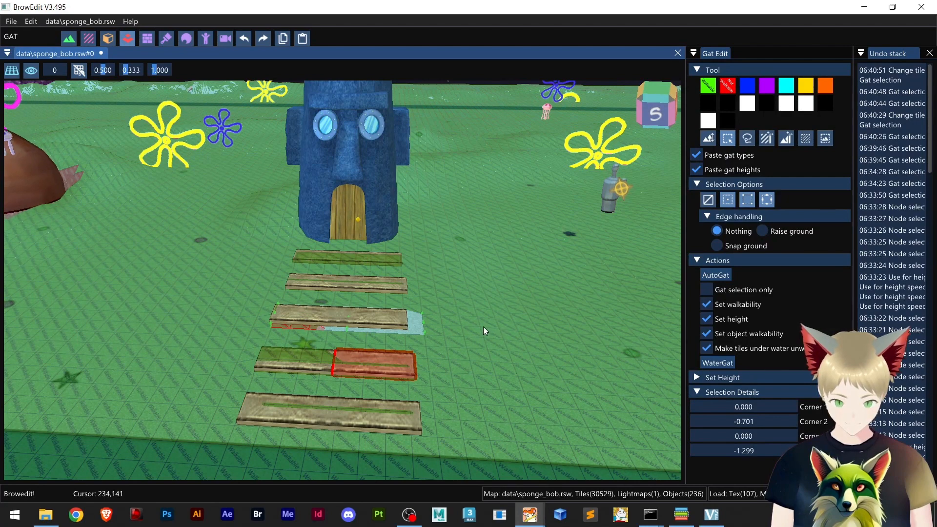
pyautogui.hotkey('ctrl', 'z')
# Step: Select a raised tile on the third plank, then adjust the height of an uneven tile near the middle of the fourth plank
pyautogui.moveTo(401, 356); pyautogui.dragTo(452, 359, button='right')
pyautogui.click(401, 341)
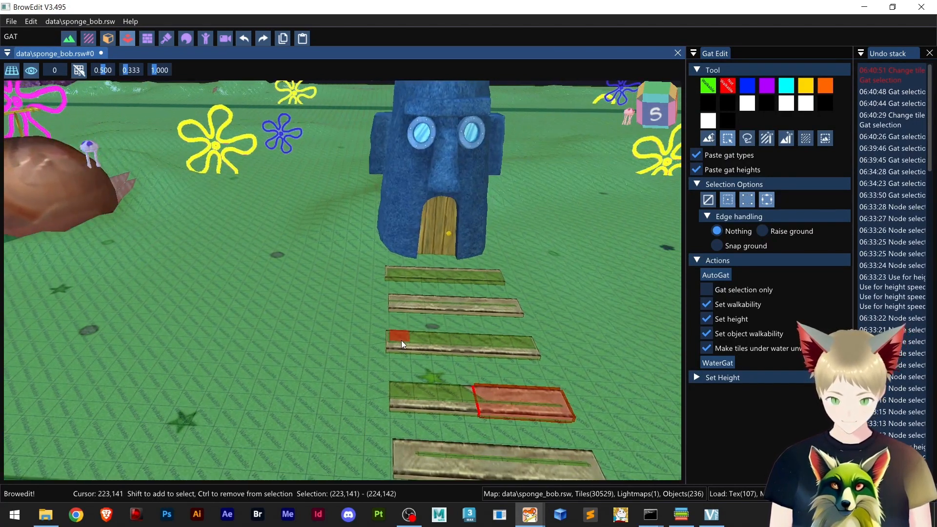
pyautogui.scroll(3, 408, 349)
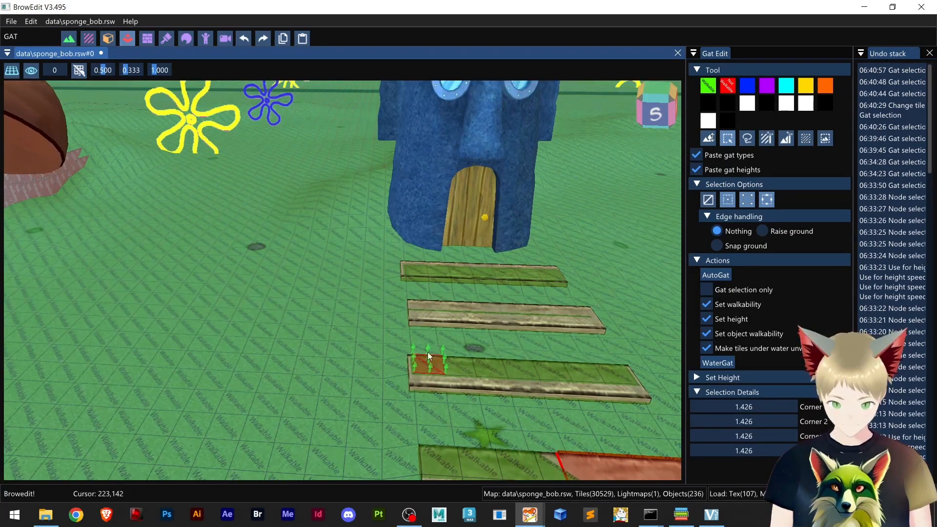
pyautogui.moveTo(463, 380); pyautogui.dragTo(428, 387, button='right')
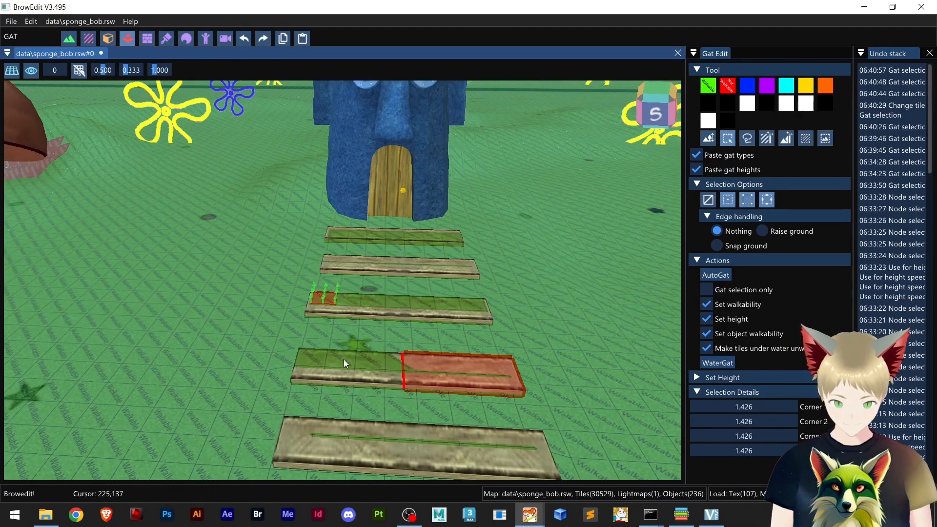
pyautogui.moveTo(405, 360); pyautogui.dragTo(416, 344)
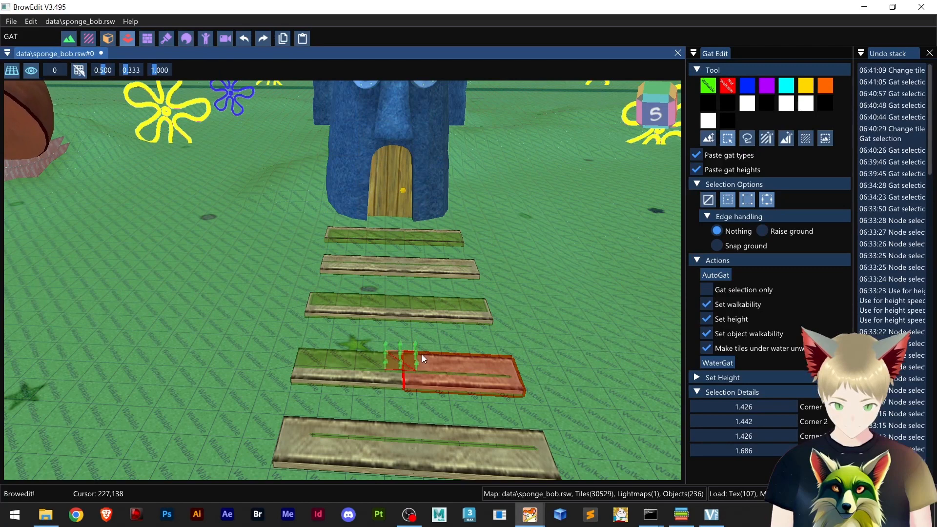
# Step: Select the uneven GAT tiles on the red-highlighted half of the fourth plank and adjust their height with the arrows
pyautogui.click(434, 366)
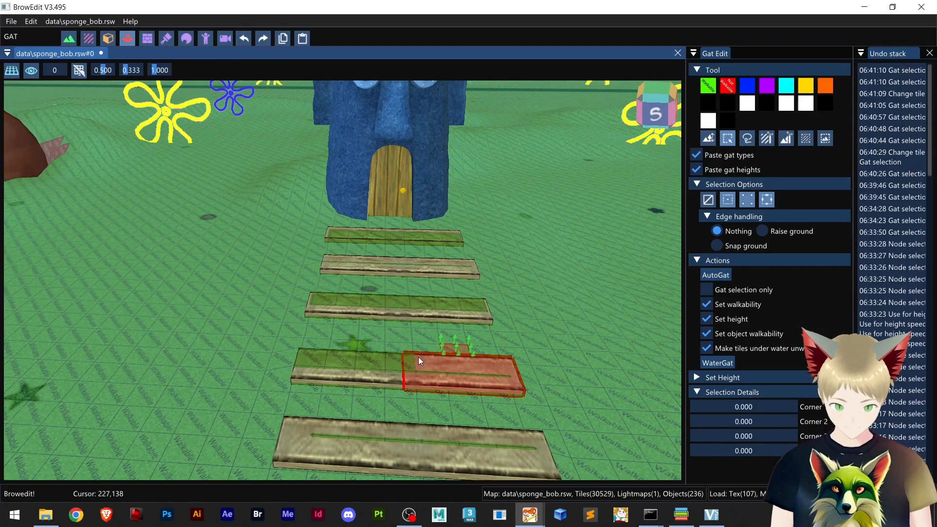
pyautogui.moveTo(429, 364)
pyautogui.mouseDown()
pyautogui.moveTo(418, 358)
pyautogui.moveTo(433, 361)
pyautogui.mouseUp()
pyautogui.click(458, 362)
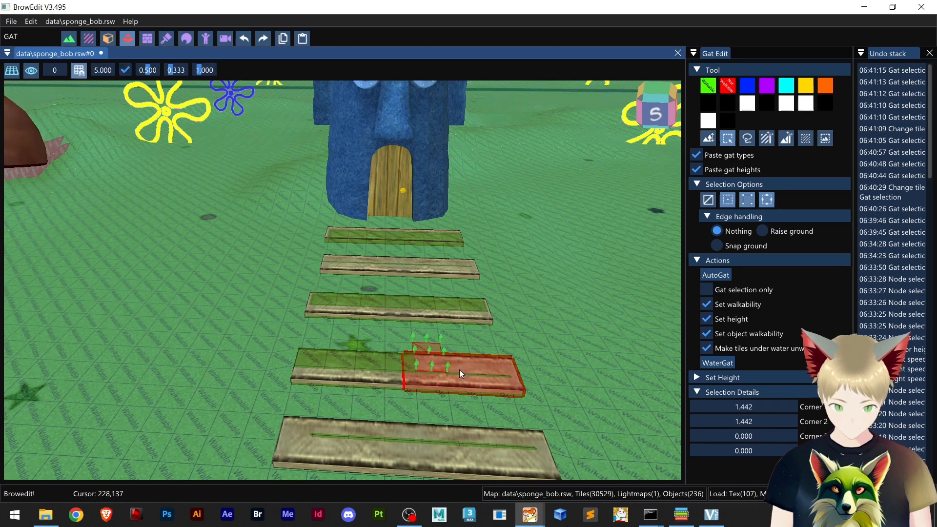
pyautogui.keyDown('shift'); pyautogui.moveTo(459, 370); pyautogui.dragTo(176, 353, button='right'); pyautogui.keyUp('shift')
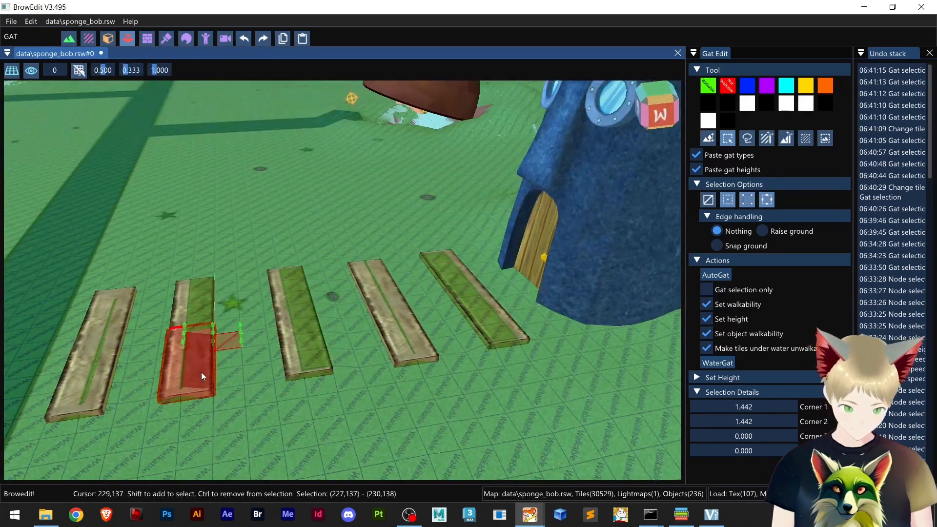
pyautogui.moveTo(201, 378); pyautogui.dragTo(213, 360)
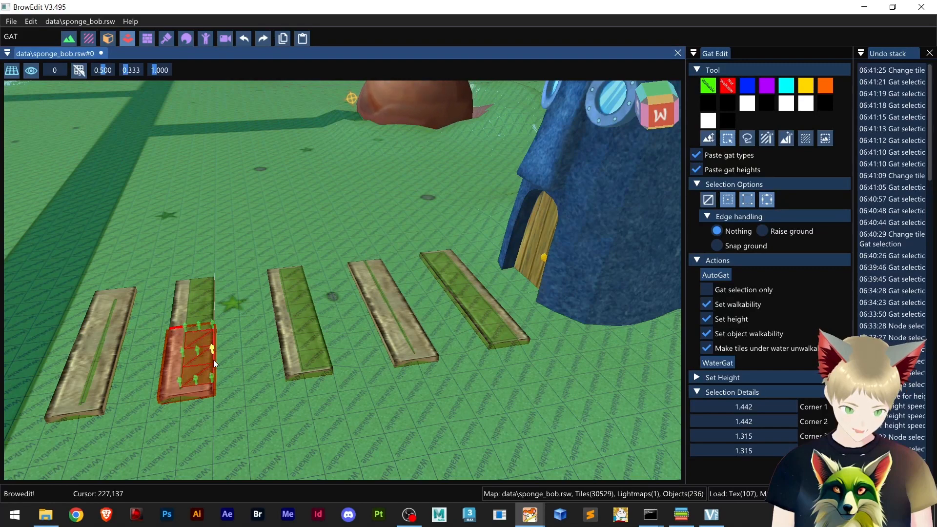
# Step: Select the long row of tiles along the fourth plank, then a tile near its middle and adjust that tile's corner height
pyautogui.keyDown('shift'); pyautogui.moveTo(213, 360); pyautogui.dragTo(249, 368, button='right'); pyautogui.keyUp('shift')
pyautogui.keyDown('shift'); pyautogui.moveTo(326, 371); pyautogui.dragTo(289, 361, button='right'); pyautogui.keyUp('shift')
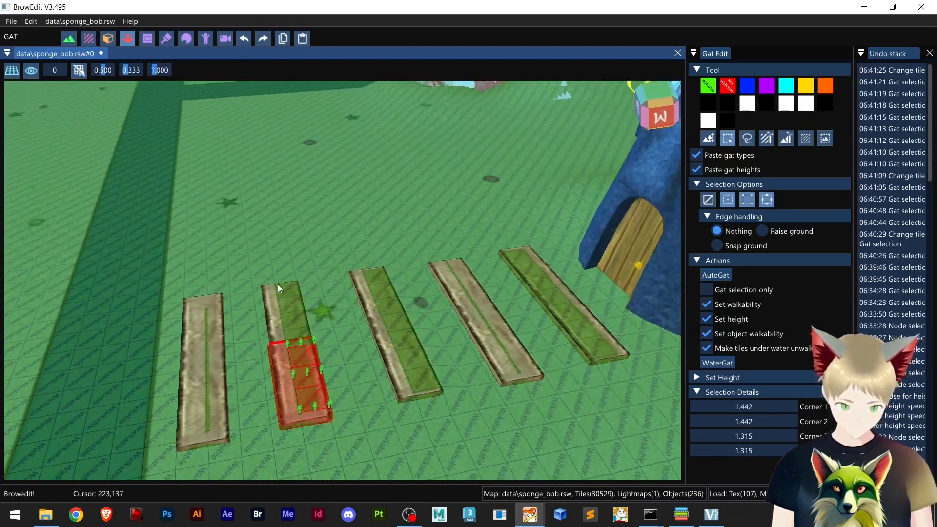
pyautogui.moveTo(279, 288); pyautogui.dragTo(315, 397)
pyautogui.keyDown('shift'); pyautogui.moveTo(344, 384); pyautogui.dragTo(299, 388, button='right'); pyautogui.keyUp('shift')
pyautogui.scroll(6, 370, 329)
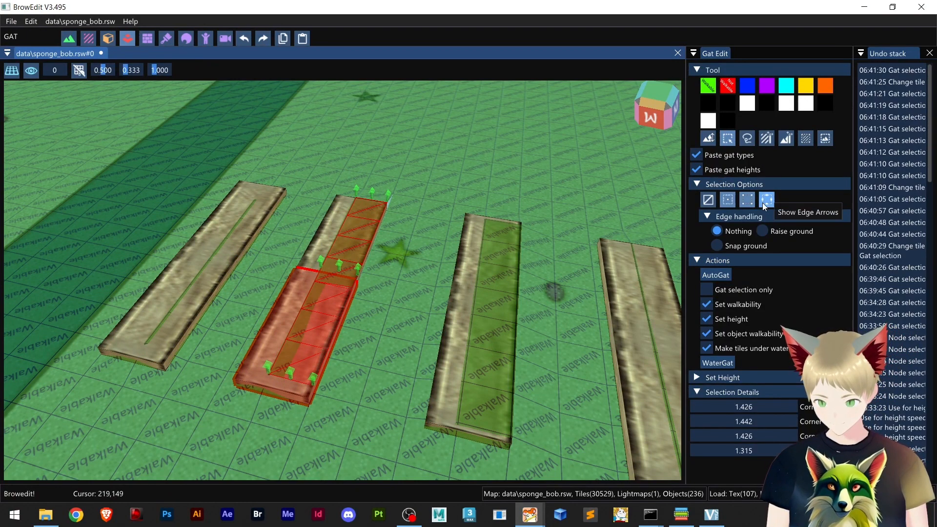
pyautogui.scroll(3, 639, 308)
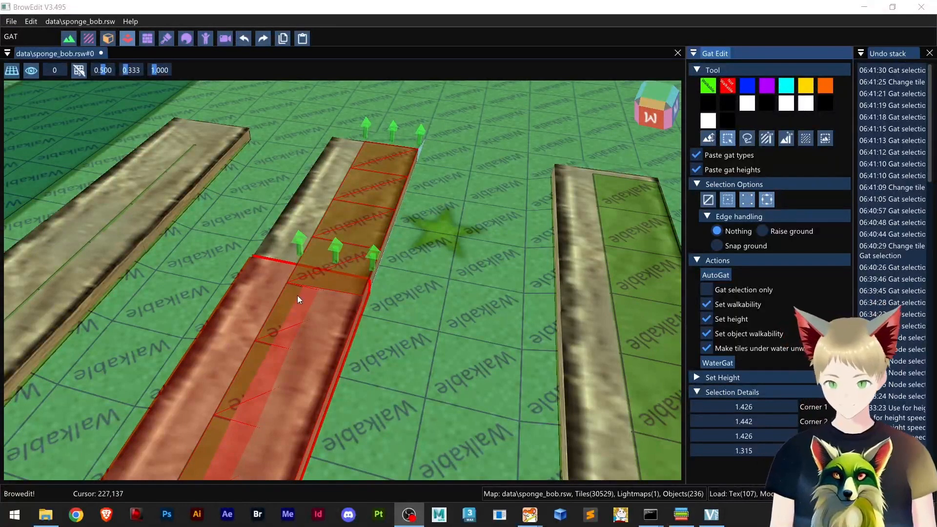
pyautogui.moveTo(288, 289); pyautogui.dragTo(303, 323)
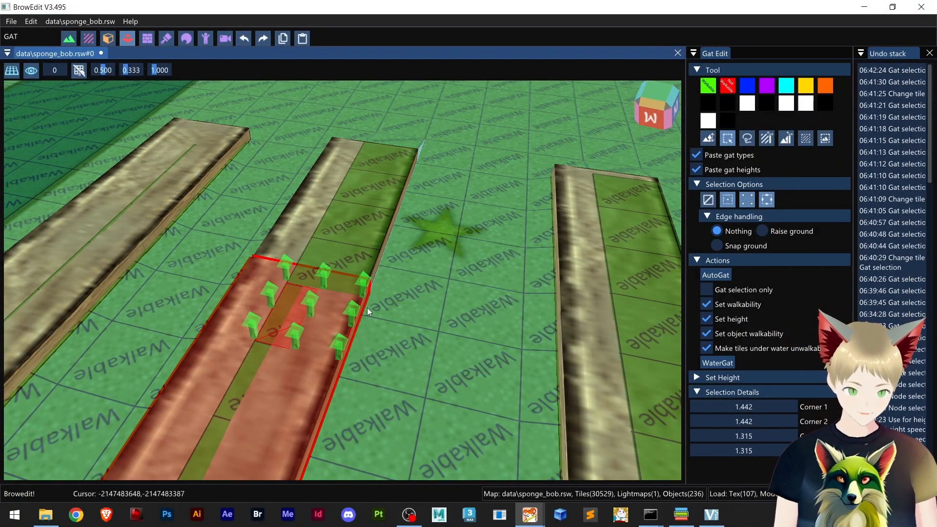
pyautogui.moveTo(362, 278); pyautogui.dragTo(365, 279)
# Step: Try raising two ground tiles beside the fourth plank, one by its center and one by its edge, and undo the changes
pyautogui.keyDown('shift'); pyautogui.moveTo(379, 322); pyautogui.dragTo(289, 322, button='right'); pyautogui.keyUp('shift')
pyautogui.moveTo(427, 299); pyautogui.dragTo(484, 320)
pyautogui.click(439, 302)
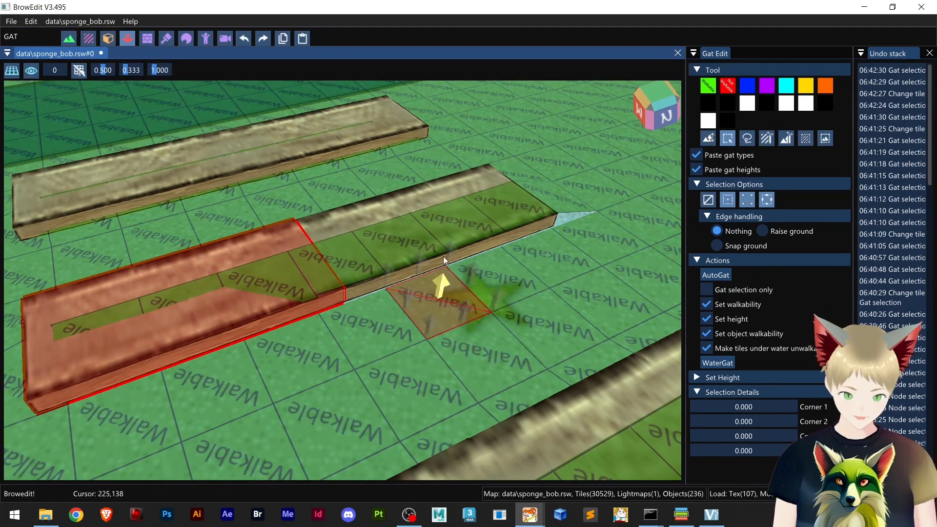
pyautogui.moveTo(443, 257); pyautogui.dragTo(456, 189)
pyautogui.click(361, 327)
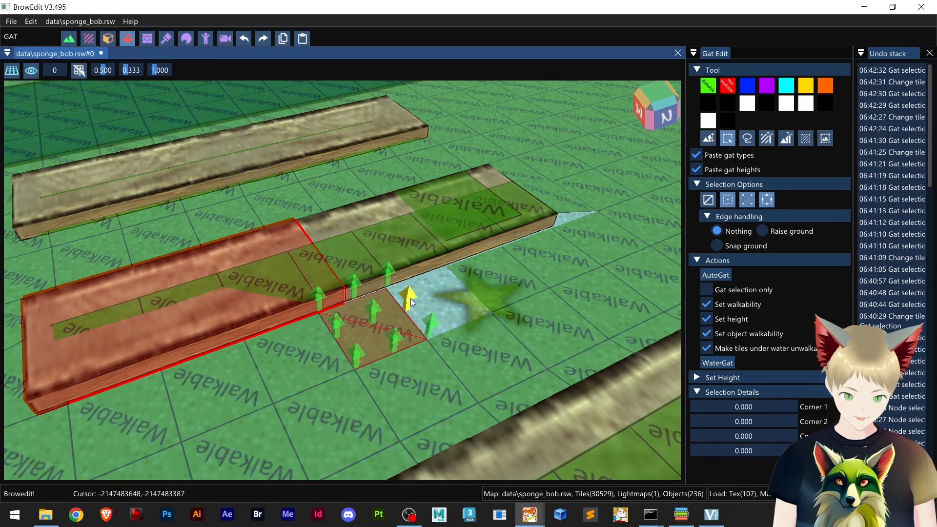
pyautogui.moveTo(411, 298); pyautogui.dragTo(422, 208)
pyautogui.keyDown('shift'); pyautogui.moveTo(450, 305); pyautogui.dragTo(361, 308, button='right'); pyautogui.keyUp('shift')
pyautogui.hotkey('ctrl', 'z')
pyautogui.hotkey('ctrl', 'z')
pyautogui.hotkey('ctrl', 'z')
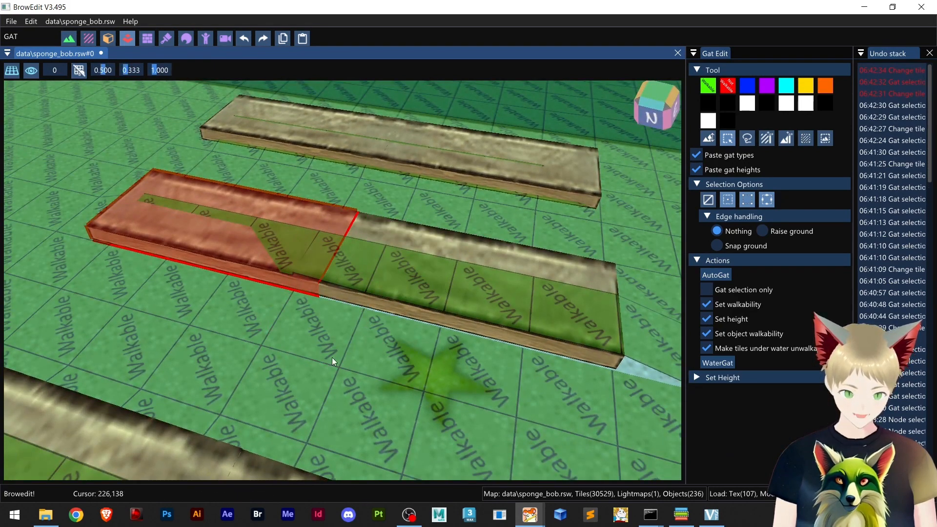
# Step: Copy the level row of GAT tiles on the fourth plank and paste it over the uneven tiles on its red-highlighted half
pyautogui.keyDown('shift'); pyautogui.moveTo(332, 361); pyautogui.dragTo(354, 365, button='right'); pyautogui.keyUp('shift')
pyautogui.moveTo(424, 263); pyautogui.dragTo(434, 286)
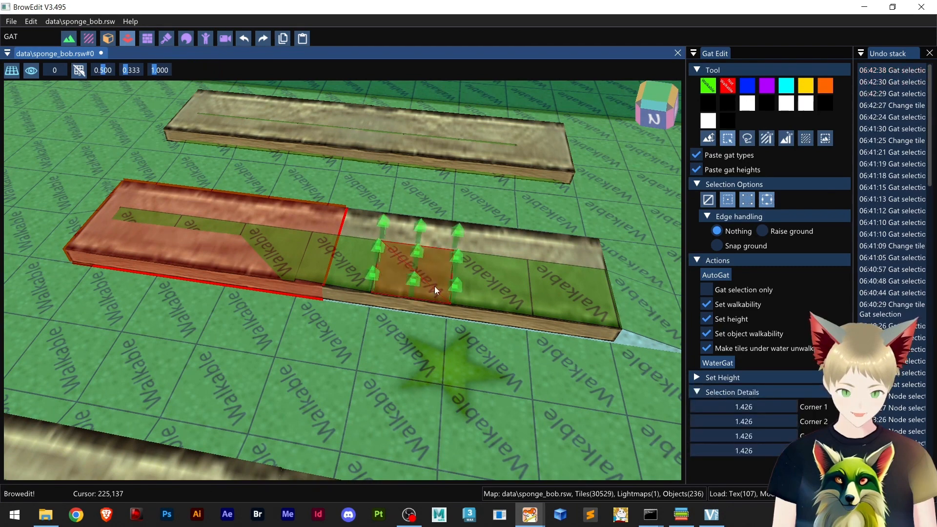
pyautogui.moveTo(557, 273); pyautogui.dragTo(590, 279)
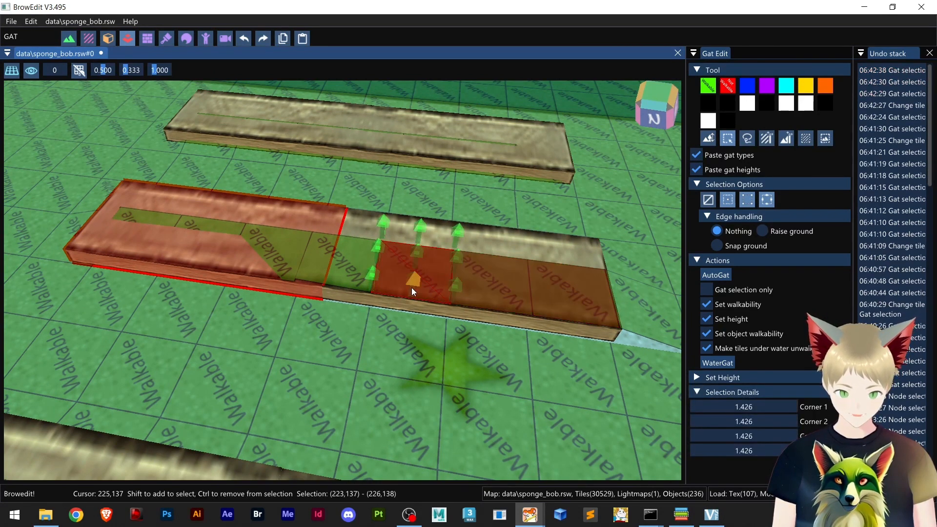
pyautogui.hotkey('ctrl', 'v')
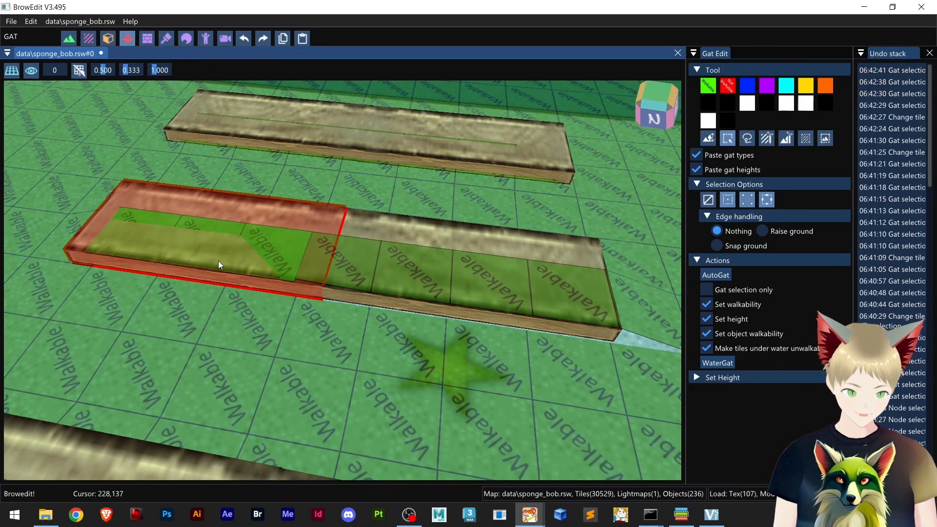
pyautogui.click(221, 261)
# Step: Paste the copied level tiles repeatedly along the uncovered long edge of the fourth plank until its whole width is raised
pyautogui.moveTo(291, 294); pyautogui.dragTo(313, 302, button='right')
pyautogui.moveTo(370, 310); pyautogui.dragTo(359, 309, button='right')
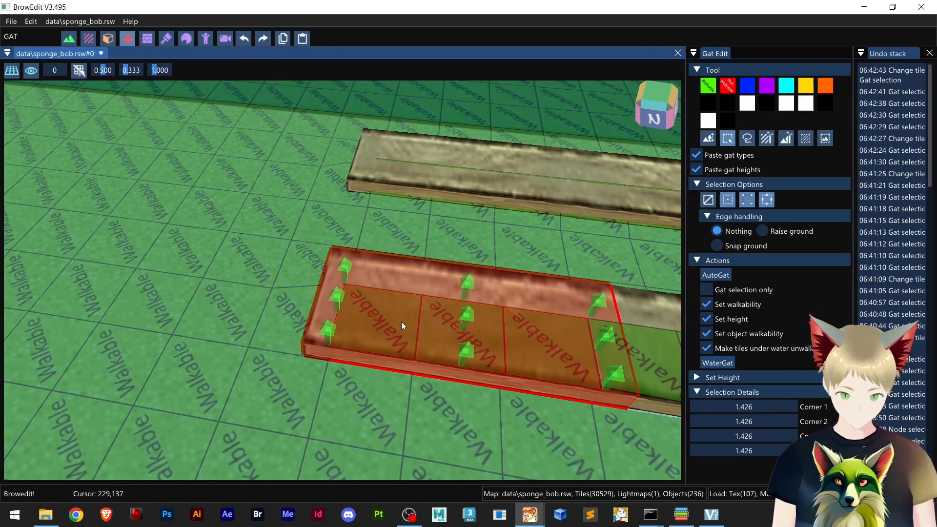
pyautogui.moveTo(405, 328); pyautogui.dragTo(404, 330, button='right')
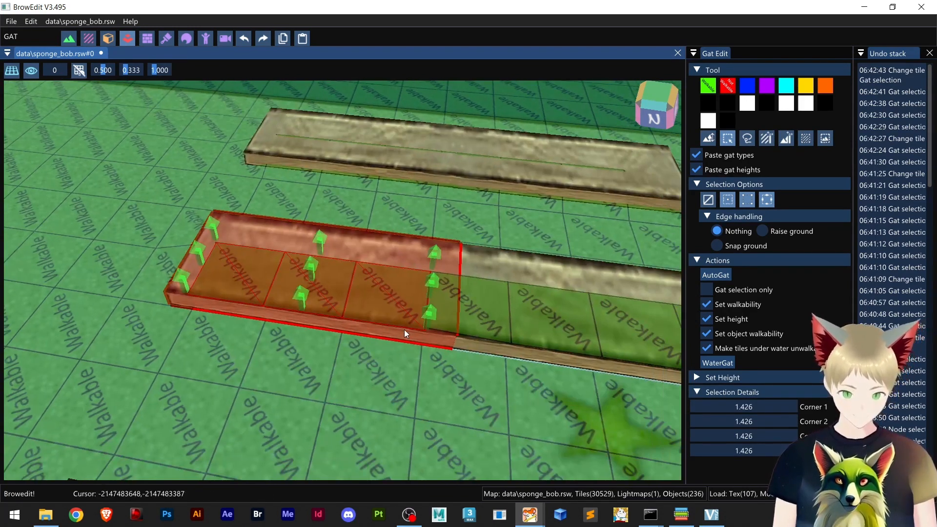
pyautogui.moveTo(294, 301); pyautogui.dragTo(293, 244)
pyautogui.moveTo(395, 299); pyautogui.dragTo(129, 295, button='right')
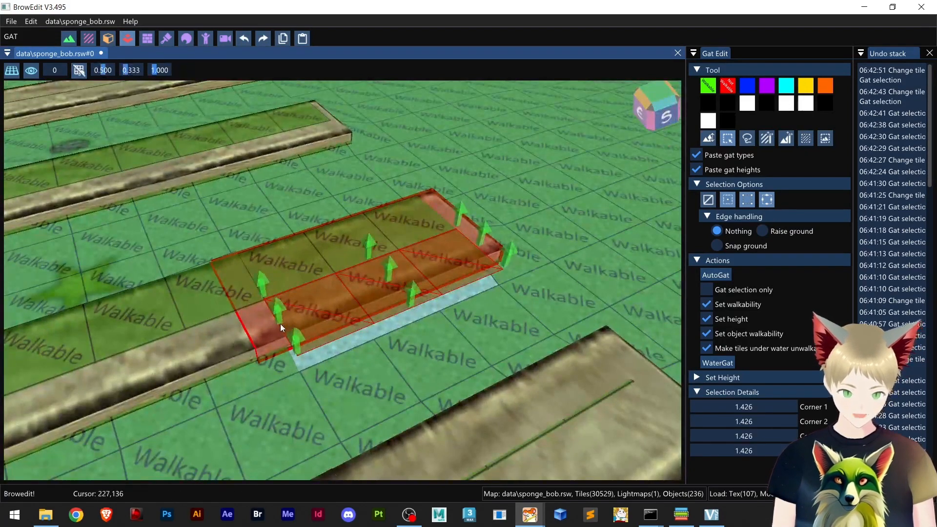
pyautogui.moveTo(280, 323); pyautogui.dragTo(357, 252, button='right')
pyautogui.moveTo(237, 243); pyautogui.dragTo(358, 206)
pyautogui.moveTo(339, 255); pyautogui.dragTo(302, 201)
pyautogui.moveTo(303, 202); pyautogui.dragTo(304, 301, button='right')
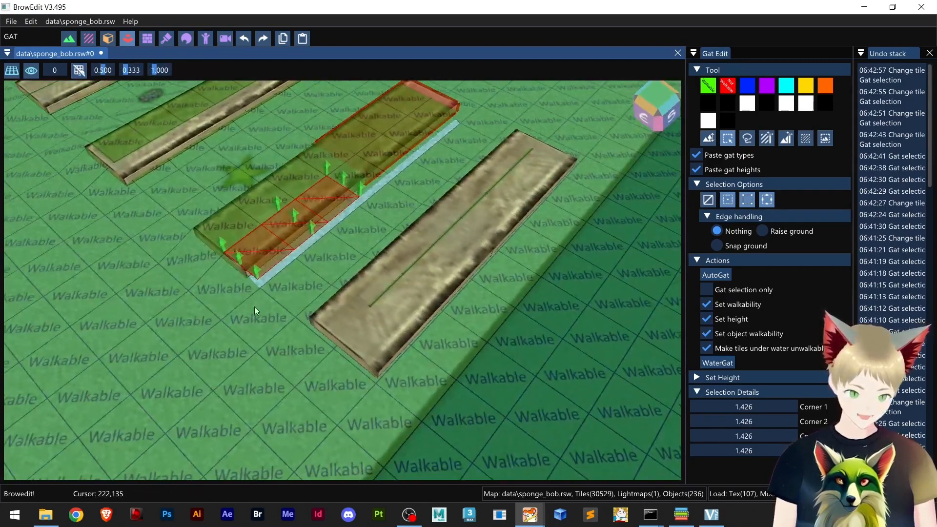
# Step: Select the ground tile at the end corner of the fourth plank and adjust the height of its corner touching the plank
pyautogui.click(216, 286)
pyautogui.scroll(3, 243, 300)
pyautogui.moveTo(244, 306); pyautogui.dragTo(278, 301, button='right')
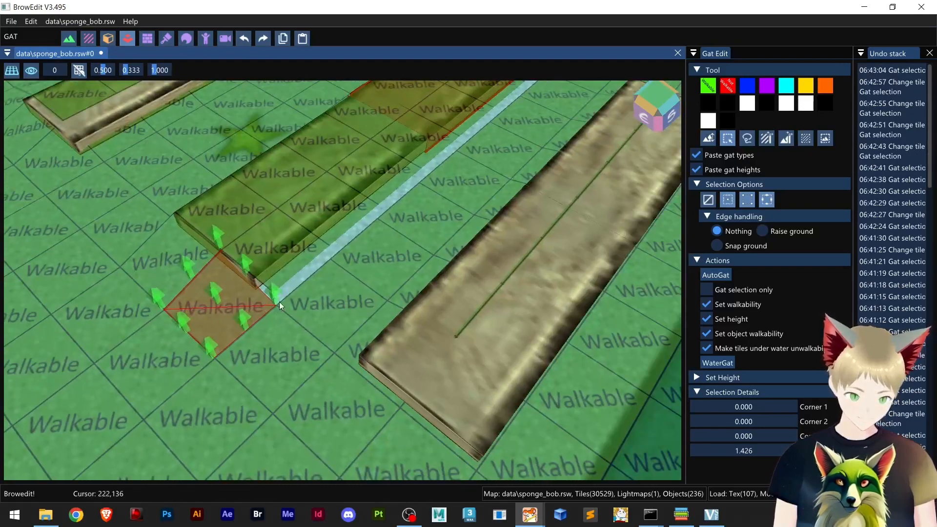
pyautogui.moveTo(280, 295); pyautogui.dragTo(277, 282)
# Step: Select the ground tiles along the fourth plank's long side, then the end tile alone and adjust its corner heights beside the plank
pyautogui.moveTo(263, 340); pyautogui.dragTo(379, 267)
pyautogui.click(283, 346)
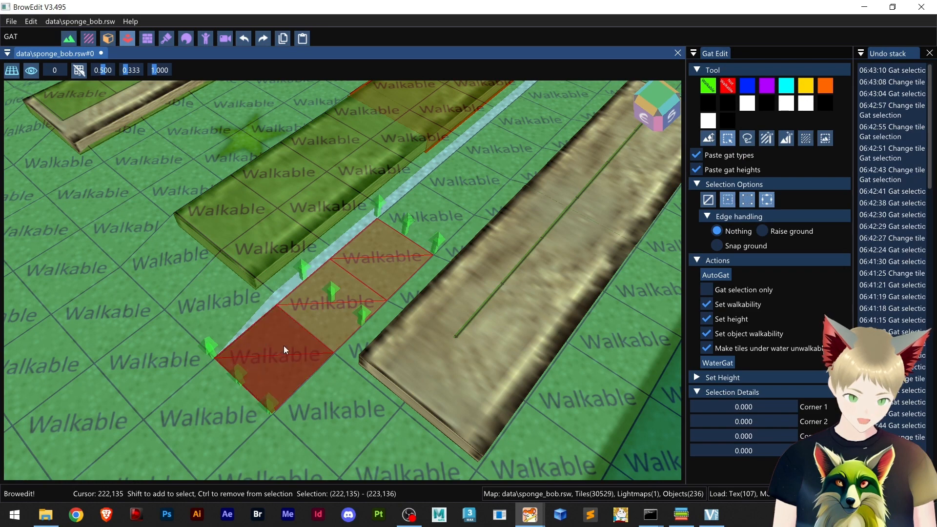
pyautogui.moveTo(277, 293); pyautogui.dragTo(271, 281)
pyautogui.moveTo(325, 310); pyautogui.dragTo(276, 306, button='right')
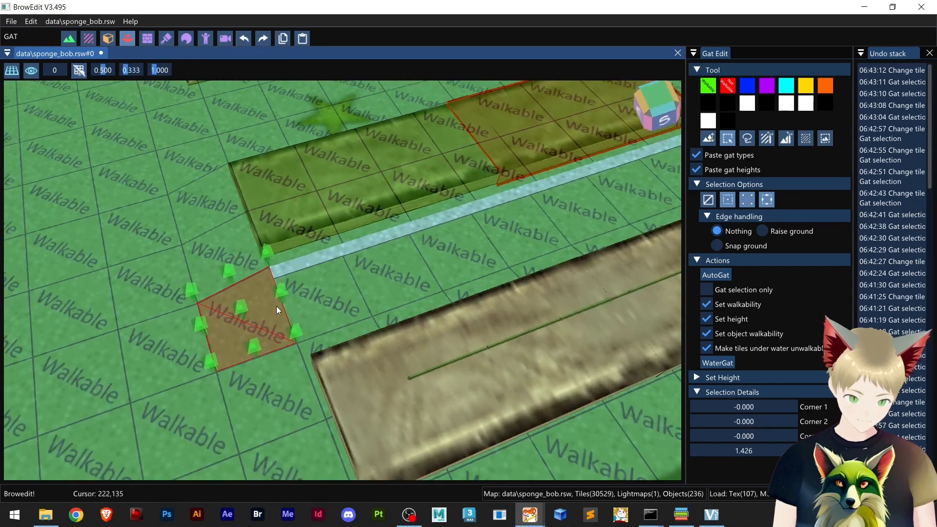
pyautogui.moveTo(276, 307); pyautogui.dragTo(304, 243)
# Step: Select the row of ground tiles along the fourth plank's side facing the fifth plank and raise their adjoining edge to the plank
pyautogui.moveTo(343, 296); pyautogui.dragTo(310, 314, button='right')
pyautogui.scroll(-10, 308, 300)
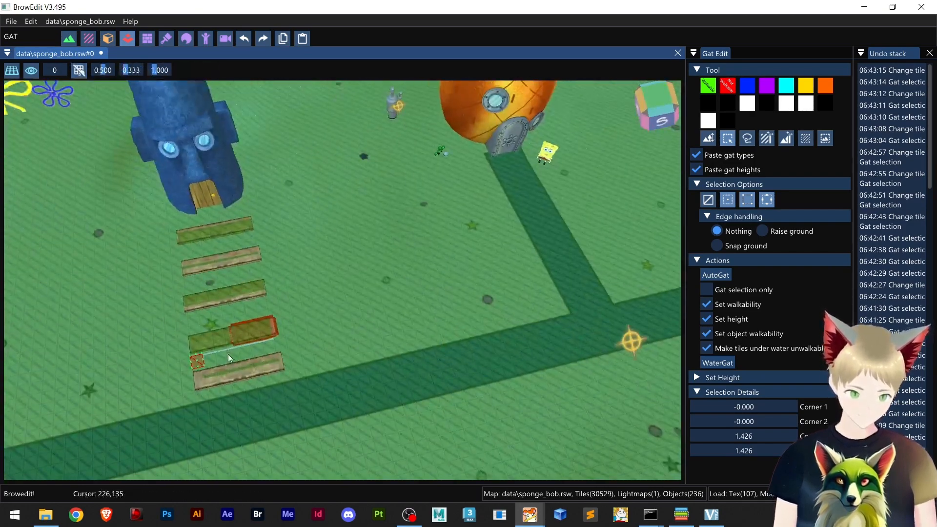
pyautogui.scroll(8, 226, 356)
pyautogui.moveTo(224, 365); pyautogui.dragTo(286, 306, button='right')
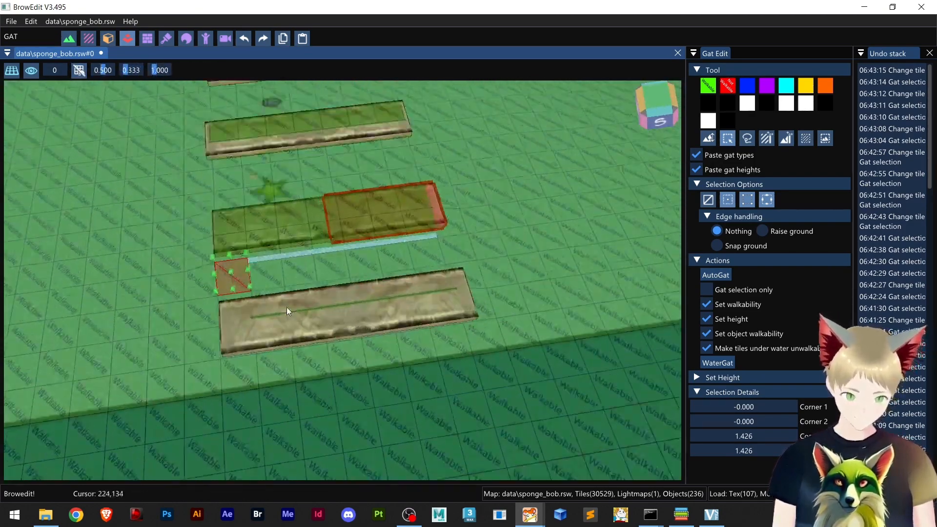
pyautogui.scroll(3, 286, 307)
pyautogui.moveTo(207, 259); pyautogui.dragTo(469, 252)
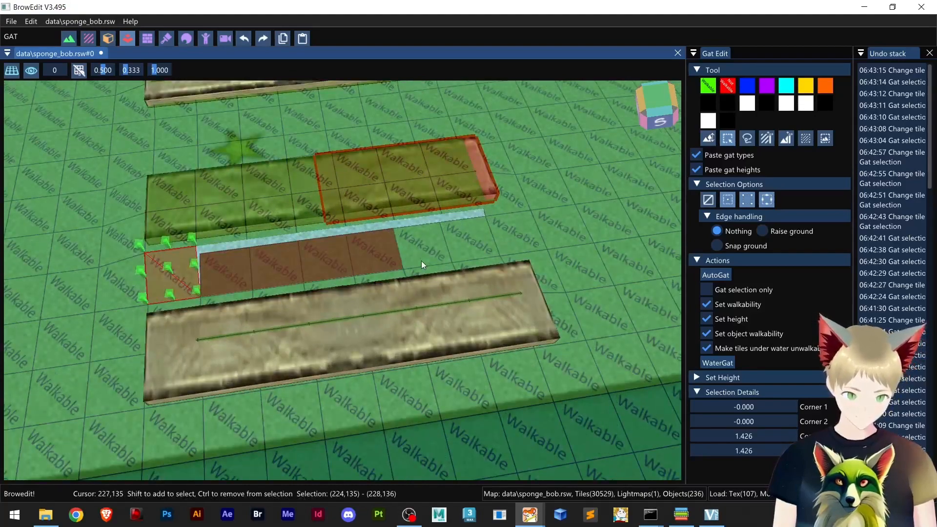
pyautogui.moveTo(347, 218); pyautogui.dragTo(347, 210)
# Step: Select the ground tiles at the fourth plank's red-highlighted end and raise their corners to meet the plank
pyautogui.keyDown('shift'); pyautogui.moveTo(399, 241); pyautogui.dragTo(336, 253, button='right'); pyautogui.keyUp('shift')
pyautogui.moveTo(298, 252); pyautogui.dragTo(298, 253)
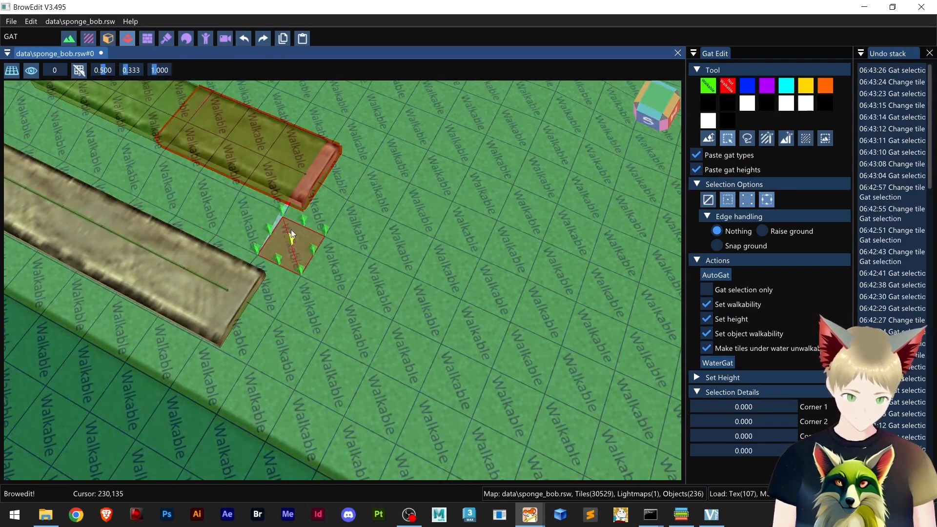
pyautogui.click(282, 206)
pyautogui.moveTo(325, 238); pyautogui.dragTo(258, 230, button='right')
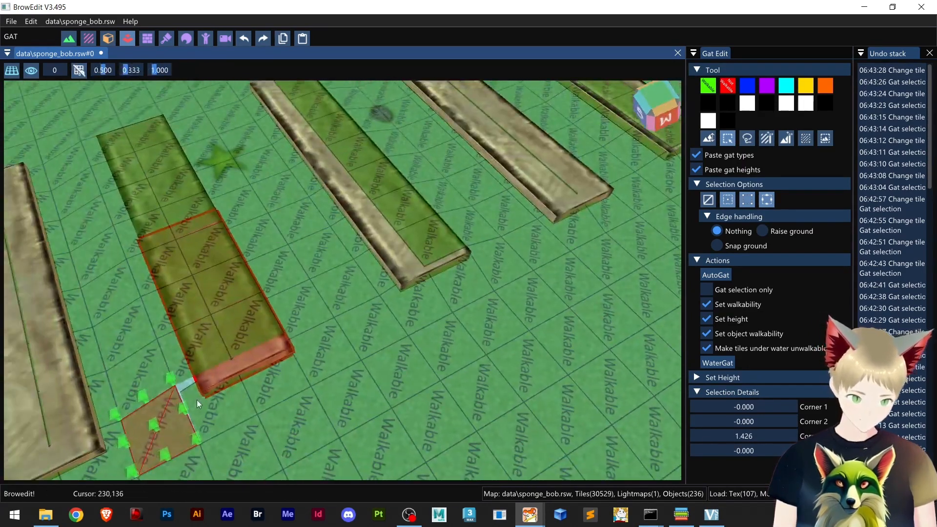
pyautogui.moveTo(196, 400); pyautogui.dragTo(232, 355)
pyautogui.moveTo(175, 385)
pyautogui.mouseDown()
pyautogui.moveTo(193, 392)
pyautogui.moveTo(173, 378)
pyautogui.mouseUp()
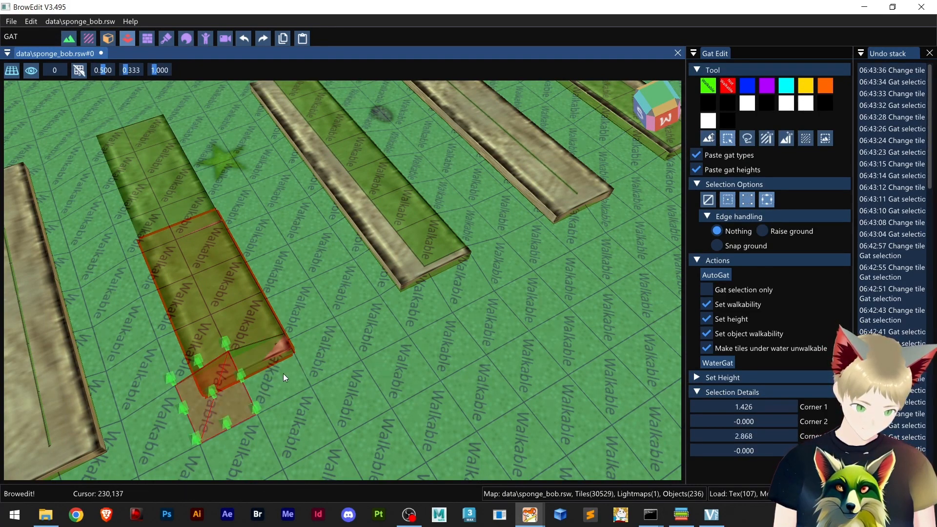
# Step: Raise the plank-side corner of the ground tile at the highlighted end's corner nearest the third plank
pyautogui.keyDown('shift'); pyautogui.moveTo(283, 374); pyautogui.dragTo(143, 352, button='right'); pyautogui.keyUp('shift')
pyautogui.moveTo(274, 390); pyautogui.dragTo(282, 337)
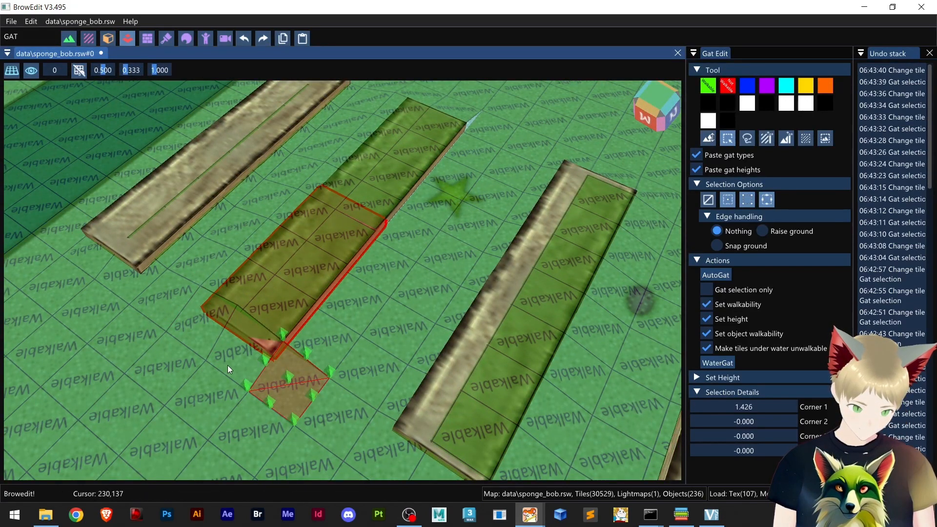
pyautogui.moveTo(227, 365); pyautogui.dragTo(457, 185)
pyautogui.click(283, 333)
# Step: Raise the adjoining edge of the ground row along the fourth plank's side facing the third plank, including the end tile's corner
pyautogui.keyDown('shift'); pyautogui.moveTo(367, 214); pyautogui.dragTo(402, 239, button='right'); pyautogui.keyUp('shift')
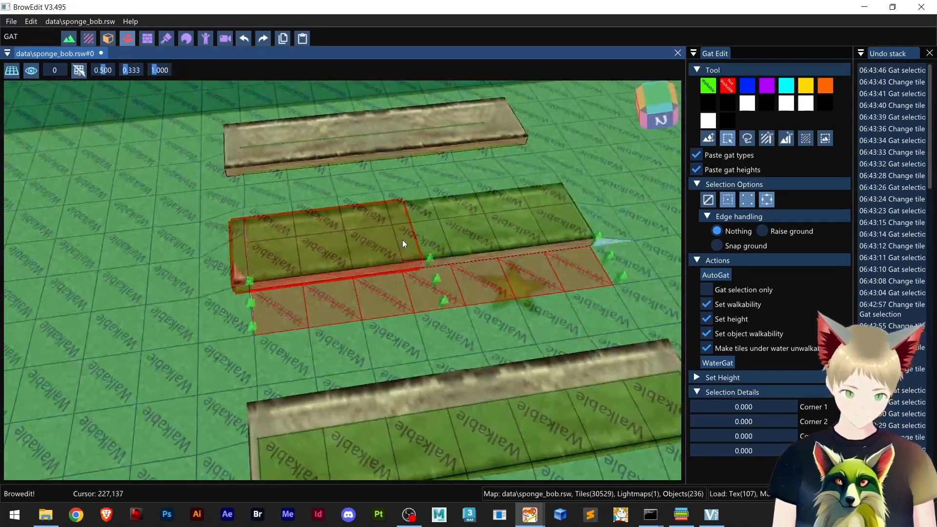
pyautogui.moveTo(426, 259); pyautogui.dragTo(427, 252)
pyautogui.keyDown('shift'); pyautogui.moveTo(453, 278); pyautogui.dragTo(371, 273, button='right'); pyautogui.keyUp('shift')
pyautogui.keyDown('shift'); pyautogui.moveTo(279, 304); pyautogui.dragTo(278, 290); pyautogui.keyUp('shift')
# Step: Try to copy the fourth plank's tiles with their bordering slopes over the fifth plank, undoing each paste
pyautogui.scroll(-2, 301, 307)
pyautogui.moveTo(301, 308); pyautogui.dragTo(309, 333, button='middle')
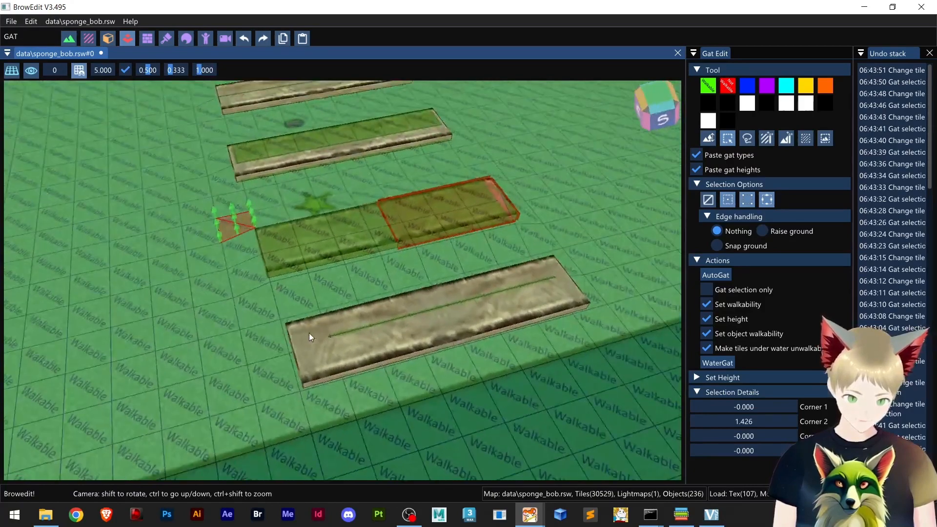
pyautogui.moveTo(276, 239); pyautogui.dragTo(533, 258)
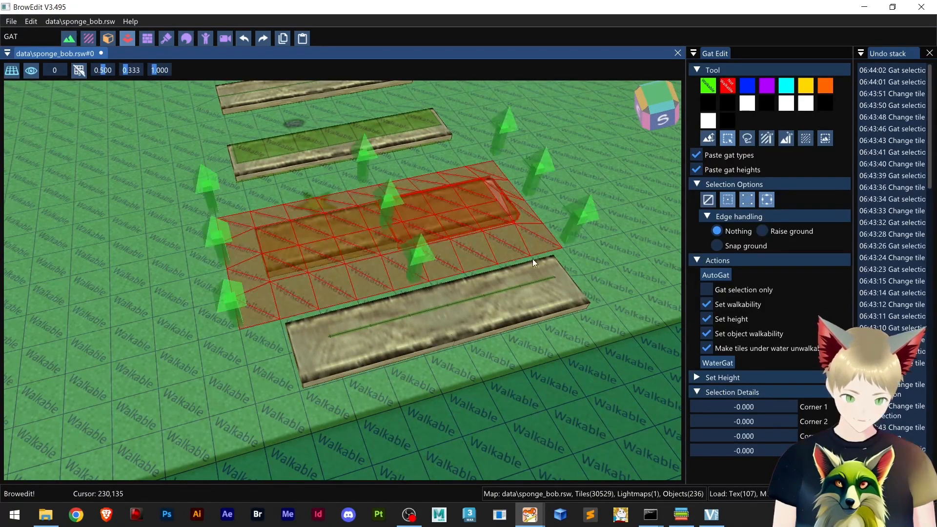
pyautogui.moveTo(308, 348); pyautogui.dragTo(384, 362)
pyautogui.hotkey('ctrl', 'z')
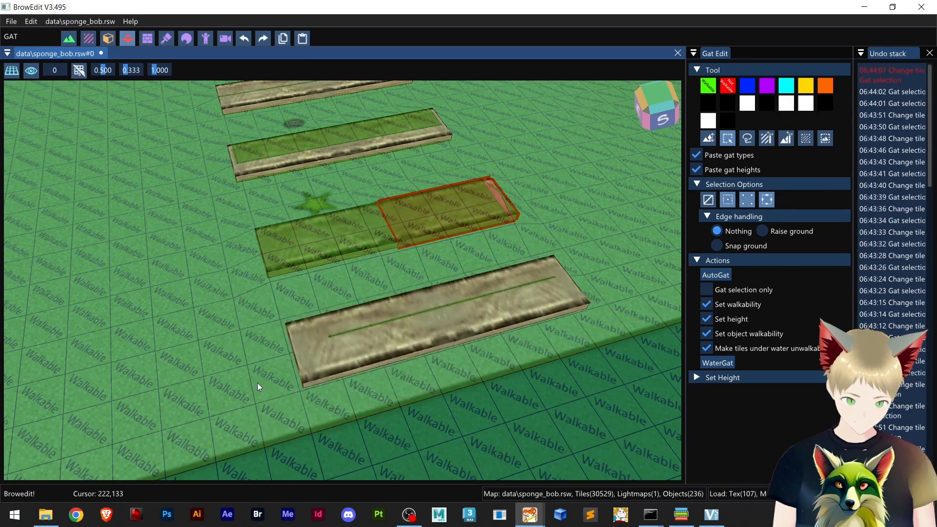
pyautogui.moveTo(232, 225); pyautogui.dragTo(512, 212)
pyautogui.moveTo(476, 246); pyautogui.dragTo(438, 337)
pyautogui.keyDown('shift'); pyautogui.moveTo(366, 358); pyautogui.dragTo(436, 346, button='right'); pyautogui.keyUp('shift')
pyautogui.hotkey('ctrl', 'z')
pyautogui.keyDown('shift'); pyautogui.moveTo(338, 352); pyautogui.dragTo(313, 331, button='right'); pyautogui.keyUp('shift')
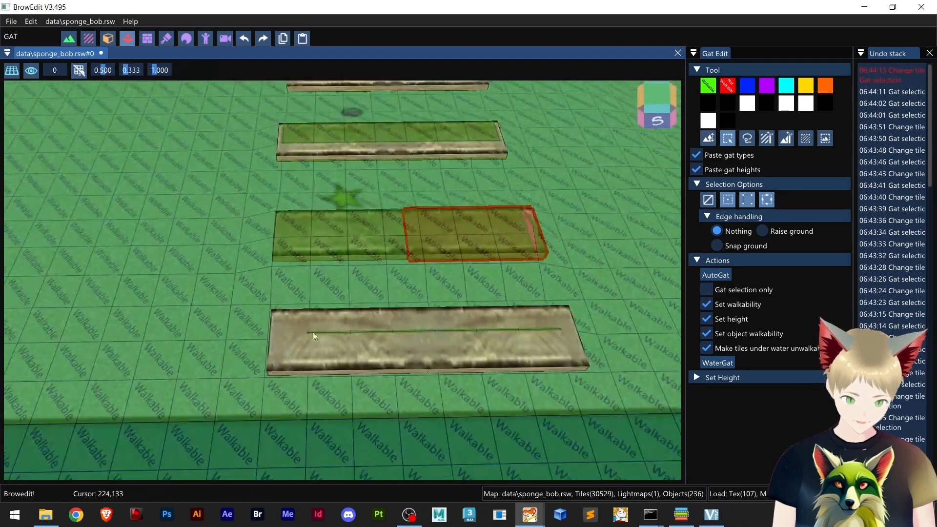
# Step: Copy the fourth plank's raised tile block with its bordering tiles and paste it over the fifth plank
pyautogui.moveTo(253, 223); pyautogui.dragTo(548, 274)
pyautogui.hotkey('ctrl', 'v')
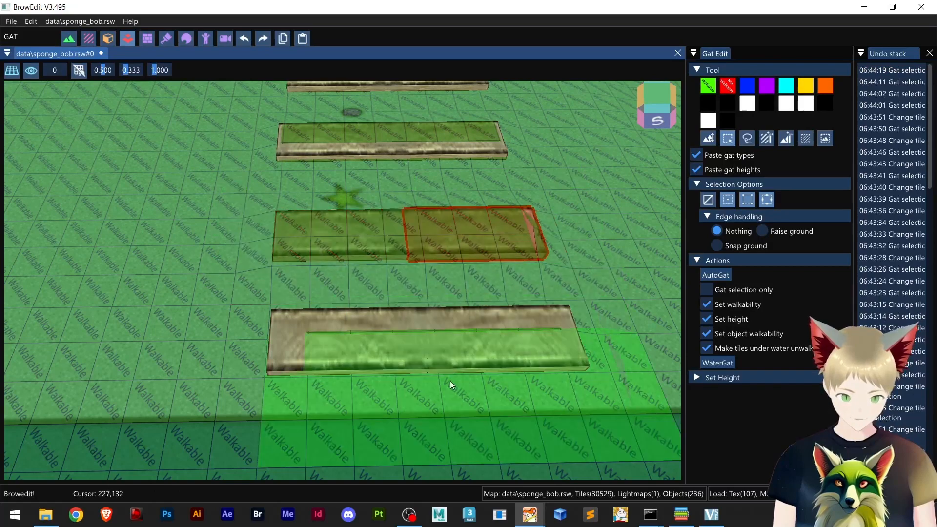
pyautogui.click(422, 368)
# Step: Select the row of ground tiles between the fourth and fifth planks and raise its edge along the fifth plank
pyautogui.keyDown('shift'); pyautogui.moveTo(352, 390); pyautogui.dragTo(441, 298, button='right'); pyautogui.keyUp('shift')
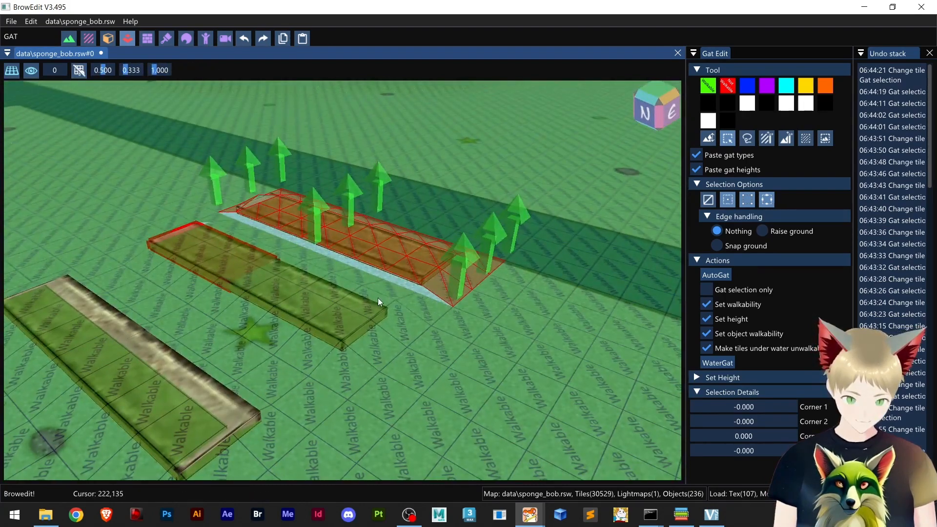
pyautogui.moveTo(377, 298); pyautogui.dragTo(376, 308, button='right')
pyautogui.moveTo(272, 302); pyautogui.dragTo(555, 439)
pyautogui.moveTo(402, 332); pyautogui.dragTo(402, 326)
# Step: Raise the corners of the ground tiles at both ends of the gap between the fourth and fifth planks
pyautogui.click(579, 439)
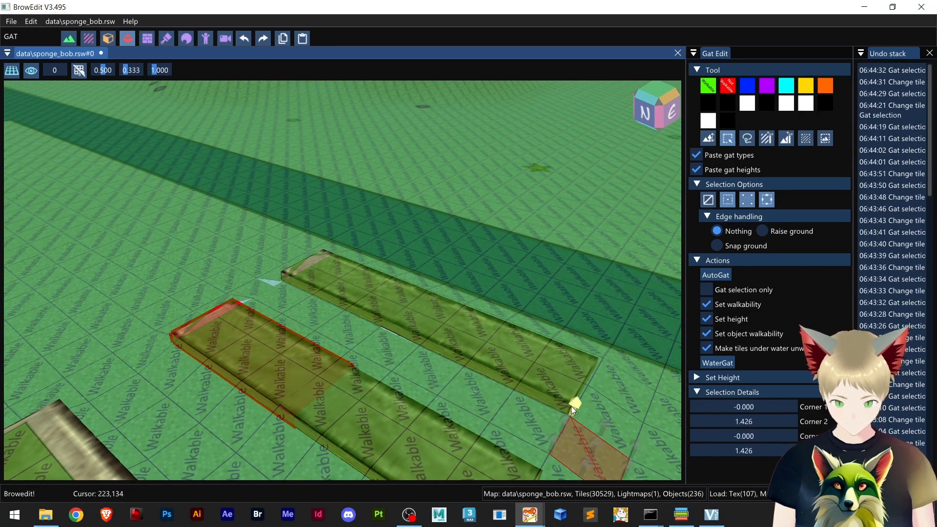
pyautogui.moveTo(571, 407); pyautogui.dragTo(571, 407)
pyautogui.keyDown('shift'); pyautogui.moveTo(414, 395); pyautogui.dragTo(438, 415, button='right'); pyautogui.keyUp('shift')
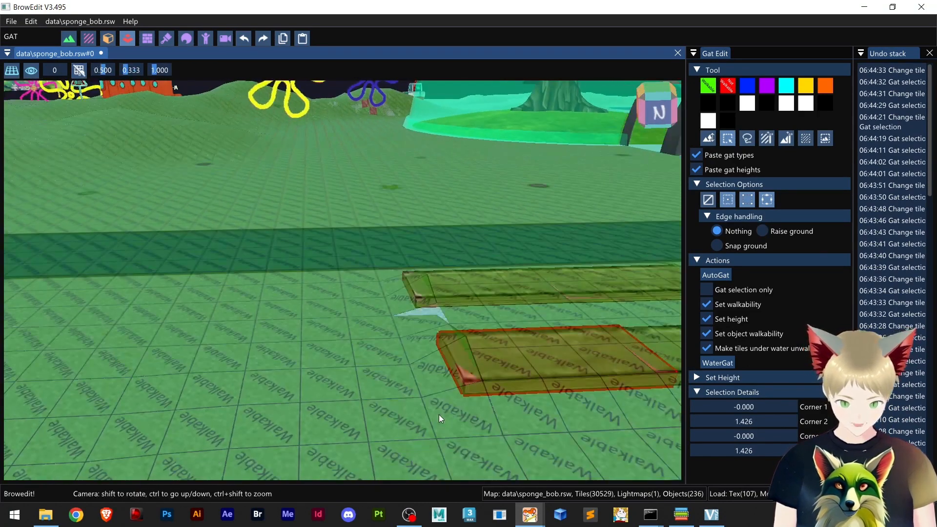
pyautogui.click(422, 321)
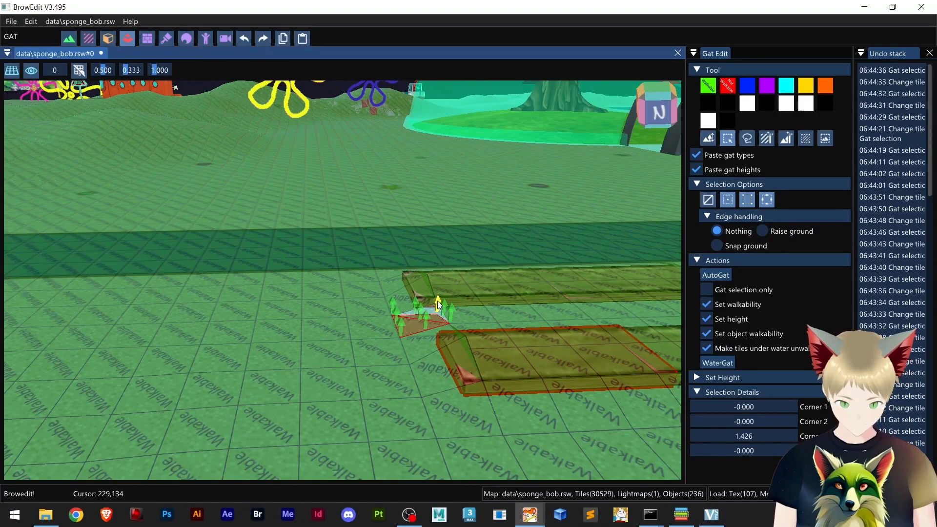
pyautogui.moveTo(436, 301); pyautogui.dragTo(438, 293)
# Step: Try to copy the fourth plank's full tile block onto the third plank, then undo the paste
pyautogui.scroll(-3, 438, 293)
pyautogui.keyDown('shift'); pyautogui.moveTo(439, 294); pyautogui.dragTo(433, 337, button='right'); pyautogui.keyUp('shift')
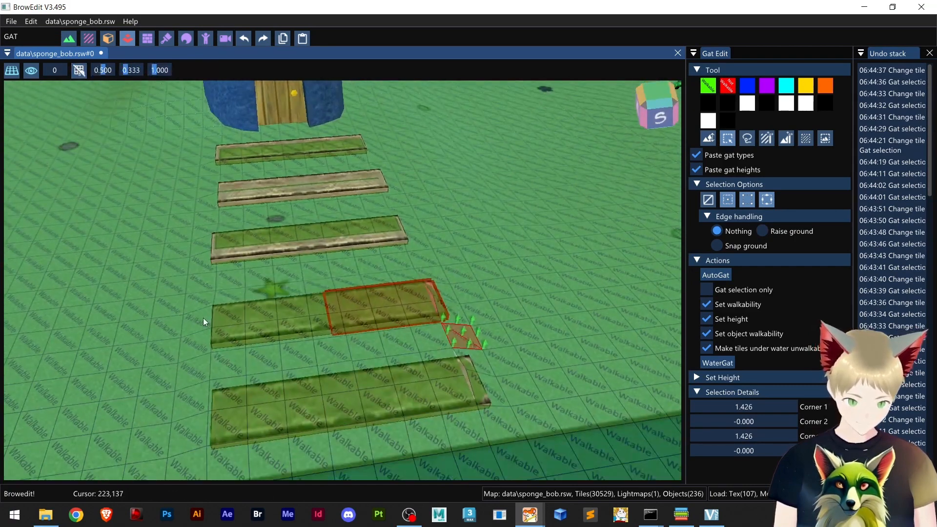
pyautogui.moveTo(203, 317); pyautogui.dragTo(457, 328)
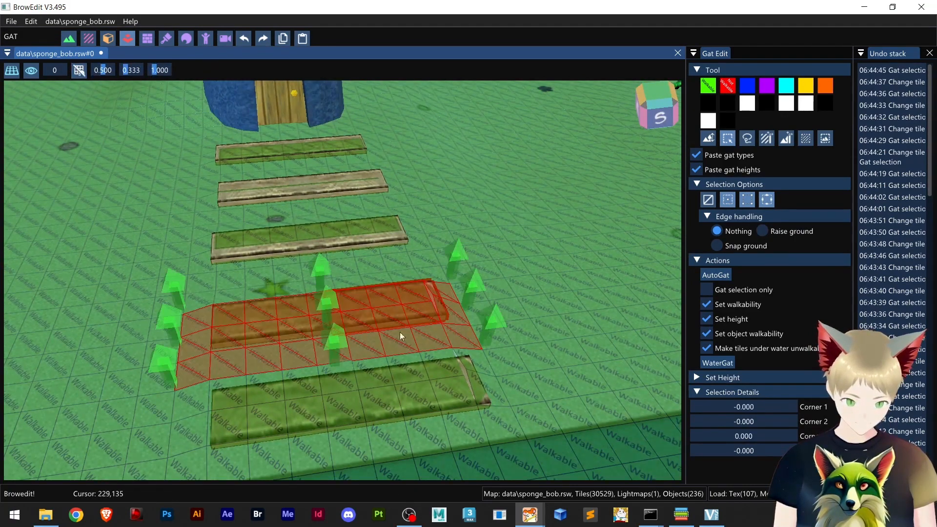
pyautogui.moveTo(336, 350); pyautogui.dragTo(338, 352, button='right')
pyautogui.hotkey('ctrl', 'c')
pyautogui.hotkey('ctrl', 'v')
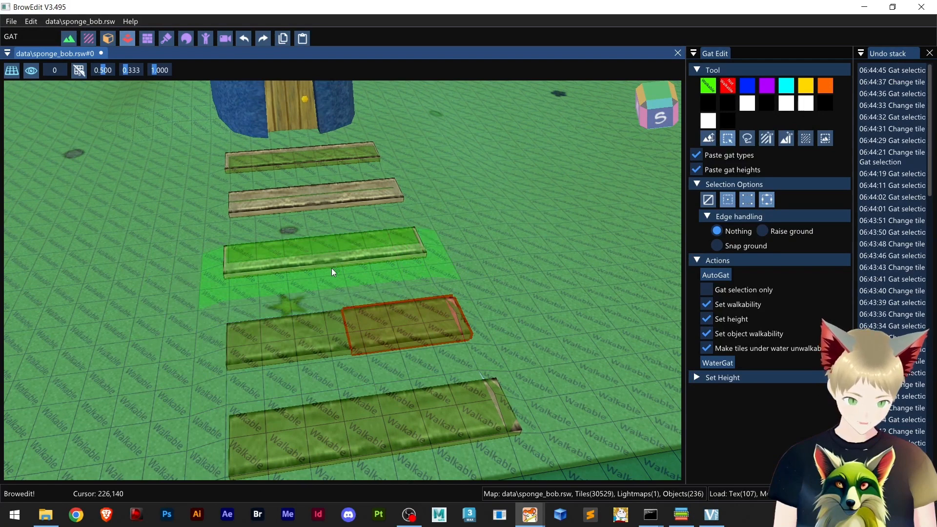
pyautogui.click(330, 271)
pyautogui.keyDown('shift'); pyautogui.moveTo(347, 307); pyautogui.dragTo(400, 313, button='right'); pyautogui.keyUp('shift')
pyautogui.hotkey('ctrl', 'z')
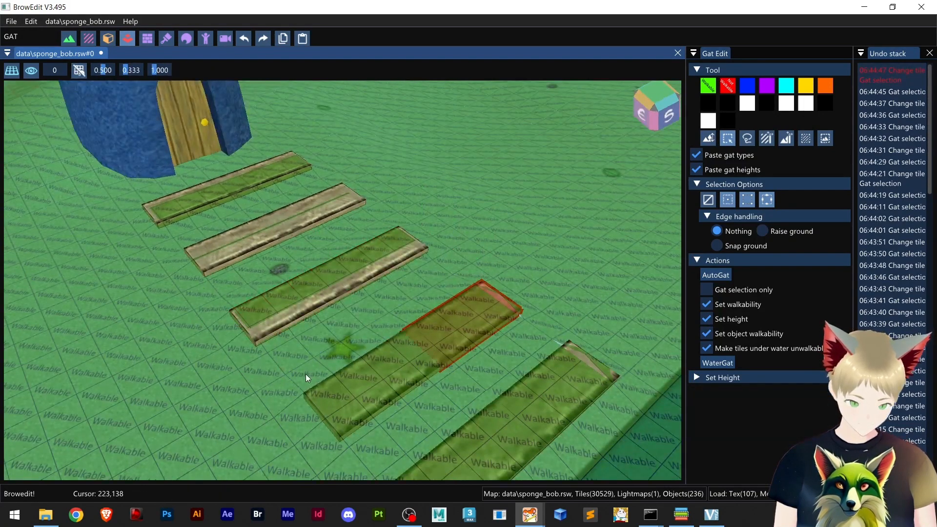
# Step: Copy the fourth plank's tile row and bordering slope on its third-plank side, and paste them onto the third plank's house-facing half
pyautogui.moveTo(305, 374); pyautogui.dragTo(352, 380)
pyautogui.moveTo(281, 393); pyautogui.dragTo(502, 291)
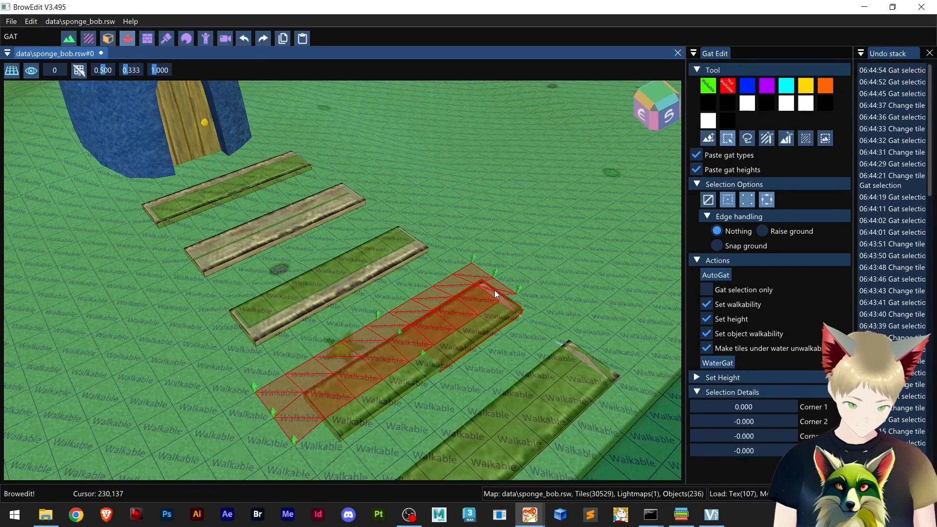
pyautogui.hotkey('ctrl', 'v')
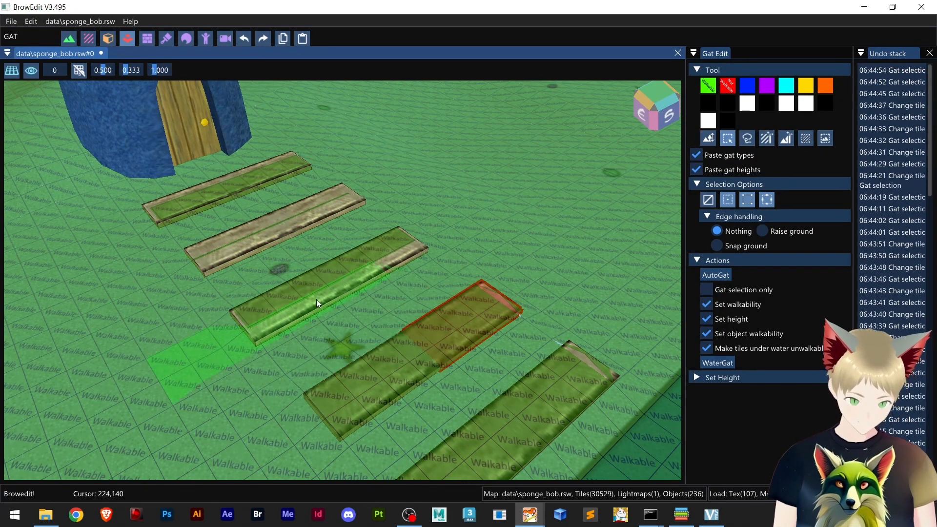
pyautogui.click(340, 270)
# Step: Select the tile row along the third plank's uncovered side and raise both its edges to the plank's height
pyautogui.keyDown('shift'); pyautogui.moveTo(409, 305); pyautogui.dragTo(320, 345, button='middle'); pyautogui.keyUp('shift')
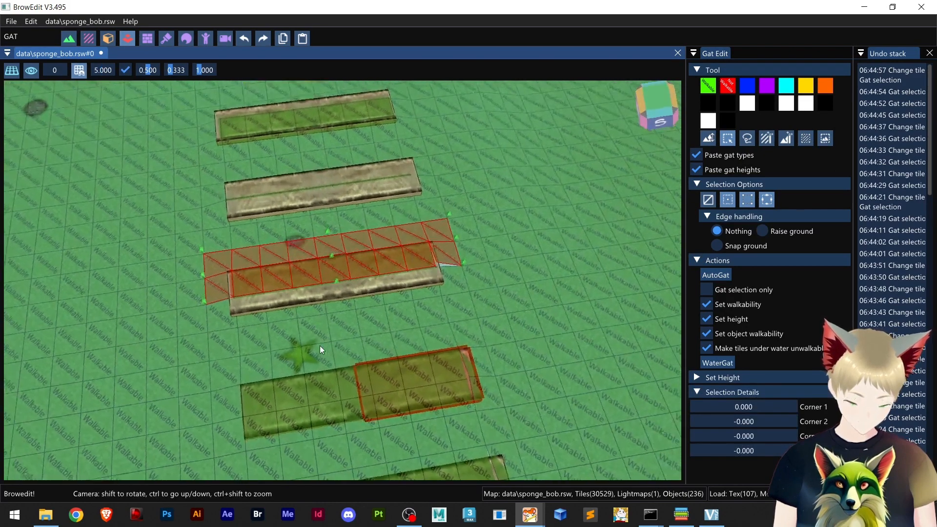
pyautogui.keyDown('shift'); pyautogui.moveTo(320, 345); pyautogui.dragTo(267, 347, button='right'); pyautogui.keyUp('shift')
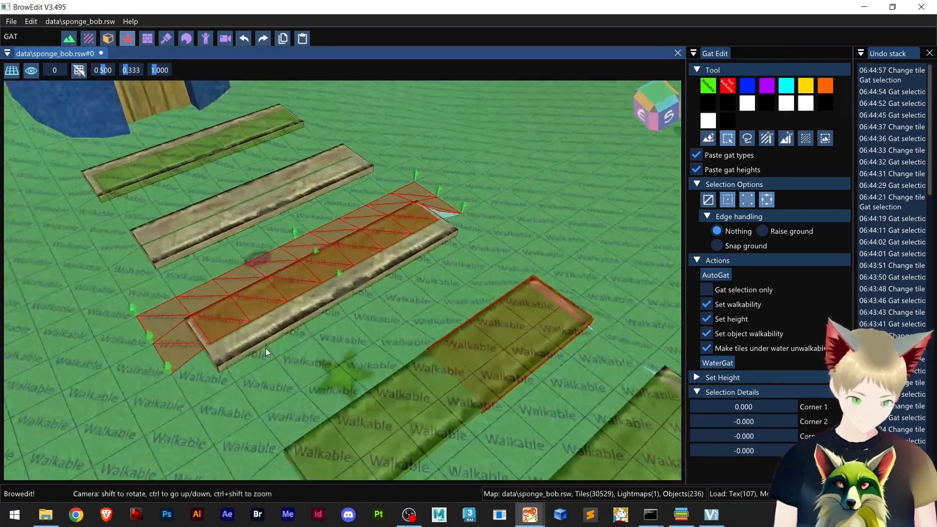
pyautogui.moveTo(266, 347); pyautogui.dragTo(452, 236)
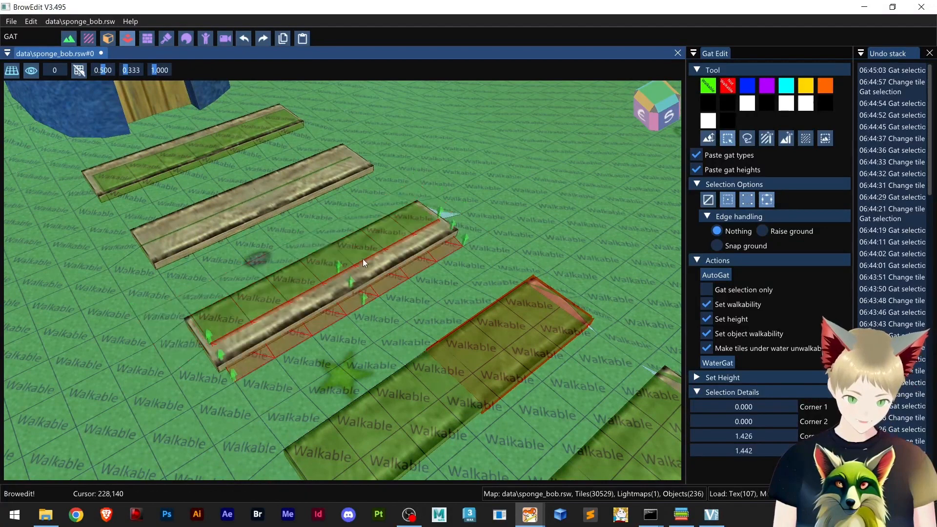
pyautogui.moveTo(339, 264); pyautogui.dragTo(319, 280)
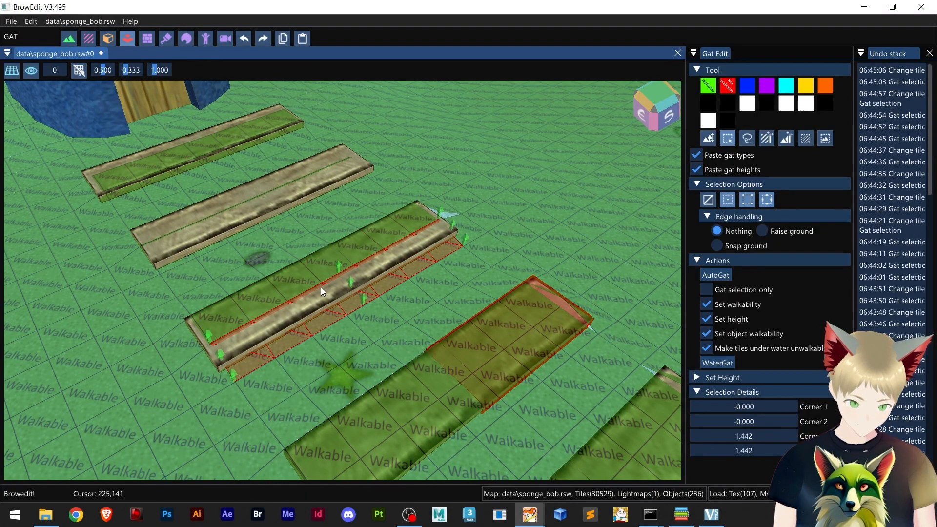
pyautogui.moveTo(308, 309); pyautogui.dragTo(342, 330, button='right')
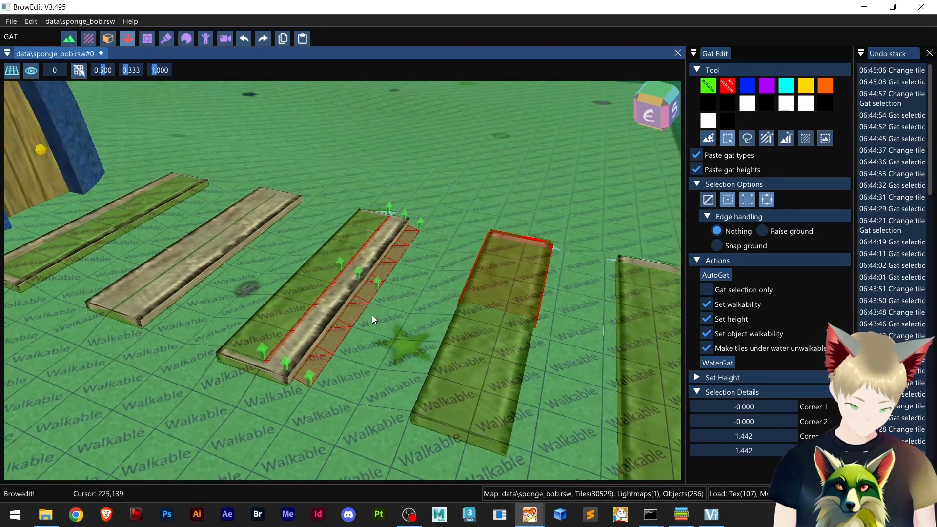
pyautogui.moveTo(377, 282); pyautogui.dragTo(374, 273)
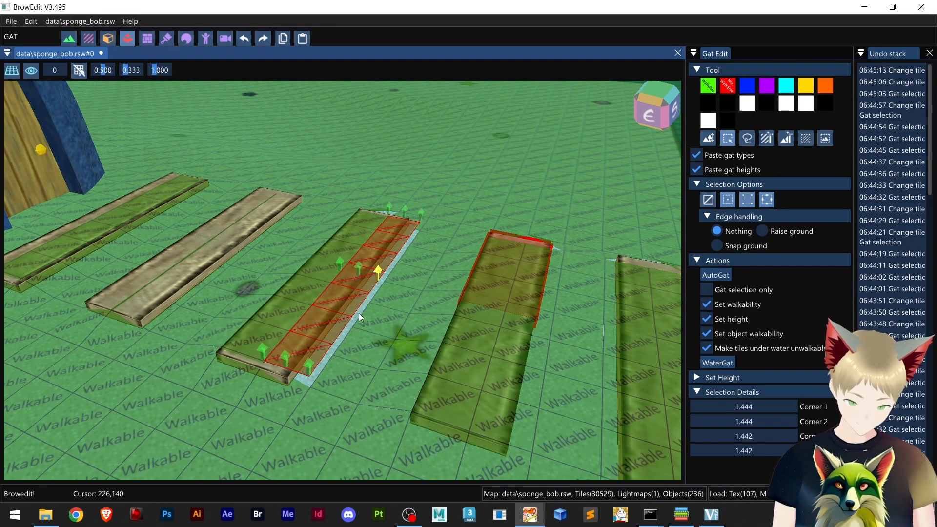
# Step: Raise the adjoining edge of the ground row beside the third plank, along with the corners of the ground tiles at one end
pyautogui.click(423, 241)
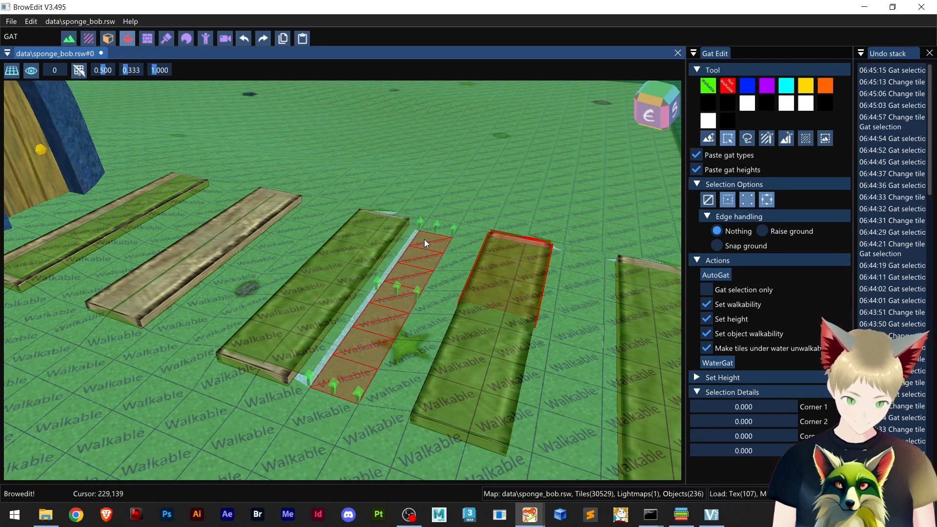
pyautogui.moveTo(378, 287); pyautogui.dragTo(378, 270)
pyautogui.moveTo(308, 398); pyautogui.dragTo(287, 372)
pyautogui.click(283, 404)
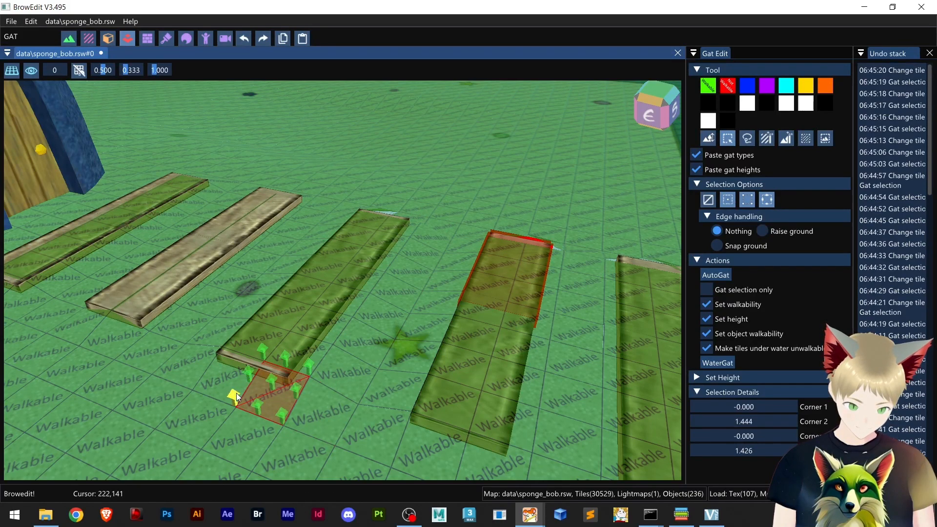
pyautogui.moveTo(219, 384)
pyautogui.mouseDown()
pyautogui.moveTo(245, 369)
pyautogui.moveTo(242, 354)
pyautogui.moveTo(263, 349)
pyautogui.mouseUp()
# Step: At the third plank's opposite end, raise the corner of the ground tile diagonal to the plank's corner to the plank's height
pyautogui.moveTo(288, 352)
pyautogui.keyDown('shift'); pyautogui.mouseDown(button='middle')
pyautogui.moveTo(316, 353)
pyautogui.moveTo(429, 303)
pyautogui.moveTo(483, 293)
pyautogui.mouseUp(button='middle'); pyautogui.keyUp('shift')
pyautogui.moveTo(220, 313)
pyautogui.keyDown('shift'); pyautogui.mouseDown(button='middle')
pyautogui.moveTo(336, 340)
pyautogui.moveTo(395, 318)
pyautogui.mouseUp(button='middle'); pyautogui.keyUp('shift')
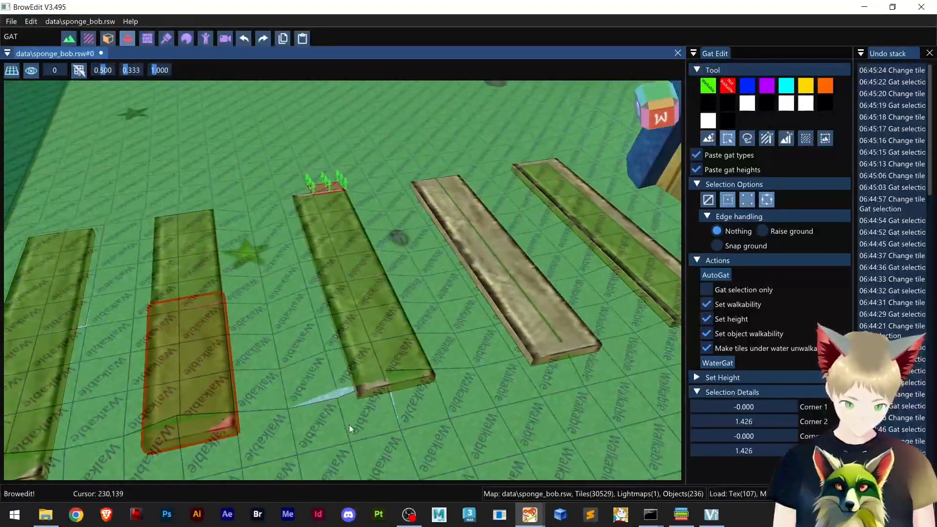
pyautogui.click(388, 399)
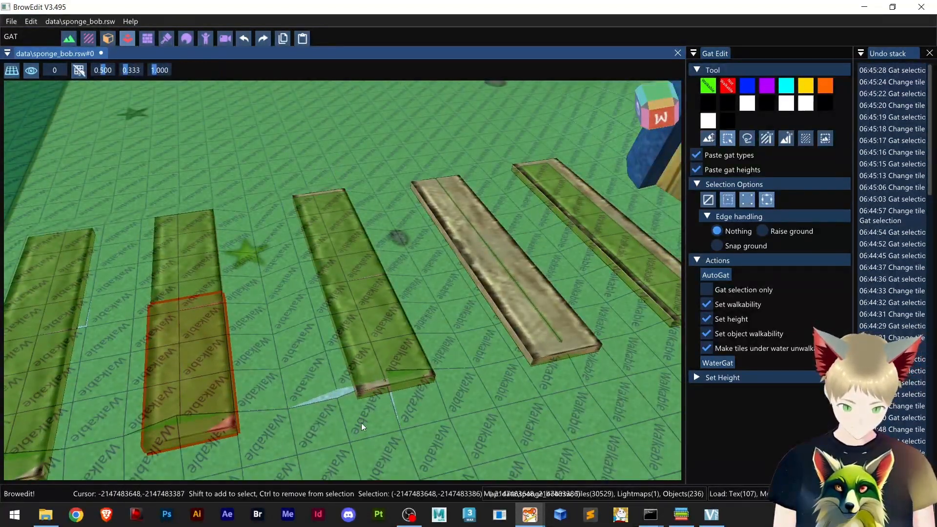
pyautogui.keyDown('shift'); pyautogui.moveTo(361, 423); pyautogui.dragTo(391, 387, button='middle'); pyautogui.keyUp('shift')
pyautogui.moveTo(287, 410); pyautogui.dragTo(334, 439)
pyautogui.click(372, 415)
pyautogui.moveTo(381, 359); pyautogui.dragTo(338, 368)
pyautogui.click(341, 405)
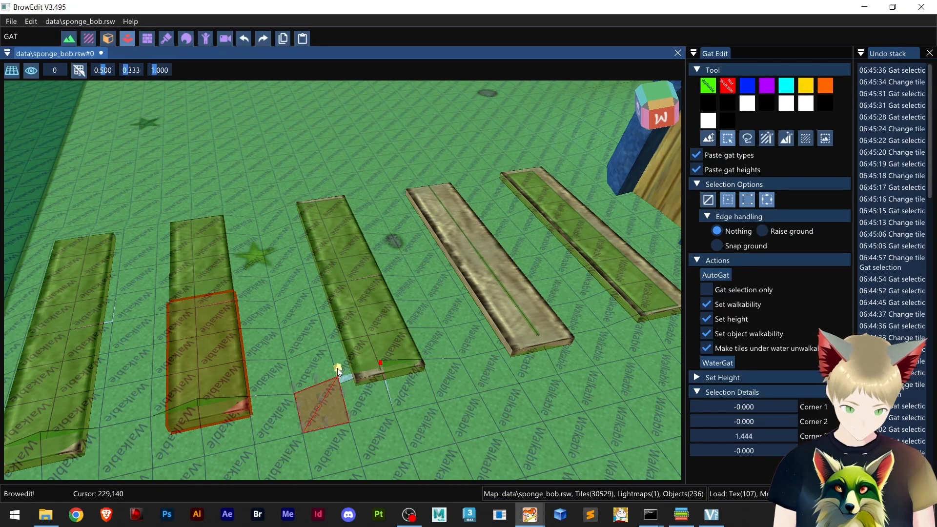
pyautogui.click(338, 369)
# Step: Raise the adjoining edges of the ground tiles that border this end of the third plank
pyautogui.click(384, 404)
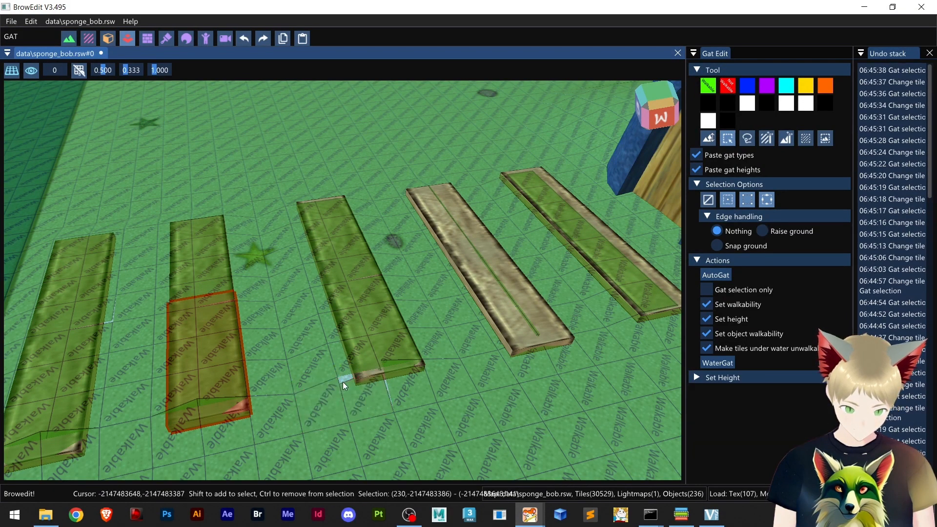
pyautogui.click(379, 407)
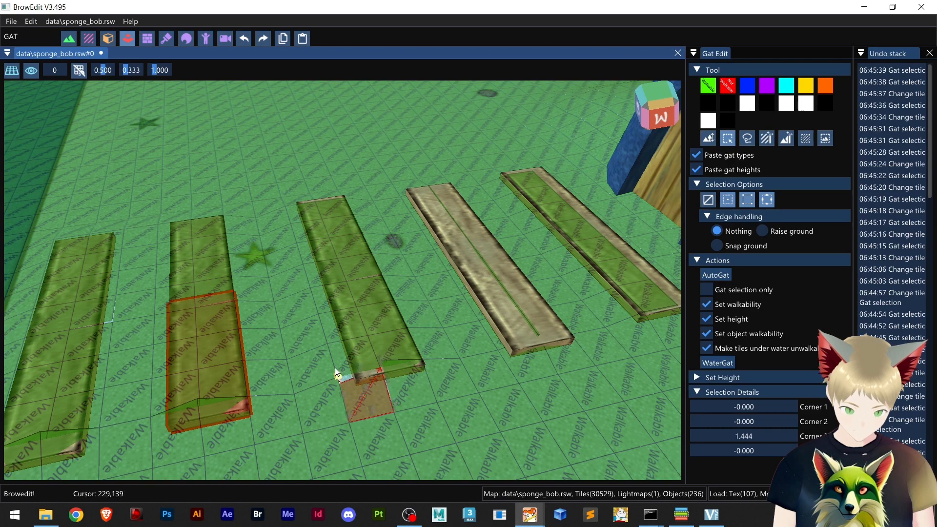
pyautogui.moveTo(334, 368); pyautogui.dragTo(380, 364)
pyautogui.click(418, 387)
pyautogui.scroll(-2, 420, 392)
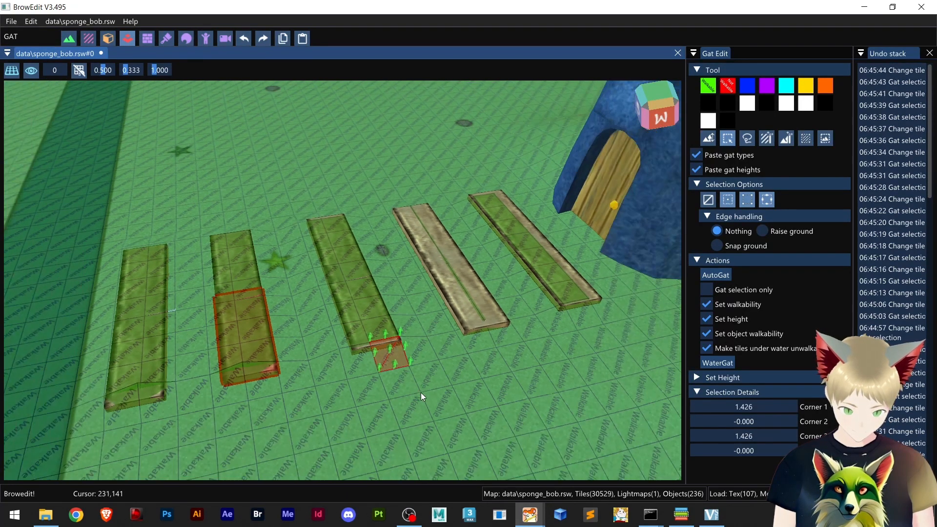
# Step: Copy the third plank's tile row and paste it onto the house-facing half of the second plank
pyautogui.moveTo(421, 393); pyautogui.dragTo(443, 367, button='right')
pyautogui.scroll(-10, 442, 366)
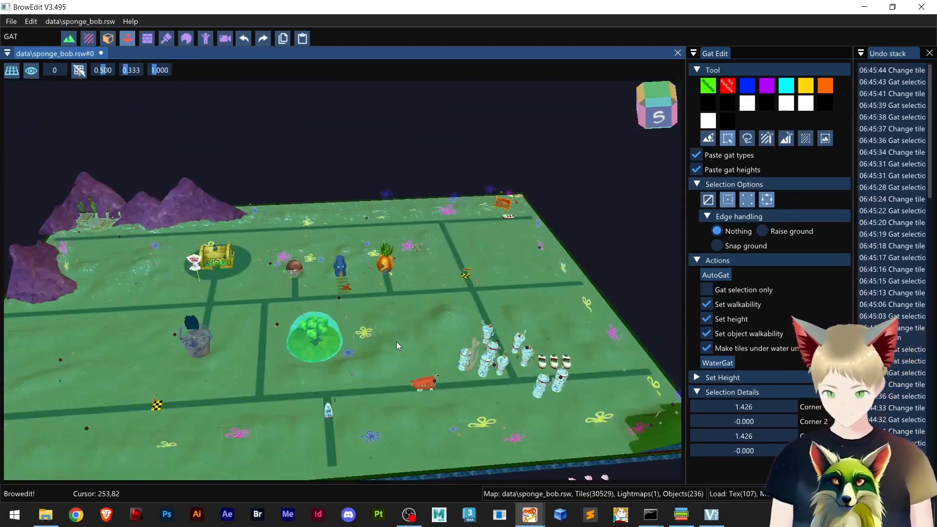
pyautogui.scroll(10, 397, 341)
pyautogui.moveTo(397, 340); pyautogui.dragTo(231, 324, button='right')
pyautogui.scroll(6, 211, 322)
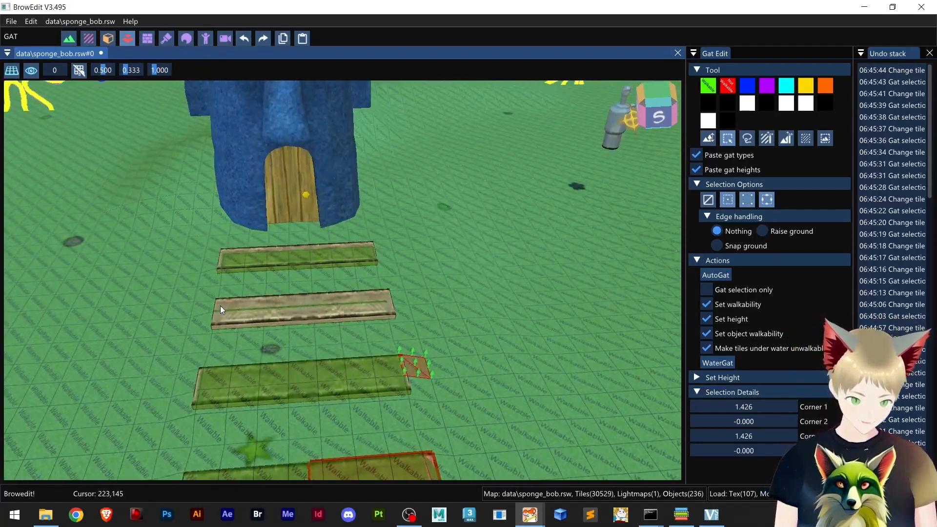
pyautogui.moveTo(221, 305); pyautogui.dragTo(322, 311)
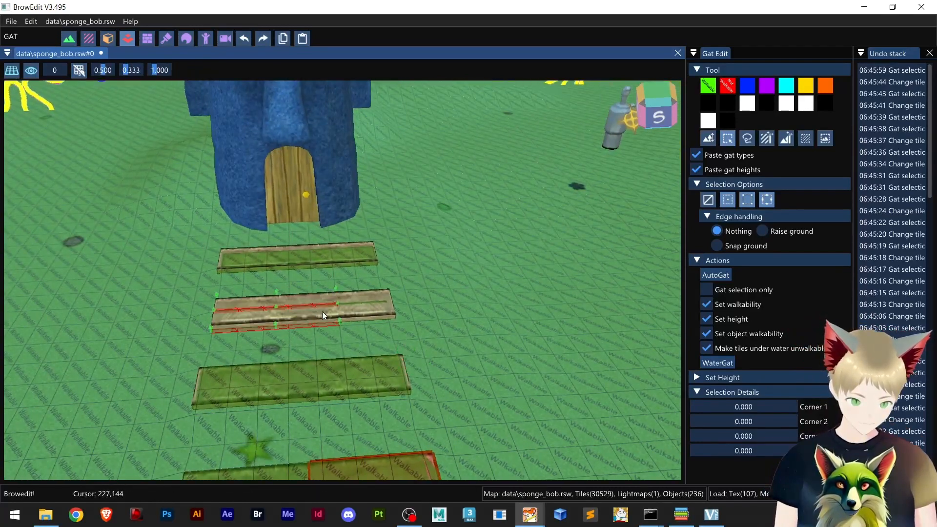
pyautogui.click(375, 312)
pyautogui.moveTo(202, 378); pyautogui.dragTo(399, 369)
pyautogui.hotkey('ctrl', 'c')
pyautogui.hotkey('ctrl', 'v')
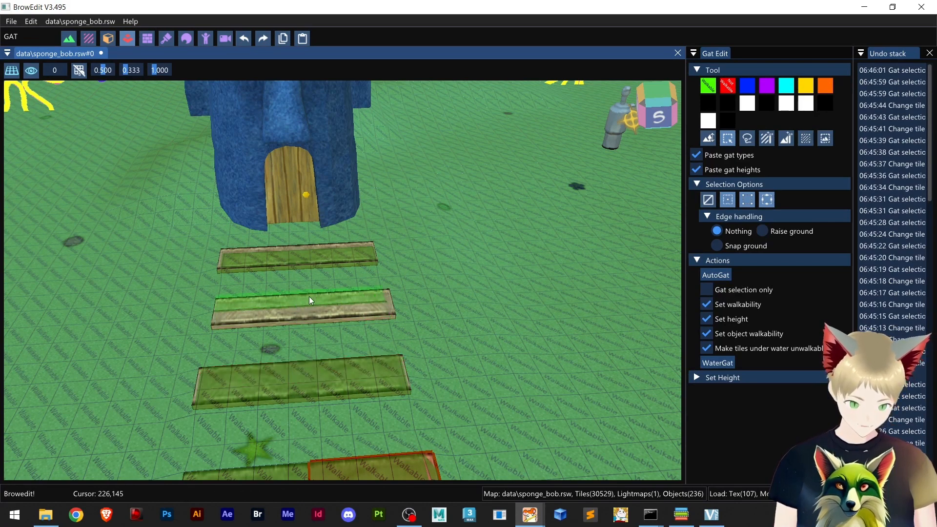
pyautogui.click(310, 297)
# Step: Paste the copied tile row onto the second plank's other half, undoing the first placement and pasting it again in line
pyautogui.hotkey('ctrl', 'v')
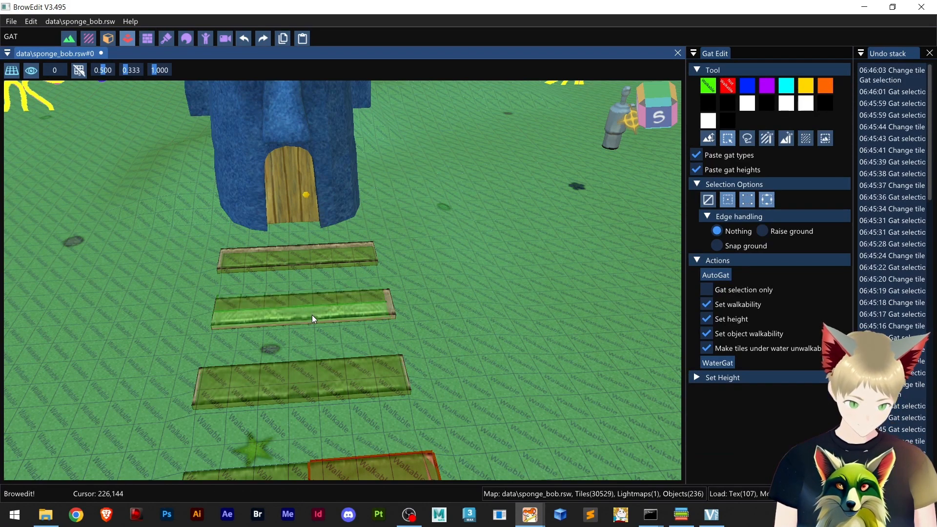
pyautogui.click(325, 316)
pyautogui.hotkey('ctrl', 'z')
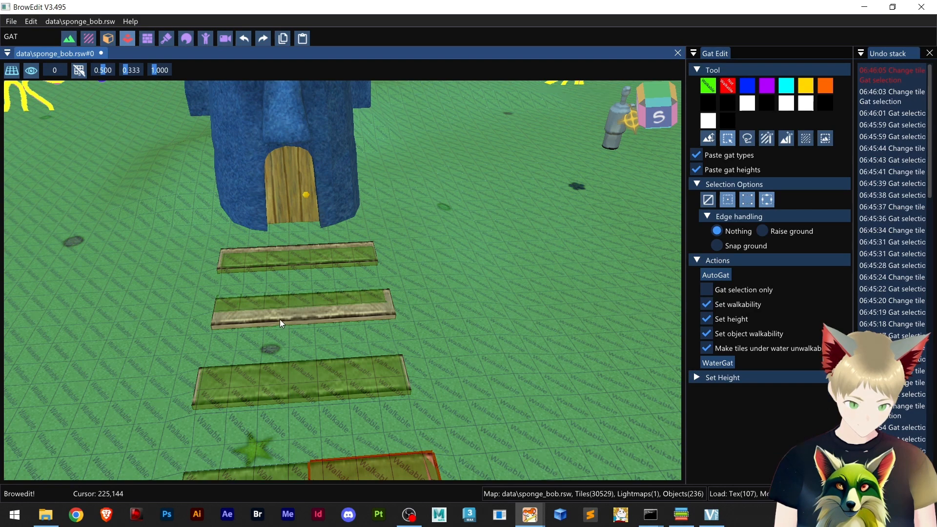
pyautogui.hotkey('ctrl', 'v')
pyautogui.click(308, 317)
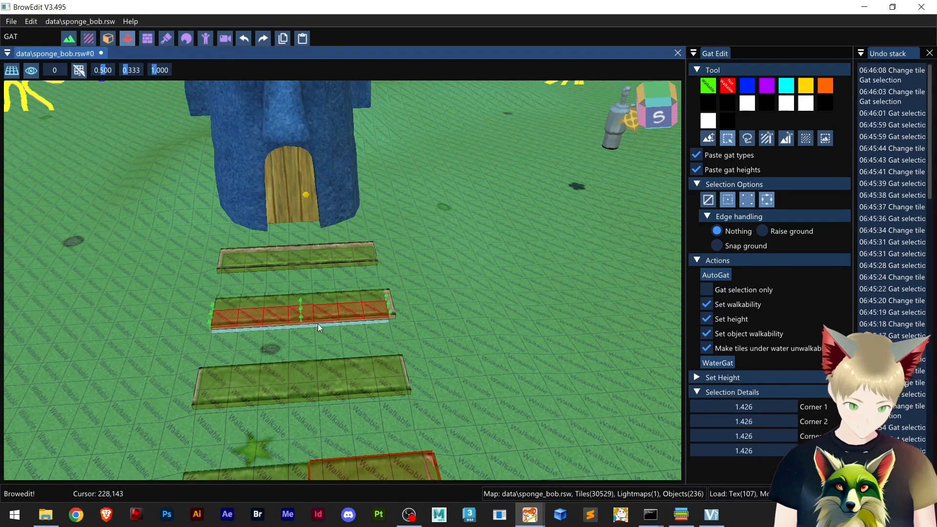
# Step: Paste the copied tile row onto the uncovered house-facing half of the plank nearest the house
pyautogui.moveTo(318, 324); pyautogui.dragTo(351, 325, button='middle')
pyautogui.hotkey('ctrl', 'v')
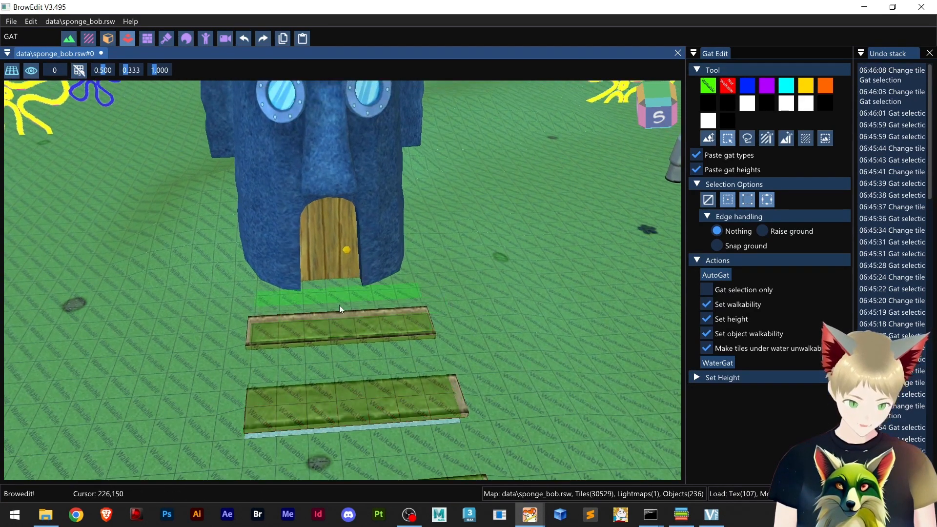
pyautogui.moveTo(330, 313); pyautogui.dragTo(389, 335)
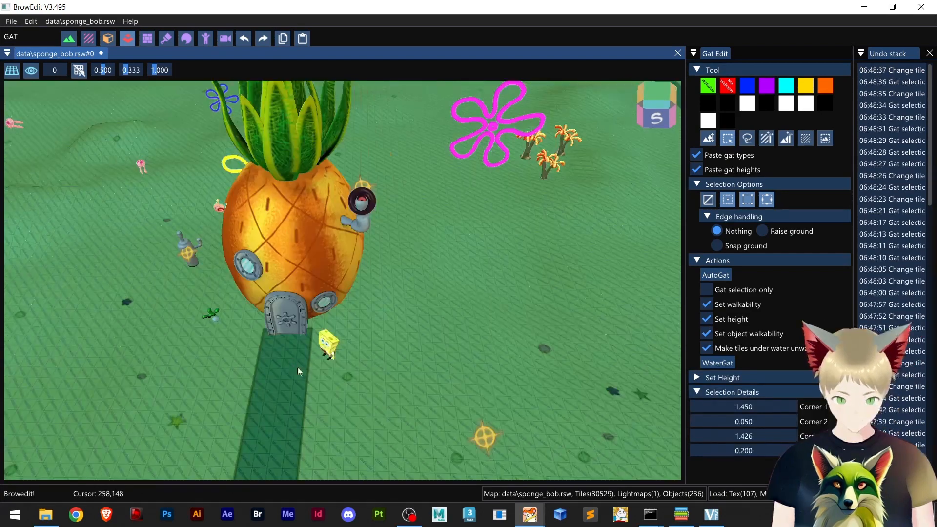
# Step: Switch to painting Not Walkable tiles and reduce the brush size to 0 for single-tile painting at the blue house
pyautogui.moveTo(297, 367); pyautogui.dragTo(250, 294, button='right')
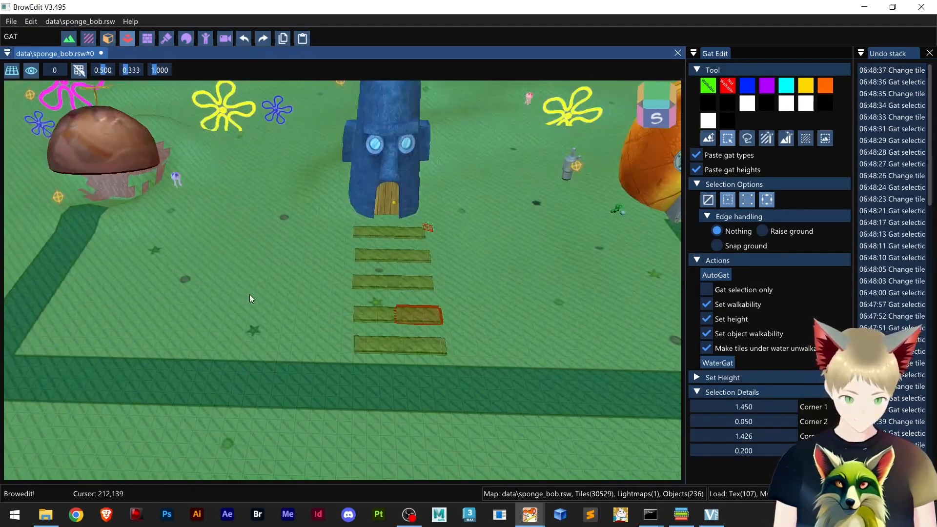
pyautogui.click(727, 85)
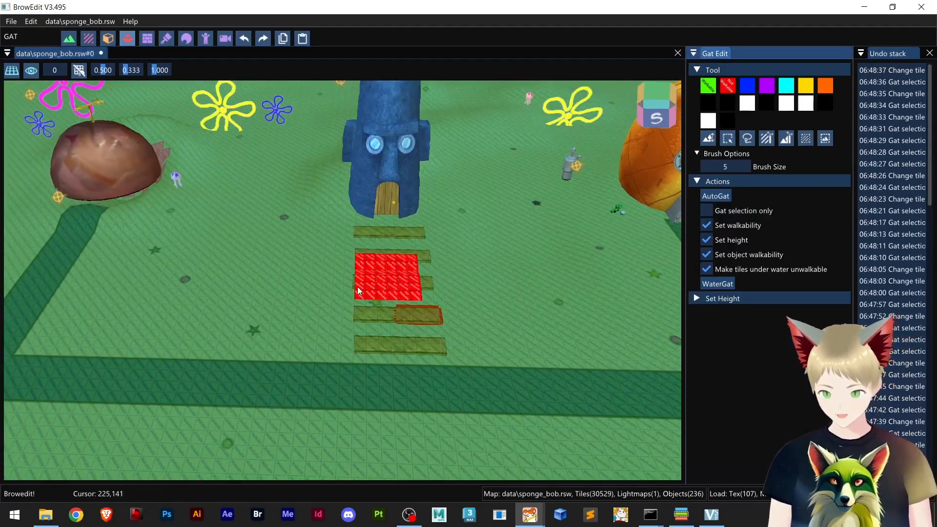
pyautogui.scroll(4, 346, 302)
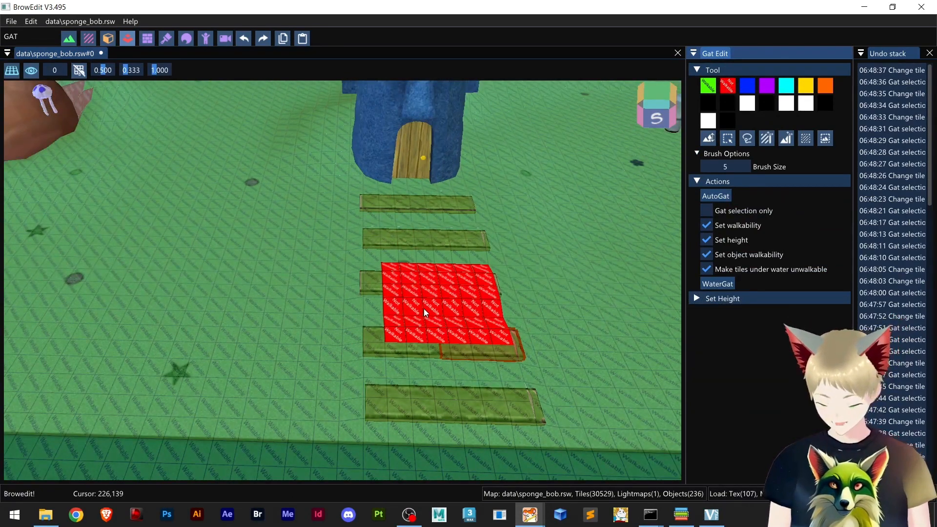
pyautogui.keyDown('shift'); pyautogui.scroll(-4, 424, 313); pyautogui.keyUp('shift')
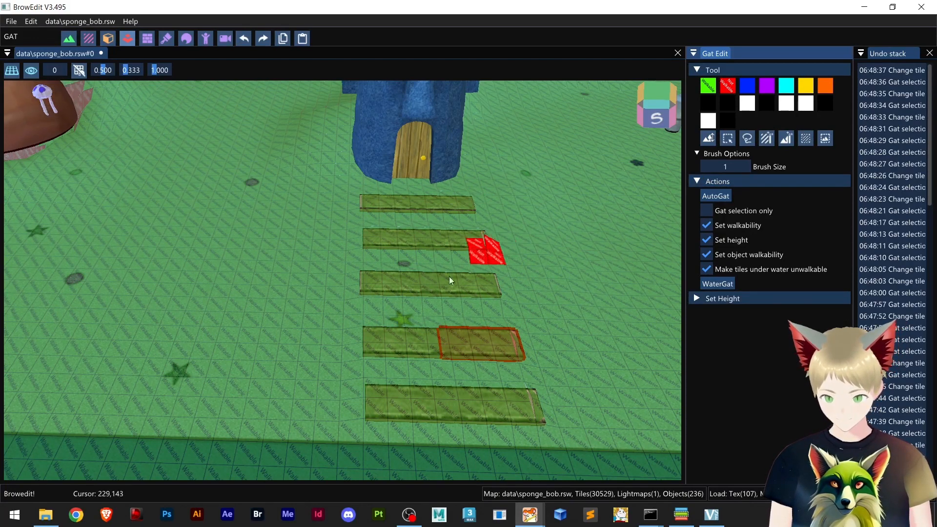
pyautogui.scroll(2, 401, 313)
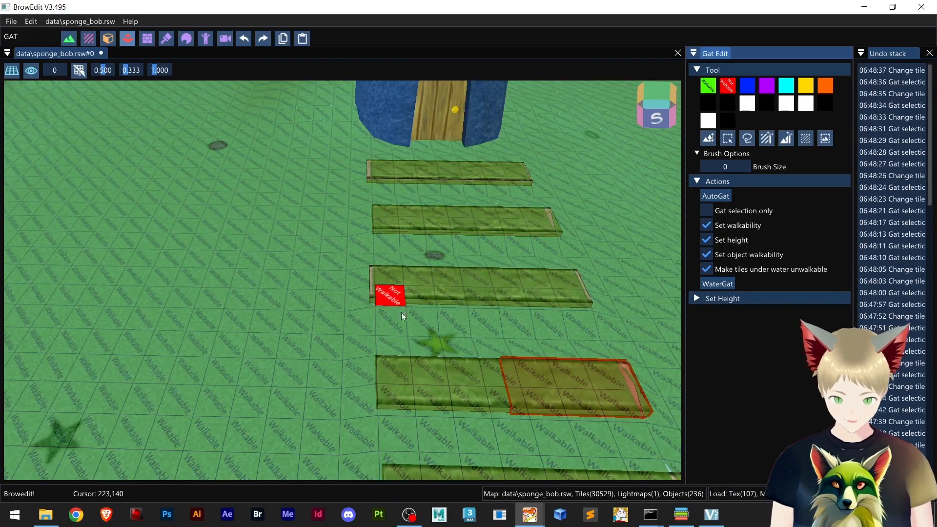
pyautogui.moveTo(358, 327)
pyautogui.mouseDown(button='right')
pyautogui.moveTo(355, 314)
pyautogui.moveTo(353, 334)
pyautogui.moveTo(343, 327)
pyautogui.mouseUp(button='right')
pyautogui.scroll(-3, 343, 327)
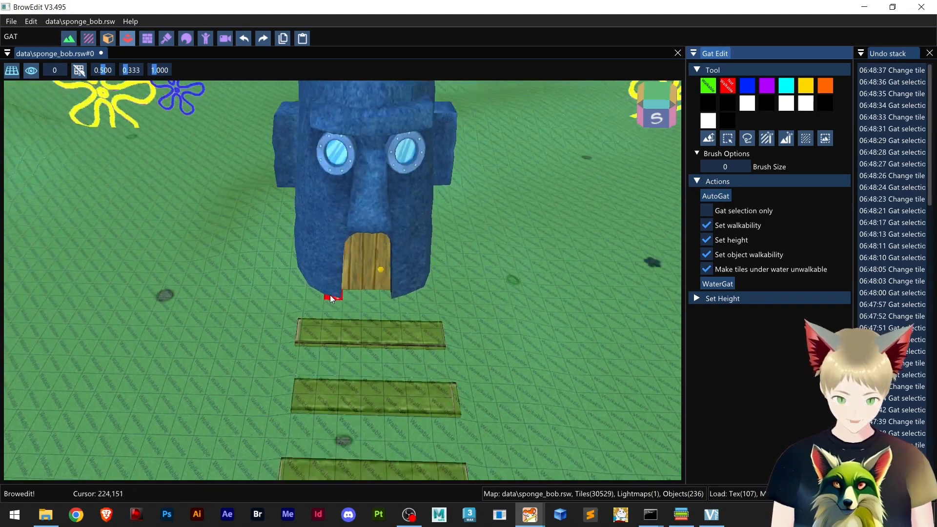
# Step: Mark the tiles under the blue house's two front corners and across its doorway as Not Walkable, hiding the models to check
pyautogui.click(335, 293)
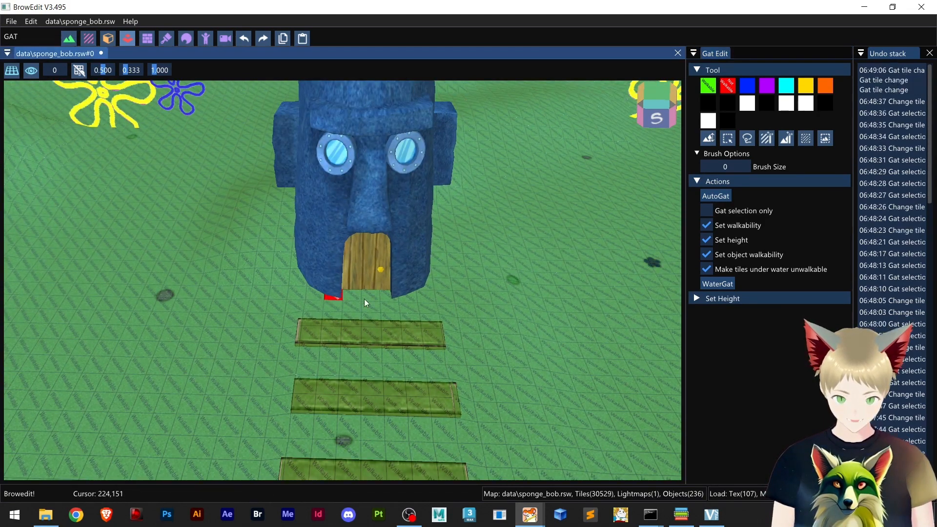
pyautogui.click(403, 299)
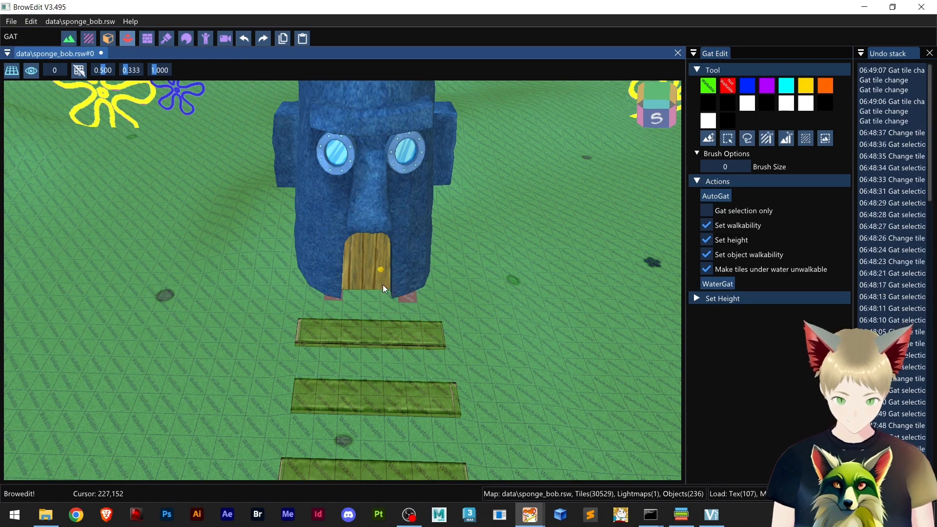
pyautogui.click(349, 282)
pyautogui.click(356, 297)
pyautogui.hotkey('shift', 'm')
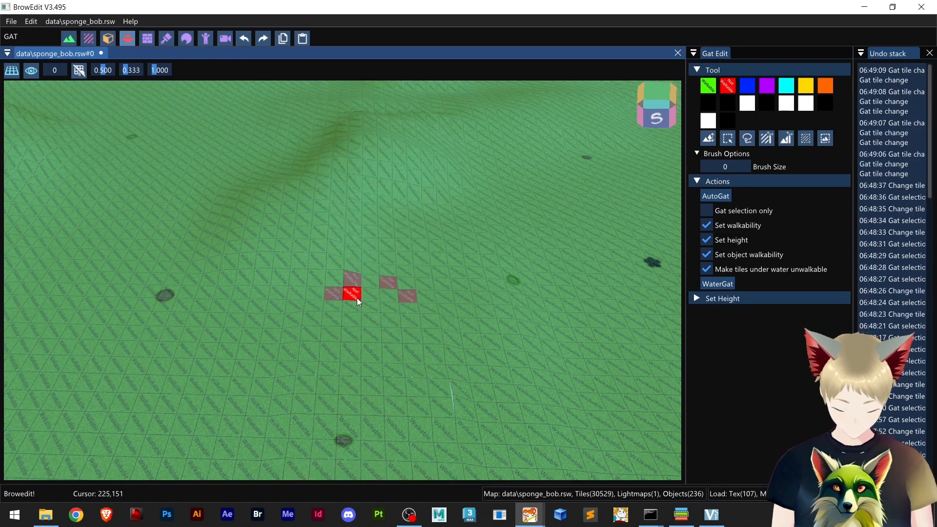
pyautogui.click(369, 283)
pyautogui.hotkey('shift', 'm')
# Step: Paint Not Walkable tiles around the base of the blue house's front corner on the left of the door
pyautogui.keyDown('shift'); pyautogui.moveTo(419, 309); pyautogui.dragTo(537, 291, button='middle'); pyautogui.keyUp('shift')
pyautogui.click(329, 307)
pyautogui.click(290, 303)
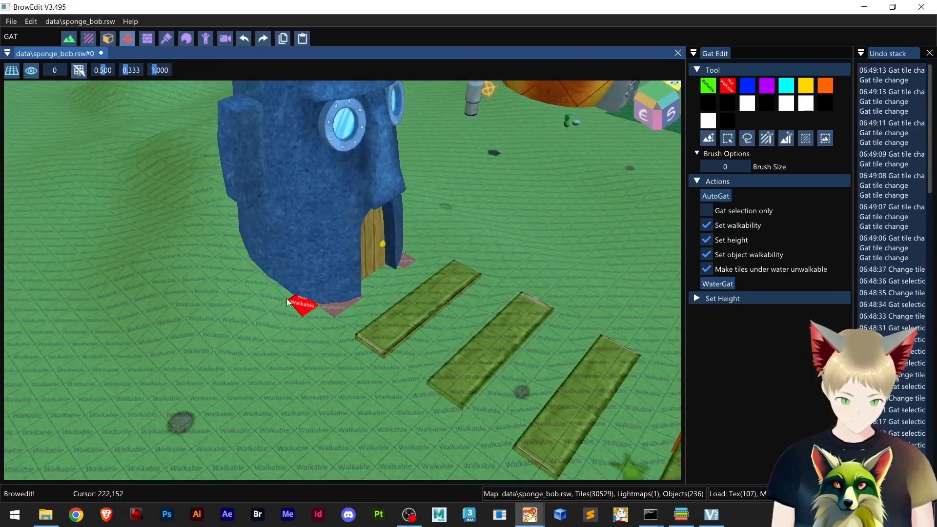
pyautogui.click(288, 294)
# Step: Paint Not Walkable tiles along the base of the blue house's side wall, from the front corner toward the back
pyautogui.moveTo(287, 294); pyautogui.dragTo(346, 319, button='right')
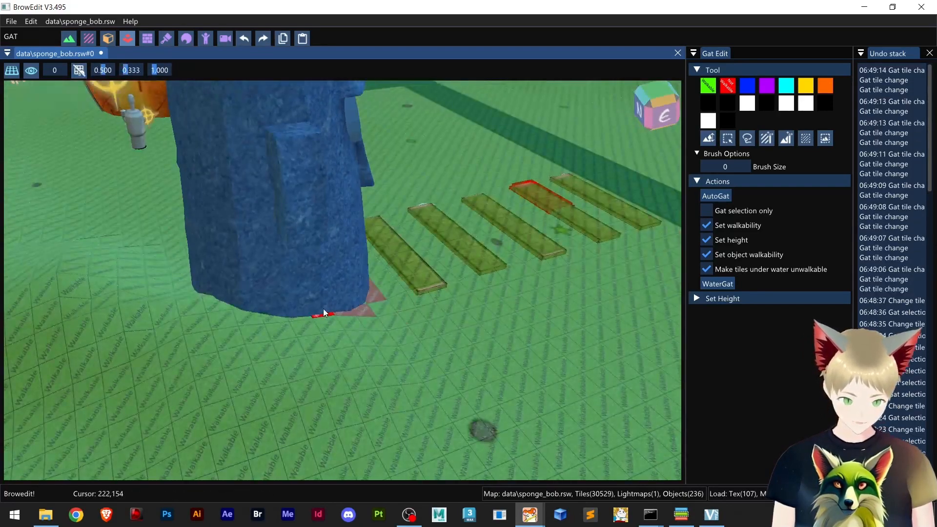
pyautogui.click(296, 313)
pyautogui.click(271, 317)
pyautogui.click(245, 314)
pyautogui.click(238, 303)
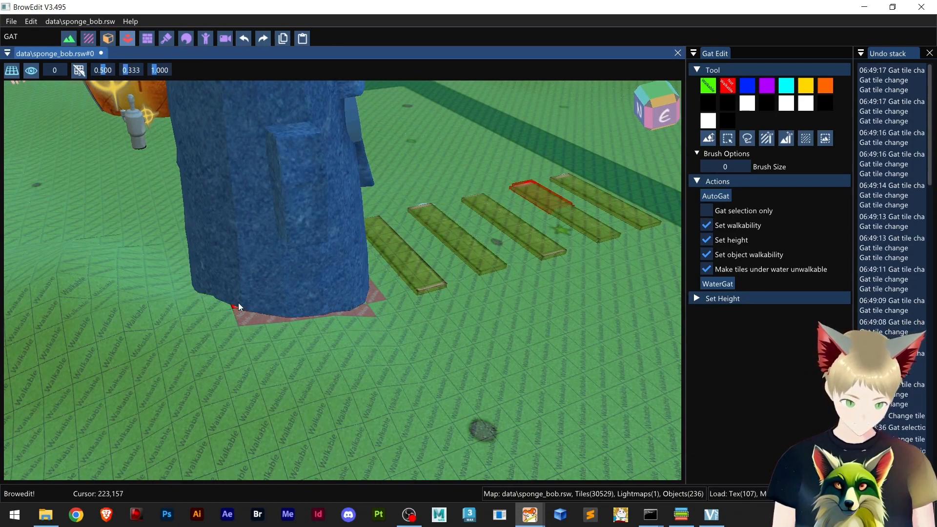
pyautogui.click(228, 306)
pyautogui.click(219, 345)
# Step: Paint Not Walkable tiles along the base of the blue house's back wall
pyautogui.moveTo(219, 344); pyautogui.dragTo(385, 364, button='right')
pyautogui.click(305, 347)
pyautogui.click(301, 360)
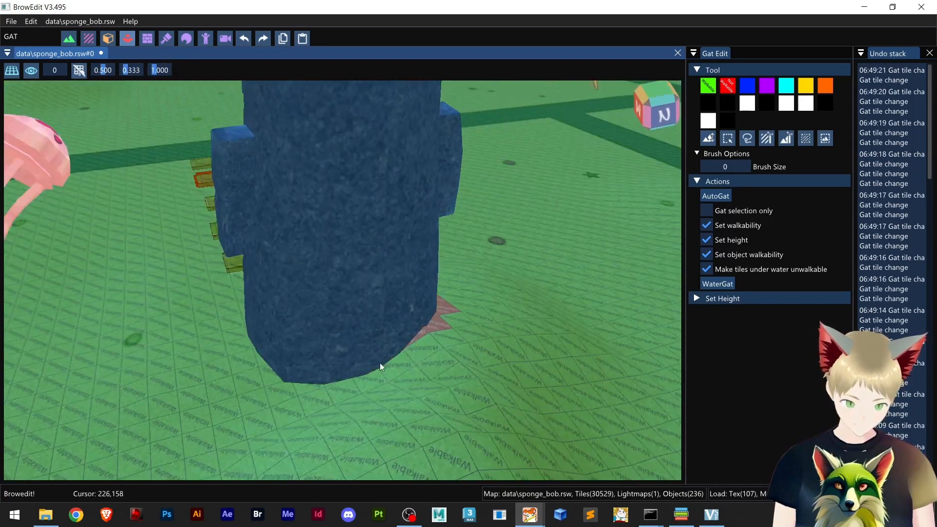
pyautogui.click(395, 363)
pyautogui.click(362, 368)
pyautogui.click(372, 380)
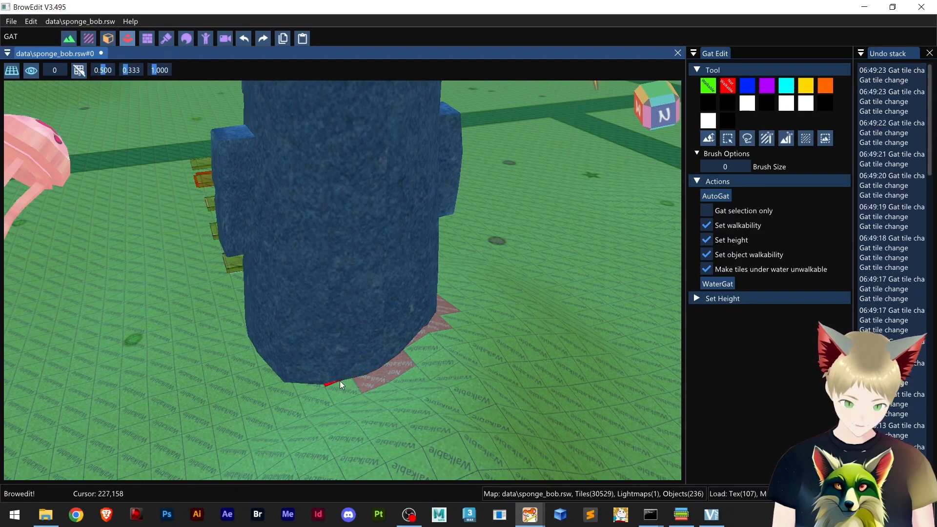
pyautogui.click(341, 386)
pyautogui.click(346, 388)
# Step: Paint Not Walkable tiles along the base of the blue house's remaining side wall up to the front corner
pyautogui.moveTo(346, 389); pyautogui.dragTo(419, 385, button='right')
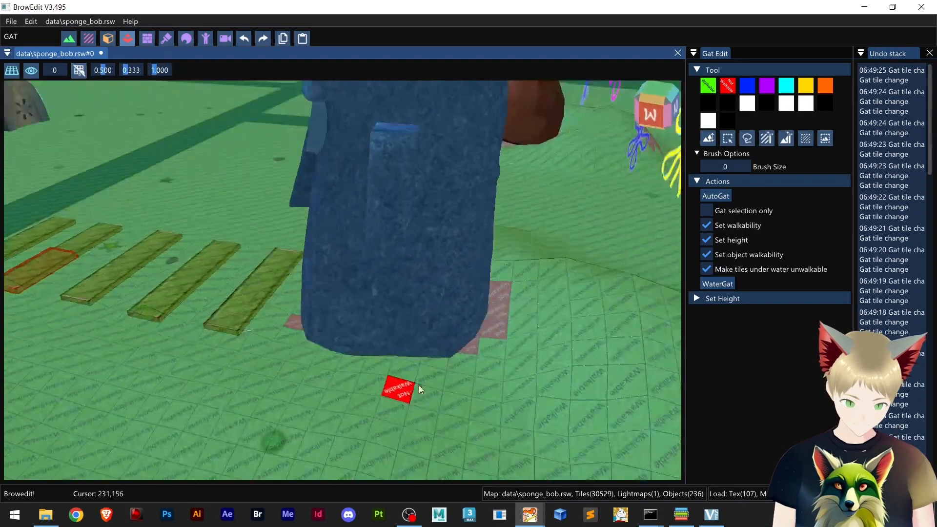
pyautogui.click(438, 362)
pyautogui.click(408, 358)
pyautogui.click(379, 365)
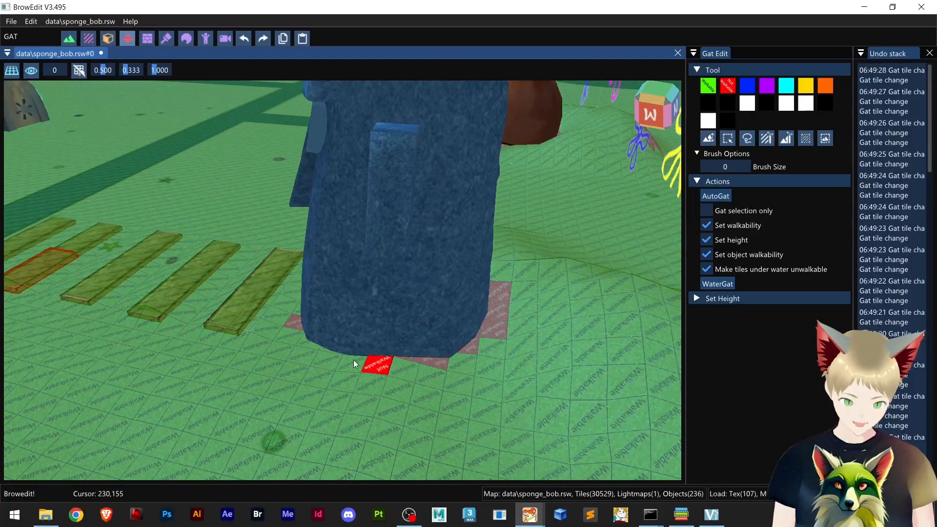
pyautogui.click(341, 354)
pyautogui.click(353, 364)
pyautogui.keyDown('shift'); pyautogui.moveTo(353, 364); pyautogui.dragTo(430, 371, button='right'); pyautogui.keyUp('shift')
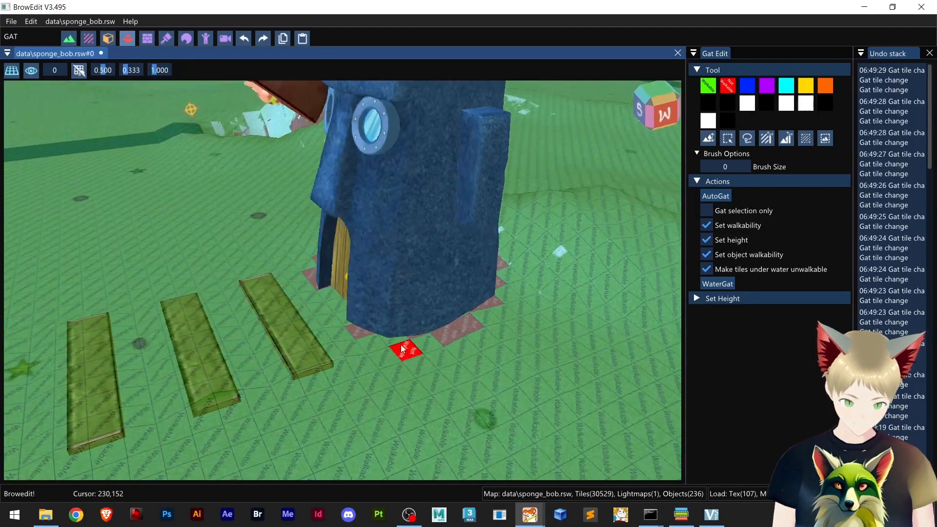
pyautogui.click(395, 338)
# Step: Hide the models, set the brush size to 1 and paint Not Walkable tiles across the front half inside the blue house's outline
pyautogui.hotkey('shift', 'm')
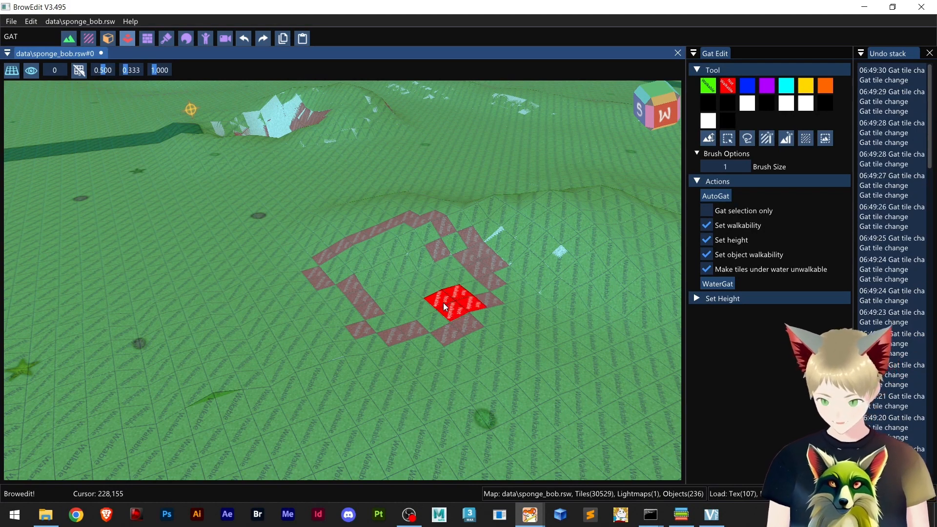
pyautogui.click(431, 312)
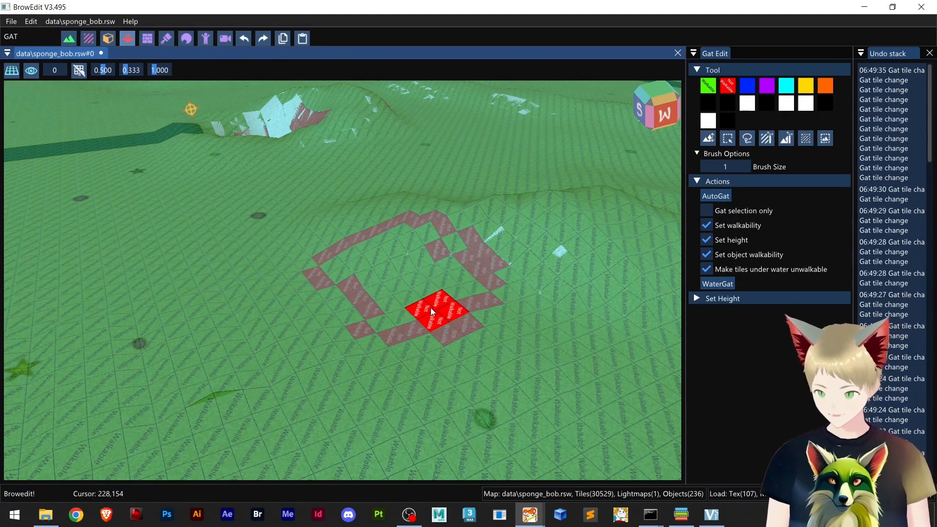
pyautogui.click(380, 309)
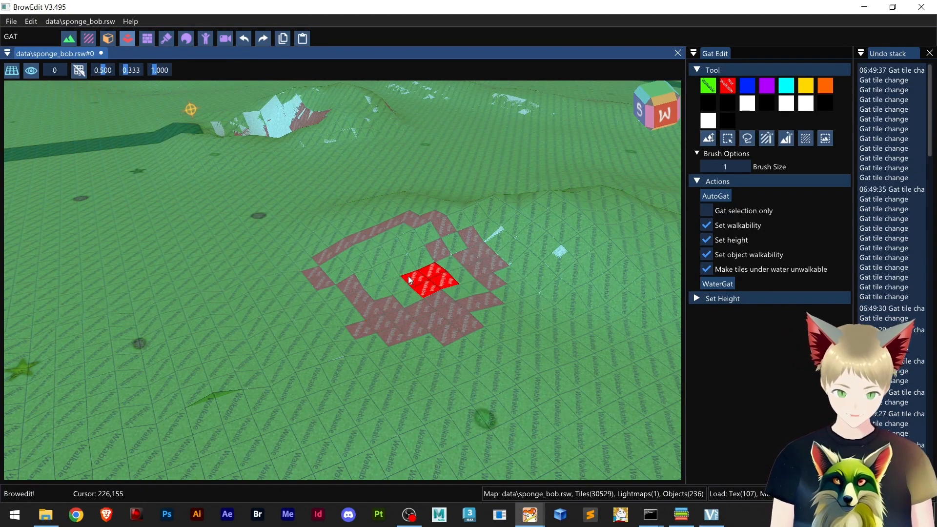
pyautogui.moveTo(392, 291)
pyautogui.mouseDown()
pyautogui.moveTo(427, 277)
pyautogui.moveTo(440, 259)
pyautogui.mouseUp()
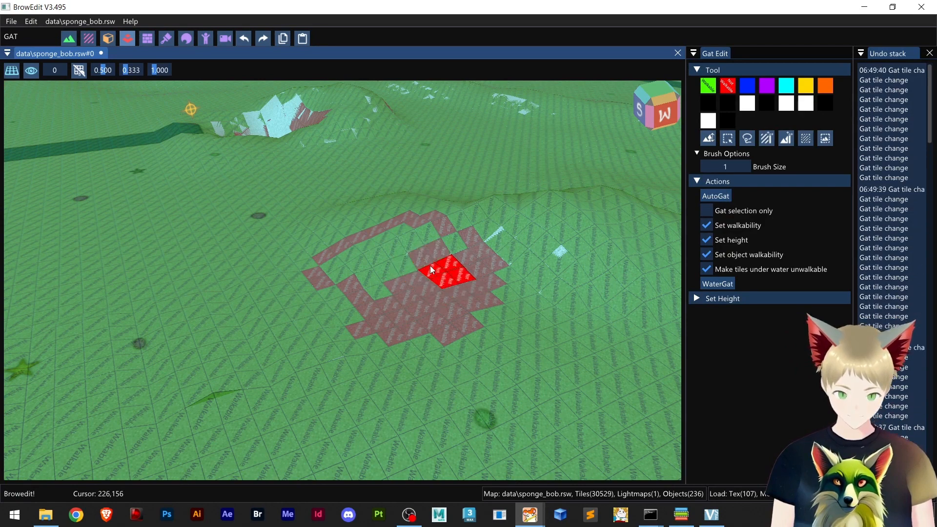
# Step: Fill the remaining back area inside the blue house's outline with Not Walkable tiles
pyautogui.click(444, 254)
pyautogui.click(431, 237)
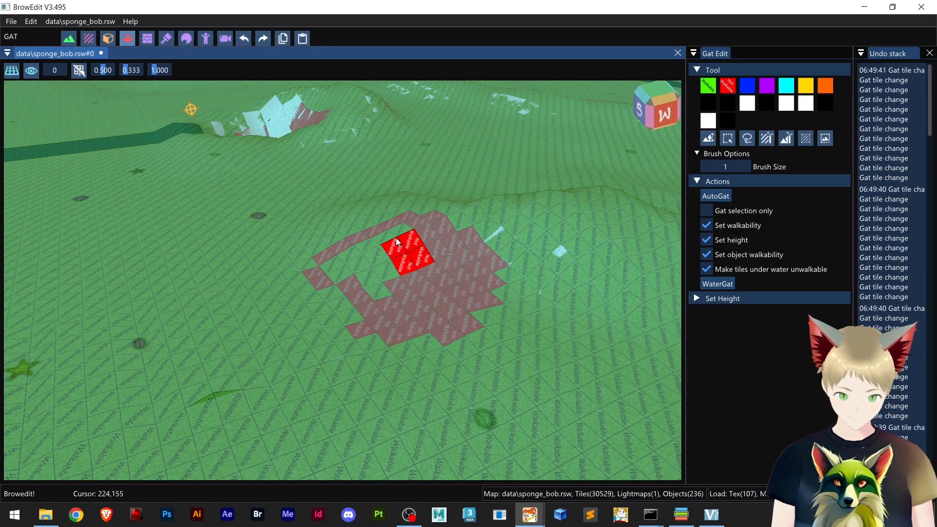
pyautogui.click(394, 241)
pyautogui.moveTo(364, 255)
pyautogui.mouseDown()
pyautogui.moveTo(338, 259)
pyautogui.moveTo(375, 277)
pyautogui.mouseUp()
pyautogui.scroll(-3, 430, 310)
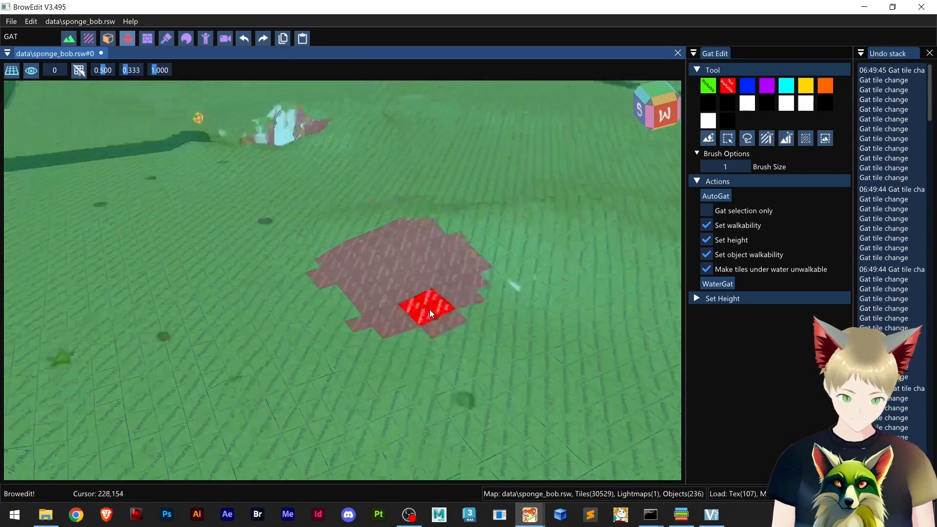
pyautogui.keyDown('shift'); pyautogui.moveTo(430, 309); pyautogui.dragTo(337, 324, button='right'); pyautogui.keyUp('shift')
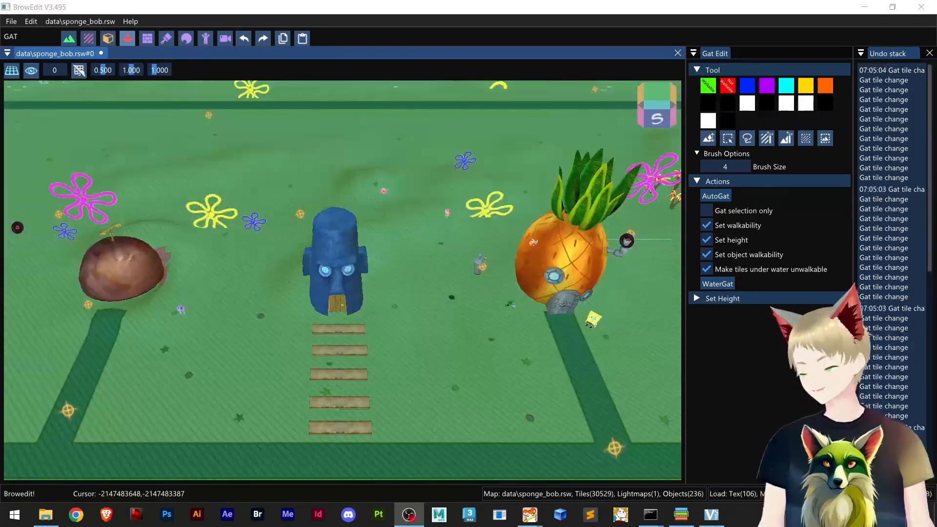
# Step: Set the GAT brush size to 60 with most of the map in view
pyautogui.moveTo(348, 330); pyautogui.dragTo(431, 238, button='right')
pyautogui.scroll(-10, 384, 322)
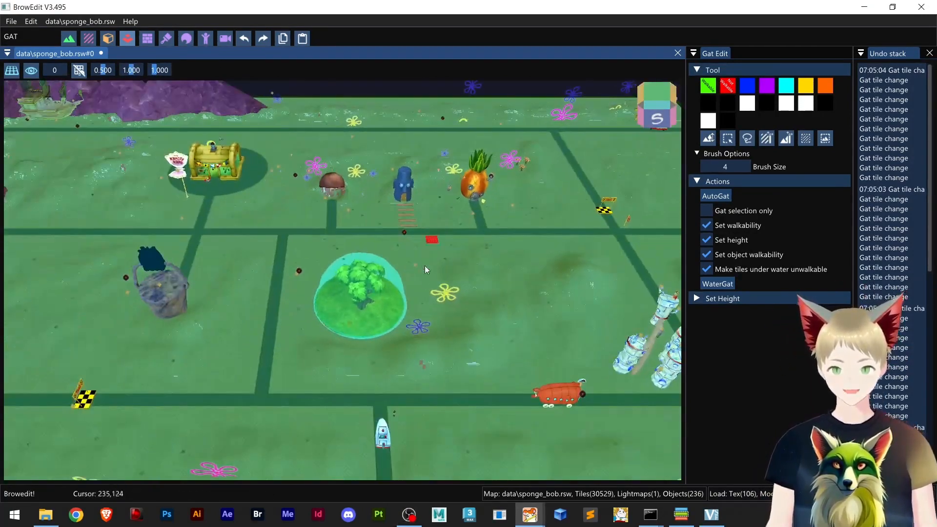
pyautogui.moveTo(491, 288); pyautogui.dragTo(438, 324, button='right')
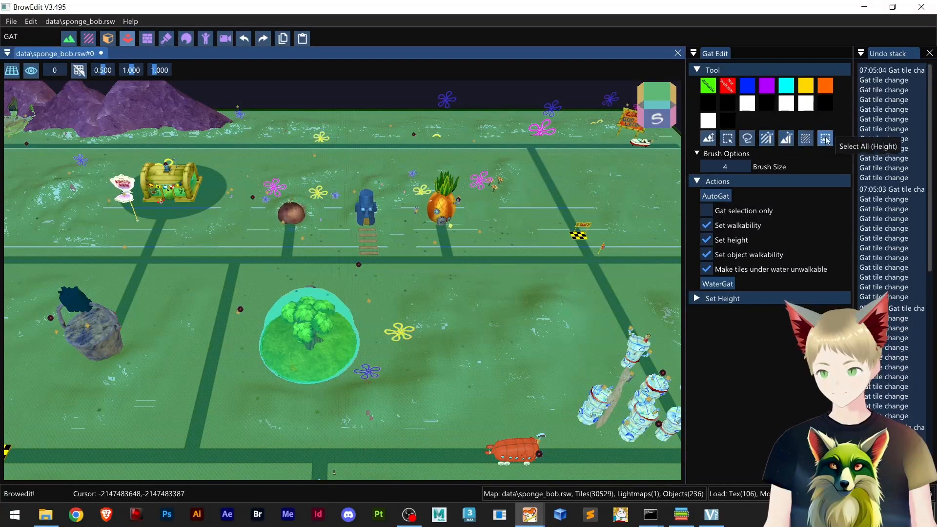
pyautogui.moveTo(468, 320); pyautogui.dragTo(429, 305, button='right')
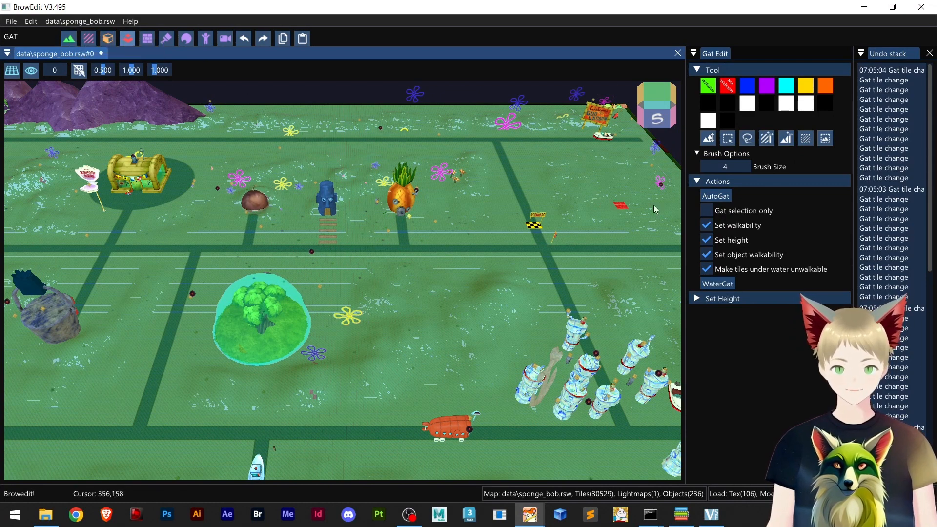
pyautogui.scroll(-3, 438, 256)
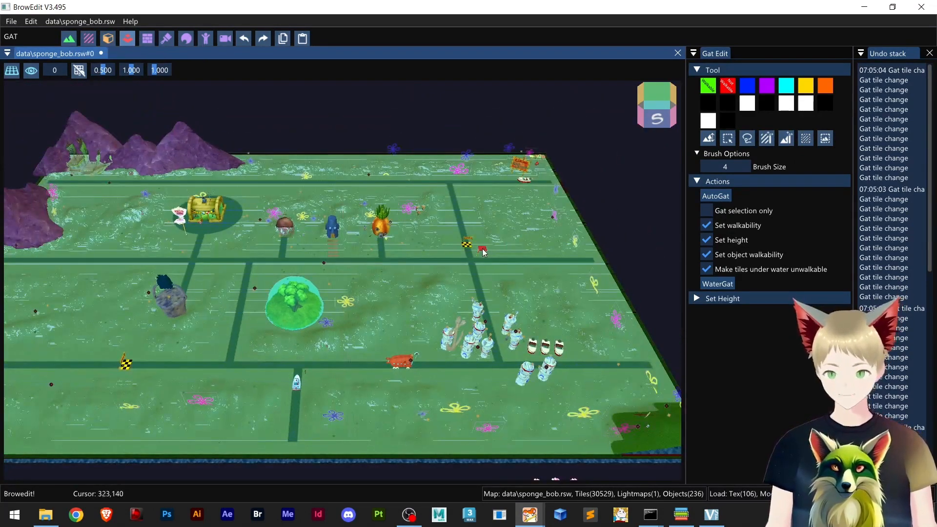
pyautogui.scroll(2, 483, 252)
pyautogui.moveTo(724, 165); pyautogui.dragTo(771, 164)
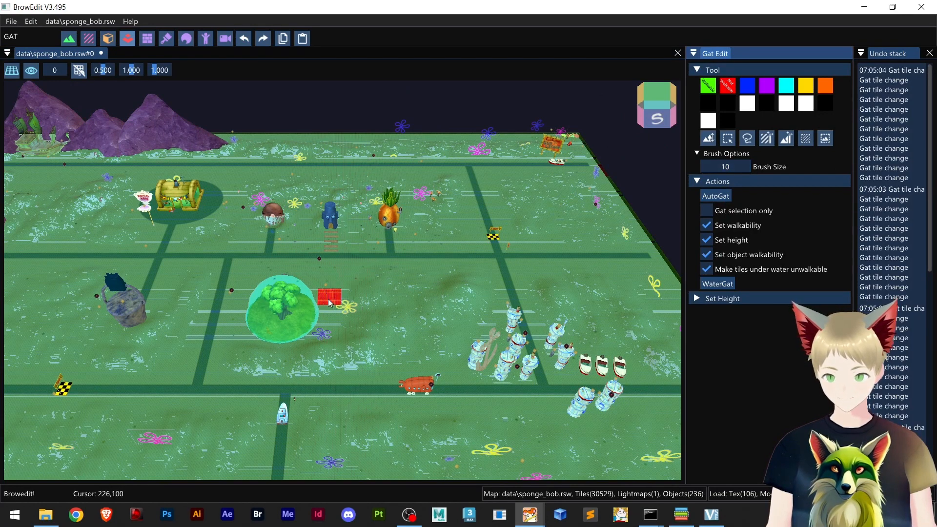
pyautogui.write('60')
pyautogui.press('Return')
pyautogui.moveTo(425, 316); pyautogui.dragTo(355, 243, button='right')
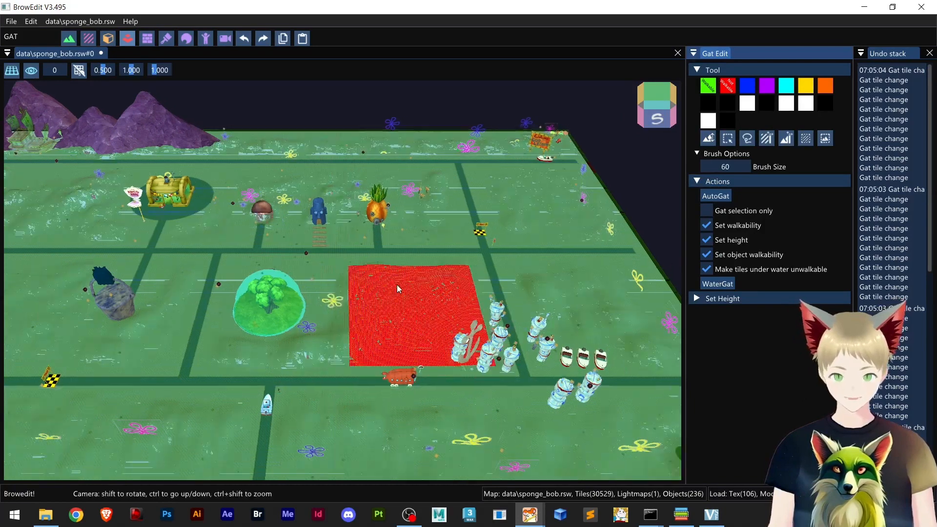
# Step: Set the brush size to 200 and paint Not Walkable over the southeastern part of the map, including the pineapple house
pyautogui.doubleClick(738, 164)
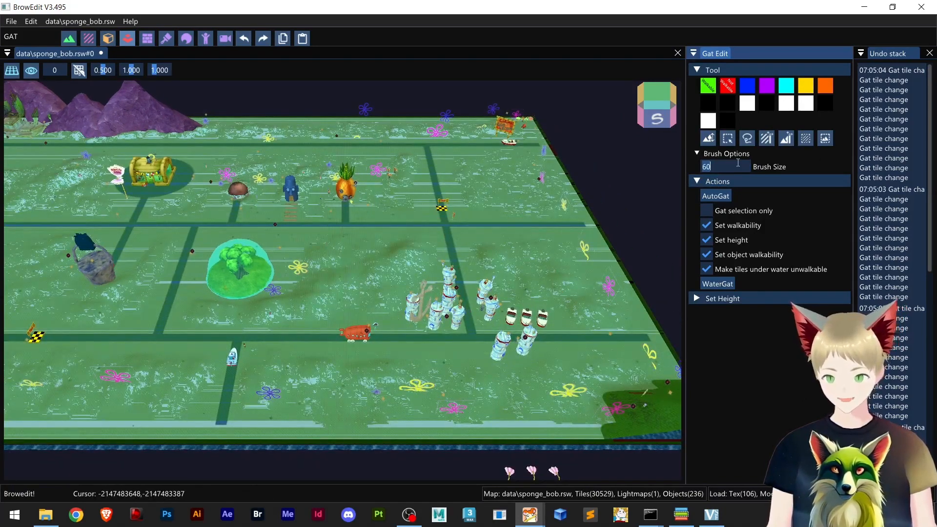
pyautogui.write('200')
pyautogui.press('Return')
pyautogui.moveTo(402, 266); pyautogui.dragTo(381, 246, button='right')
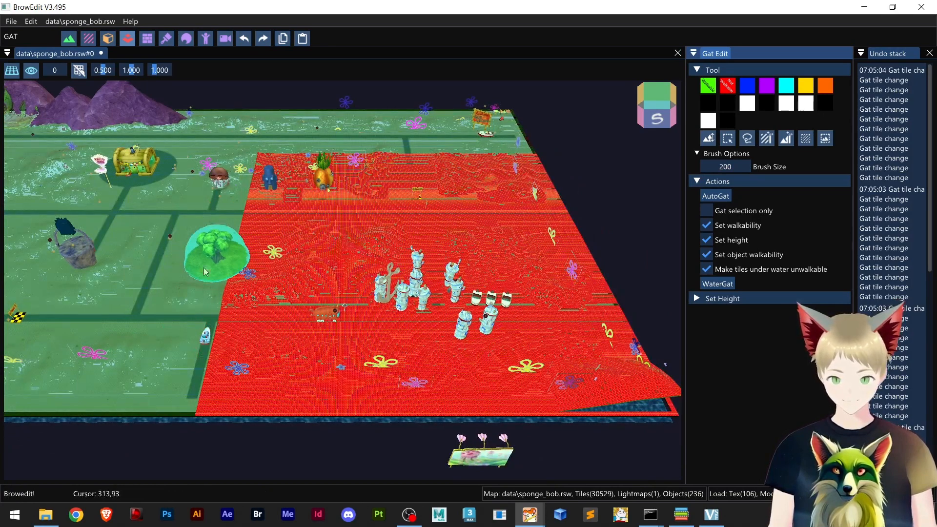
pyautogui.moveTo(219, 272)
pyautogui.mouseDown(button='right')
pyautogui.moveTo(315, 290)
pyautogui.moveTo(489, 290)
pyautogui.mouseUp(button='right')
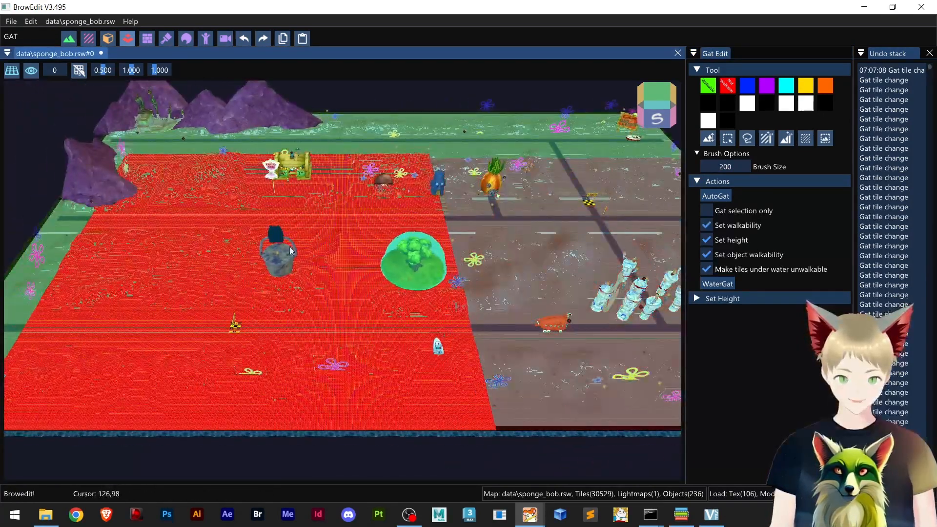
# Step: Paint Not Walkable over the southern map's central and western parts, out to the western edge
pyautogui.moveTo(345, 242); pyautogui.dragTo(488, 225, button='right')
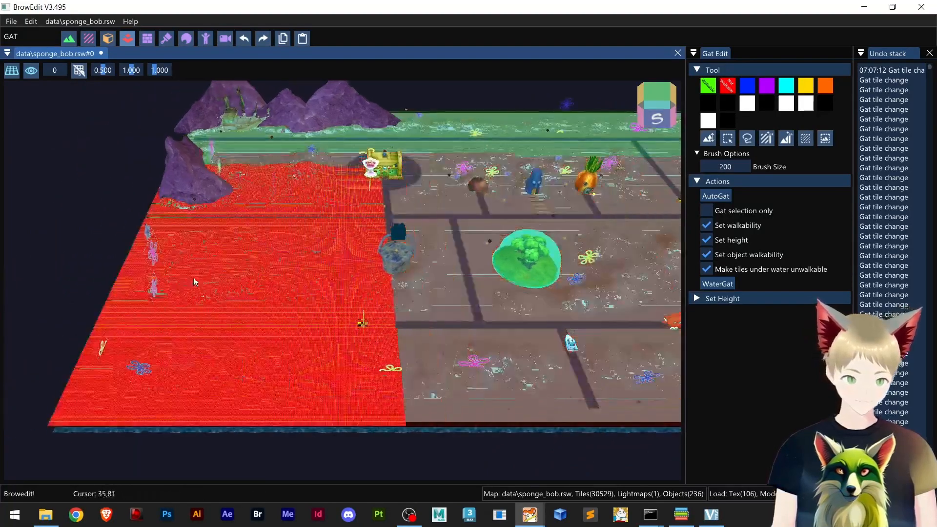
pyautogui.click(241, 266)
pyautogui.moveTo(241, 266)
pyautogui.mouseDown(button='right')
pyautogui.moveTo(425, 257)
pyautogui.moveTo(396, 367)
pyautogui.moveTo(347, 258)
pyautogui.mouseUp(button='right')
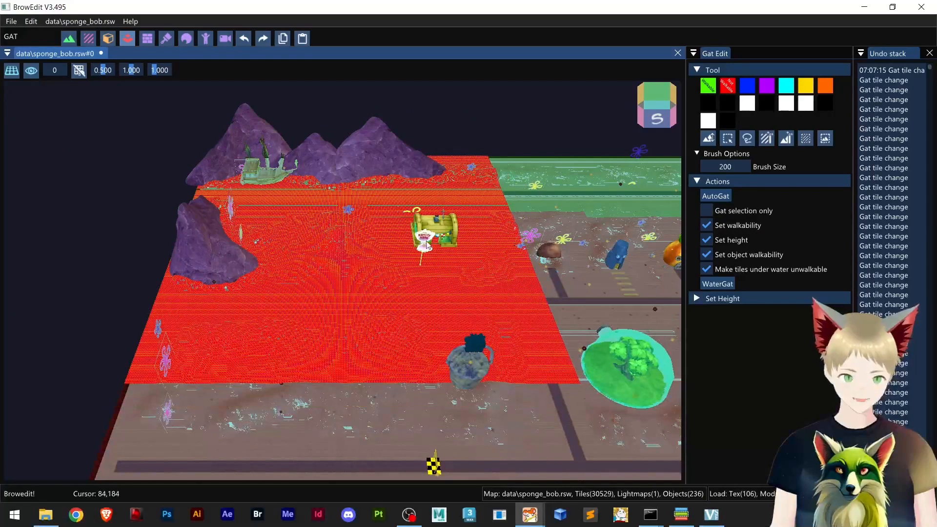
# Step: Mark the remaining walkable strips along the map's far edge as not walkable with the size 200 brush
pyautogui.click(550, 269)
pyautogui.moveTo(496, 289); pyautogui.dragTo(319, 304, button='right')
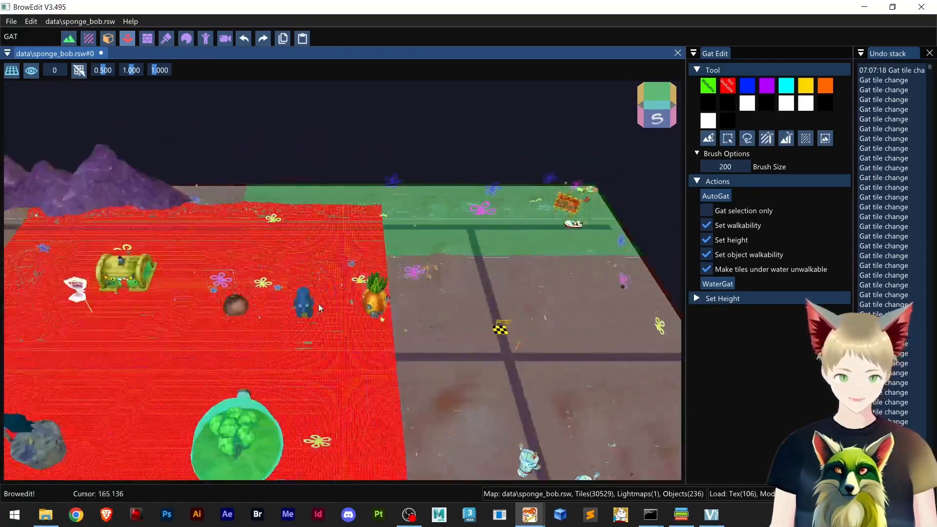
pyautogui.moveTo(402, 281); pyautogui.dragTo(420, 284, button='right')
pyautogui.click(526, 271)
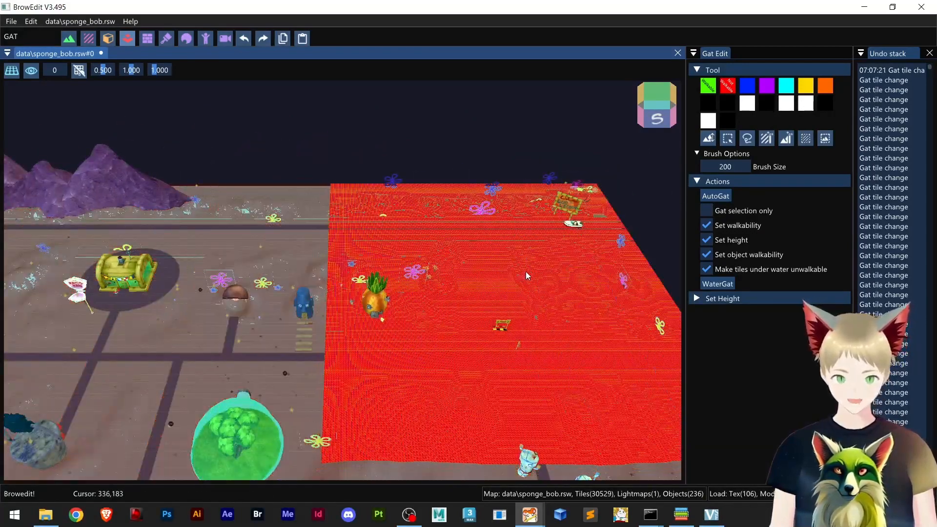
# Step: Set the brush size to 10 and paint two adjoining walkable patches between the pineapple house and the taxi stand
pyautogui.click(728, 166)
pyautogui.moveTo(736, 167); pyautogui.dragTo(705, 171)
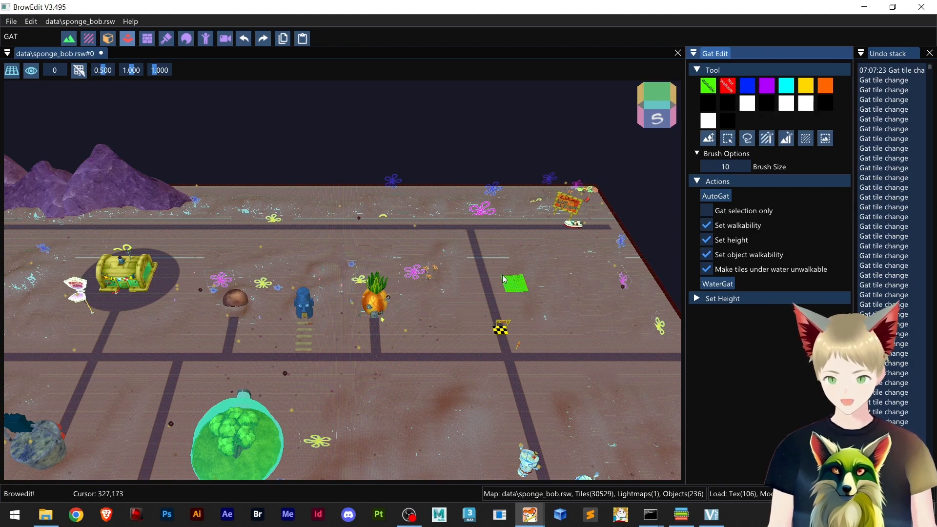
pyautogui.scroll(10, 459, 288)
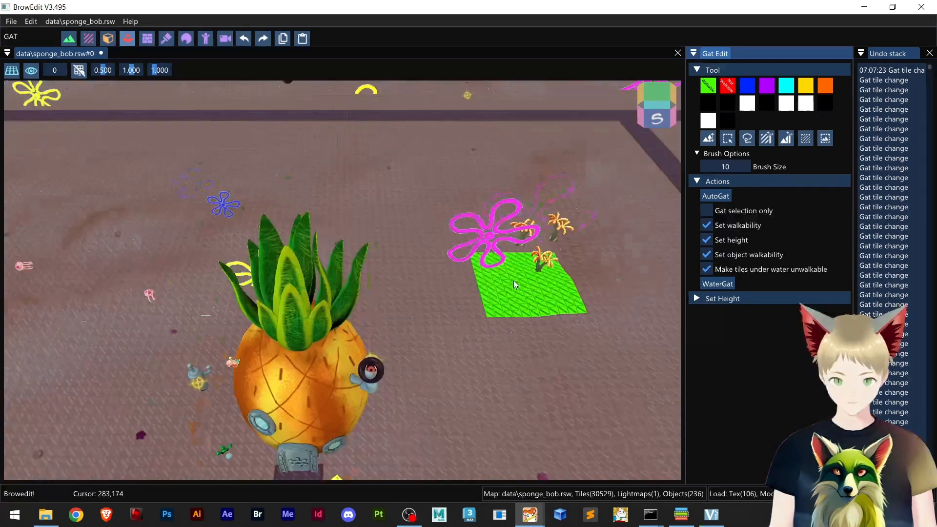
pyautogui.scroll(-10, 461, 271)
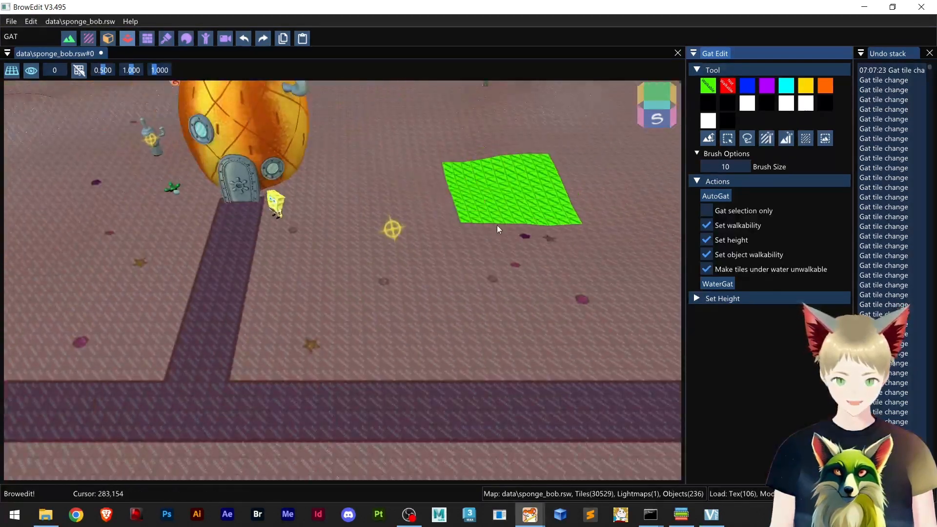
pyautogui.scroll(-3, 561, 232)
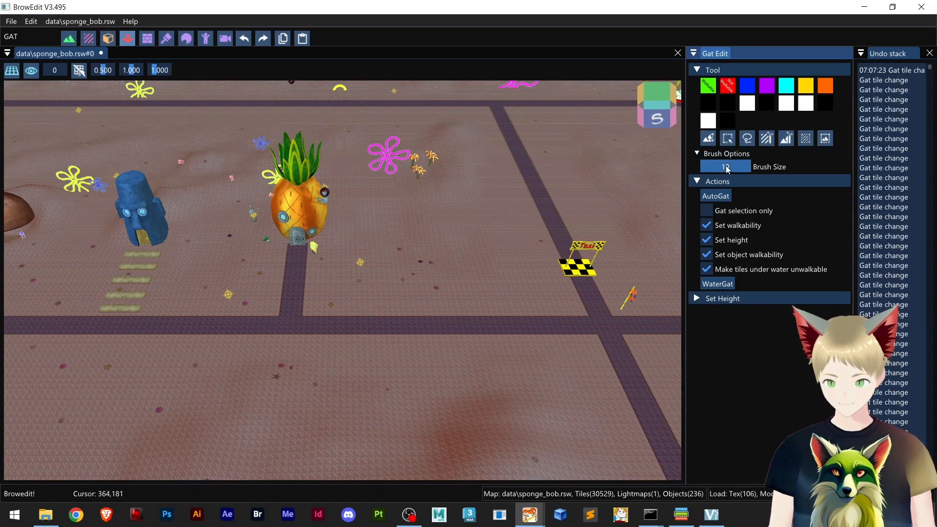
pyautogui.click(465, 287)
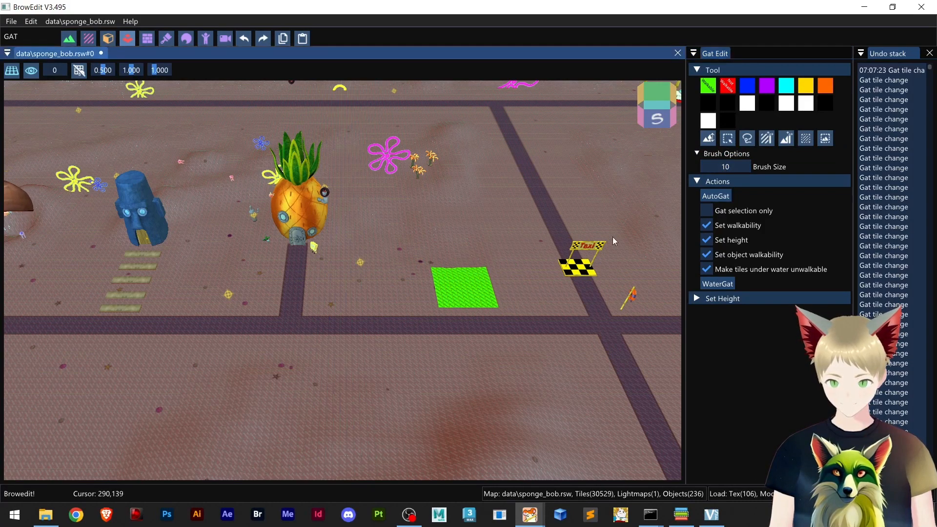
pyautogui.click(730, 169)
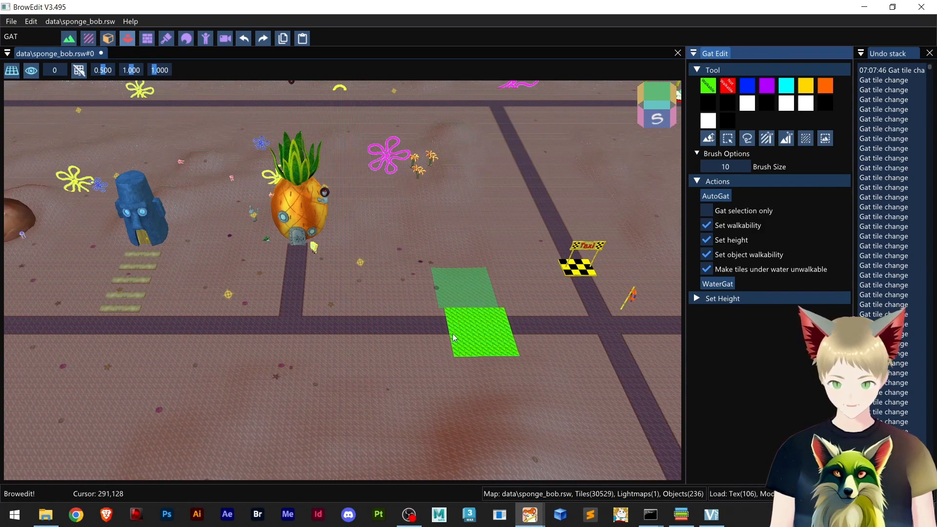
pyautogui.click(479, 331)
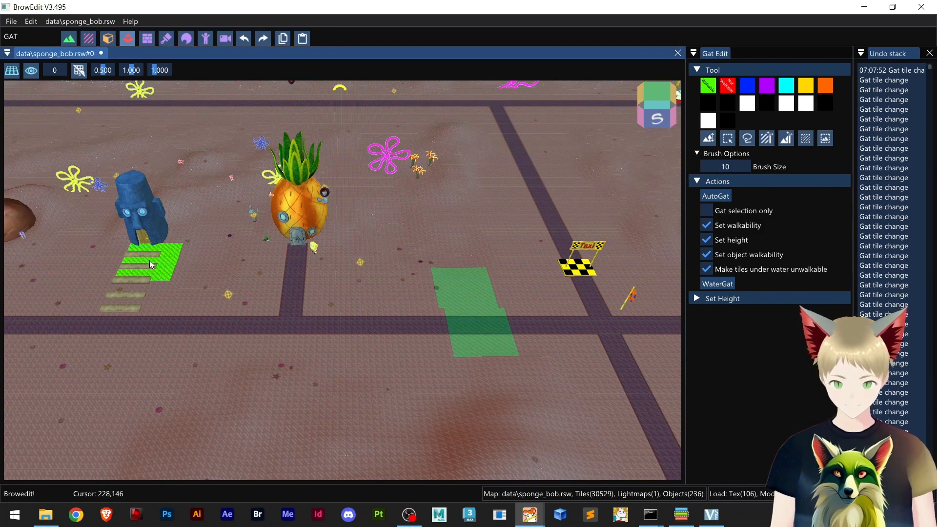
# Step: Save the map as data\sponge_bob.rsw
pyautogui.click(13, 22)
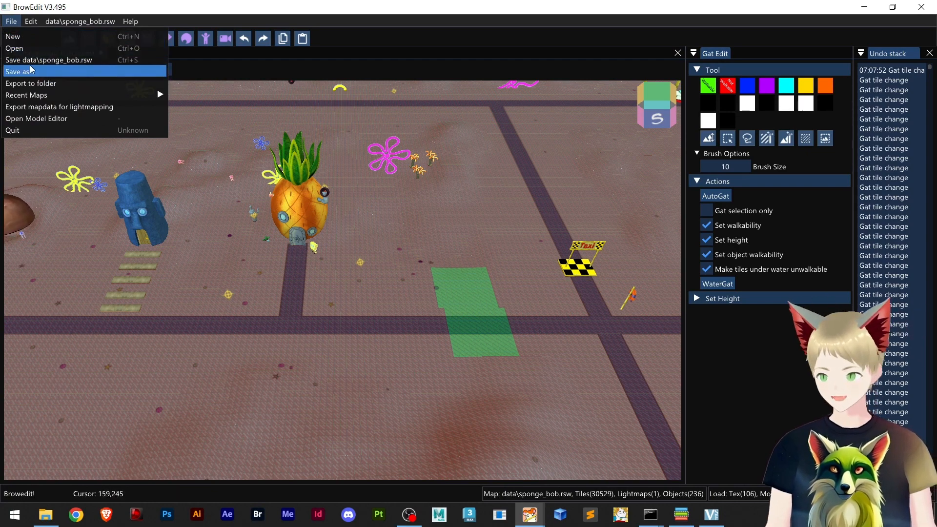
pyautogui.click(79, 60)
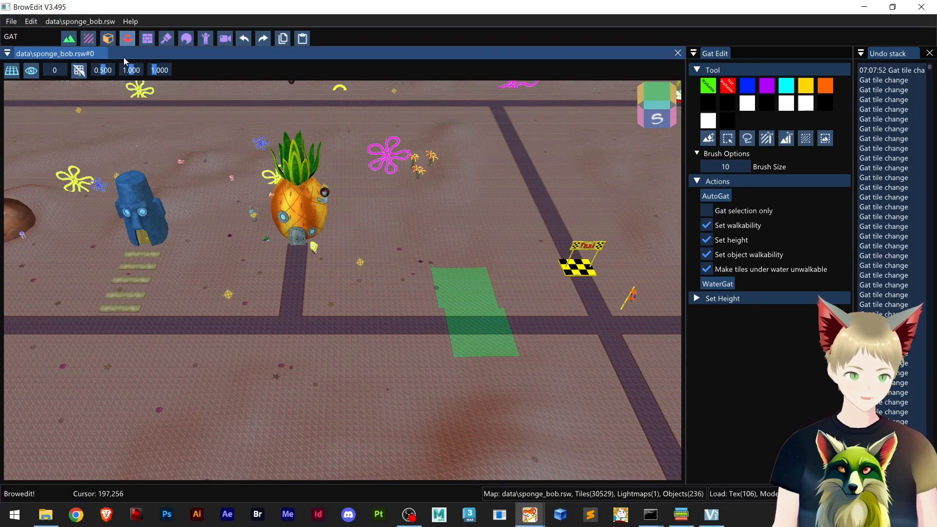
pyautogui.middleClick(23, 57)
pyautogui.click(11, 21)
pyautogui.moveTo(75, 60)
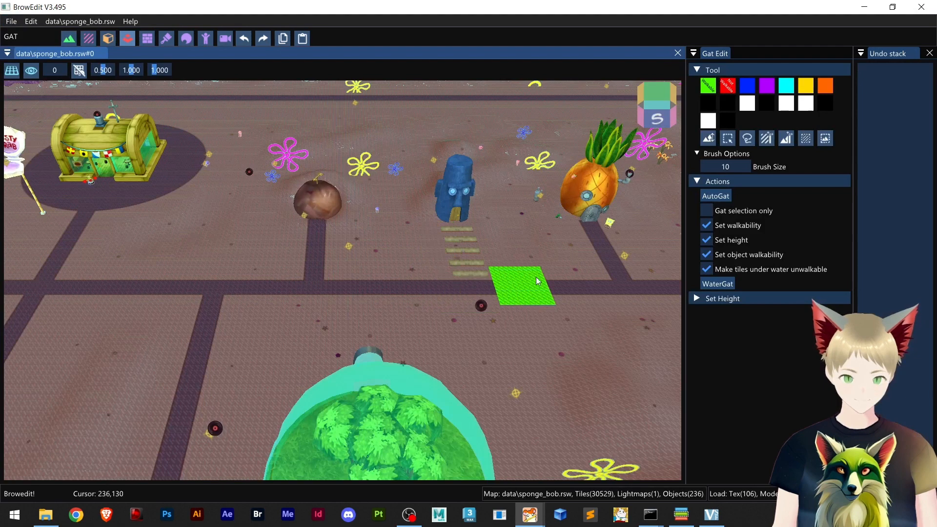
# Step: Set the brush size to 50 and paint a walkable area along the road from the taxi stand past the pineapple house
pyautogui.moveTo(537, 278); pyautogui.dragTo(398, 276, button='right')
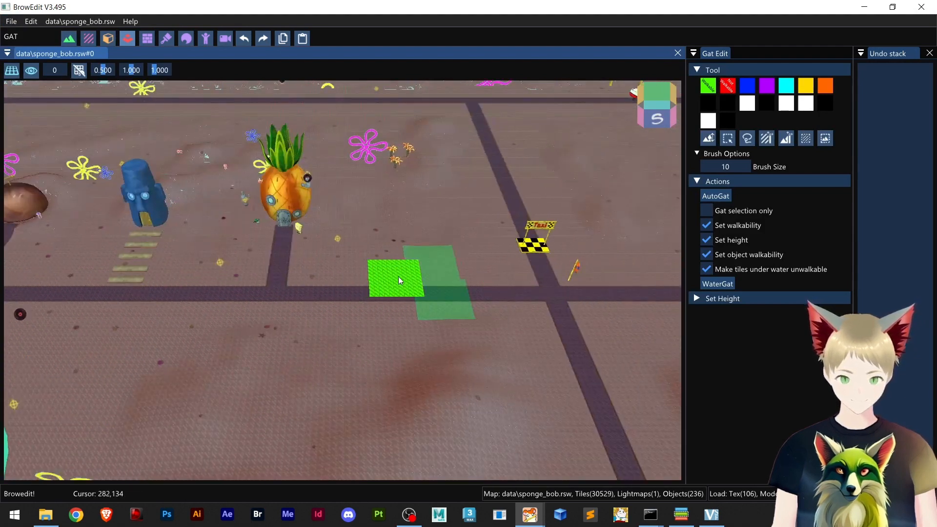
pyautogui.scroll(2, 398, 276)
pyautogui.keyDown('shift'); pyautogui.scroll(9, 400, 277); pyautogui.keyUp('shift')
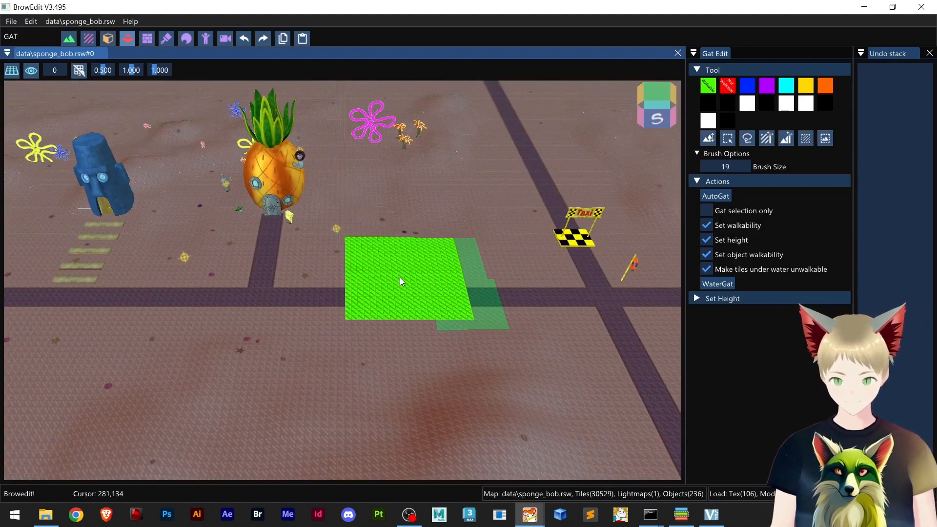
pyautogui.click(738, 169)
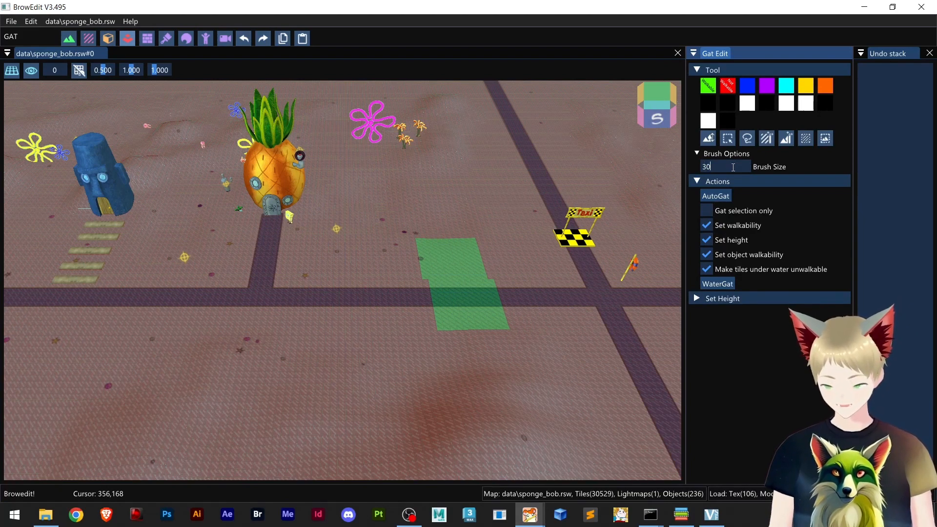
pyautogui.write('50')
pyautogui.press('Return')
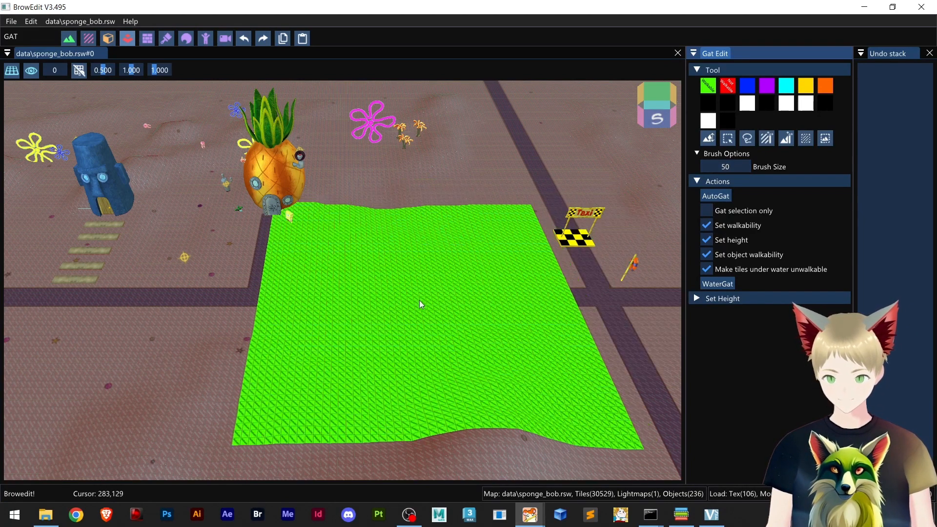
pyautogui.moveTo(419, 300)
pyautogui.mouseDown(button='right')
pyautogui.moveTo(399, 257)
pyautogui.moveTo(372, 253)
pyautogui.mouseUp(button='right')
pyautogui.moveTo(373, 255)
pyautogui.mouseDown()
pyautogui.moveTo(400, 283)
pyautogui.moveTo(255, 290)
pyautogui.mouseUp()
pyautogui.moveTo(256, 290); pyautogui.dragTo(402, 291, button='right')
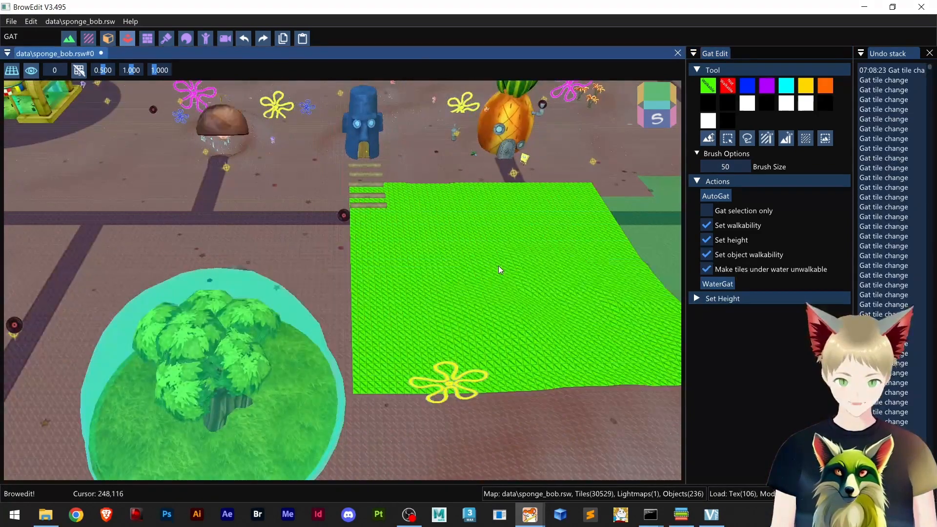
# Step: Paint walkable areas in front of the Krusty Krab and beside the building with the size 50 brush
pyautogui.moveTo(498, 266)
pyautogui.mouseDown(button='right')
pyautogui.moveTo(447, 270)
pyautogui.moveTo(504, 361)
pyautogui.moveTo(520, 300)
pyautogui.moveTo(362, 282)
pyautogui.moveTo(418, 311)
pyautogui.moveTo(471, 292)
pyautogui.mouseUp(button='right')
pyautogui.click(416, 274)
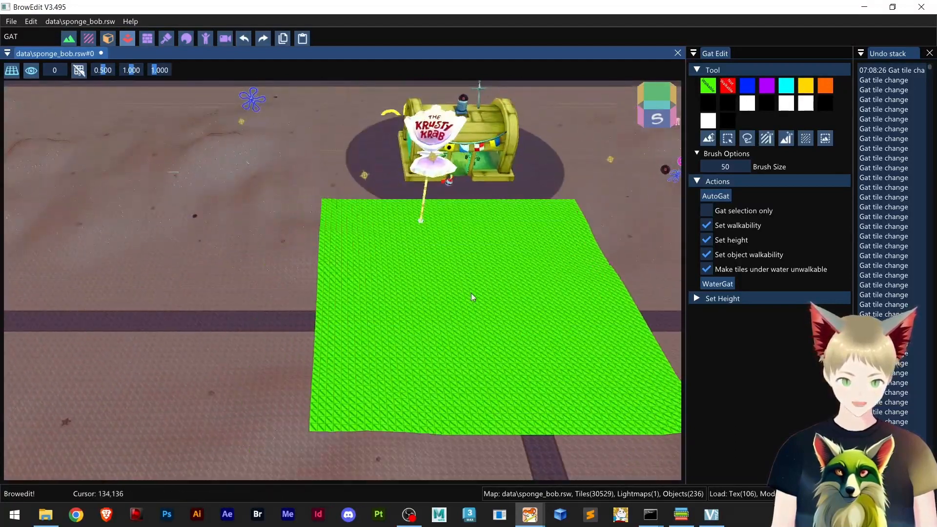
pyautogui.click(512, 276)
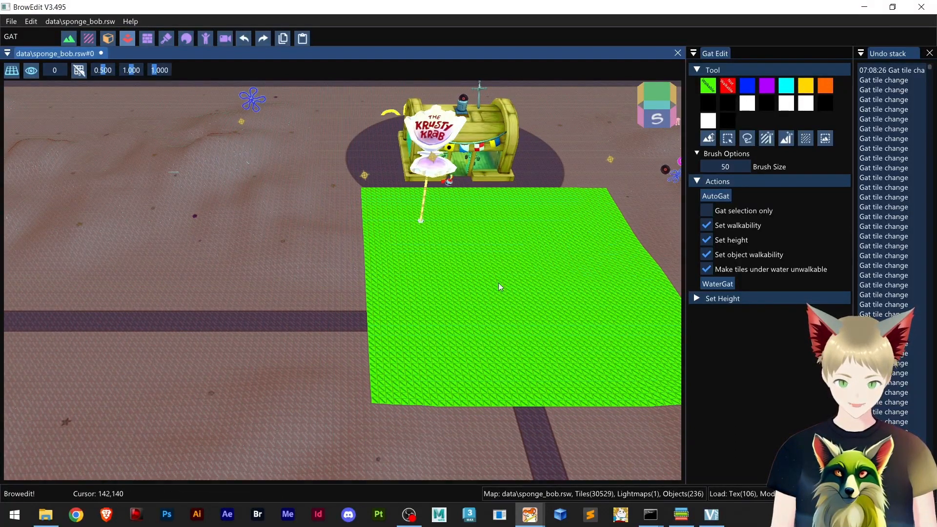
pyautogui.moveTo(498, 283)
pyautogui.mouseDown(button='right')
pyautogui.moveTo(265, 301)
pyautogui.moveTo(299, 260)
pyautogui.mouseUp(button='right')
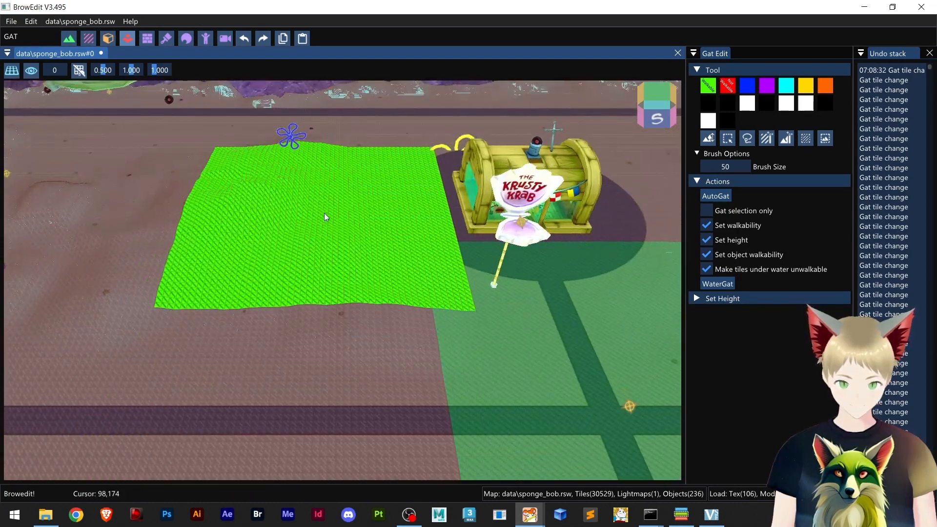
pyautogui.click(329, 212)
pyautogui.moveTo(287, 310); pyautogui.dragTo(428, 182, button='right')
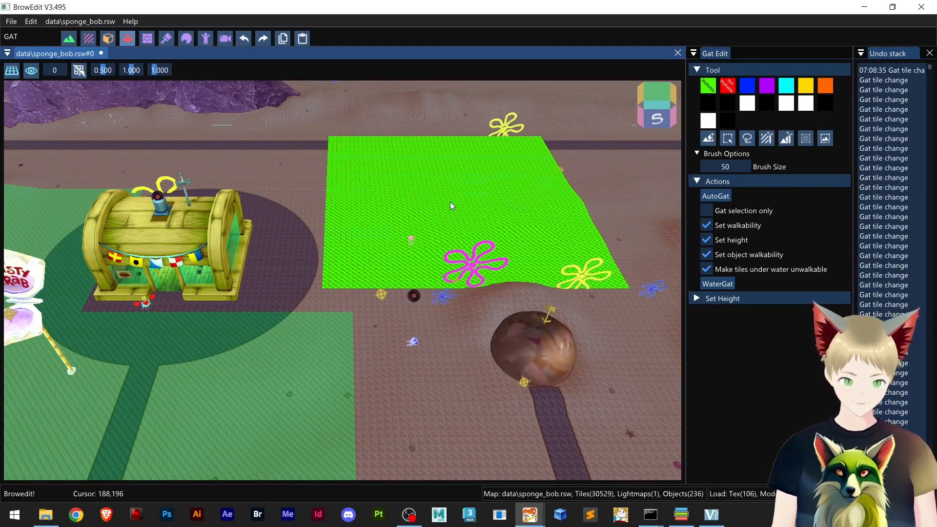
pyautogui.moveTo(451, 201); pyautogui.dragTo(553, 226, button='right')
# Step: Set the brush size to 30 and paint walkable tiles closely around the back and side of the Krusty Krab
pyautogui.doubleClick(721, 168)
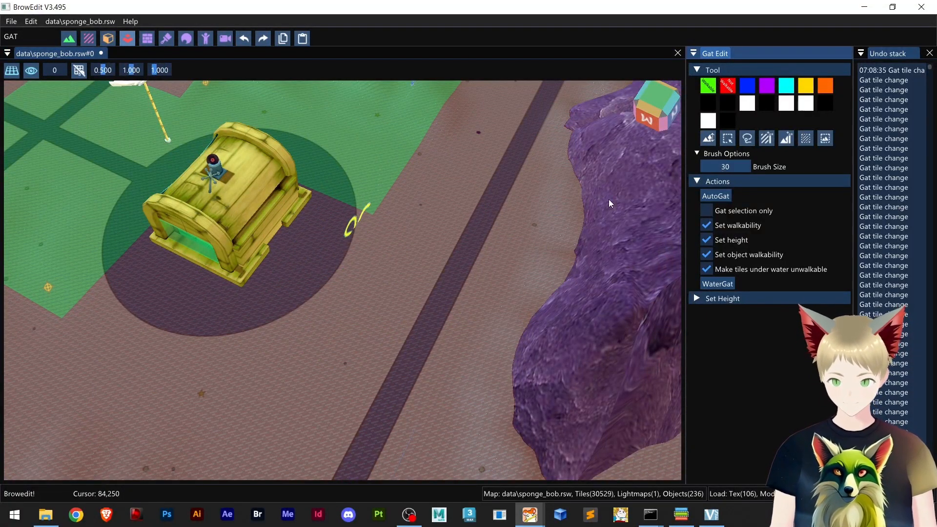
pyautogui.click(363, 279)
pyautogui.moveTo(379, 327); pyautogui.dragTo(433, 298, button='right')
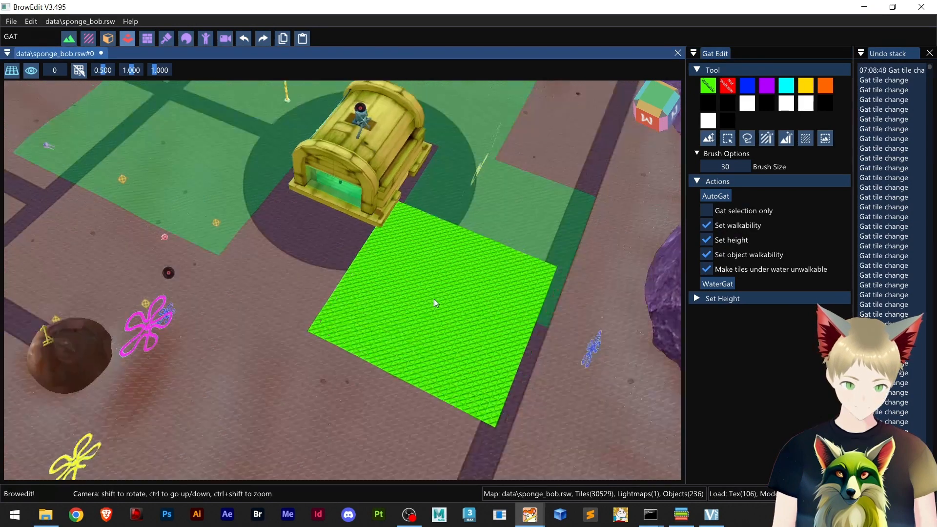
pyautogui.click(392, 330)
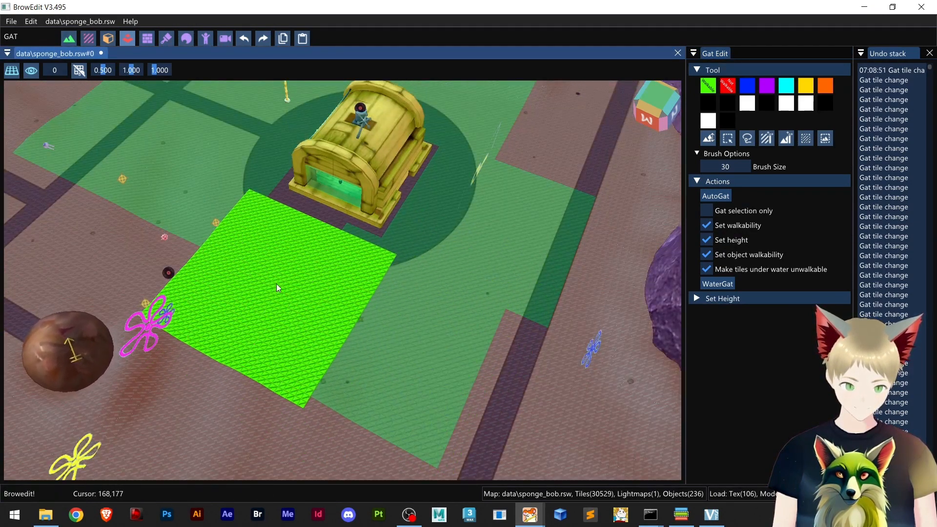
pyautogui.click(285, 281)
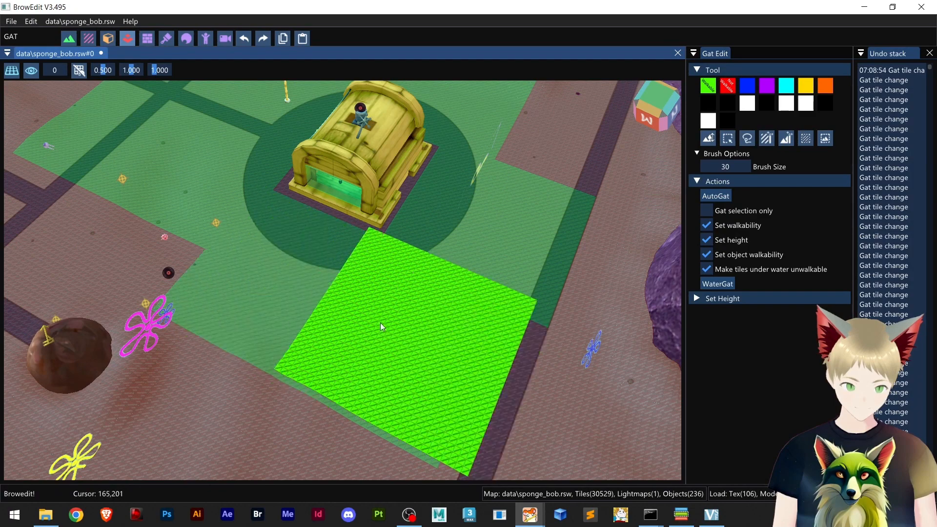
pyautogui.moveTo(380, 323)
pyautogui.mouseDown(button='right')
pyautogui.moveTo(625, 313)
pyautogui.moveTo(469, 289)
pyautogui.moveTo(465, 323)
pyautogui.moveTo(471, 301)
pyautogui.mouseUp(button='right')
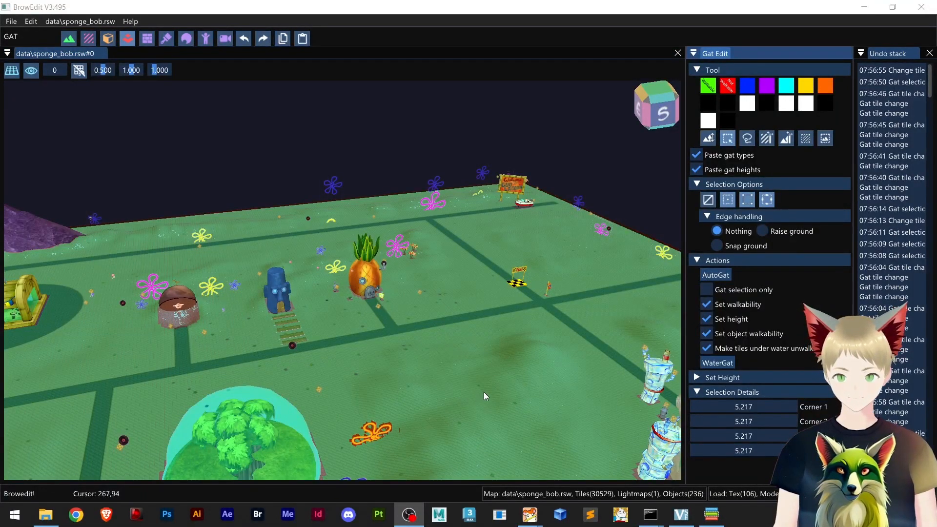
# Step: Inspect the walkable tile coverage across the map and close up around the taxi stand
pyautogui.moveTo(498, 386); pyautogui.dragTo(487, 471, button='right')
pyautogui.moveTo(513, 399); pyautogui.dragTo(487, 353, button='right')
pyautogui.scroll(-1, 530, 396)
pyautogui.scroll(6, 534, 401)
pyautogui.scroll(5, 487, 353)
pyautogui.moveTo(572, 388); pyautogui.dragTo(359, 395, button='right')
pyautogui.scroll(6, 425, 400)
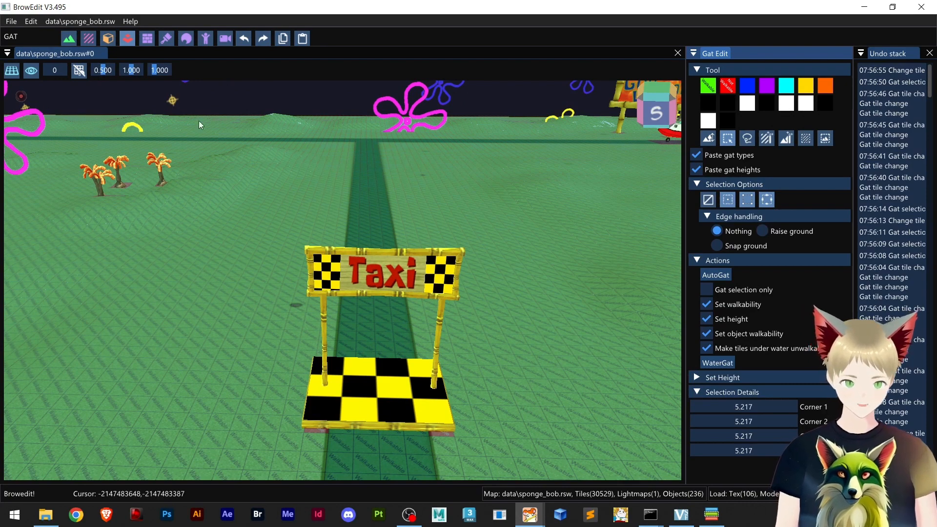
# Step: Switch to File Explorer, open the data folder in 01_Client and select all five sponge_bob files
pyautogui.click(46, 520)
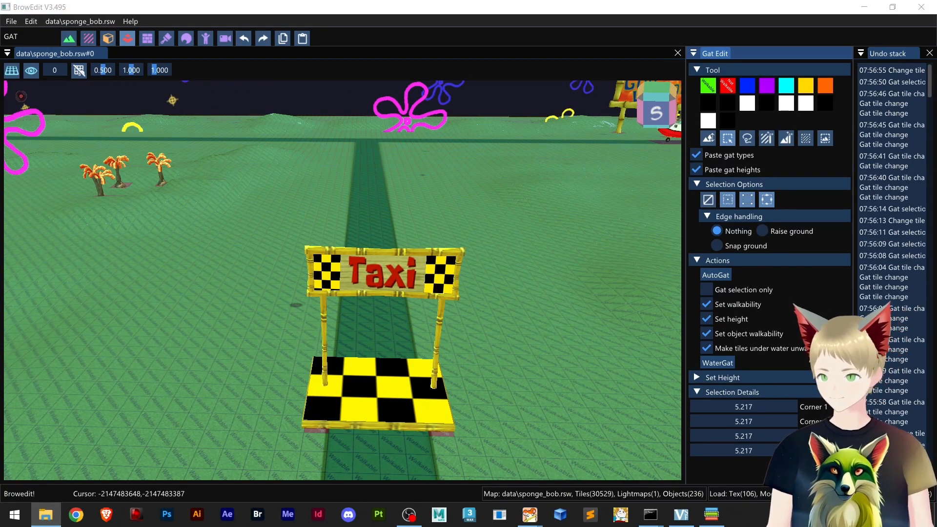
pyautogui.moveTo(936, 19); pyautogui.dragTo(583, 1)
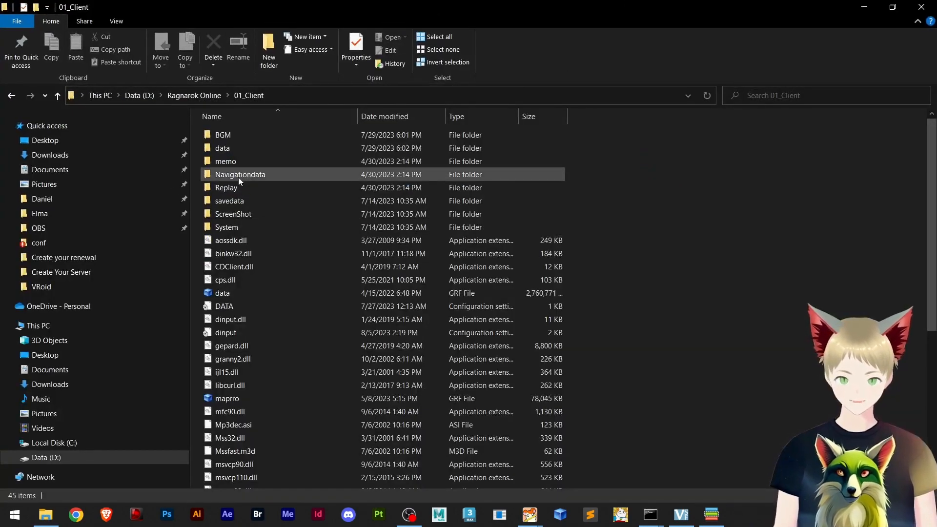
pyautogui.doubleClick(226, 149)
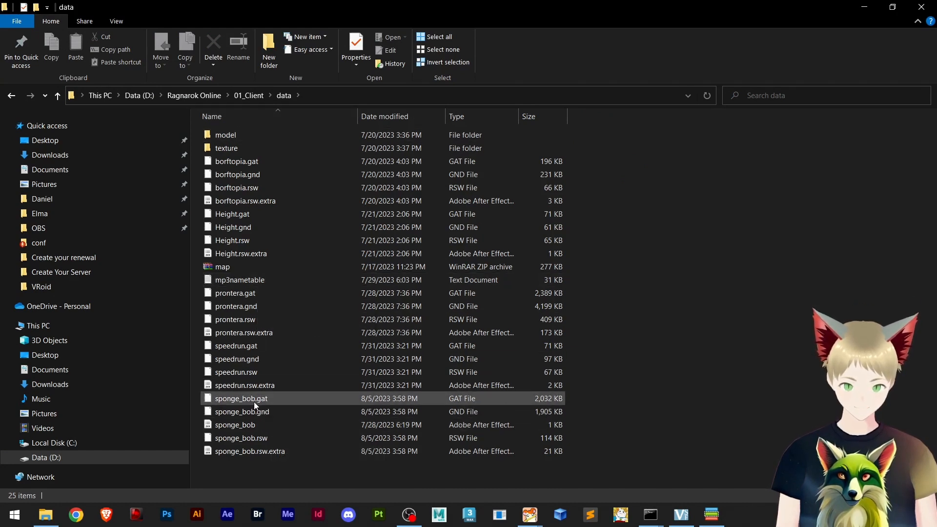
pyautogui.moveTo(256, 471); pyautogui.dragTo(232, 387)
pyautogui.click(269, 466)
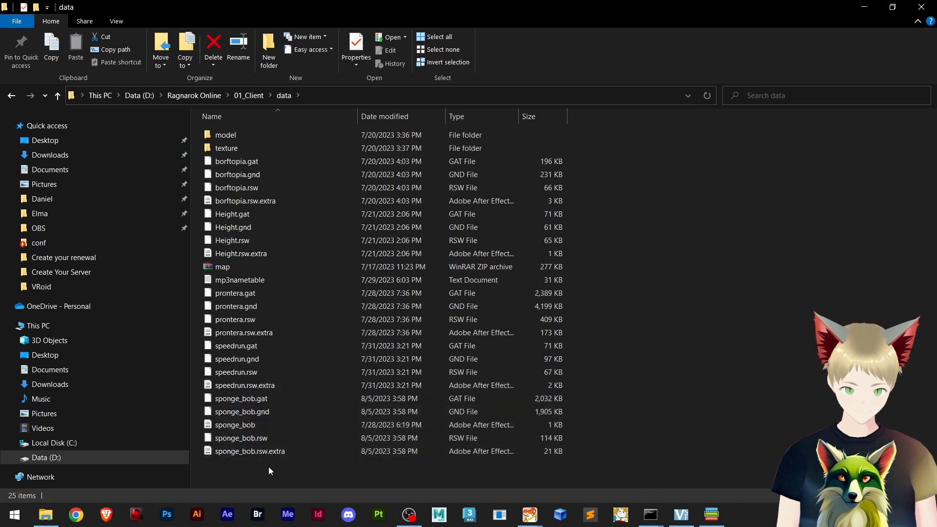
pyautogui.moveTo(260, 475); pyautogui.dragTo(228, 401)
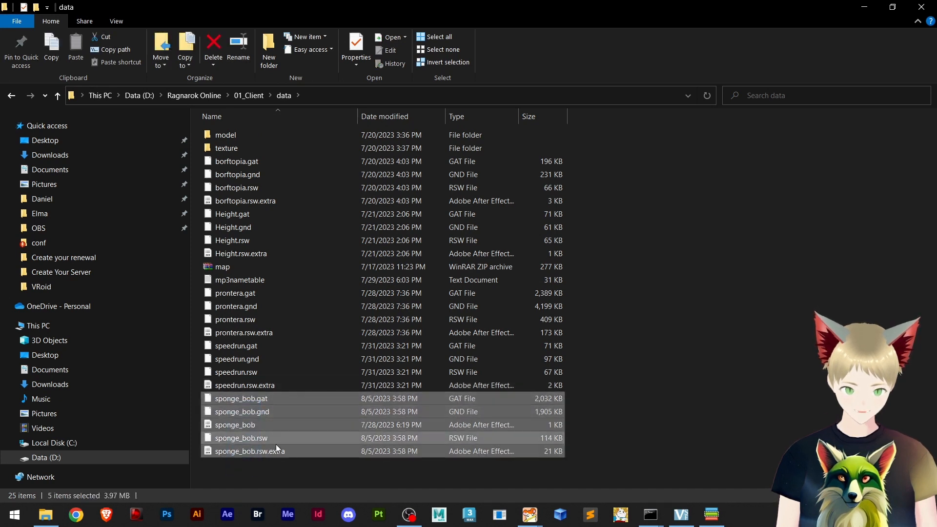
# Step: Switch to the Mapcache editor, place its window beside the file list and select the sponge_bob map entry
pyautogui.click(711, 515)
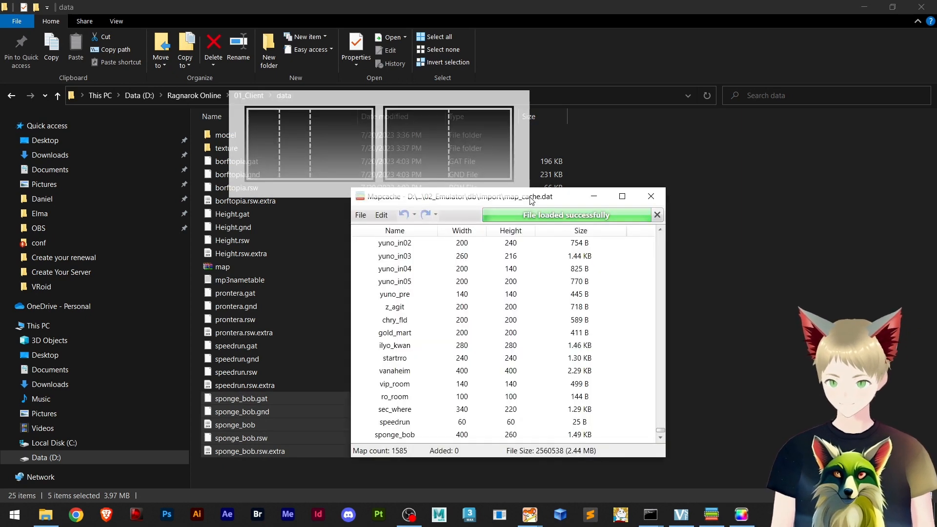
pyautogui.moveTo(346, 208); pyautogui.dragTo(233, 176)
pyautogui.moveTo(408, 189); pyautogui.dragTo(549, 188)
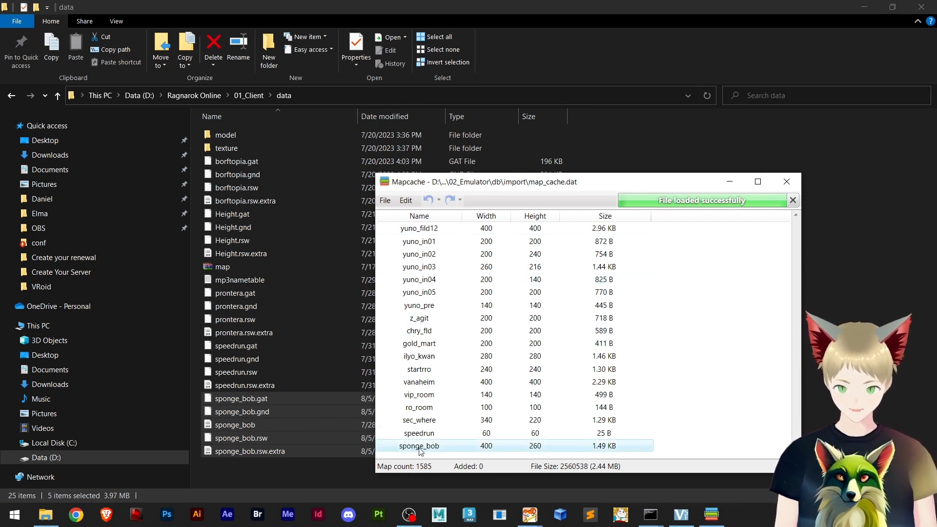
pyautogui.click(497, 451)
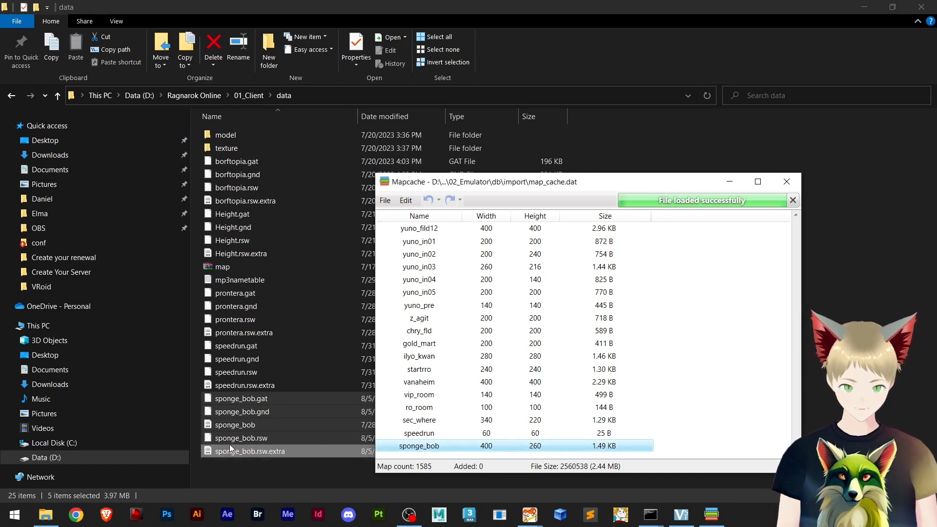
# Step: Add sponge_bob.rsw from the data folder to the map cache and close the Mapcache editor without saving
pyautogui.click(260, 468)
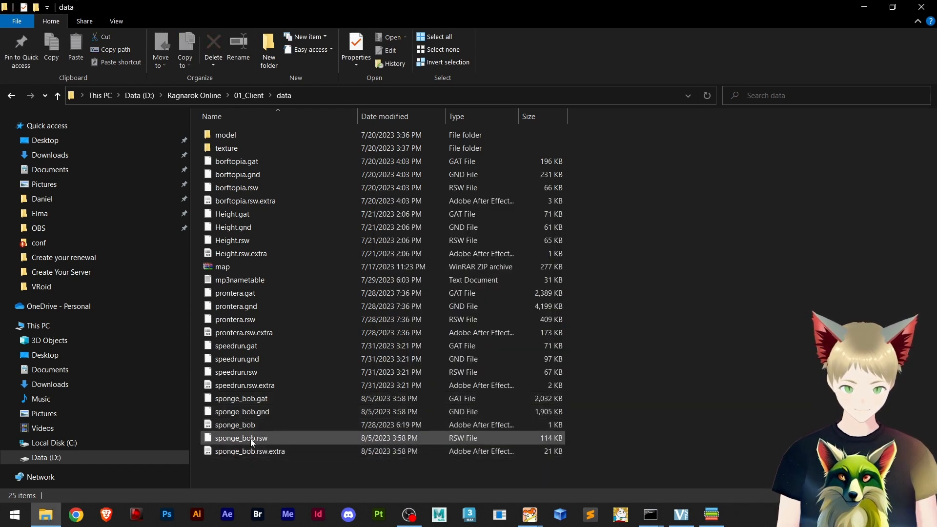
pyautogui.moveTo(250, 438); pyautogui.dragTo(527, 453)
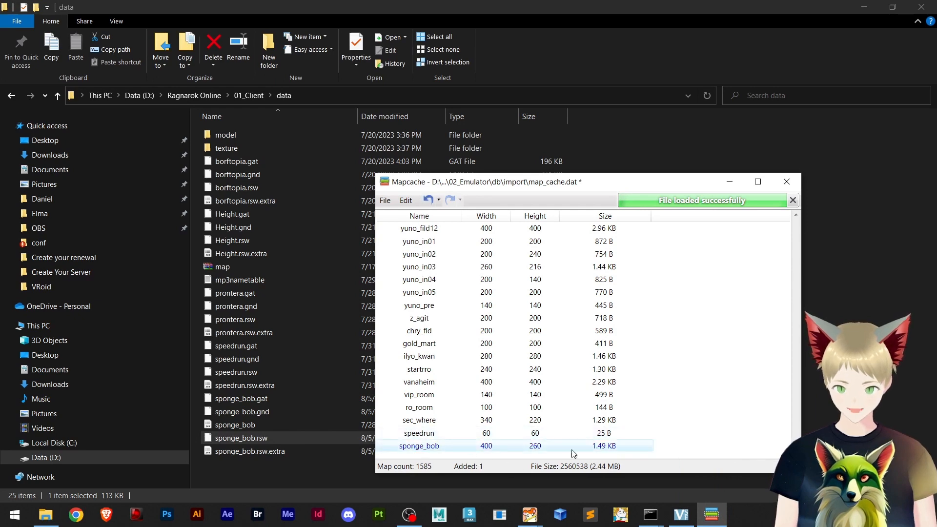
pyautogui.click(779, 182)
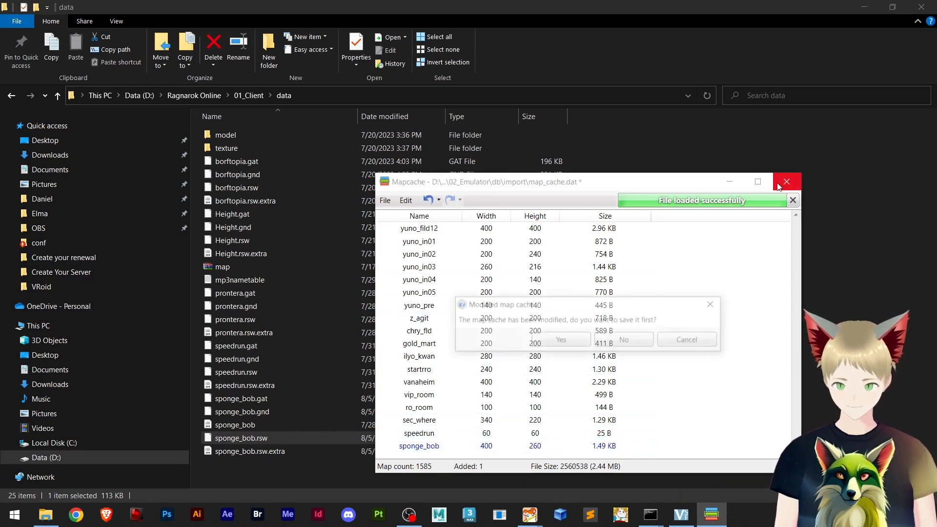
pyautogui.click(627, 345)
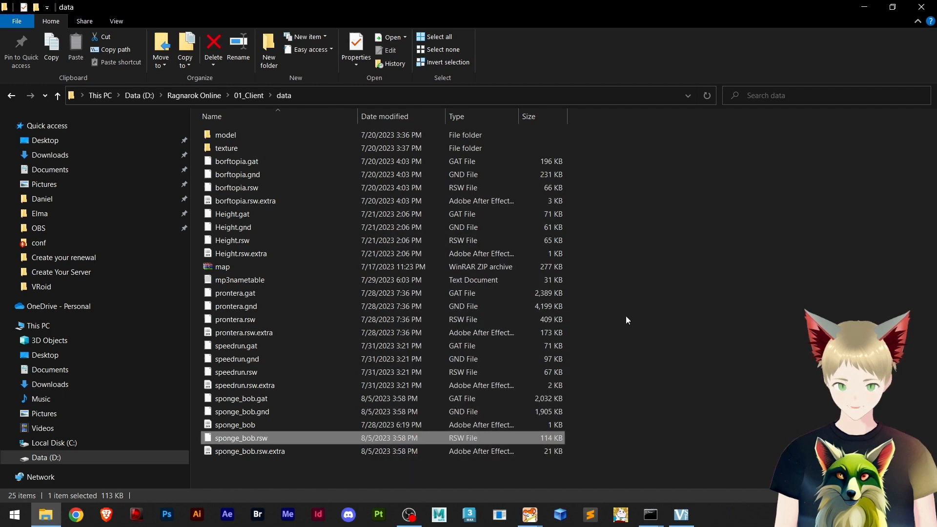
# Step: Switch to BrowEdit and select the gat tiles covering the taxi stand's checkered platform
pyautogui.click(863, 8)
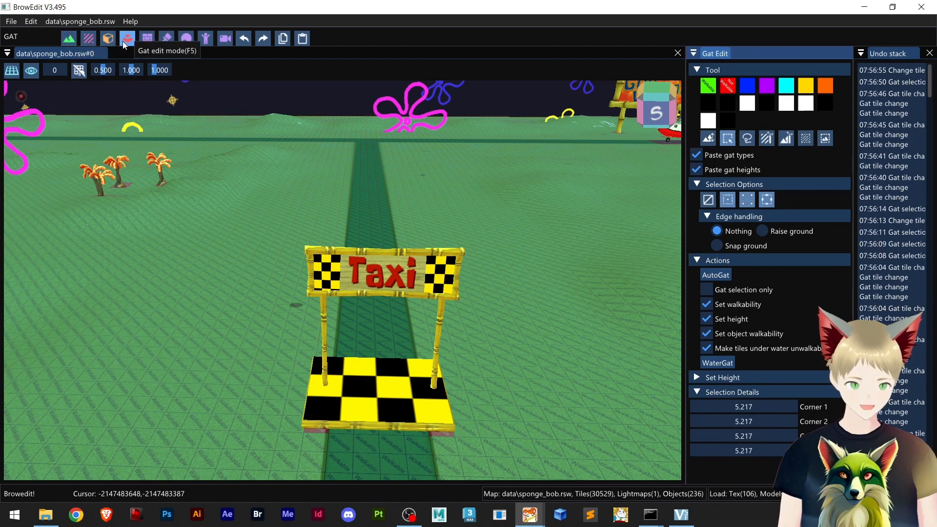
pyautogui.scroll(-2, 359, 380)
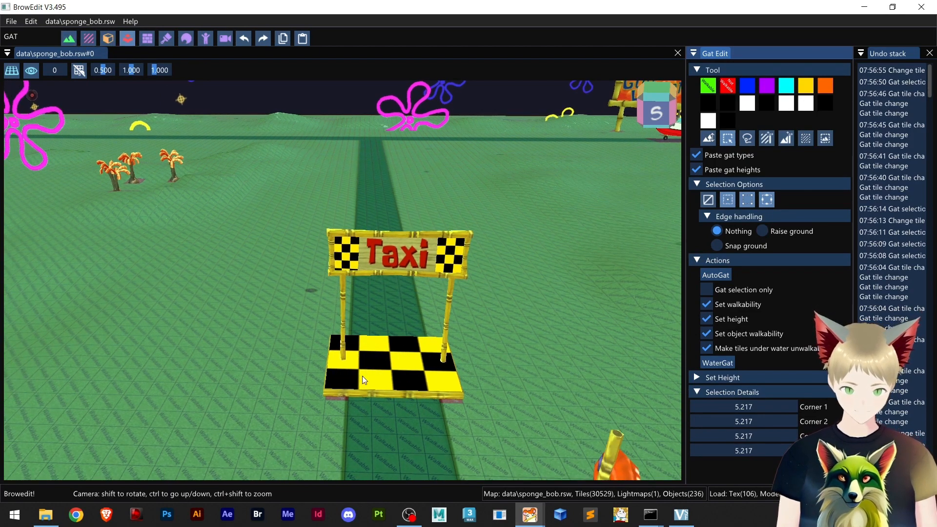
pyautogui.moveTo(366, 341); pyautogui.dragTo(367, 349)
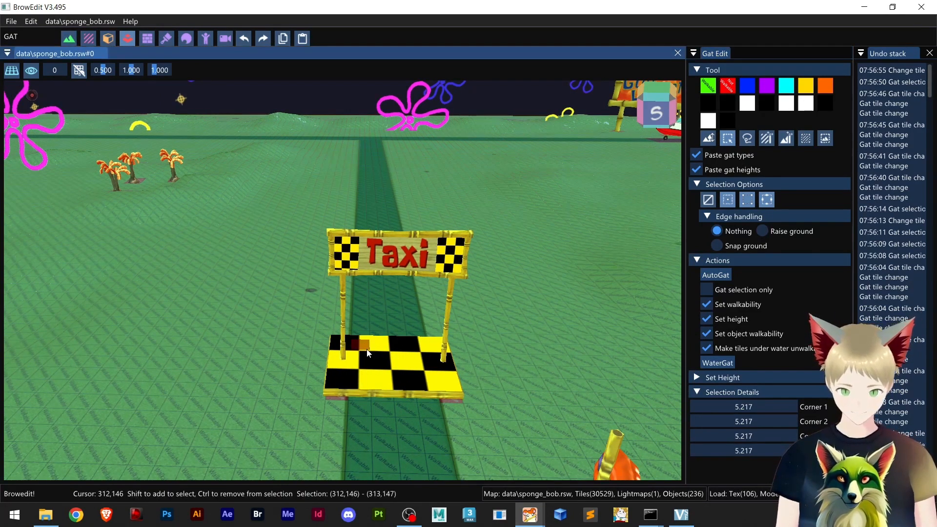
pyautogui.moveTo(412, 384); pyautogui.dragTo(419, 393)
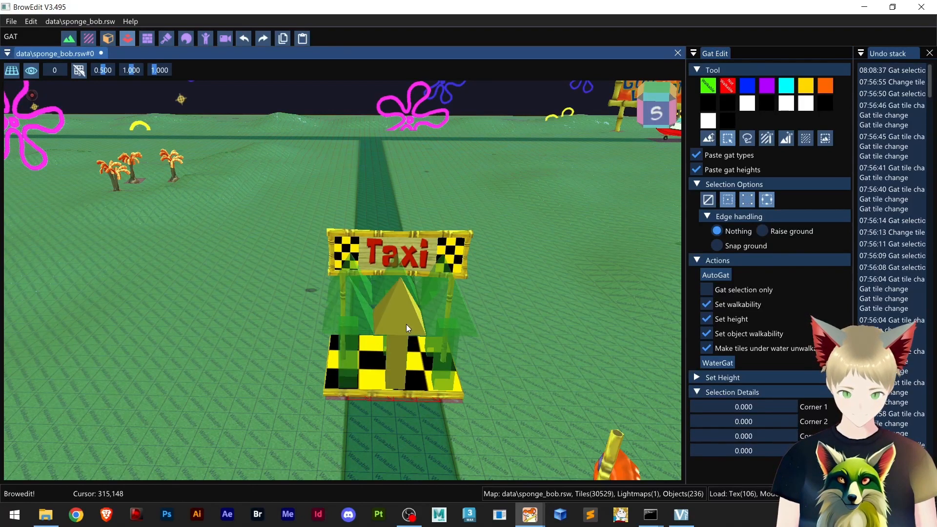
# Step: Try to raise the selected taxi stand tiles with a height arrow and undo the change
pyautogui.keyDown('shift'); pyautogui.moveTo(406, 324); pyautogui.dragTo(457, 347, button='middle'); pyautogui.keyUp('shift')
pyautogui.keyDown('shift'); pyautogui.moveTo(456, 347); pyautogui.dragTo(485, 337, button='right'); pyautogui.keyUp('shift')
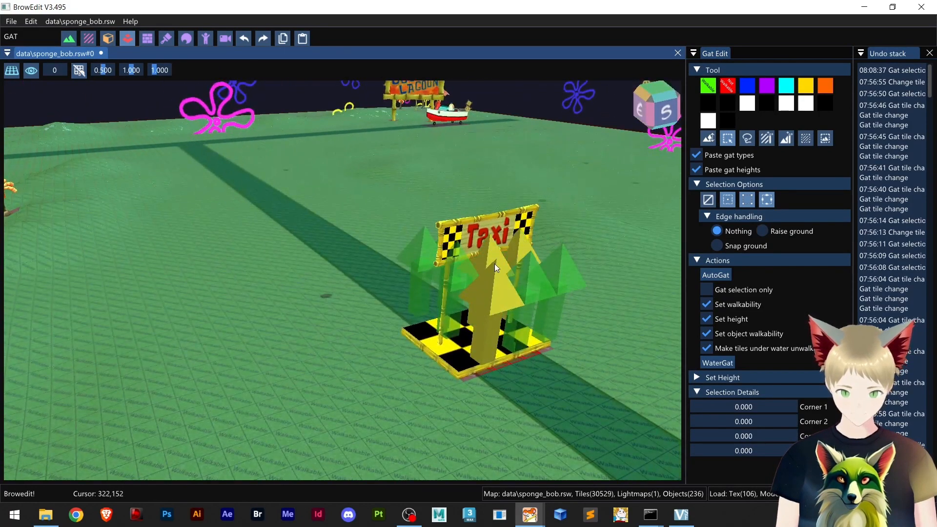
pyautogui.moveTo(494, 264); pyautogui.dragTo(492, 245)
pyautogui.hotkey('ctrl', 'z')
pyautogui.hotkey('ctrl', 'z')
pyautogui.hotkey('ctrl', 'z')
pyautogui.keyDown('shift'); pyautogui.moveTo(496, 260); pyautogui.dragTo(499, 297, button='right'); pyautogui.keyUp('shift')
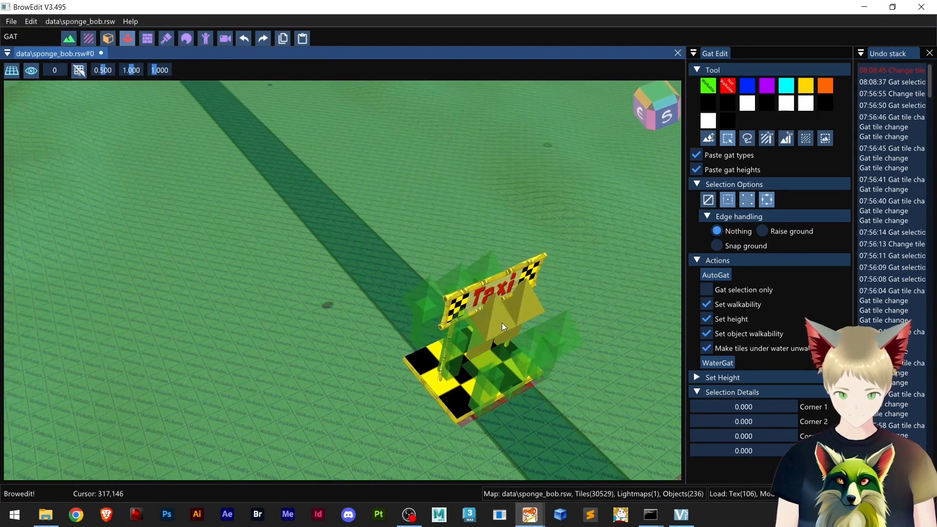
# Step: Raise the selected taxi stand tiles to a height of about 11.3 and set the gadget scale to 0.389
pyautogui.moveTo(488, 329); pyautogui.dragTo(490, 325)
pyautogui.keyDown('shift'); pyautogui.moveTo(475, 344); pyautogui.dragTo(508, 299, button='right'); pyautogui.keyUp('shift')
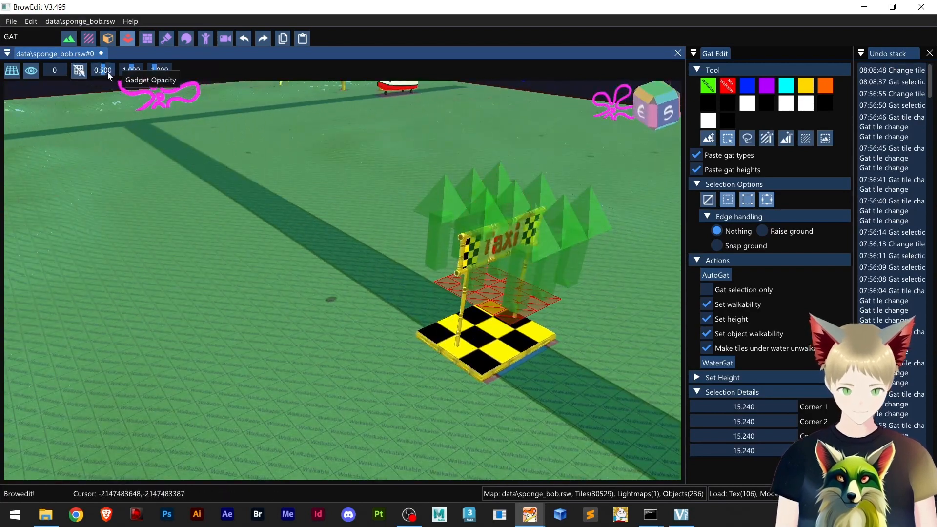
pyautogui.moveTo(138, 73)
pyautogui.mouseDown()
pyautogui.moveTo(117, 73)
pyautogui.moveTo(125, 75)
pyautogui.mouseUp()
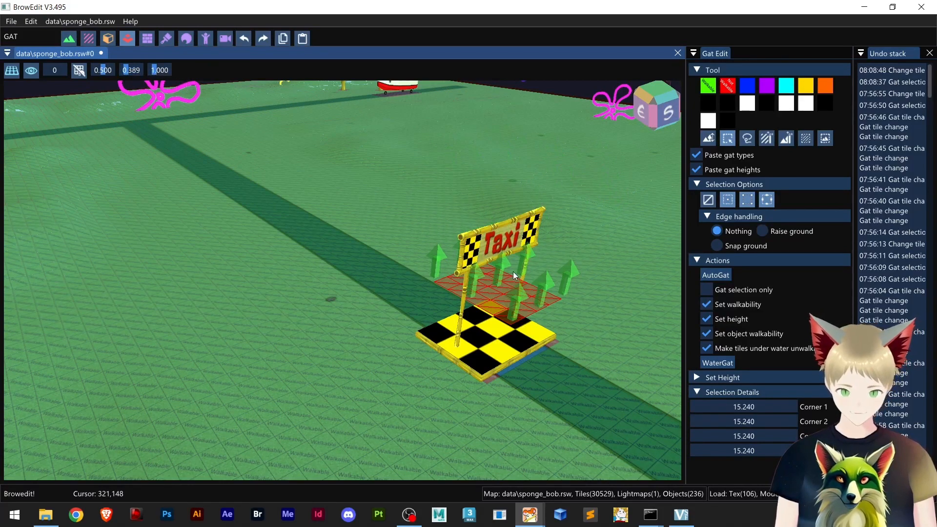
pyautogui.moveTo(504, 272); pyautogui.dragTo(498, 327)
# Step: Lower the selected taxi stand tiles to a height of about 1.98, level with the platform surface
pyautogui.moveTo(499, 324); pyautogui.dragTo(469, 315, button='right')
pyautogui.scroll(5, 411, 285)
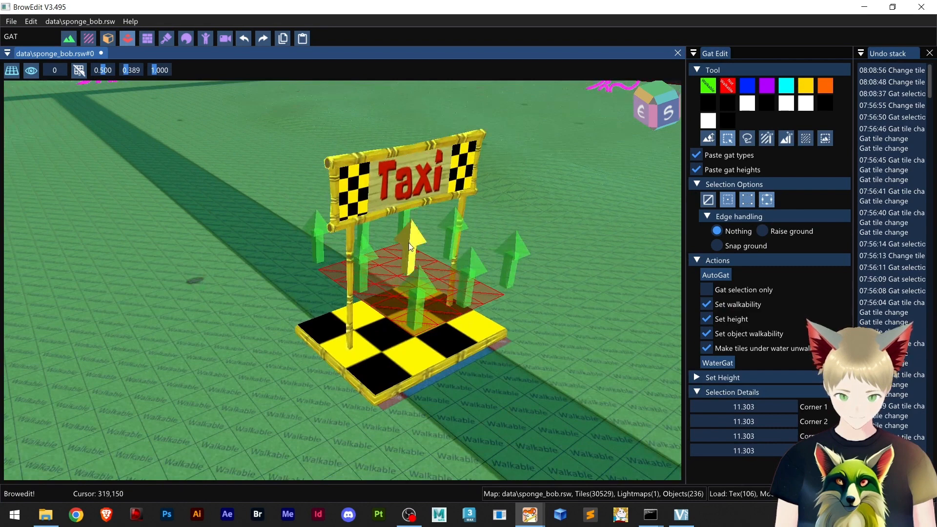
pyautogui.moveTo(410, 246)
pyautogui.mouseDown()
pyautogui.moveTo(410, 302)
pyautogui.moveTo(416, 263)
pyautogui.mouseUp()
pyautogui.doubleClick(738, 405)
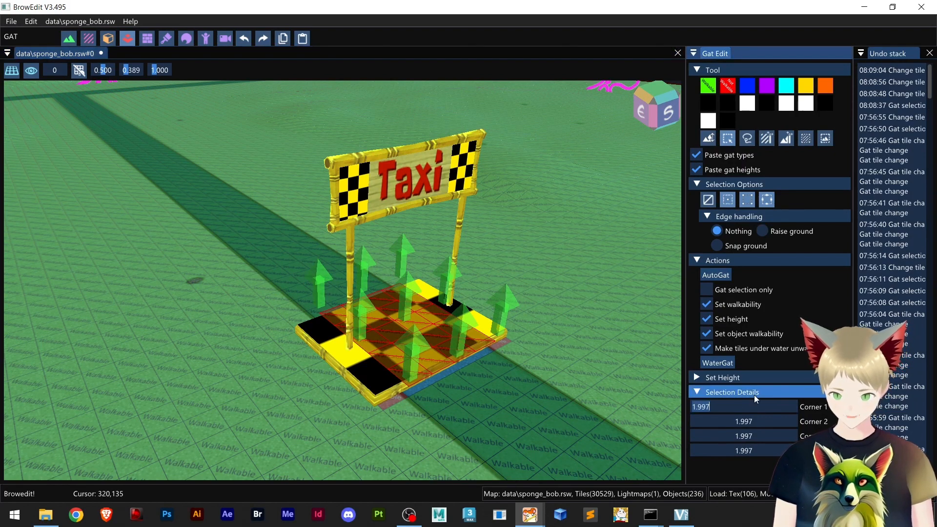
pyautogui.hotkey('ctrl', 'a')
pyautogui.write('1')
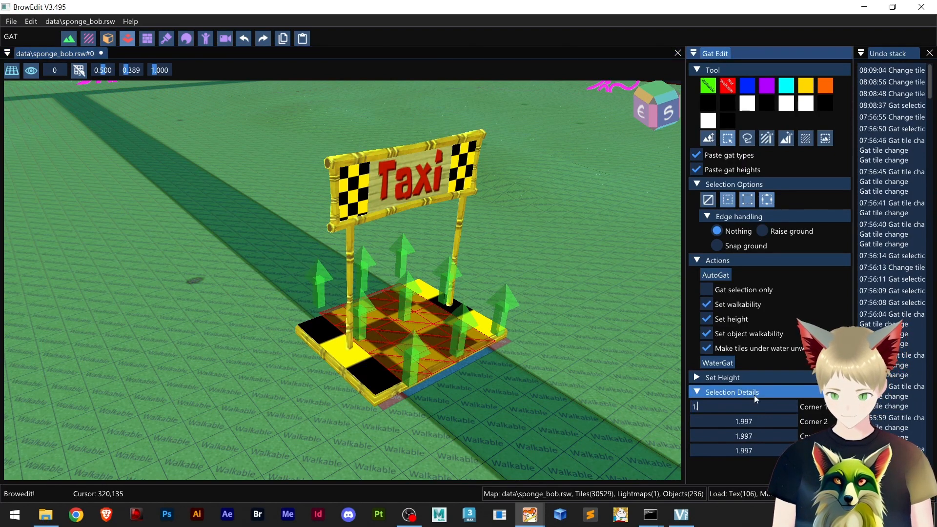
pyautogui.press('Escape')
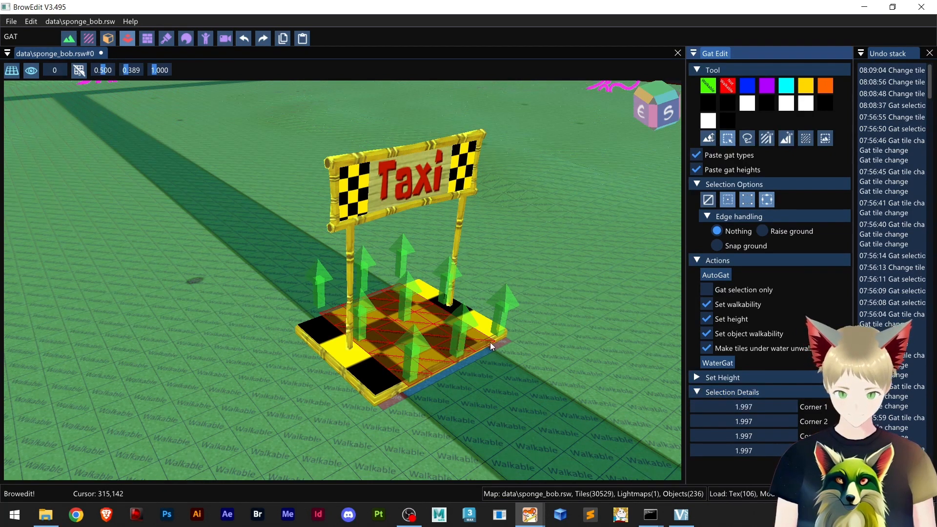
pyautogui.hotkey('ctrl', 'z')
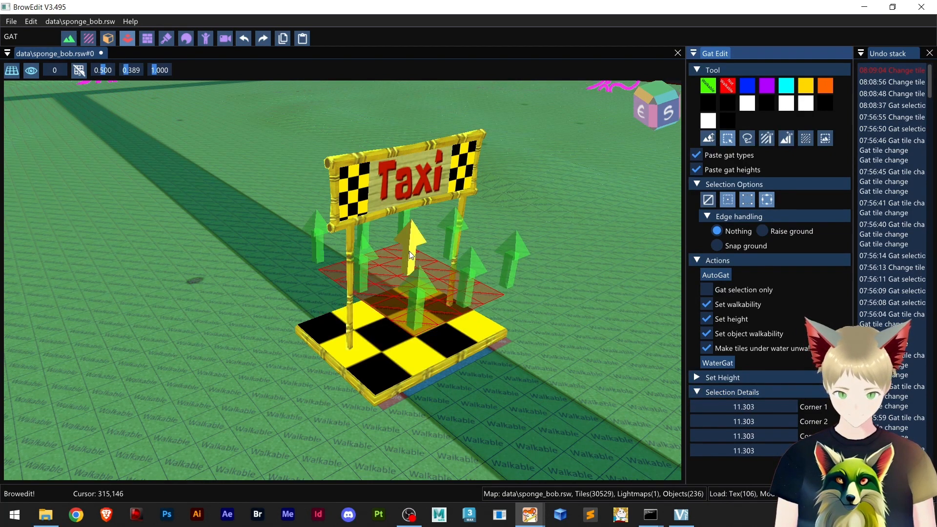
pyautogui.moveTo(410, 255); pyautogui.dragTo(409, 290)
# Step: Select the gat tiles on the second taxi stand's platform, near the Chum Bucket, and raise them to about 1.99
pyautogui.scroll(-10, 408, 289)
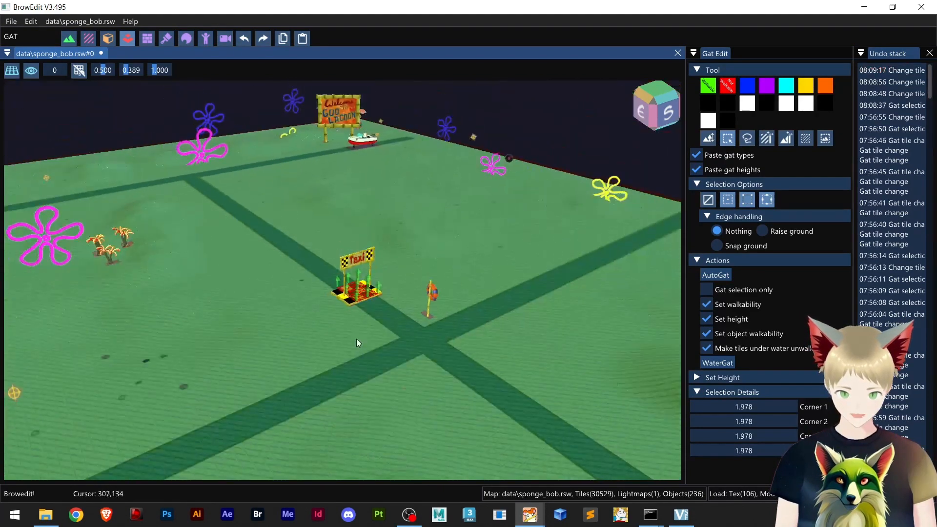
pyautogui.moveTo(348, 338); pyautogui.dragTo(331, 357, button='middle')
pyautogui.moveTo(331, 357); pyautogui.dragTo(507, 312, button='right')
pyautogui.moveTo(407, 305); pyautogui.dragTo(464, 361)
pyautogui.click(443, 317)
pyautogui.moveTo(438, 315); pyautogui.dragTo(442, 309)
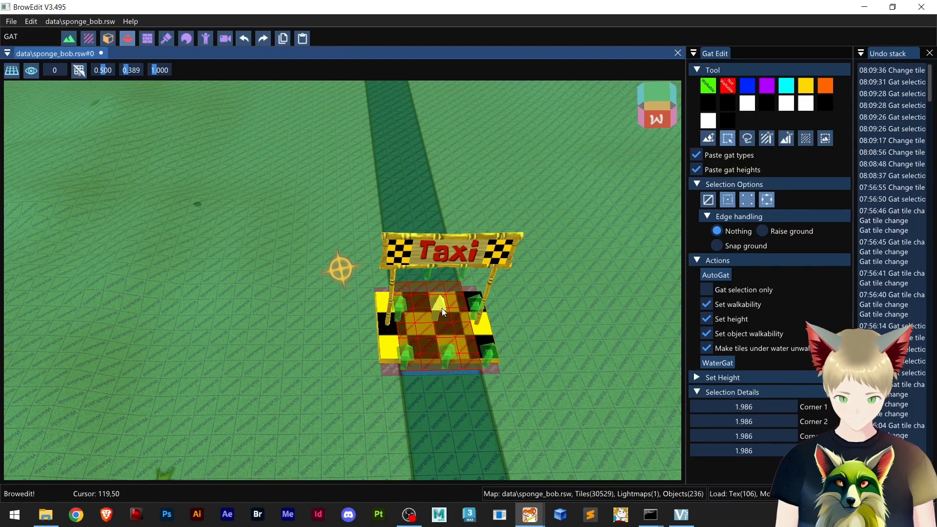
# Step: Examine the tile heights across the map, especially the wooden steps in front of Squidward's house and the Chum Bucket area
pyautogui.keyDown('shift'); pyautogui.moveTo(441, 308); pyautogui.dragTo(292, 319, button='right'); pyautogui.keyUp('shift')
pyautogui.scroll(-15, 341, 309)
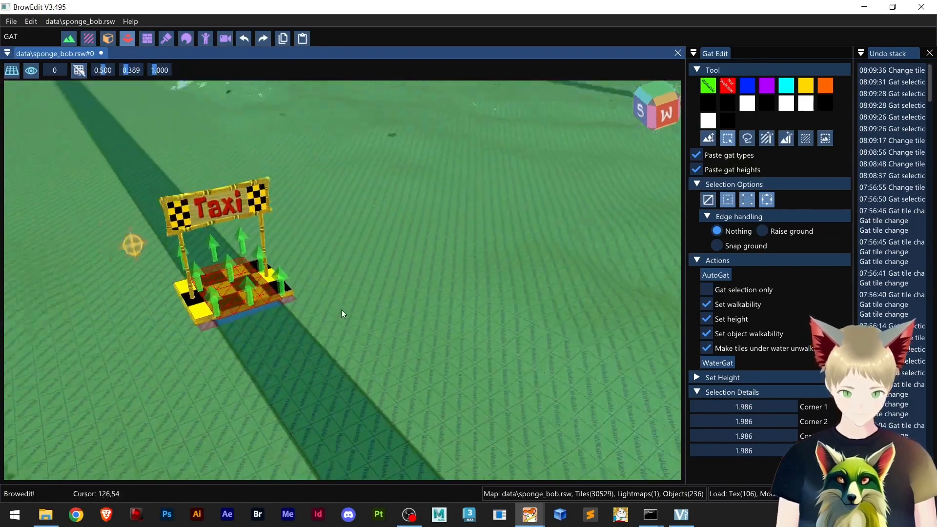
pyautogui.moveTo(417, 318); pyautogui.dragTo(205, 302, button='right')
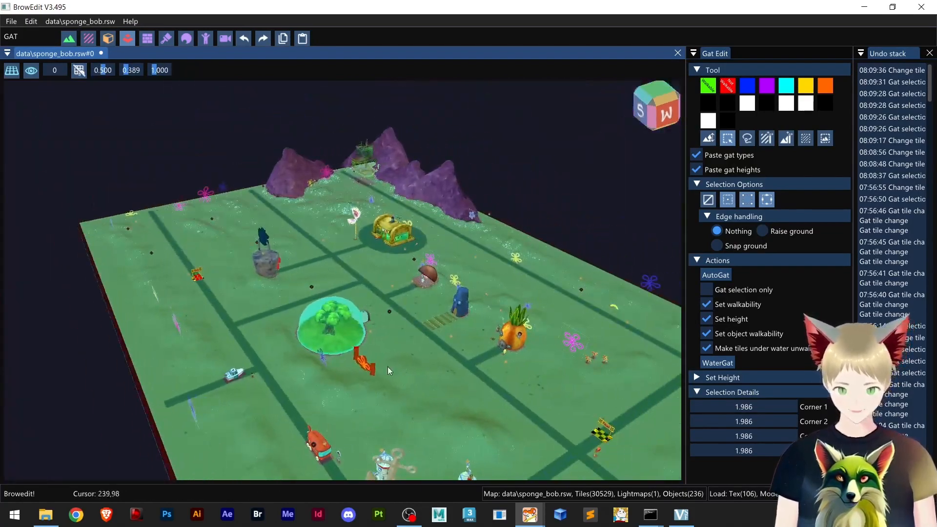
pyautogui.moveTo(387, 367); pyautogui.dragTo(309, 327, button='right')
pyautogui.moveTo(424, 370); pyautogui.dragTo(328, 358, button='right')
pyautogui.scroll(5, 372, 356)
pyautogui.scroll(4, 328, 359)
pyautogui.scroll(3, 204, 382)
pyautogui.moveTo(203, 383); pyautogui.dragTo(396, 379, button='right')
pyautogui.scroll(3, 470, 372)
pyautogui.moveTo(469, 372); pyautogui.dragTo(478, 357, button='right')
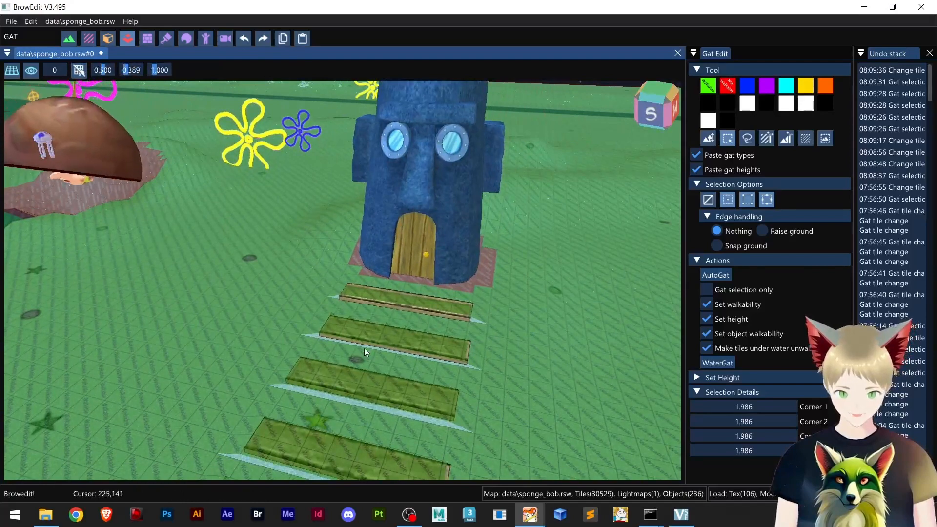
pyautogui.moveTo(373, 284); pyautogui.dragTo(305, 377, button='right')
pyautogui.scroll(3, 313, 342)
pyautogui.moveTo(482, 300); pyautogui.dragTo(480, 325, button='right')
pyautogui.scroll(-10, 371, 335)
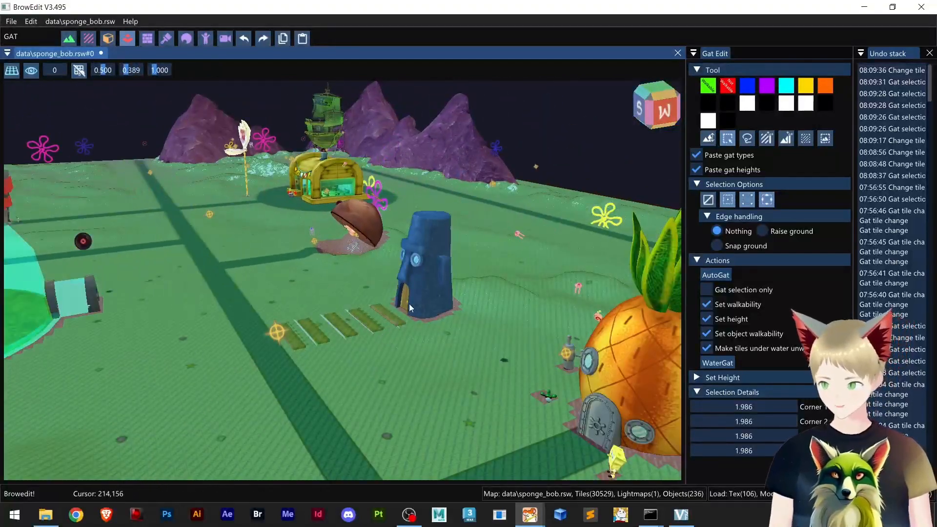
pyautogui.moveTo(409, 304); pyautogui.dragTo(487, 383, button='right')
pyautogui.moveTo(480, 352); pyautogui.dragTo(610, 288, button='right')
pyautogui.scroll(-8, 465, 322)
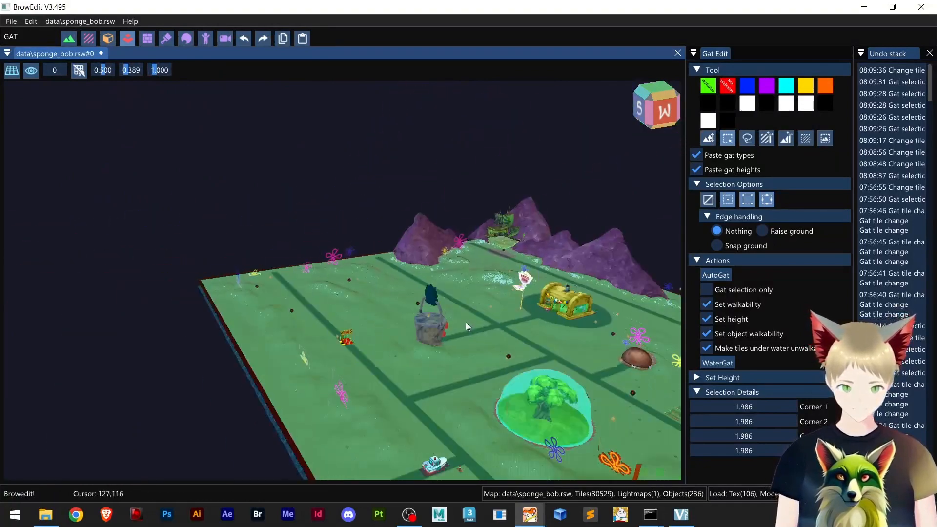
pyautogui.scroll(6, 466, 322)
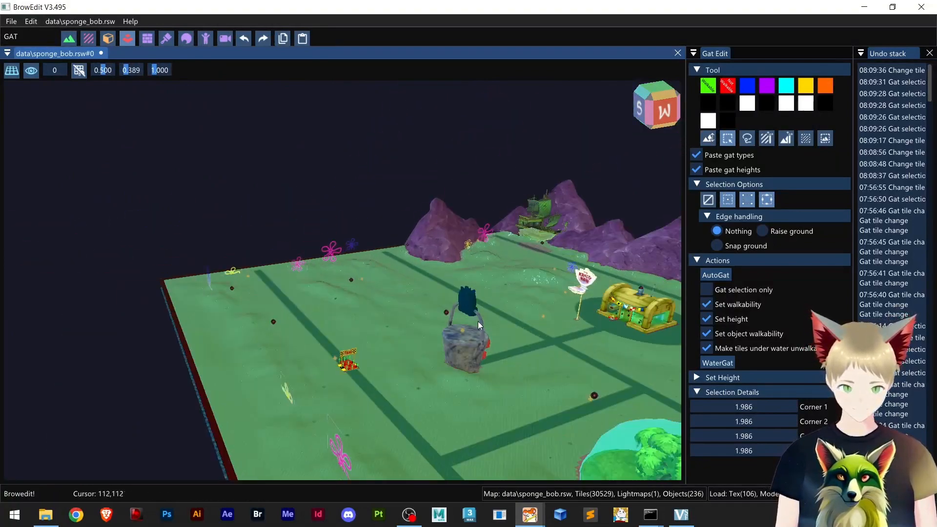
pyautogui.moveTo(481, 329); pyautogui.dragTo(448, 337, button='right')
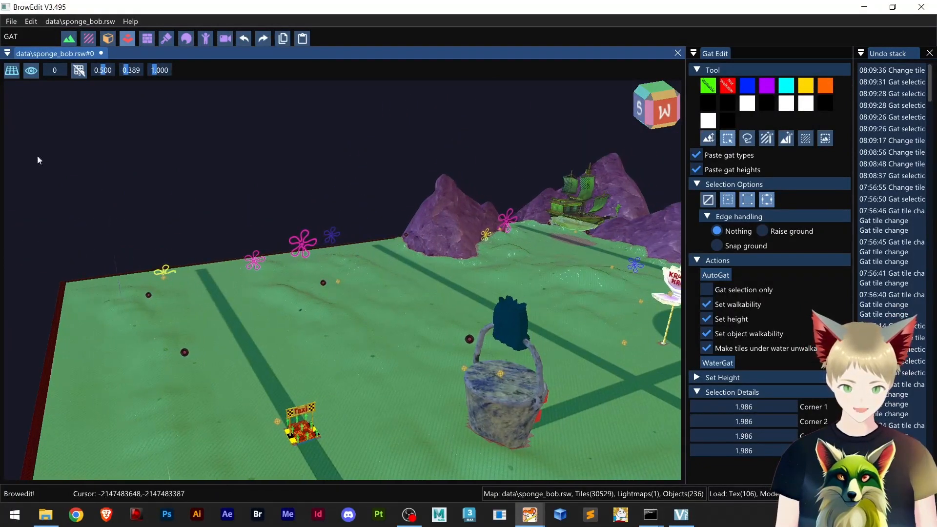
# Step: Save the sponge_bob map and switch to the File Explorer window showing the data folder
pyautogui.click(20, 20)
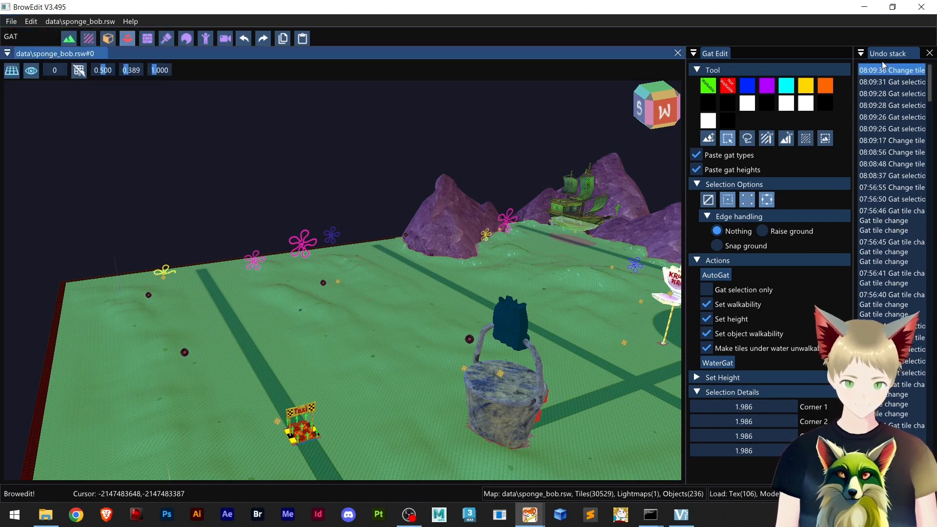
pyautogui.click(46, 515)
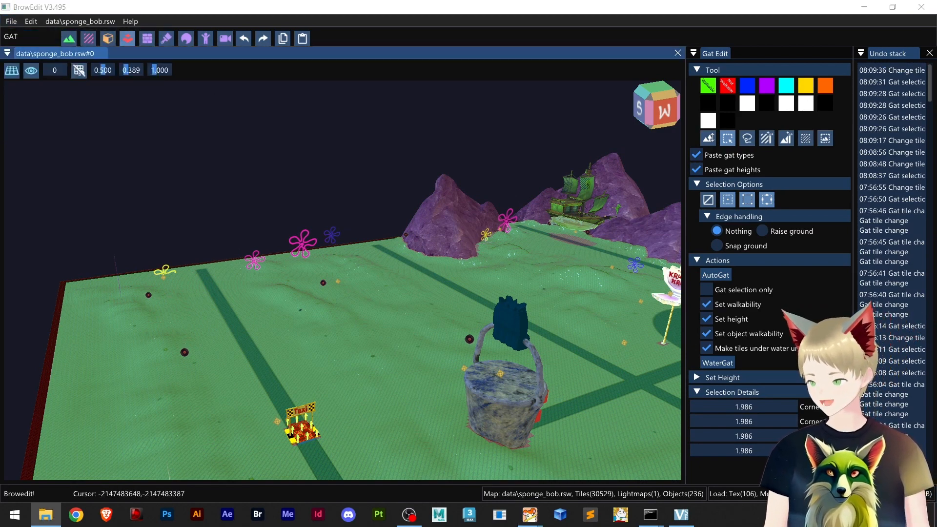
pyautogui.click(749, 394)
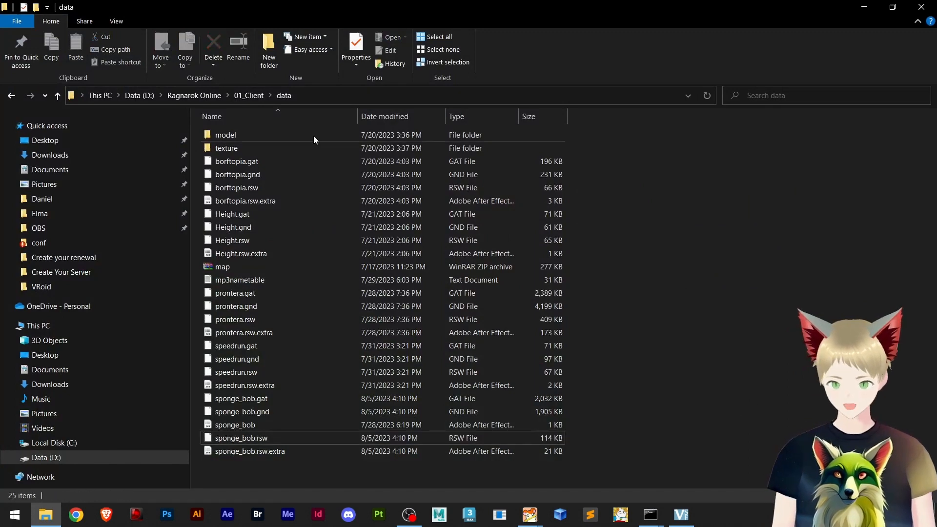
# Step: Go up to the 01_Client folder, narrow its navigation pane and launch the respectRO application
pyautogui.click(248, 97)
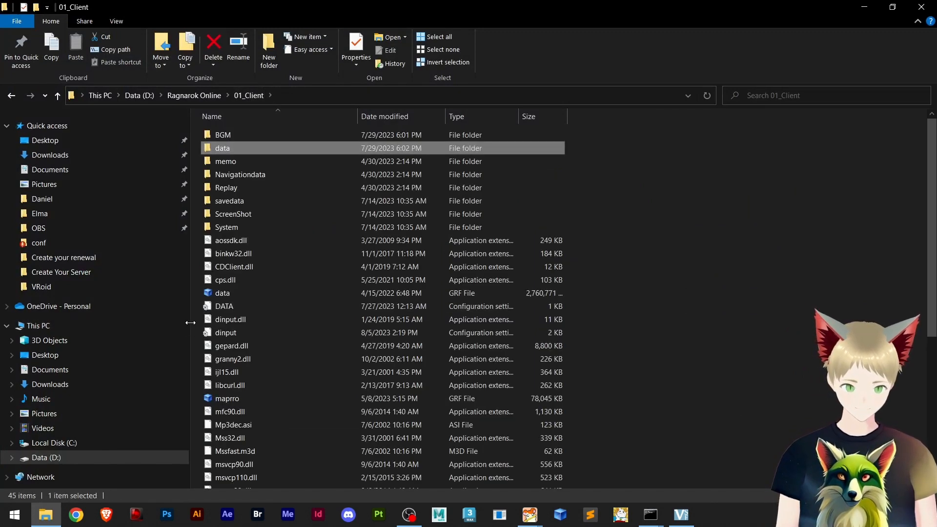
pyautogui.moveTo(190, 323); pyautogui.dragTo(35, 323)
pyautogui.scroll(-6, 212, 366)
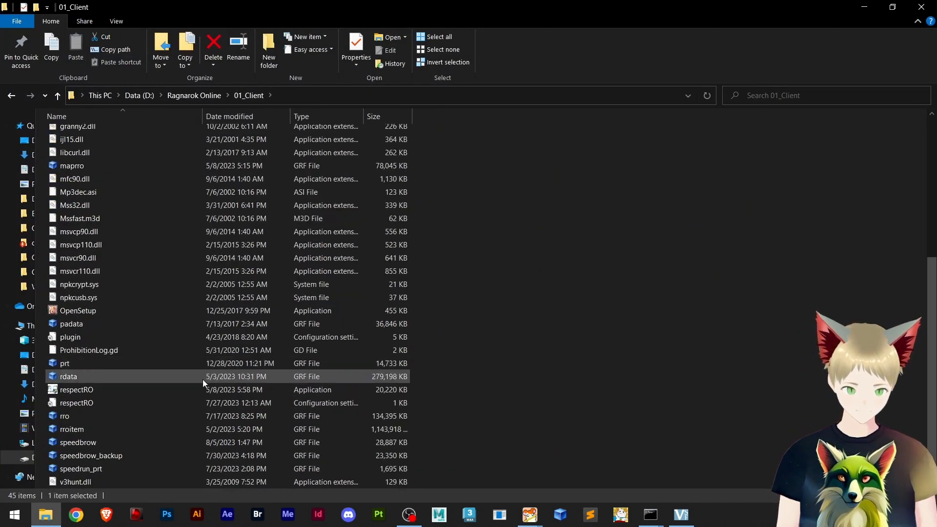
pyautogui.doubleClick(78, 391)
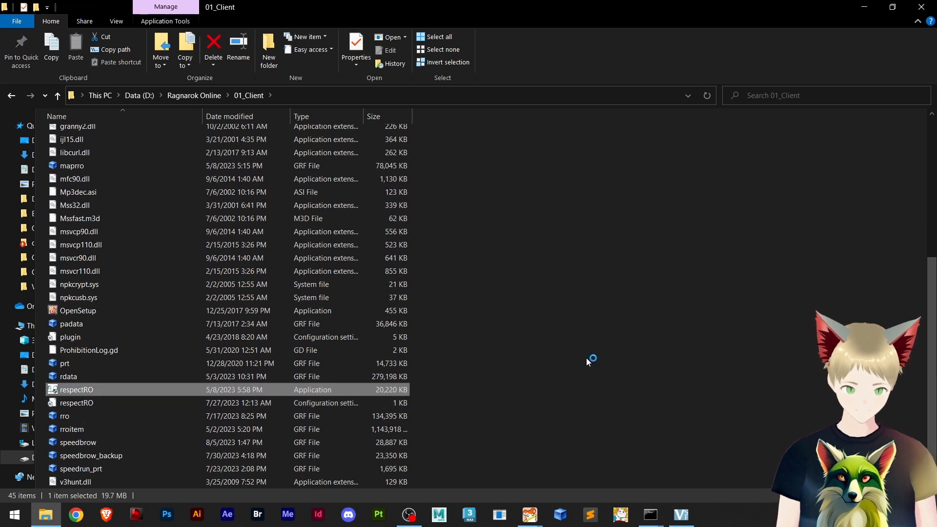
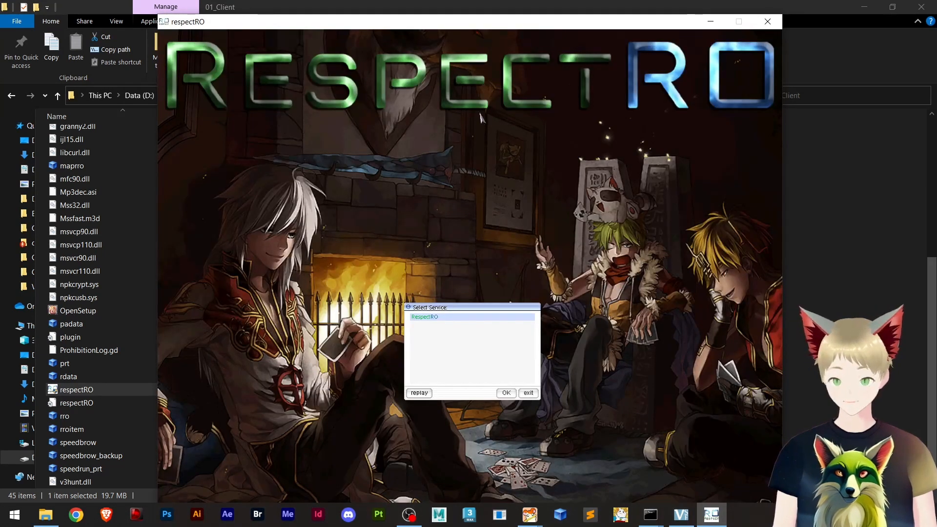
# Step: Choose the RespectRO service and log in with the account ID and password
pyautogui.doubleClick(424, 317)
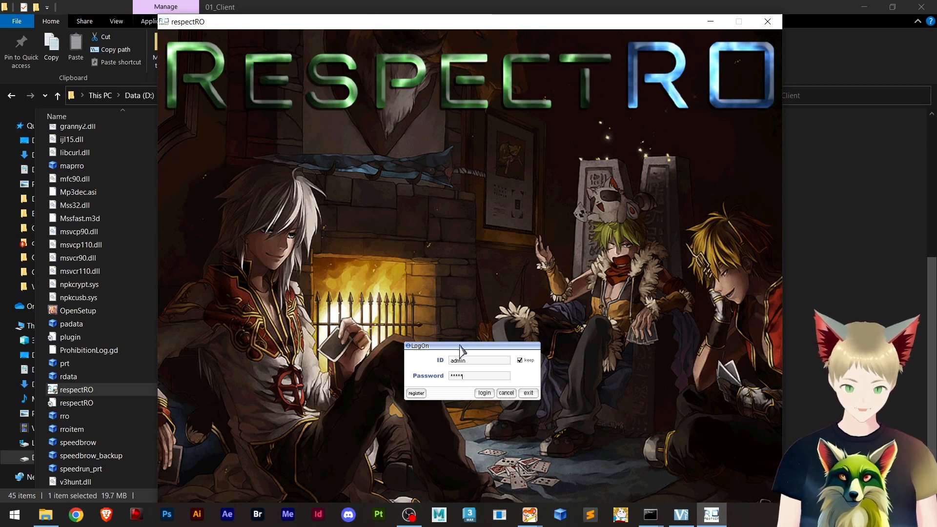
pyautogui.press('Return')
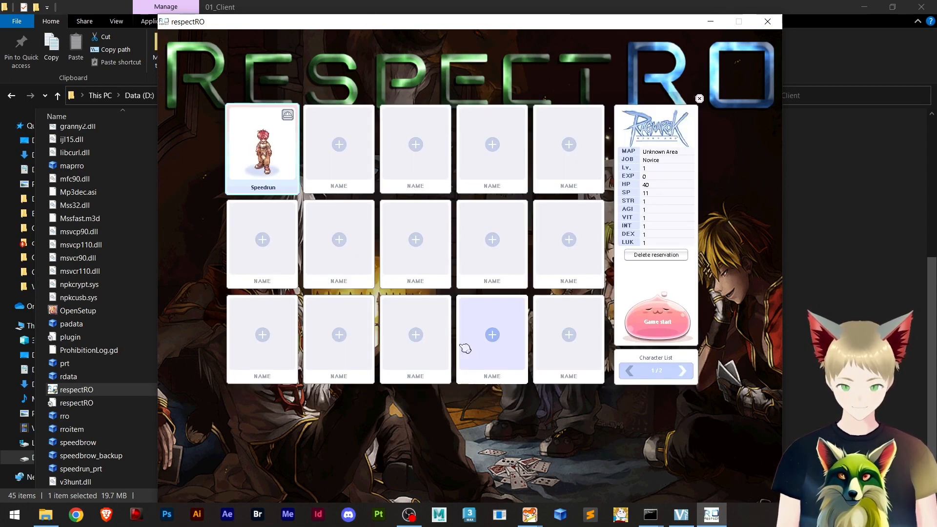
# Step: Enter the game with the first character, dismiss the resource loading error and view the Krusty Krab in the client
pyautogui.press('Return')
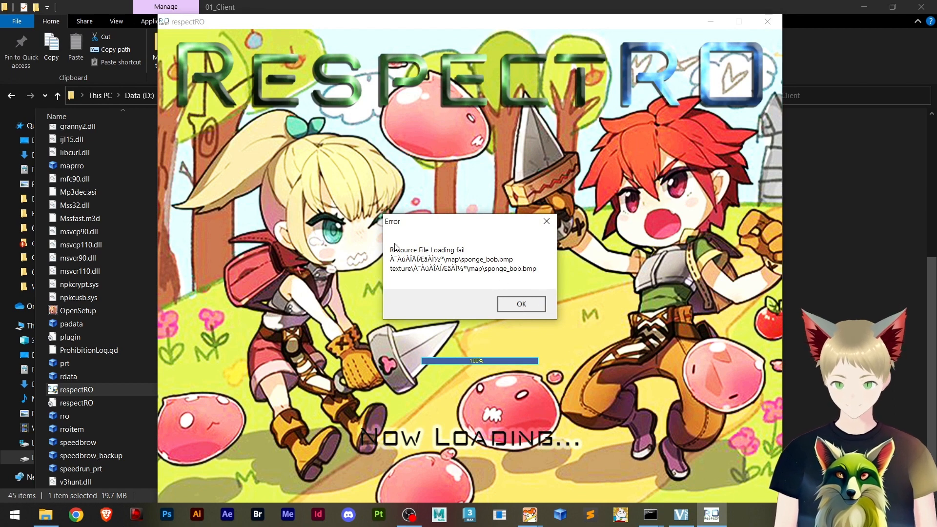
pyautogui.click(517, 308)
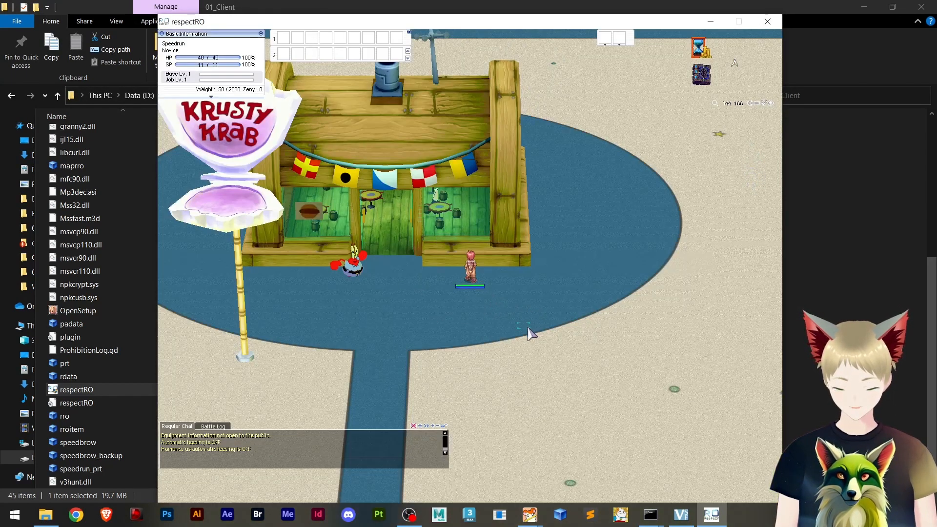
pyautogui.moveTo(493, 312); pyautogui.dragTo(456, 297, button='right')
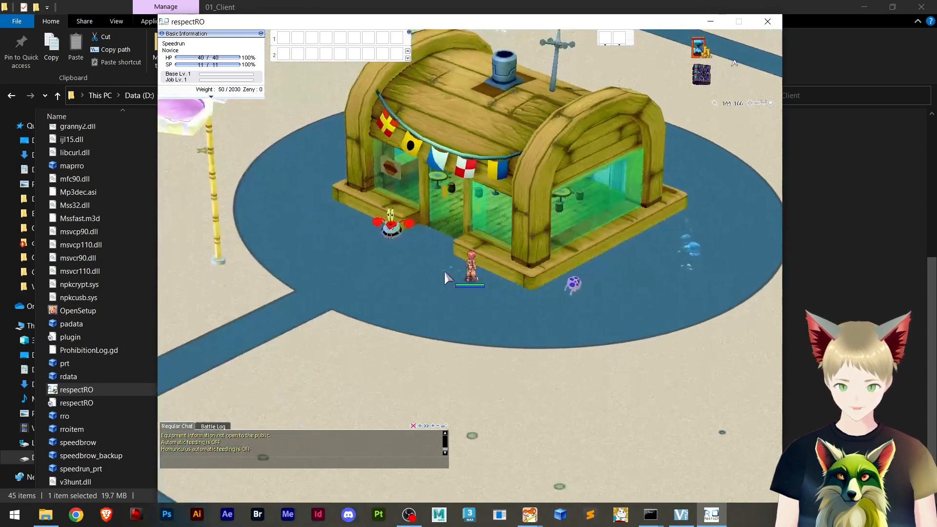
# Step: Walk the character from the outside ledge through the Krusty Krab entrance onto the restaurant floor
pyautogui.click(463, 307)
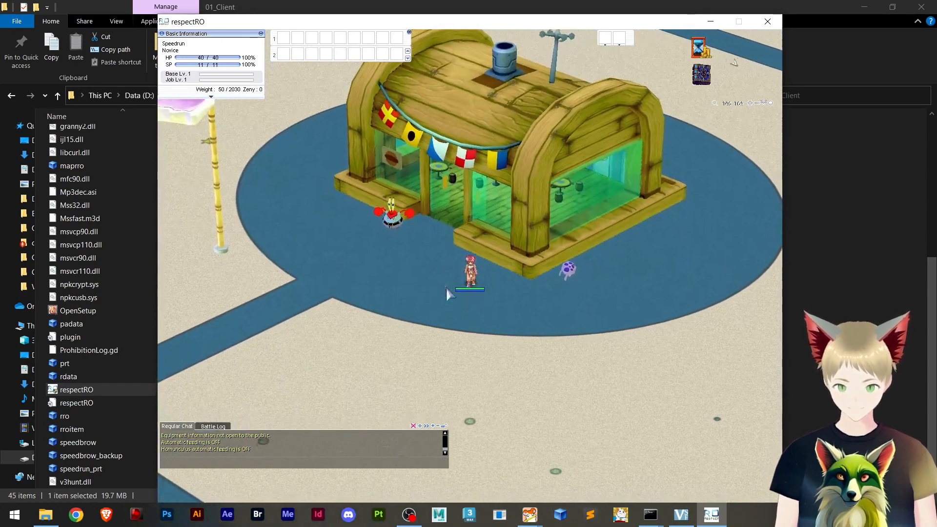
pyautogui.click(456, 253)
pyautogui.moveTo(456, 253)
pyautogui.mouseDown(button='right')
pyautogui.moveTo(460, 271)
pyautogui.moveTo(452, 267)
pyautogui.mouseUp(button='right')
pyautogui.scroll(6, 506, 279)
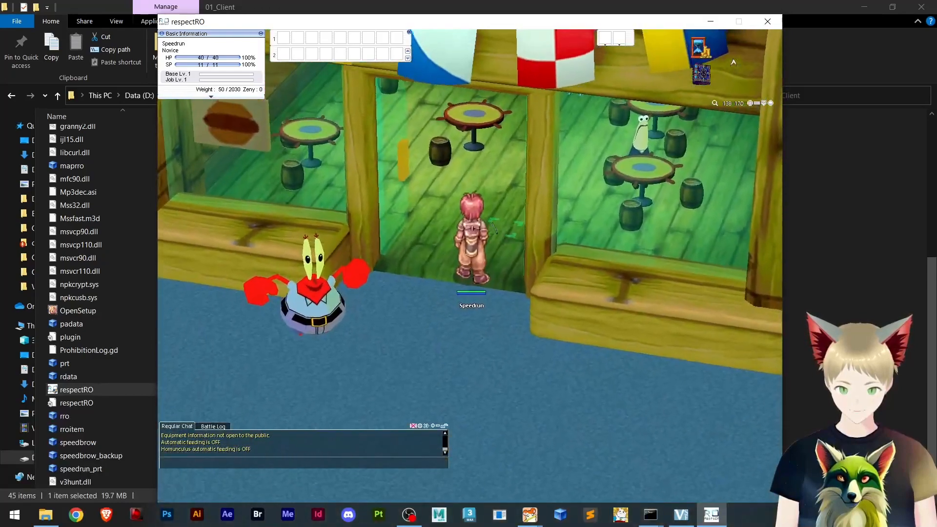
pyautogui.moveTo(493, 226); pyautogui.dragTo(487, 245, button='right')
pyautogui.click(470, 185)
pyautogui.click(504, 234)
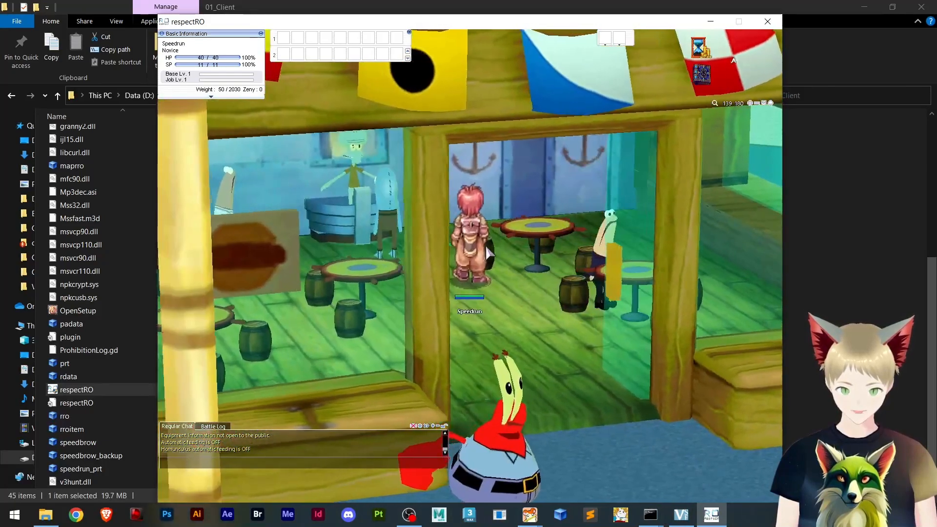
# Step: Walk the character around the tables and barrels inside the Krusty Krab to test the walkable tiles
pyautogui.moveTo(536, 300); pyautogui.dragTo(372, 272, button='right')
pyautogui.click(339, 259)
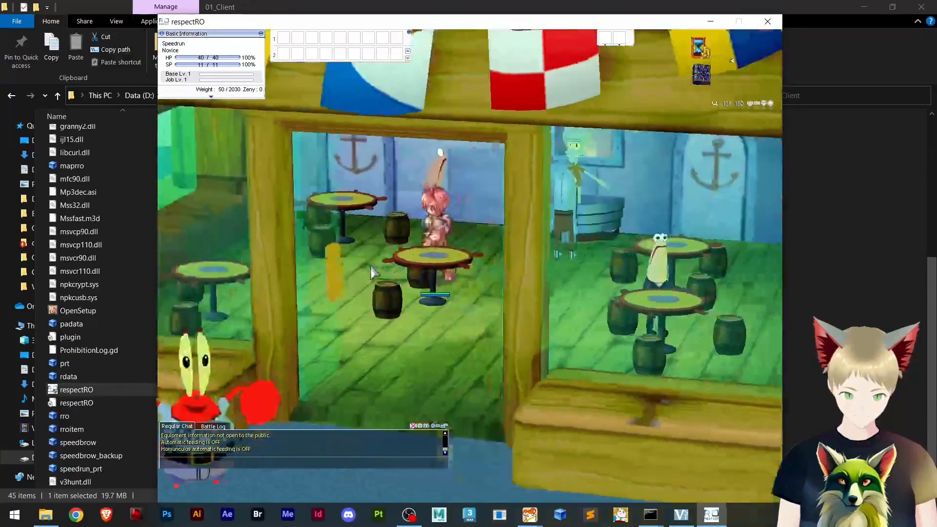
pyautogui.click(421, 249)
pyautogui.moveTo(424, 256); pyautogui.dragTo(385, 260, button='right')
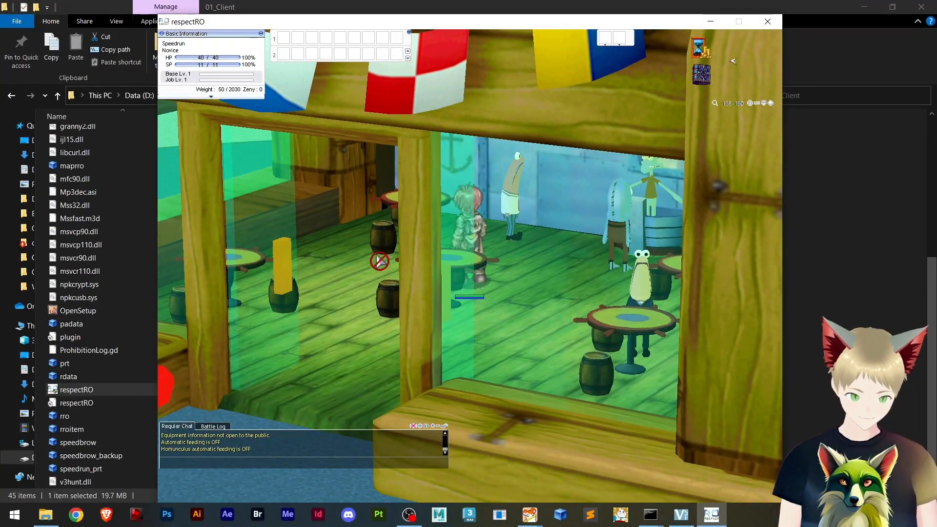
pyautogui.click(390, 318)
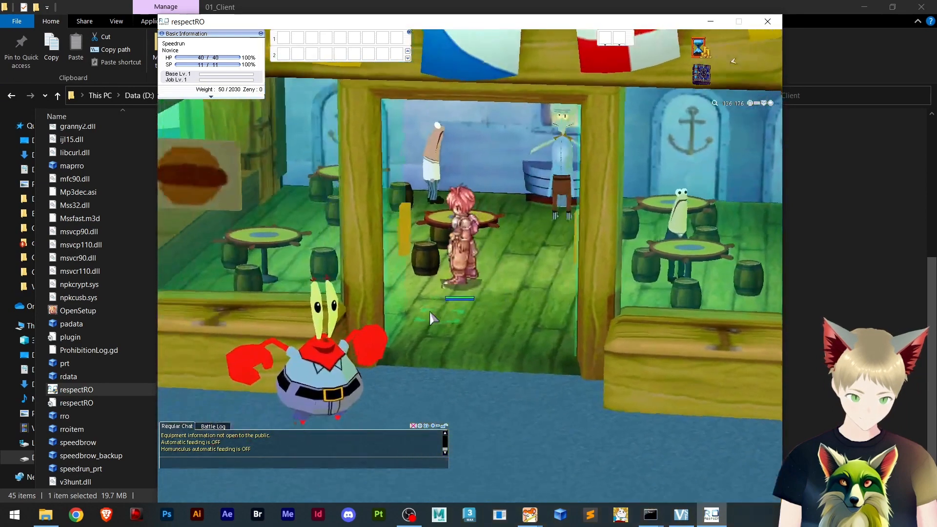
pyautogui.moveTo(429, 310); pyautogui.dragTo(442, 284, button='right')
pyautogui.click(590, 252)
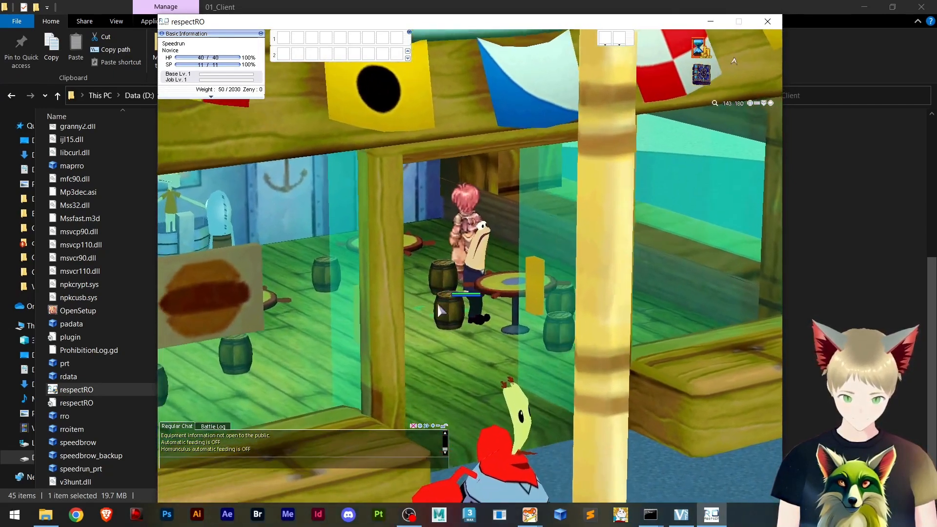
pyautogui.click(449, 325)
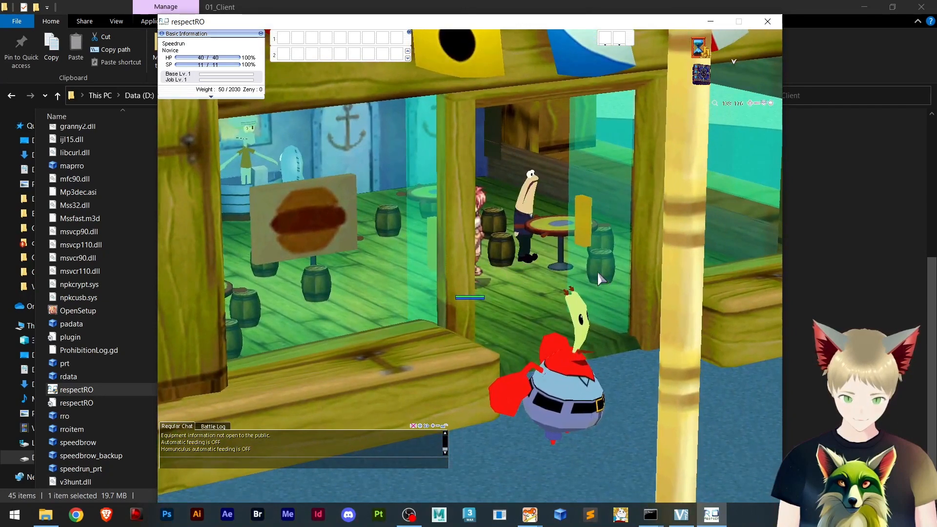
# Step: Walk the character along the inside of the Krusty Krab's front window to test the tiles beside the wall
pyautogui.click(596, 273)
pyautogui.moveTo(581, 282); pyautogui.dragTo(473, 256, button='right')
pyautogui.scroll(5, 518, 276)
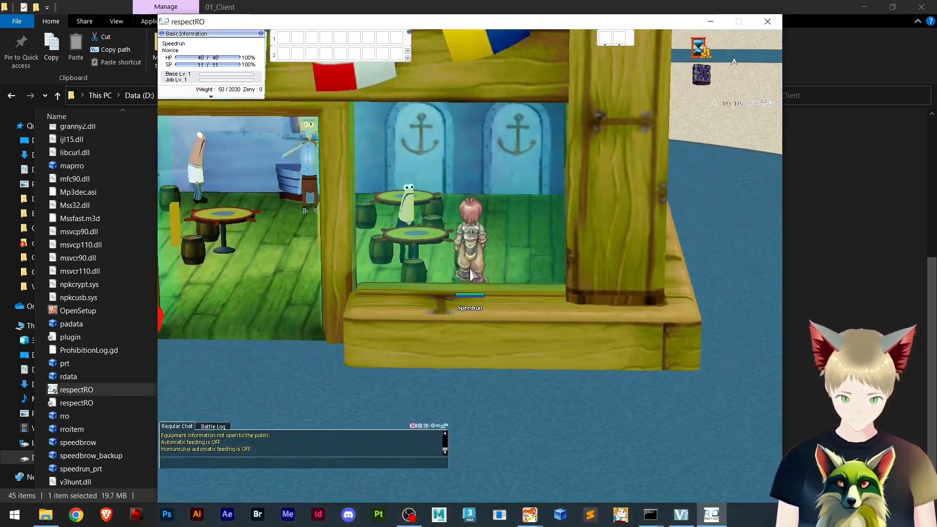
pyautogui.click(470, 270)
pyautogui.click(373, 300)
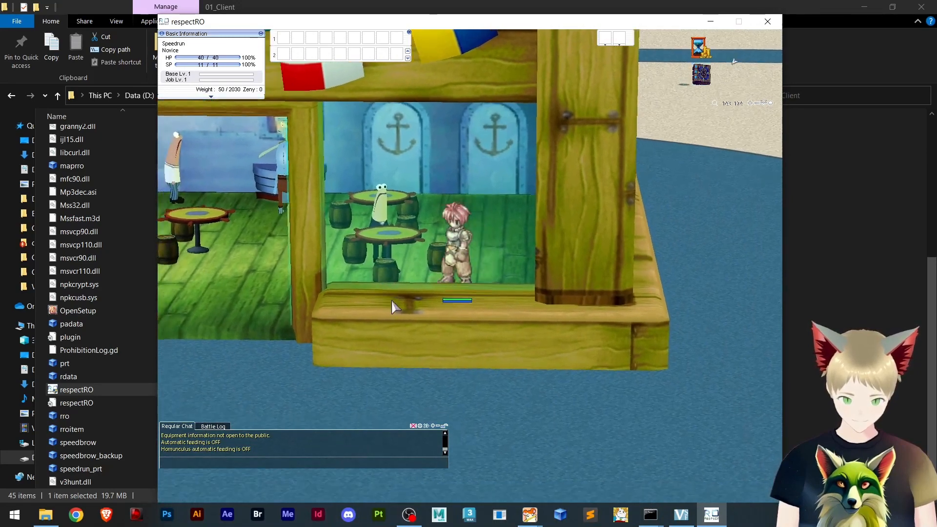
pyautogui.moveTo(391, 306)
pyautogui.mouseDown(button='right')
pyautogui.moveTo(382, 302)
pyautogui.moveTo(508, 290)
pyautogui.moveTo(524, 305)
pyautogui.mouseUp(button='right')
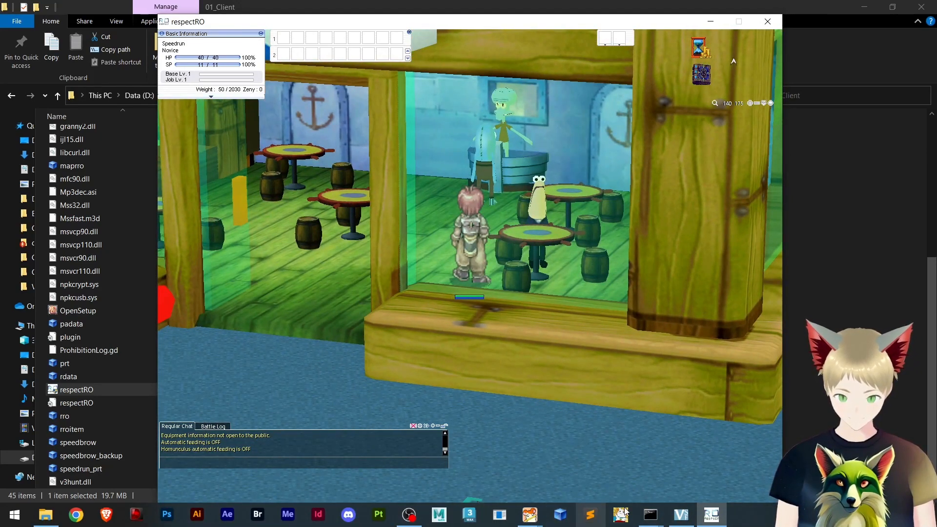
# Step: Switch to BrowEdit and examine the walkable and non-walkable tiles around the tables and counter inside the Krusty Krab
pyautogui.click(531, 515)
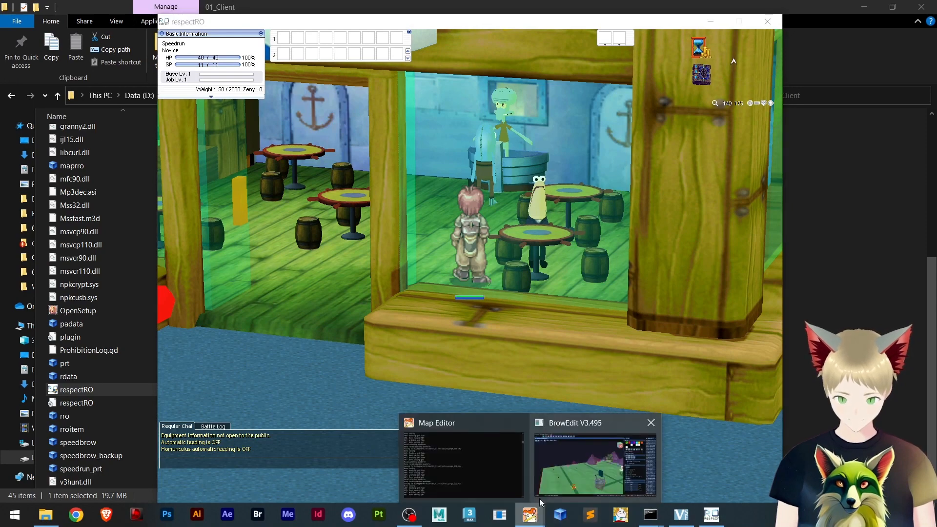
pyautogui.click(562, 487)
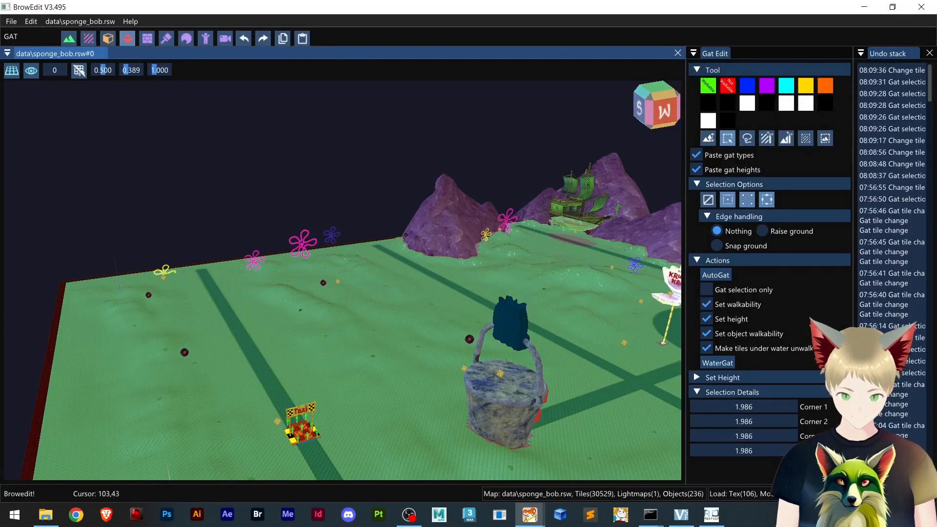
pyautogui.moveTo(488, 303); pyautogui.dragTo(234, 312, button='right')
pyautogui.scroll(15, 342, 281)
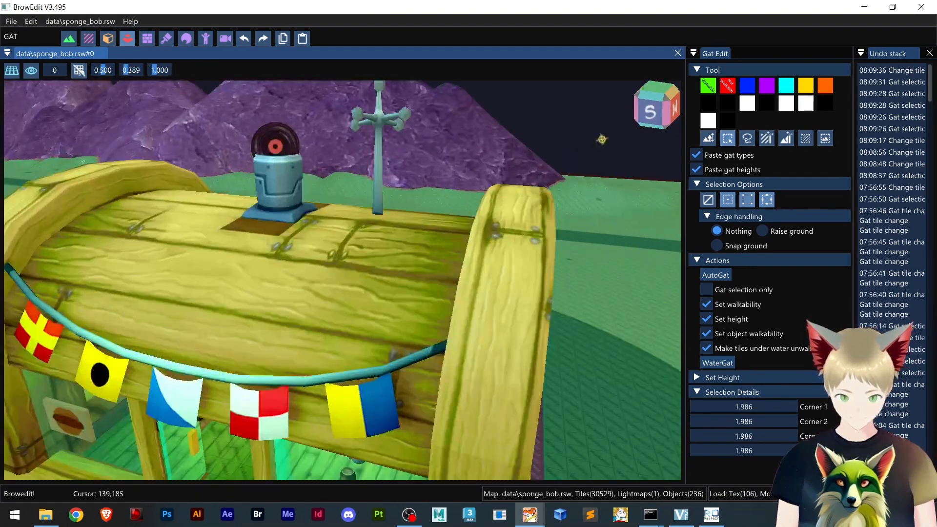
pyautogui.scroll(-10, 342, 281)
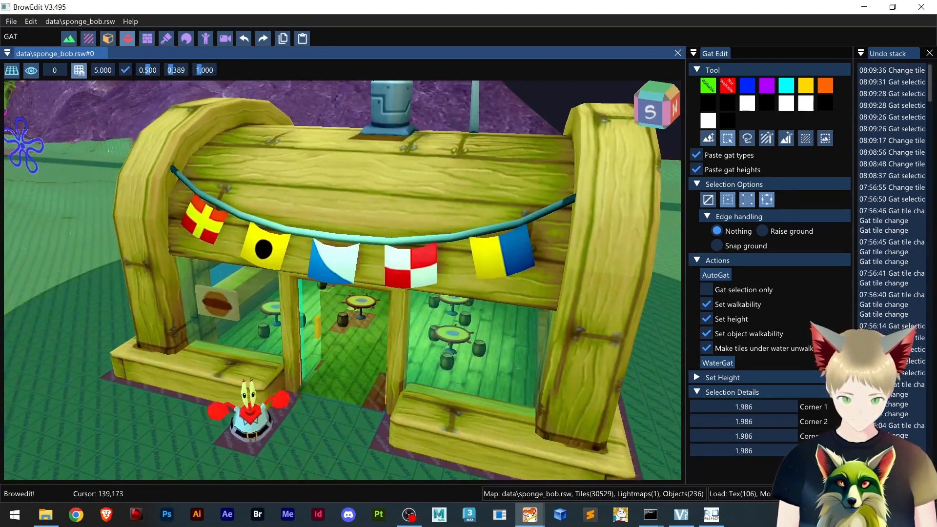
pyautogui.scroll(10, 342, 280)
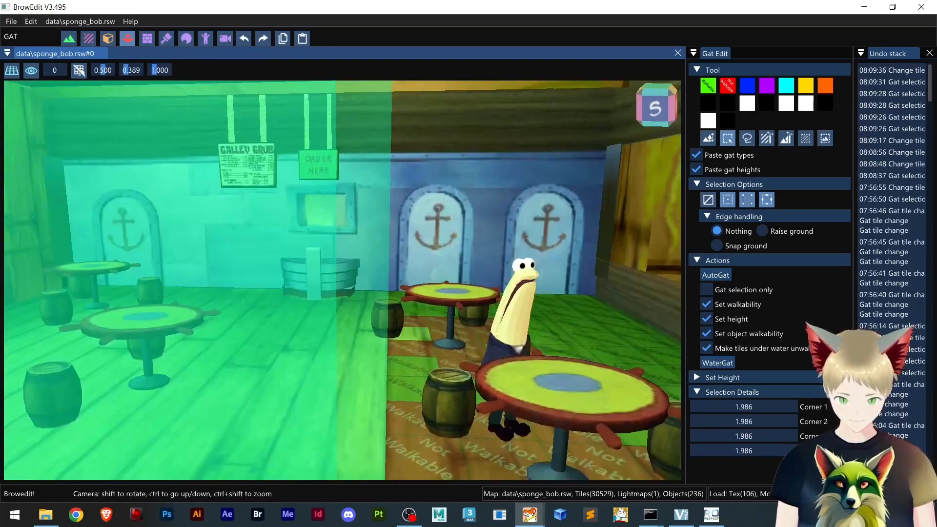
pyautogui.moveTo(341, 281); pyautogui.dragTo(413, 298, button='right')
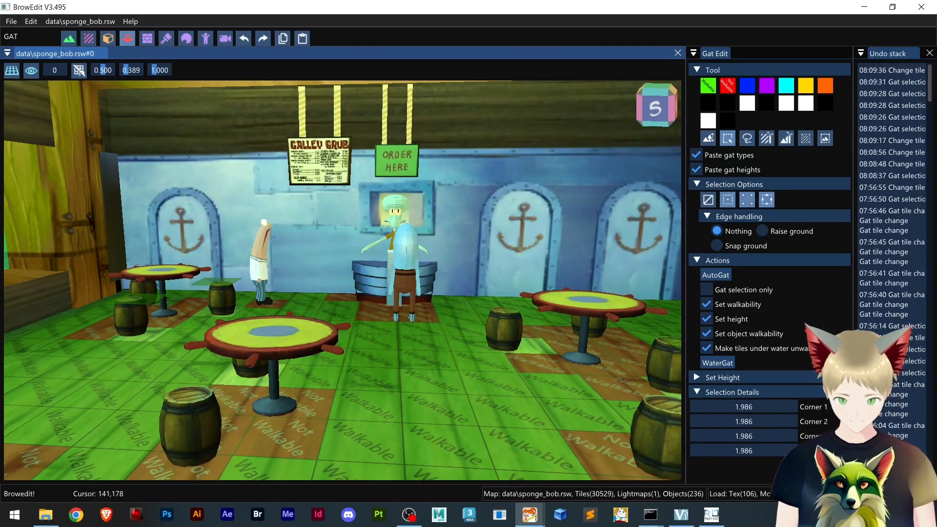
# Step: Switch back to the respectRO client and walk the character onto the tile at a barrel seat beside a table
pyautogui.click(711, 515)
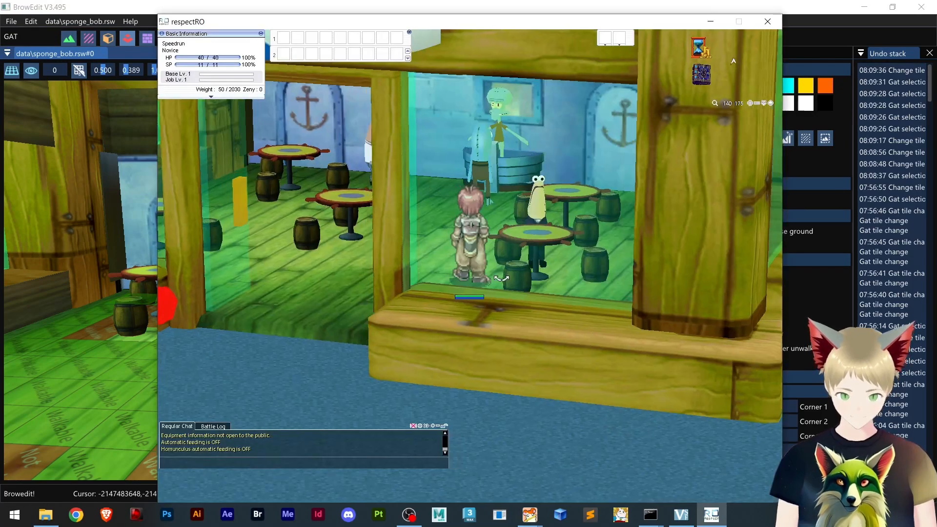
pyautogui.moveTo(525, 298)
pyautogui.mouseDown(button='right')
pyautogui.moveTo(571, 296)
pyautogui.moveTo(517, 295)
pyautogui.mouseUp(button='right')
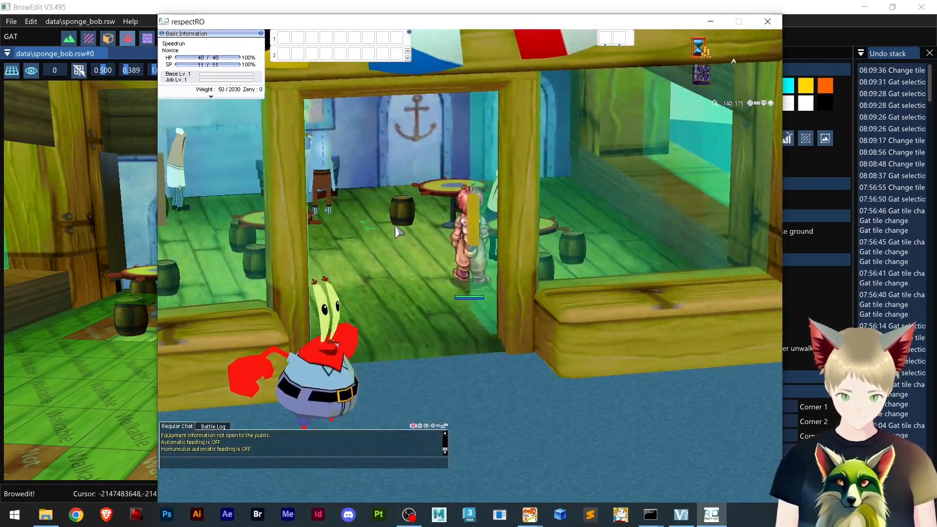
pyautogui.click(395, 226)
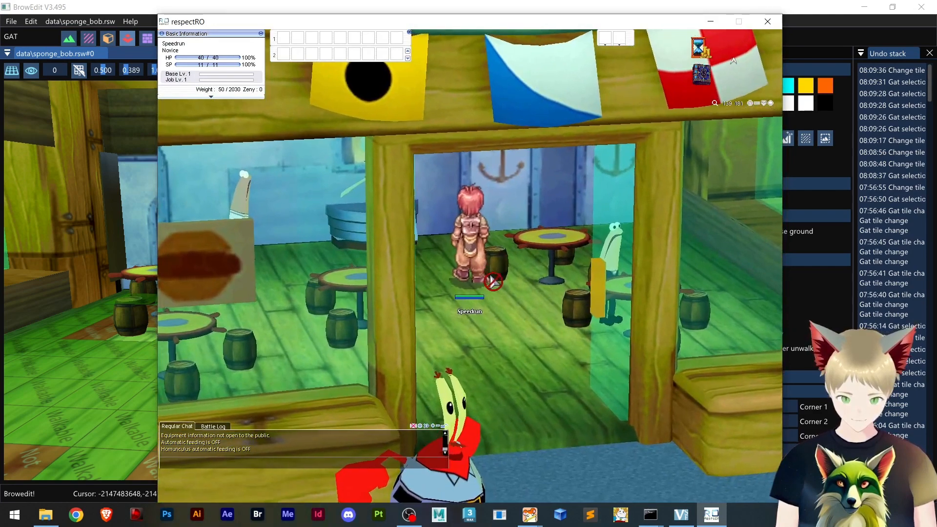
pyautogui.moveTo(499, 280)
pyautogui.mouseDown(button='right')
pyautogui.moveTo(493, 292)
pyautogui.moveTo(490, 281)
pyautogui.mouseUp(button='right')
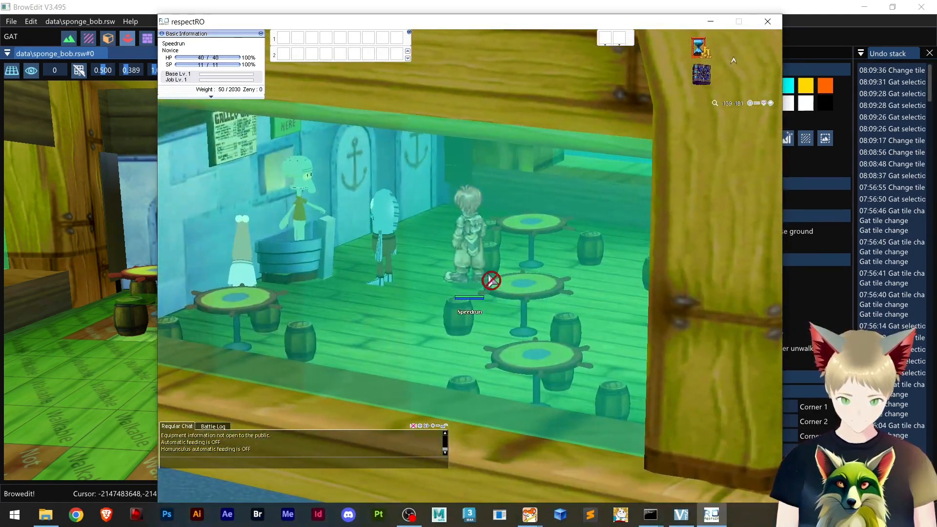
pyautogui.click(479, 281)
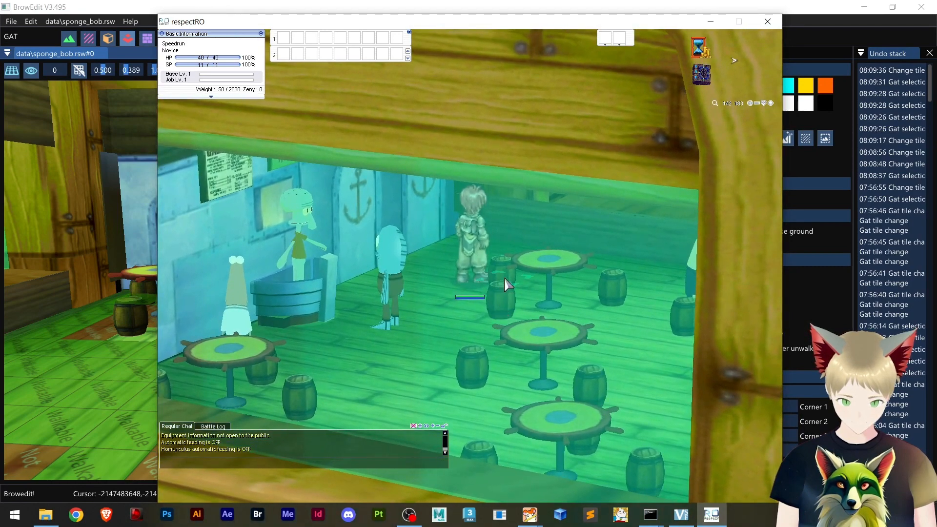
pyautogui.moveTo(505, 283); pyautogui.dragTo(460, 332, button='right')
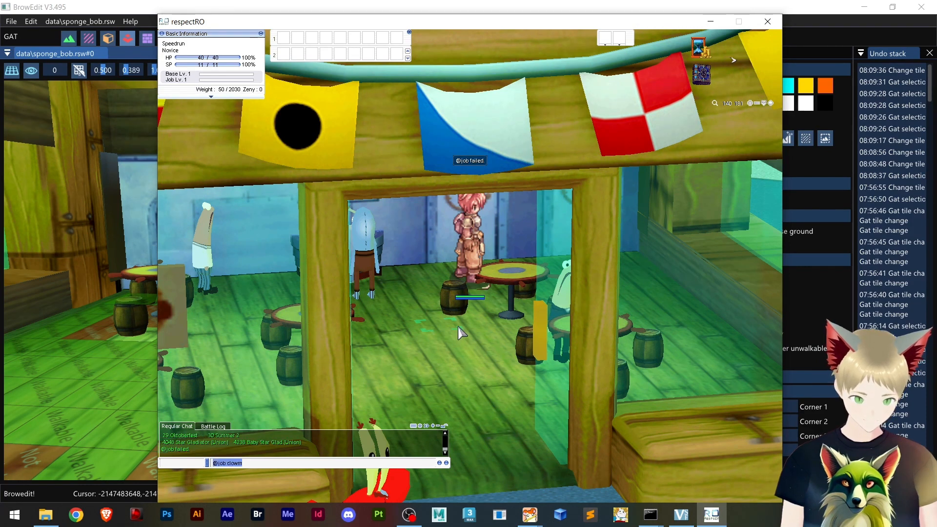
pyautogui.write('n')
pyautogui.press('Return')
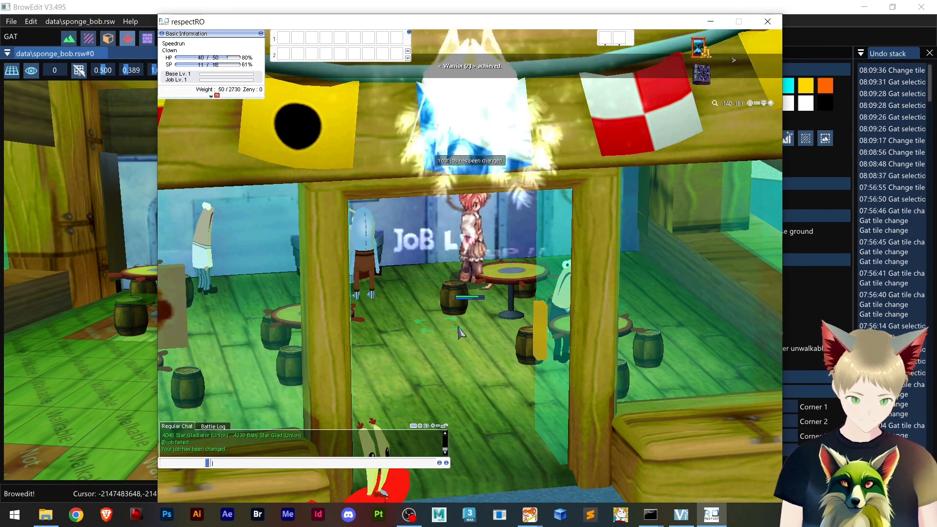
pyautogui.press('Return')
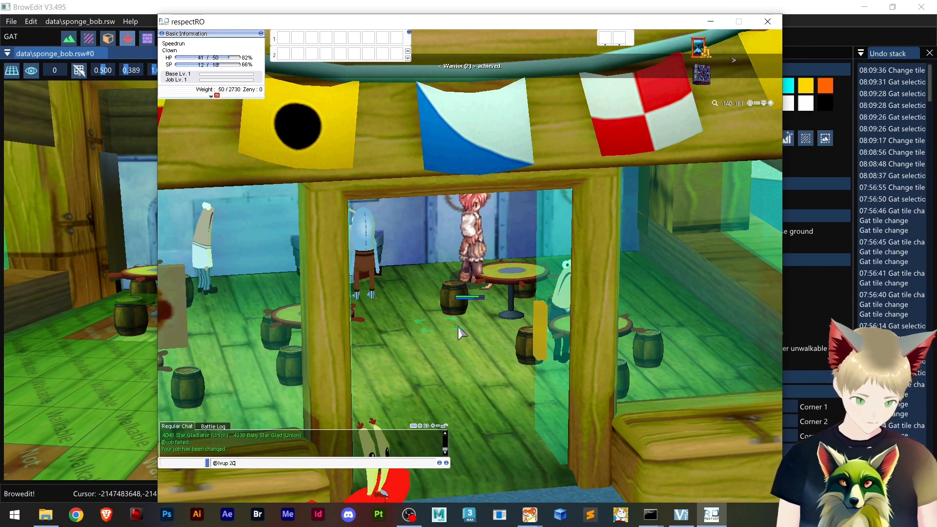
pyautogui.press('Return')
pyautogui.write('@')
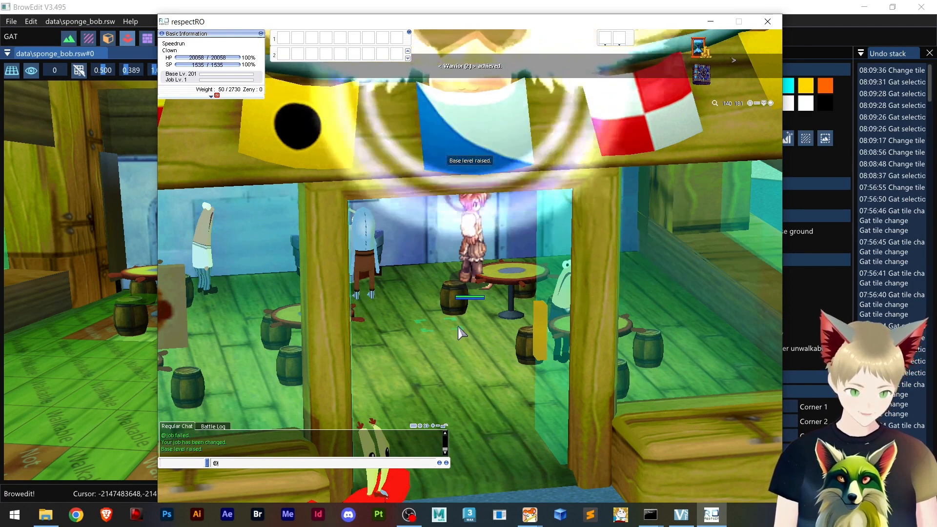
pyautogui.write('joblvup 100')
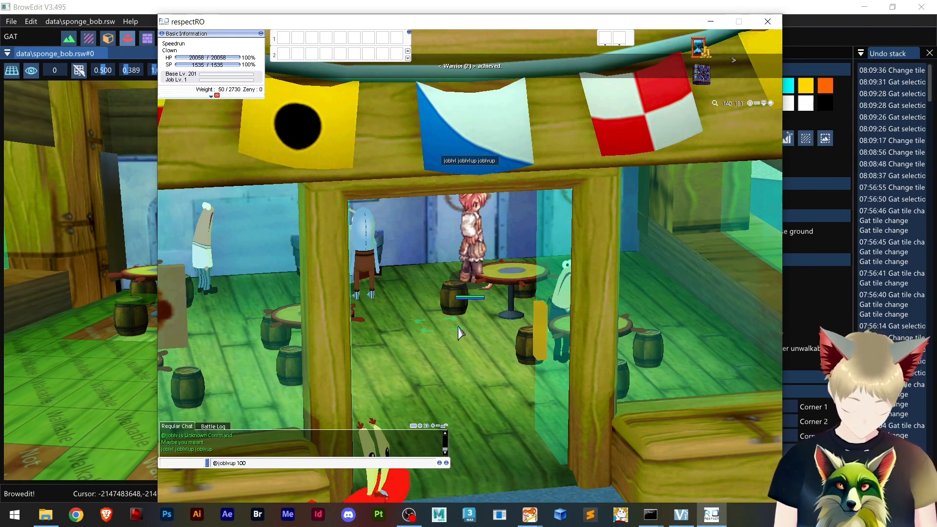
pyautogui.press('Return')
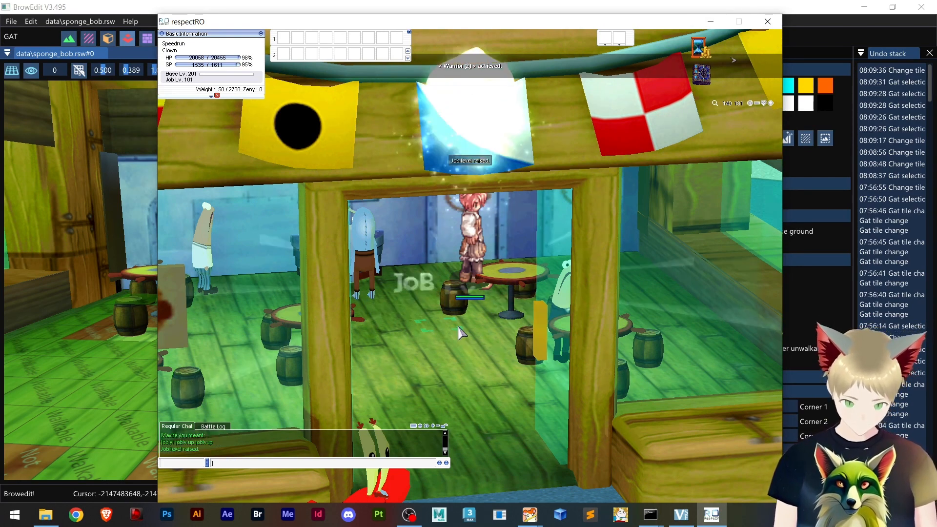
pyautogui.write('@all')
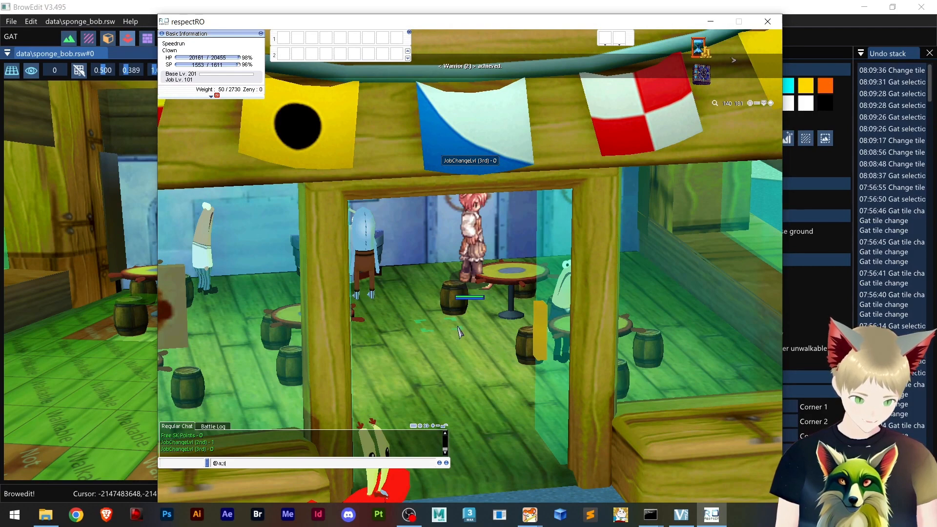
pyautogui.write('stats')
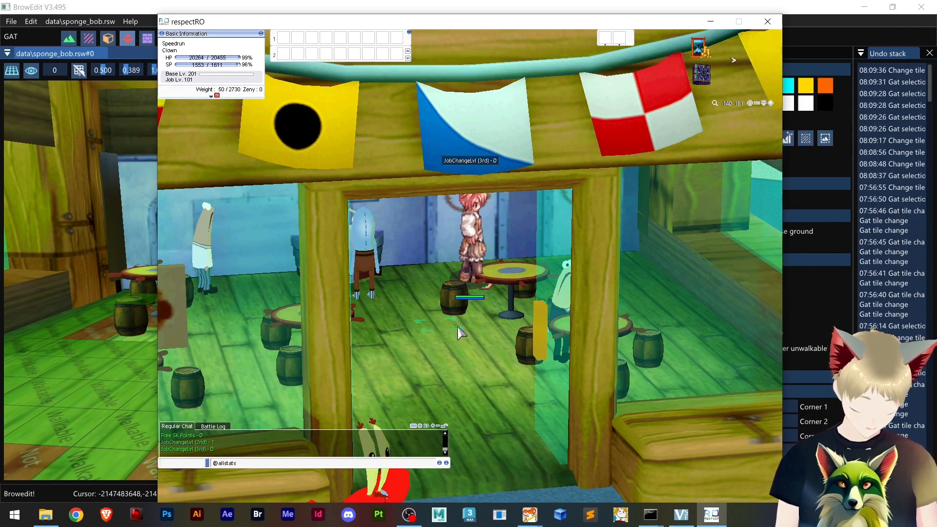
pyautogui.press('Return')
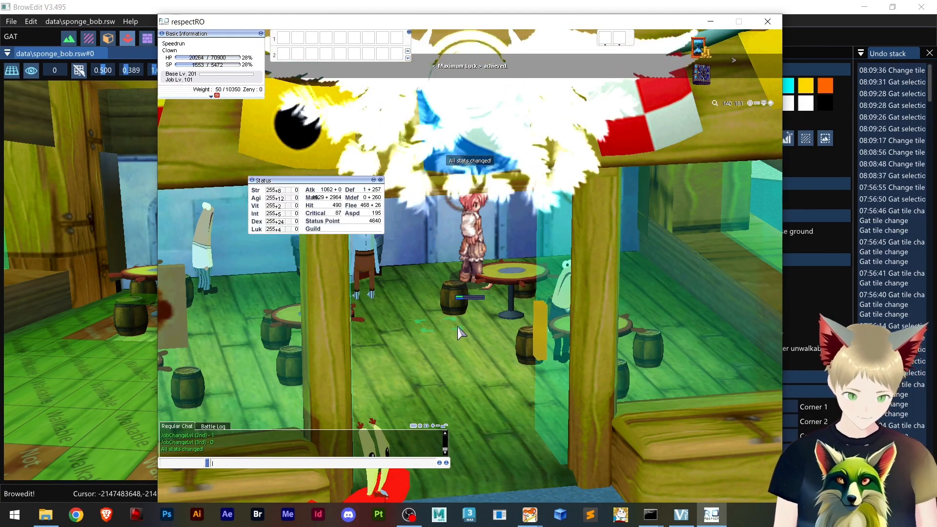
pyautogui.hotkey('alt', 's')
pyautogui.hotkey('alt', 's')
pyautogui.hotkey('alt', 'a')
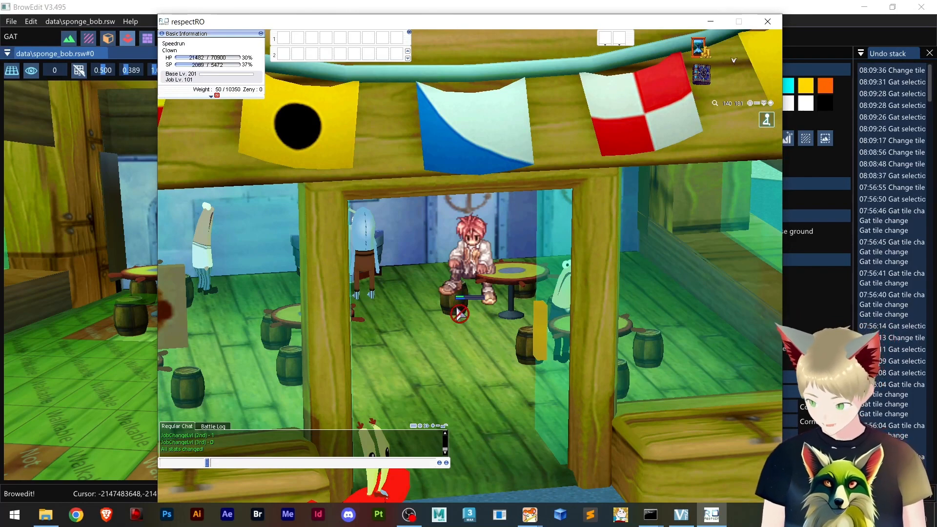
# Step: Walk the character between the restaurant tables and seat it on another barrel behind a table
pyautogui.click(430, 332)
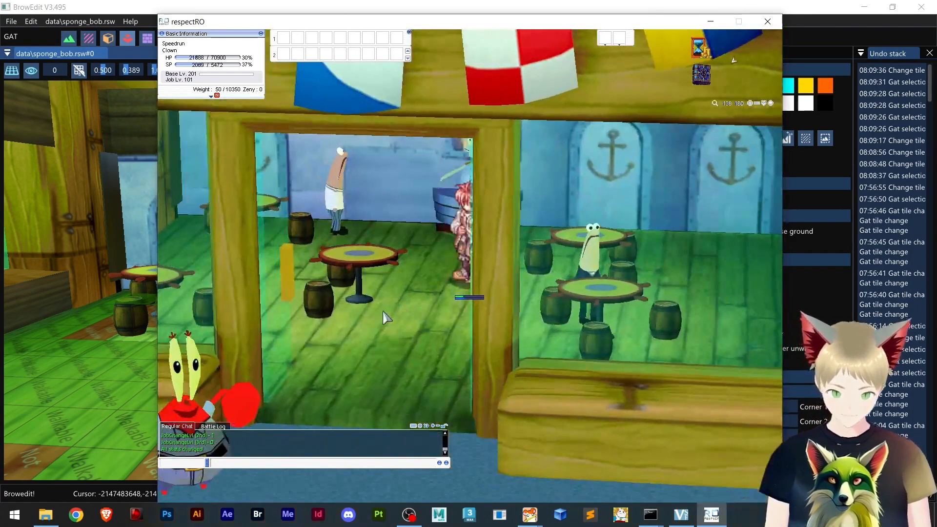
pyautogui.click(308, 259)
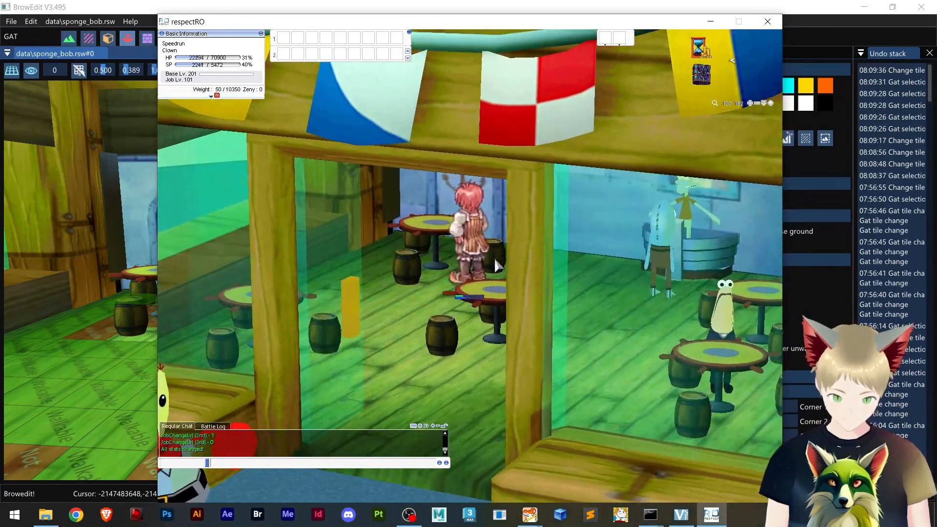
pyautogui.moveTo(487, 250); pyautogui.dragTo(491, 315, button='right')
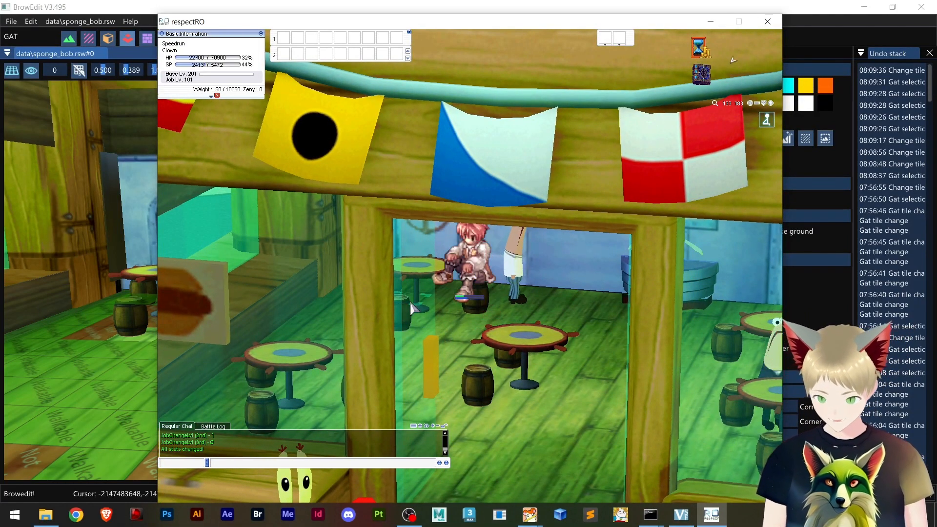
# Step: Inspect the seated character and the Krusty Krab interior from several camera angles and distances
pyautogui.moveTo(488, 337); pyautogui.dragTo(530, 331, button='right')
pyautogui.scroll(-10, 537, 329)
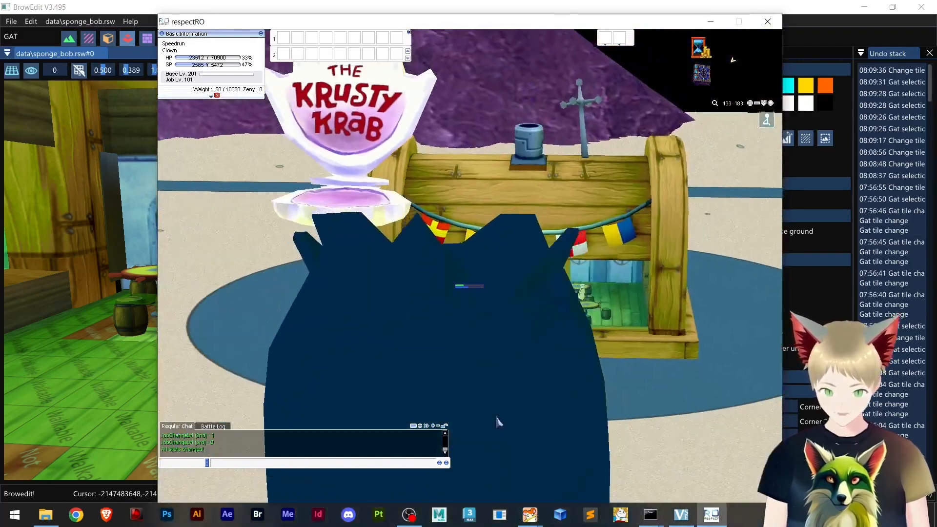
pyautogui.moveTo(496, 420); pyautogui.dragTo(437, 372, button='right')
pyautogui.scroll(5, 396, 350)
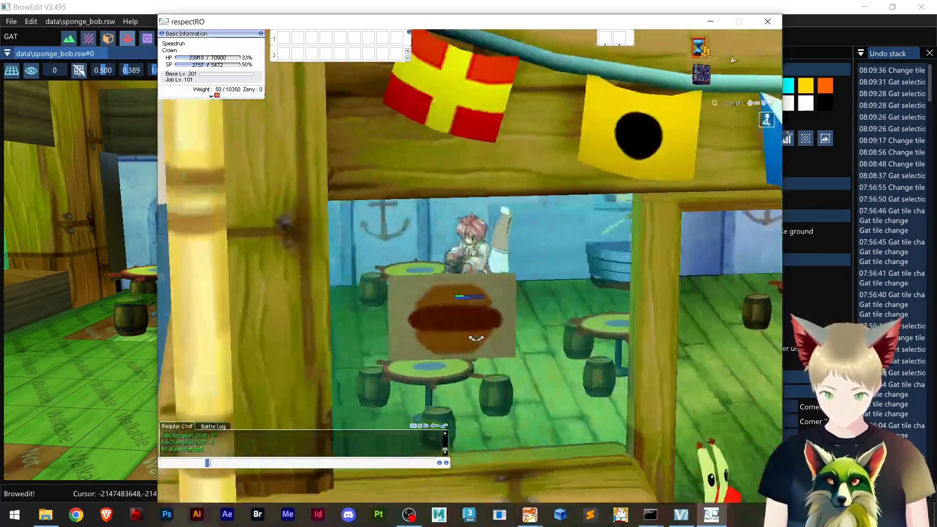
pyautogui.moveTo(476, 338)
pyautogui.mouseDown(button='right')
pyautogui.moveTo(548, 319)
pyautogui.moveTo(471, 327)
pyautogui.moveTo(475, 335)
pyautogui.mouseUp(button='right')
pyautogui.scroll(-5, 476, 334)
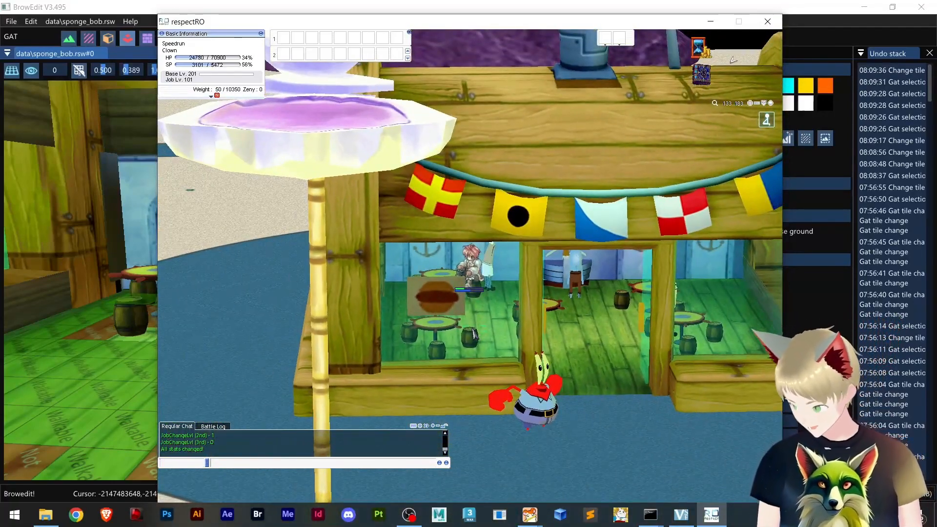
# Step: Walk the character out through the Krusty Krab entrance and change its walking speed with a chat command
pyautogui.click(550, 345)
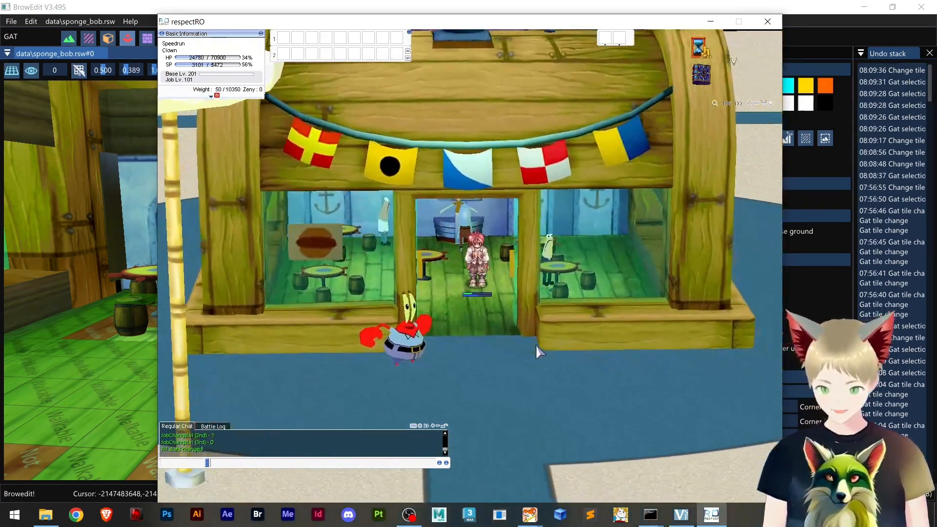
pyautogui.click(534, 344)
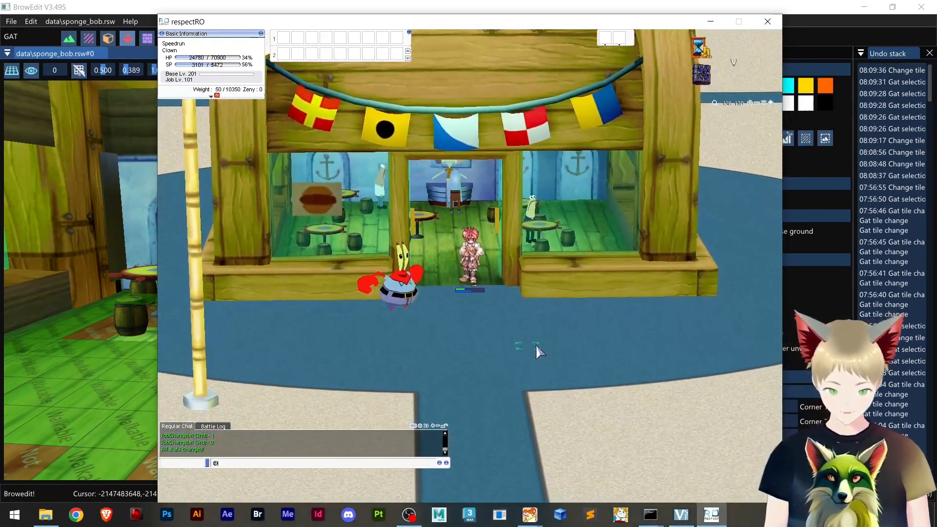
pyautogui.press('Return')
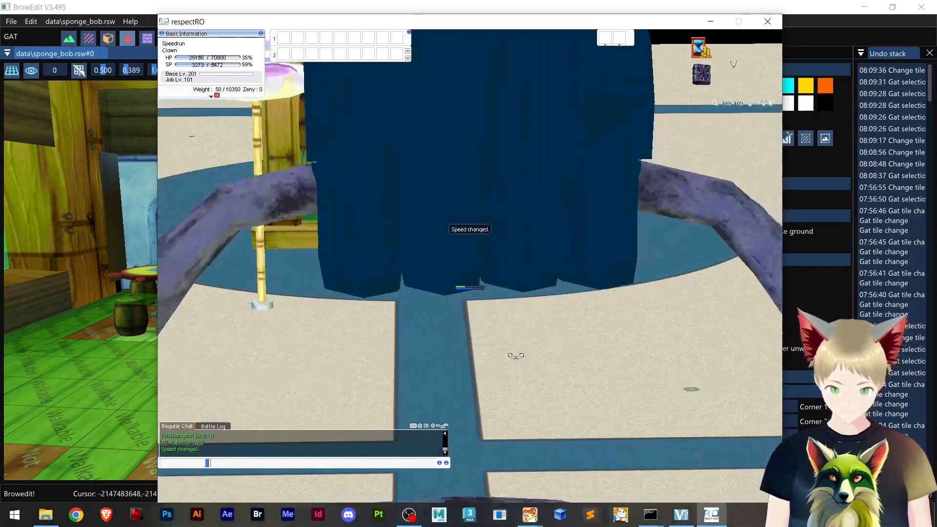
# Step: Walk the character across the sand to the entrance of the Chum Bucket
pyautogui.moveTo(516, 355); pyautogui.dragTo(441, 172, button='right')
pyautogui.click(415, 196)
pyautogui.moveTo(495, 239)
pyautogui.mouseDown(button='right')
pyautogui.moveTo(529, 244)
pyautogui.moveTo(518, 257)
pyautogui.moveTo(497, 229)
pyautogui.mouseUp(button='right')
pyautogui.click(595, 225)
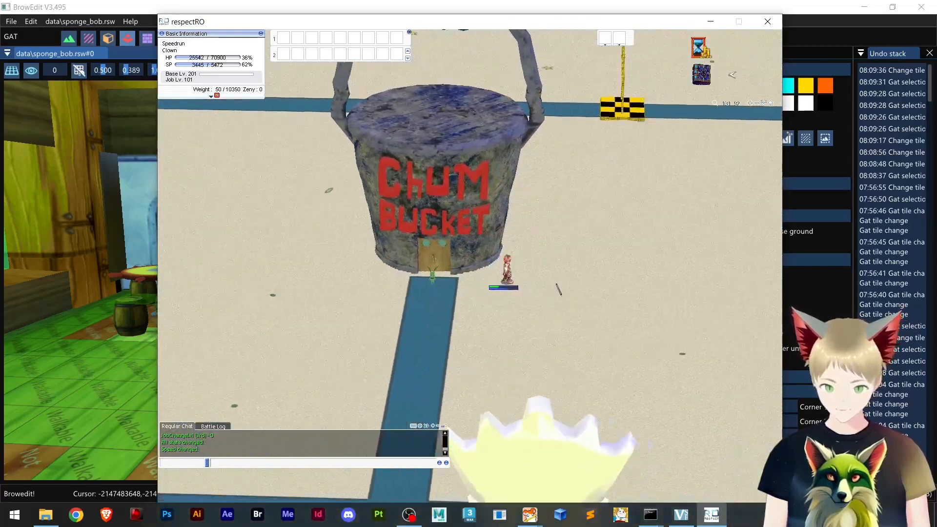
# Step: Walk the character to the Taxi stand and test stepping around on its checkered platform
pyautogui.click(539, 179)
pyautogui.moveTo(447, 238); pyautogui.dragTo(469, 263, button='right')
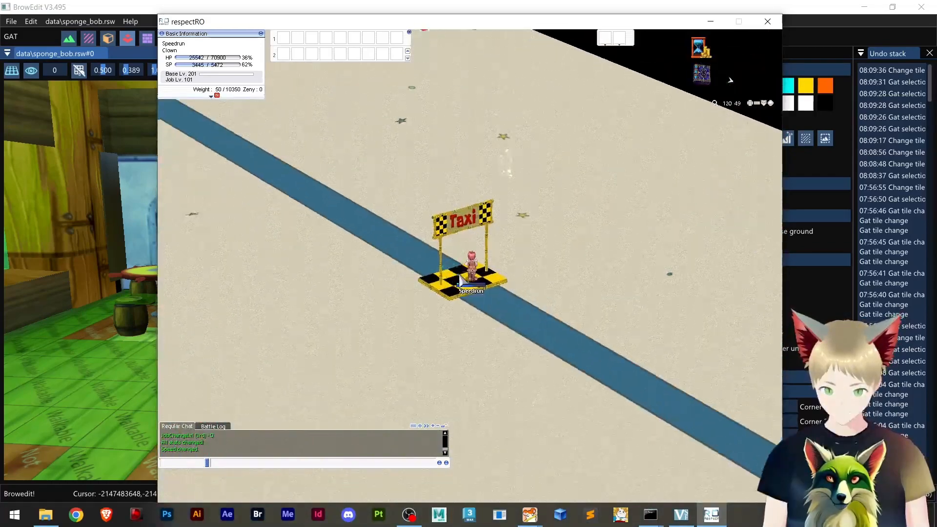
pyautogui.click(468, 293)
pyautogui.scroll(3, 468, 296)
pyautogui.scroll(3, 468, 296)
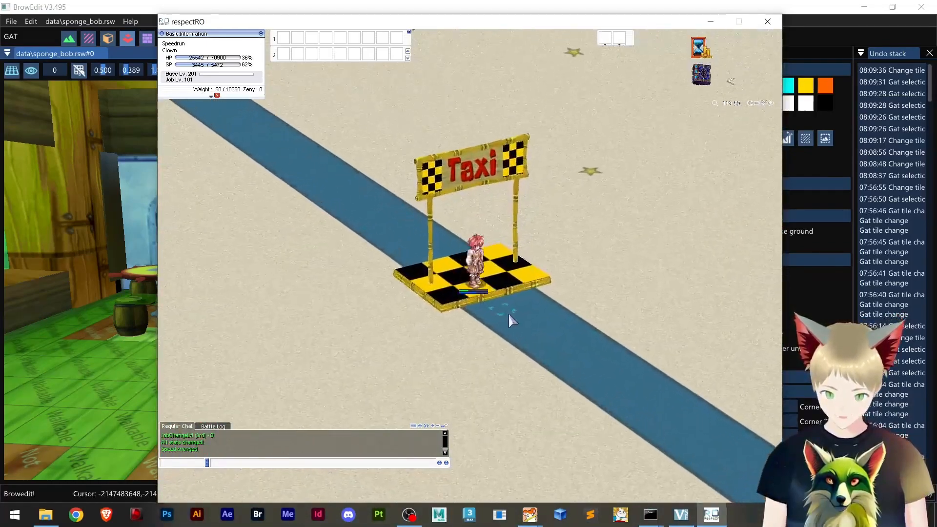
pyautogui.click(510, 317)
pyautogui.click(452, 270)
pyautogui.click(473, 279)
pyautogui.click(440, 263)
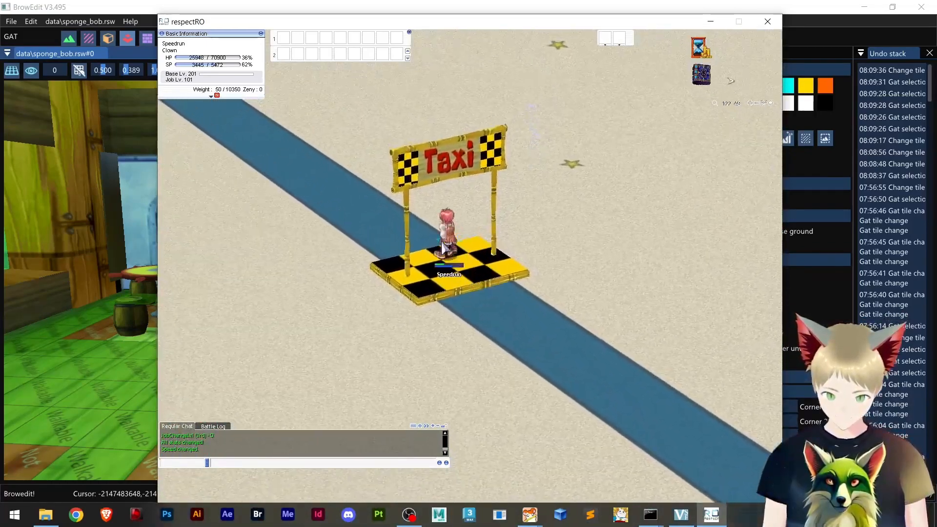
# Step: Walk the character from the Taxi stand across the road to the glass dome with the tree
pyautogui.click(390, 226)
pyautogui.click(389, 210)
pyautogui.click(389, 212)
pyautogui.click(393, 198)
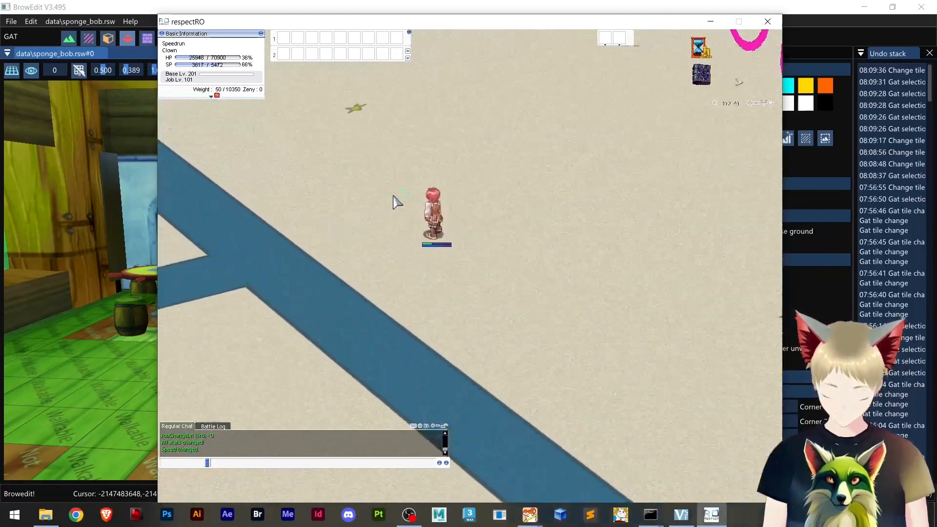
pyautogui.moveTo(318, 250); pyautogui.dragTo(422, 232, button='right')
pyautogui.click(371, 217)
pyautogui.click(284, 219)
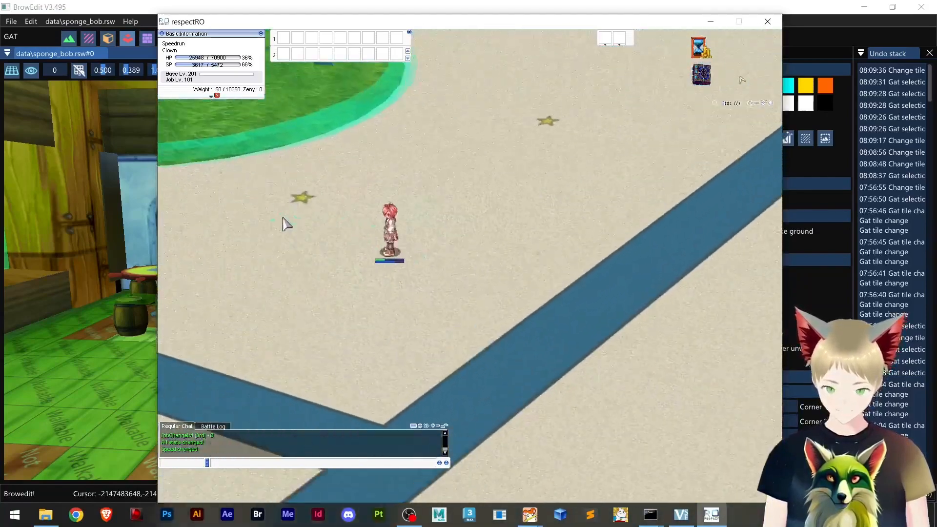
pyautogui.click(295, 229)
pyautogui.moveTo(345, 219); pyautogui.dragTo(443, 239, button='right')
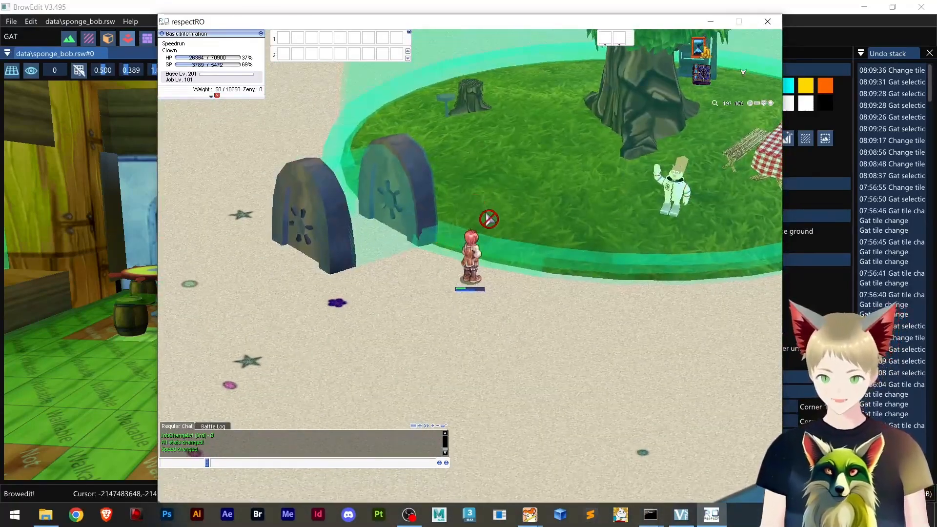
# Step: Walk the character along the outer edge of the glass dome and check the blocked area inside
pyautogui.moveTo(521, 196); pyautogui.dragTo(540, 223, button='right')
pyautogui.click(557, 310)
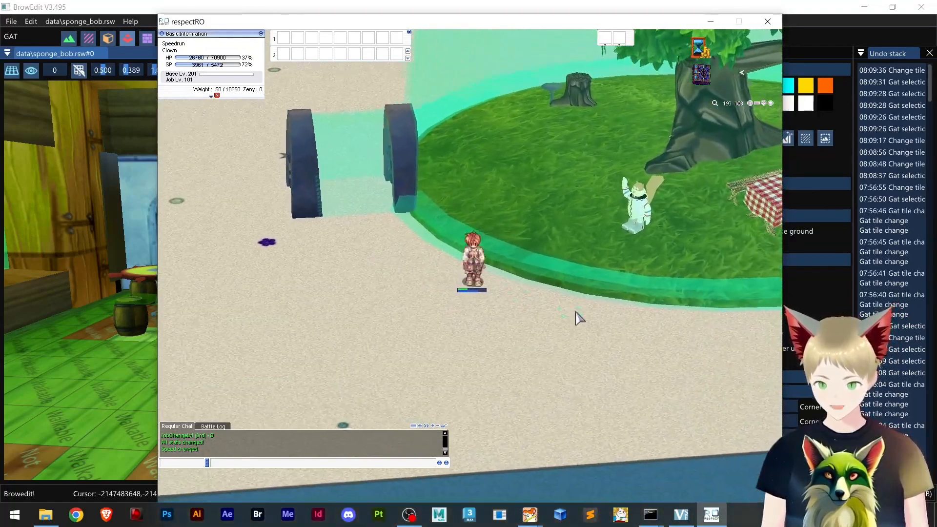
pyautogui.click(576, 317)
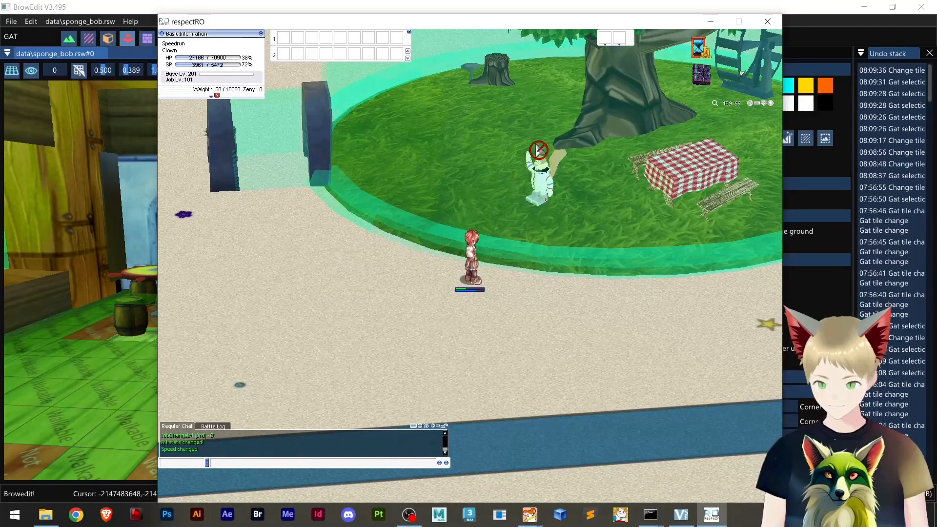
pyautogui.moveTo(583, 185); pyautogui.dragTo(580, 210, button='right')
# Step: Walk the character past the dome's gates and across the road to the wooden planks at the blue house
pyautogui.click(355, 273)
pyautogui.scroll(-3, 352, 279)
pyautogui.click(312, 272)
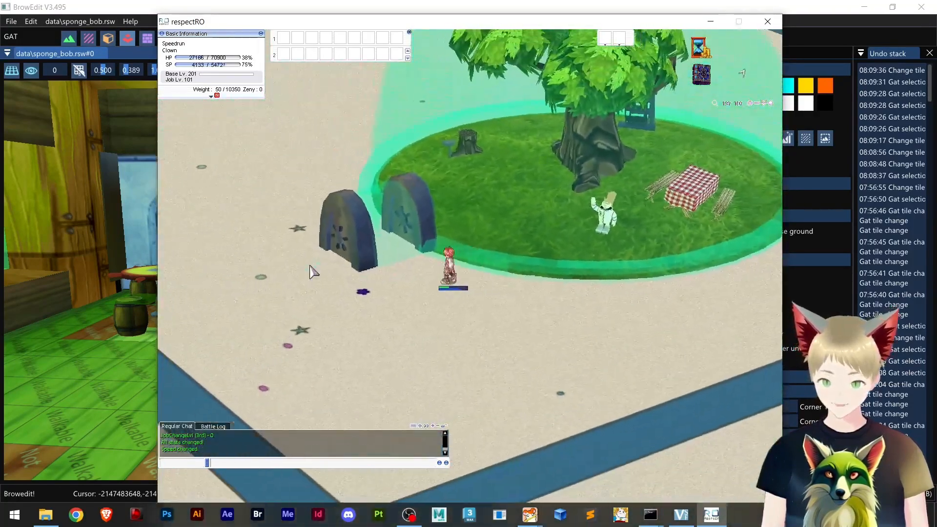
pyautogui.click(324, 232)
pyautogui.click(355, 227)
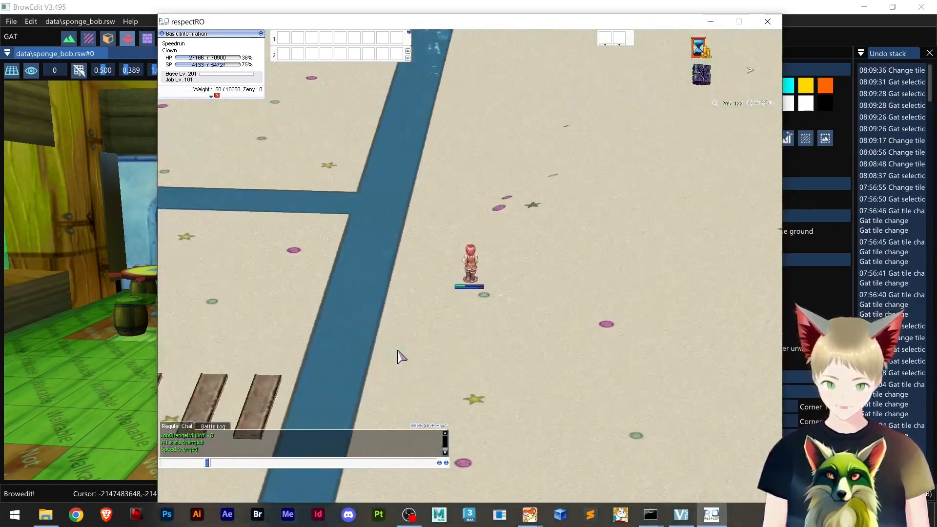
pyautogui.click(397, 350)
pyautogui.moveTo(397, 350); pyautogui.dragTo(364, 360, button='right')
pyautogui.click(334, 282)
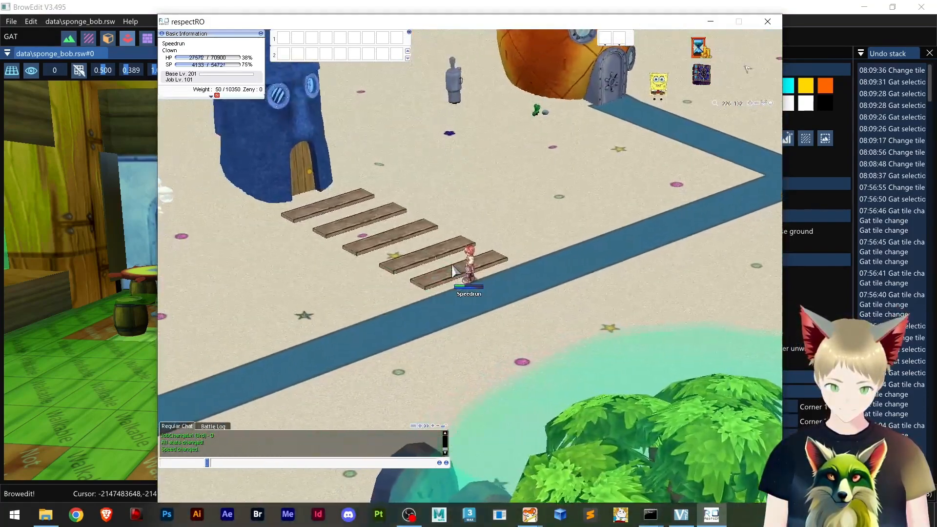
# Step: Test the plank heights by walking the character up to the blue house's door and back down
pyautogui.scroll(3, 436, 284)
pyautogui.click(428, 267)
pyautogui.click(421, 251)
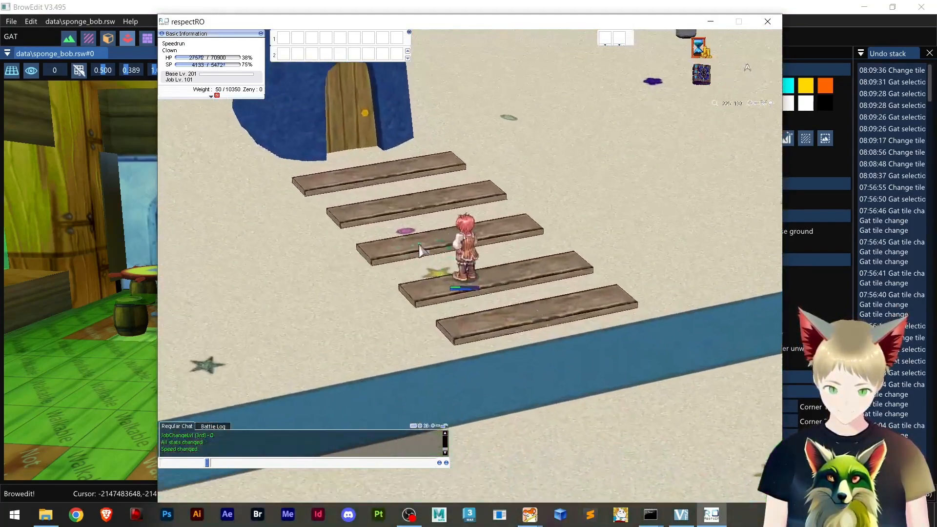
pyautogui.click(427, 238)
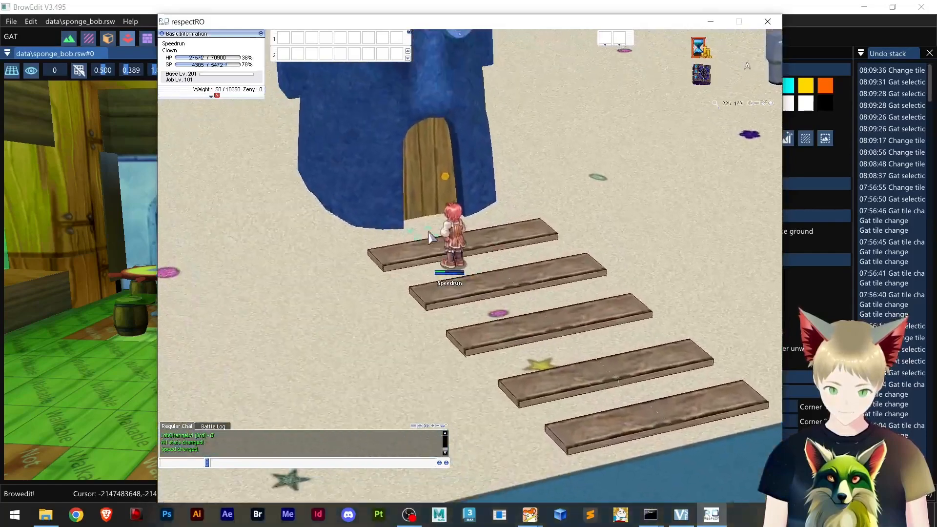
pyautogui.click(496, 318)
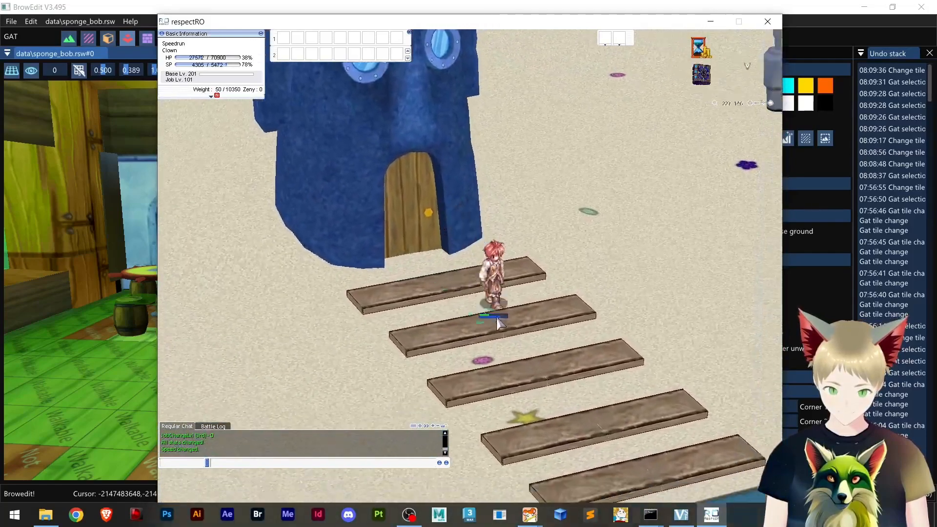
pyautogui.click(512, 329)
pyautogui.click(518, 335)
pyautogui.click(515, 339)
# Step: Walk the character up the planks again and view the blue house and its surroundings from farther away
pyautogui.click(450, 276)
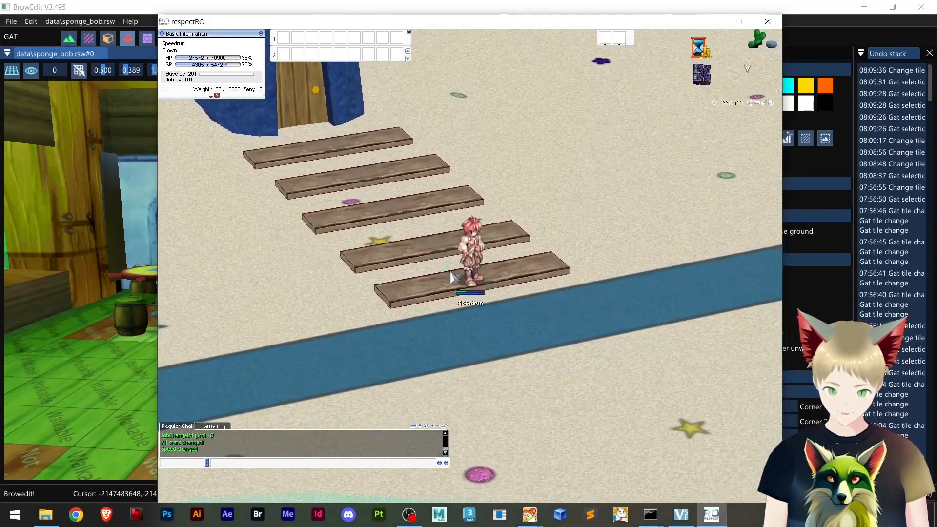
pyautogui.click(437, 260)
pyautogui.click(428, 254)
pyautogui.click(428, 253)
pyautogui.moveTo(437, 253); pyautogui.dragTo(442, 225, button='right')
pyautogui.scroll(-5, 537, 278)
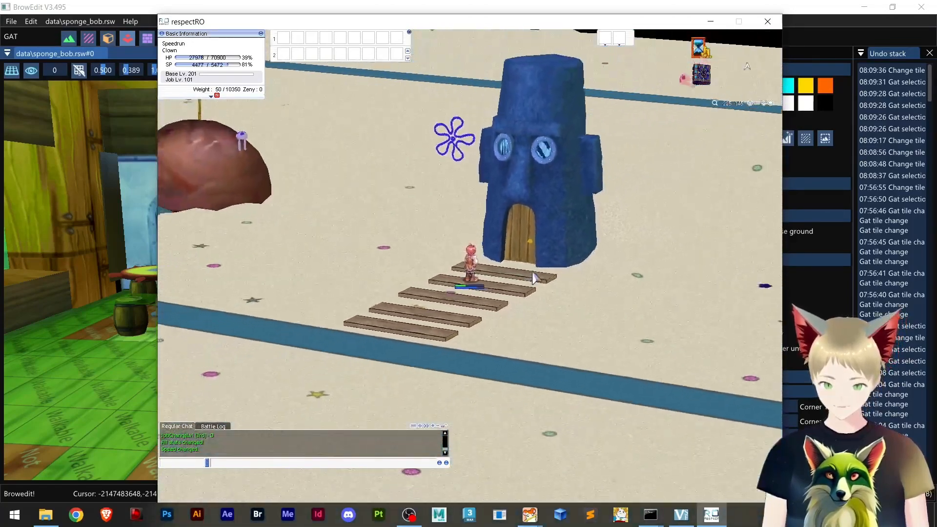
pyautogui.moveTo(533, 277); pyautogui.dragTo(516, 274, button='right')
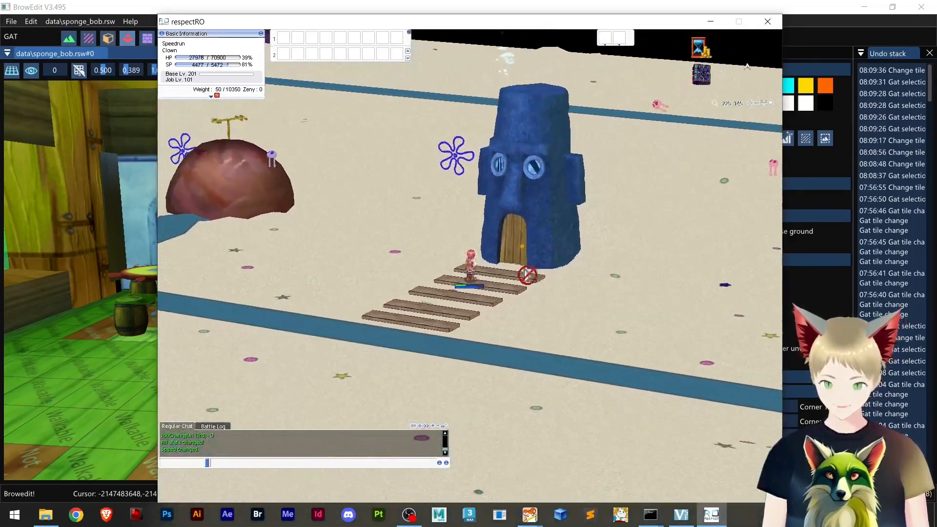
# Step: Walk the character to the pineapple house and test the tiles around its door and behind it
pyautogui.click(603, 267)
pyautogui.click(620, 279)
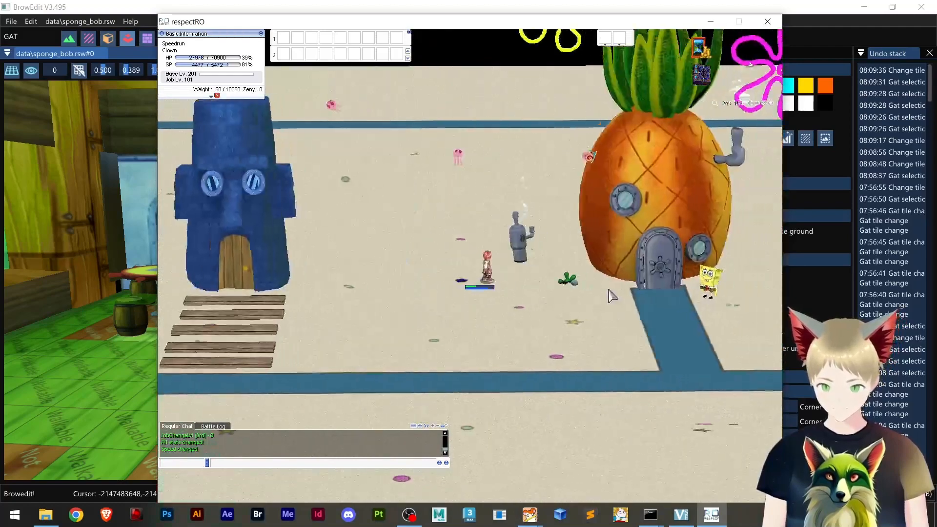
pyautogui.click(524, 269)
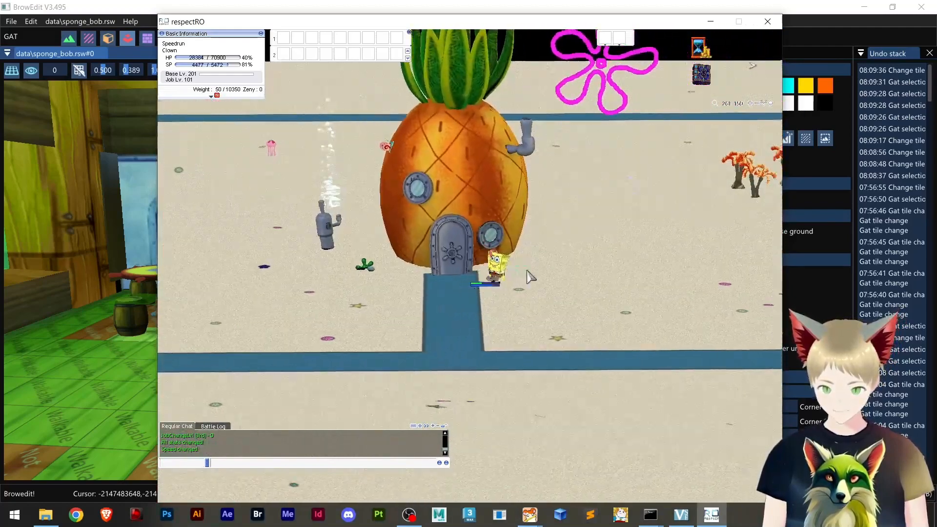
pyautogui.click(475, 306)
pyautogui.click(417, 279)
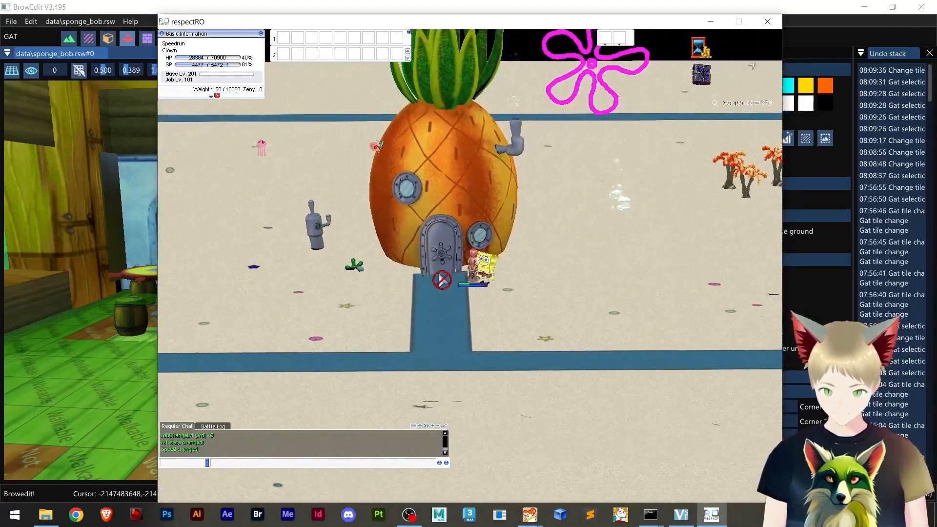
pyautogui.click(452, 264)
pyautogui.click(495, 259)
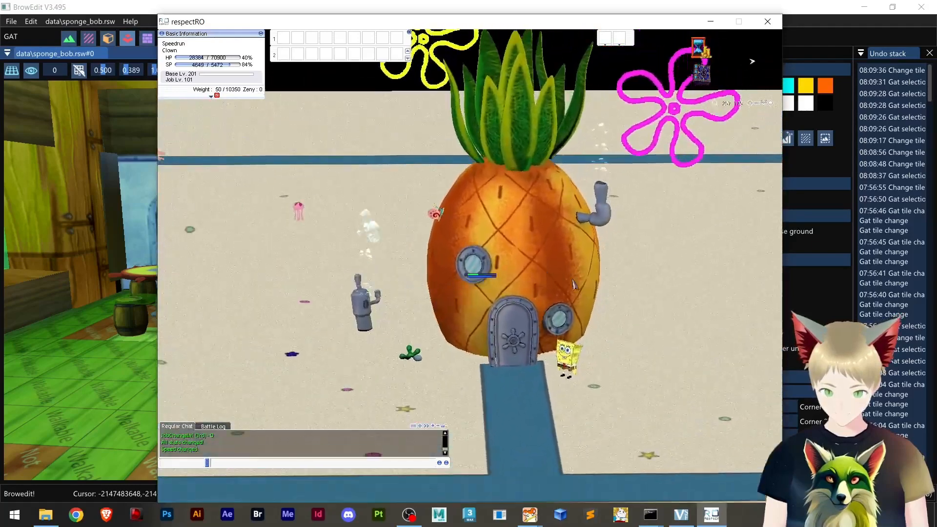
# Step: Walk the character from the pineapple house past the metal towers to the parked boats near the Jellyfish Fields sign
pyautogui.click(495, 350)
pyautogui.click(562, 307)
pyautogui.click(493, 376)
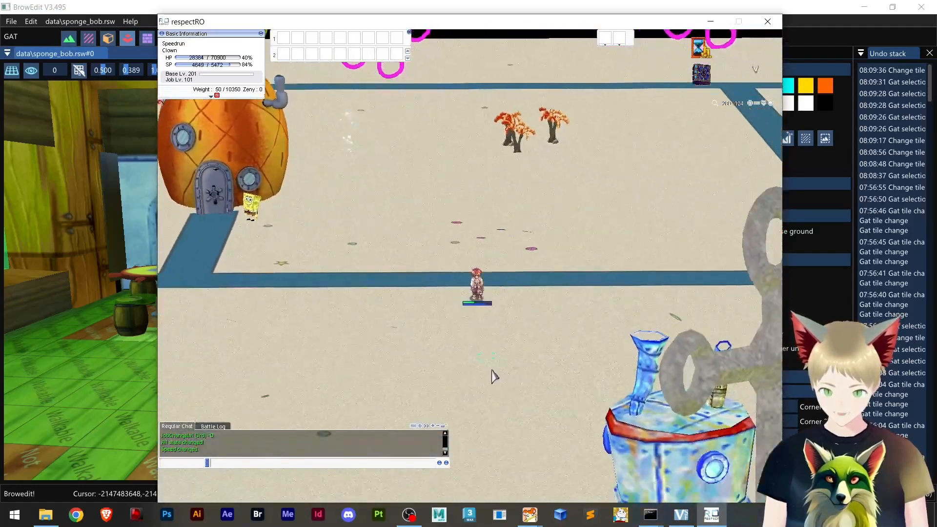
pyautogui.click(437, 337)
pyautogui.moveTo(431, 316); pyautogui.dragTo(522, 295, button='right')
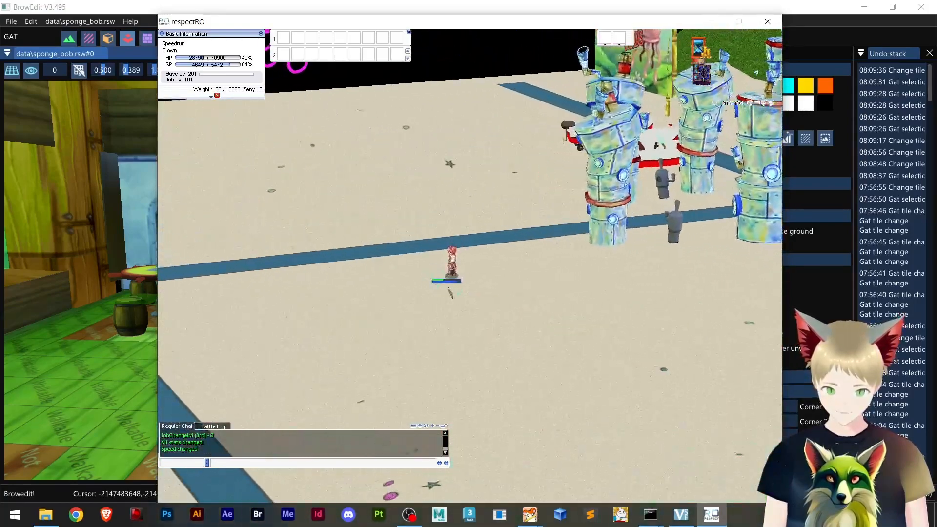
pyautogui.moveTo(449, 291); pyautogui.dragTo(551, 333, button='right')
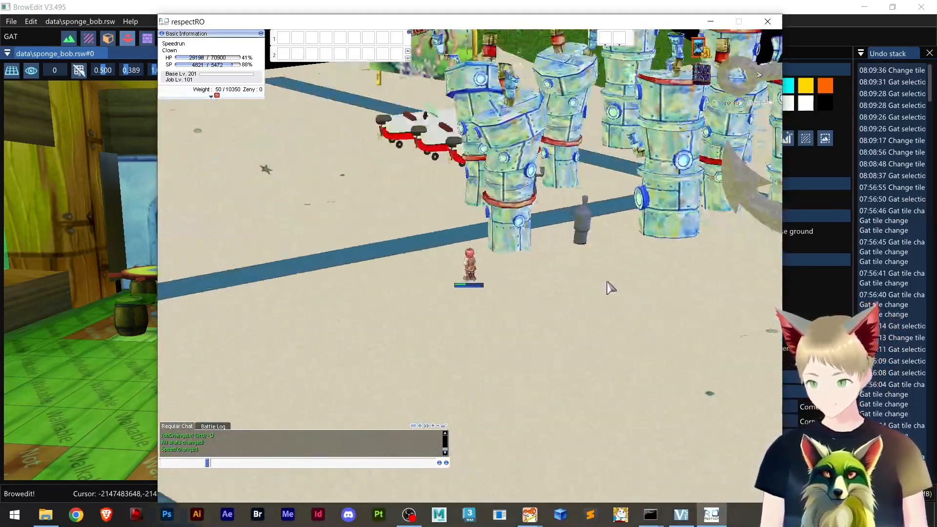
pyautogui.moveTo(382, 266); pyautogui.dragTo(441, 256, button='right')
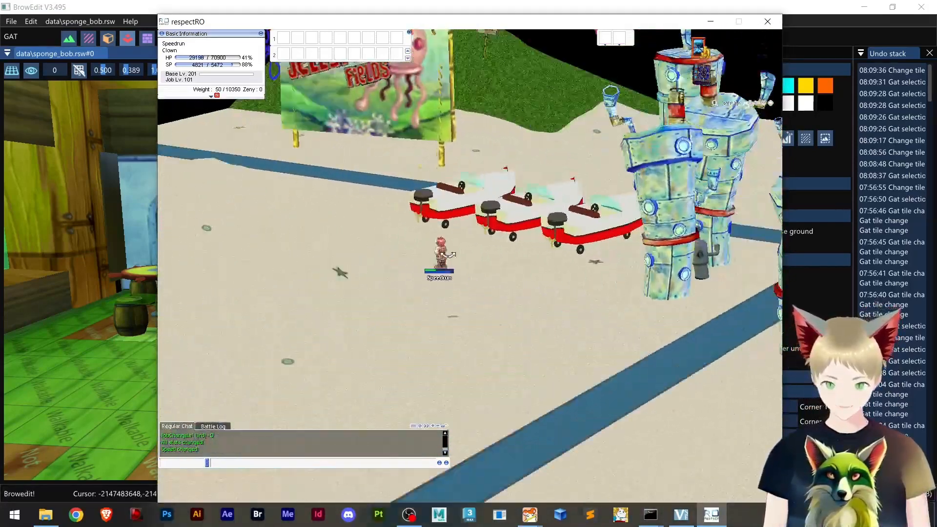
# Step: Walk the character to the Jellyfish Fields sign and test the tiles between its posts
pyautogui.click(389, 239)
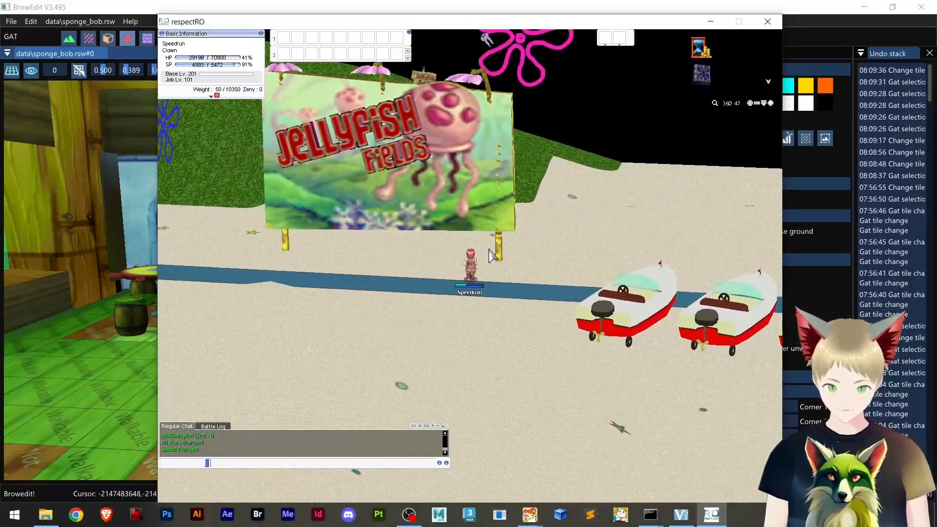
pyautogui.click(489, 250)
pyautogui.click(440, 323)
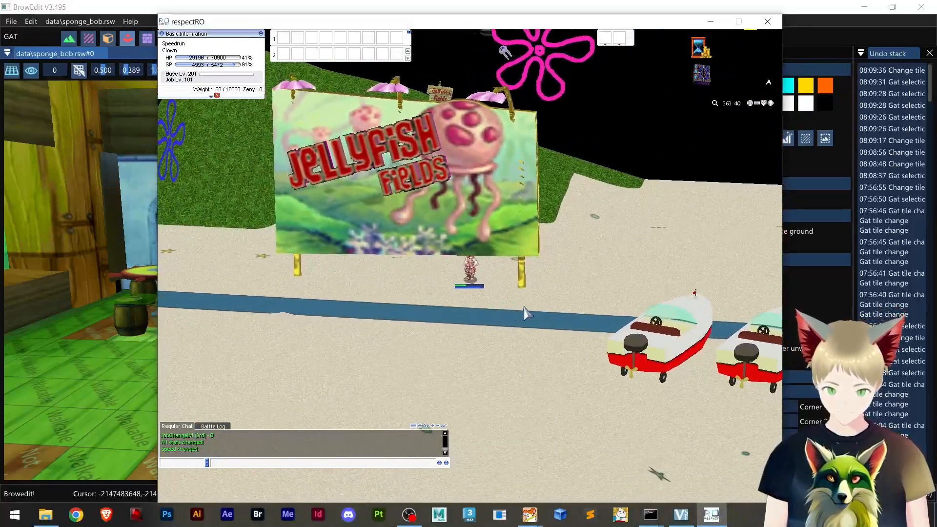
pyautogui.click(526, 311)
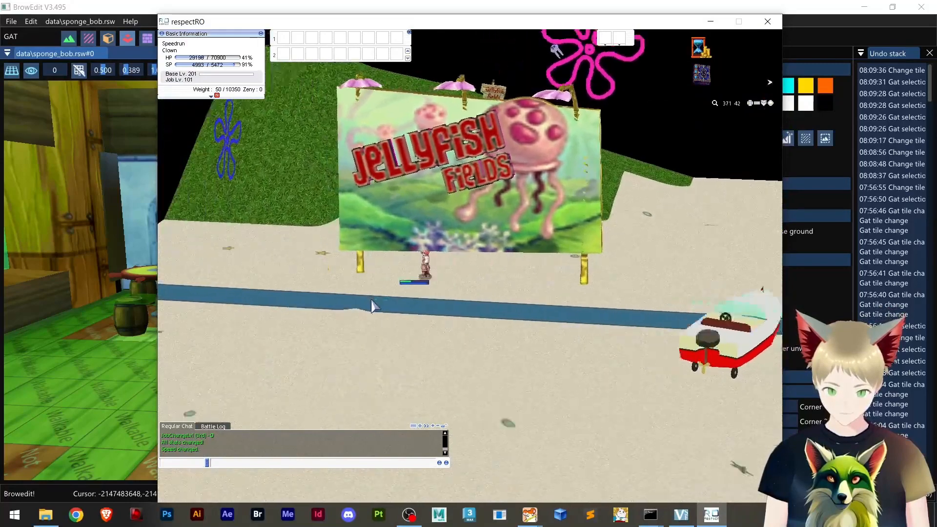
pyautogui.click(489, 297)
pyautogui.click(449, 239)
pyautogui.click(538, 303)
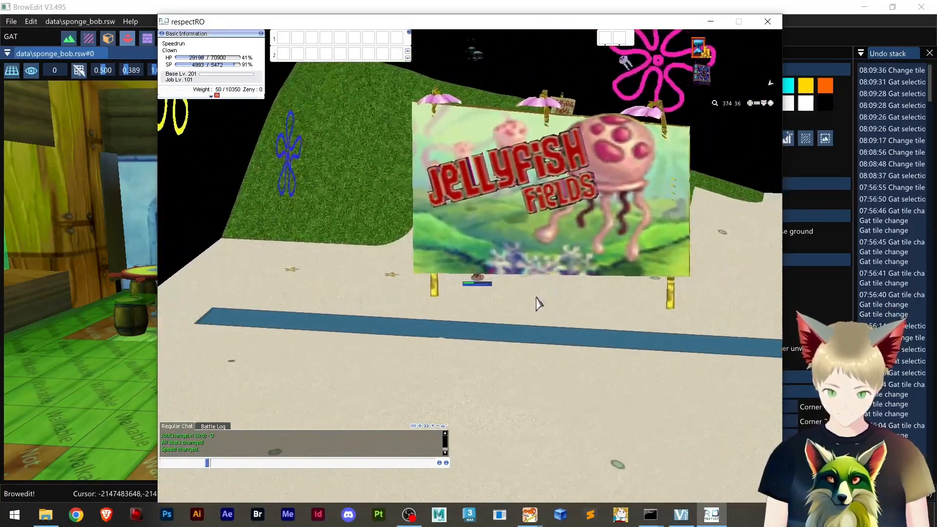
# Step: Test the tiles behind the Jellyfish Fields sign and around its far post, then return toward the parked boats
pyautogui.click(495, 332)
pyautogui.click(409, 253)
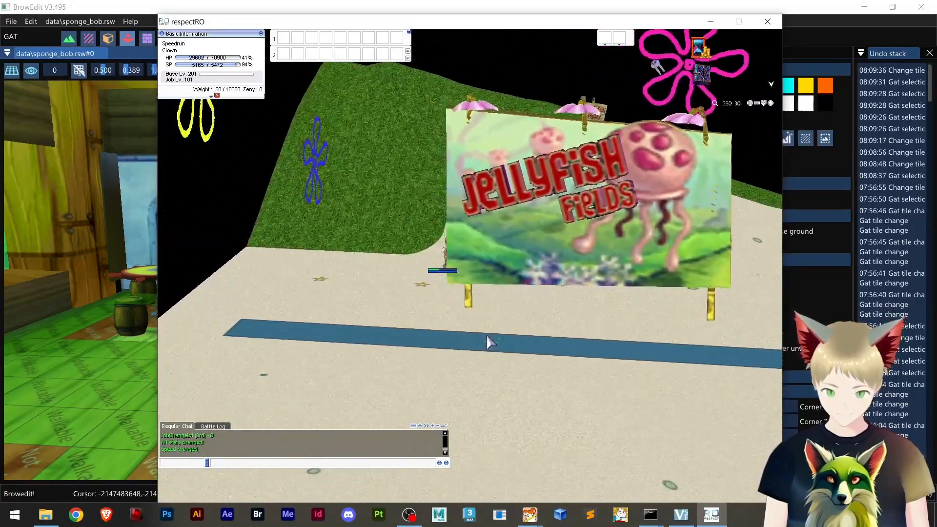
pyautogui.click(413, 329)
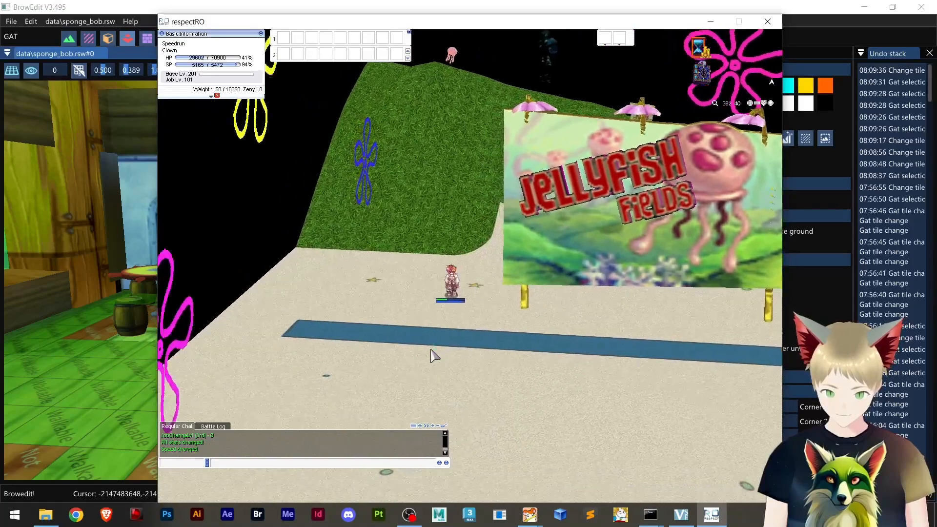
pyautogui.click(581, 309)
pyautogui.click(556, 254)
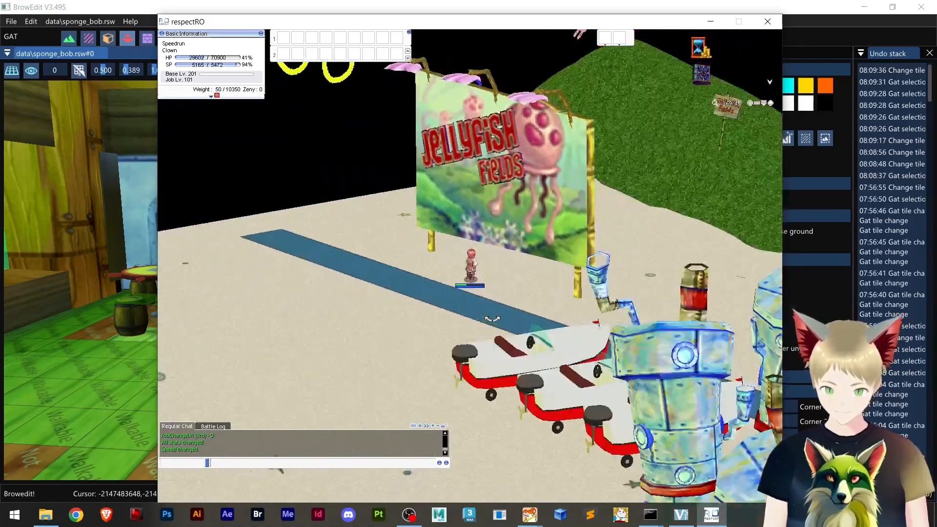
# Step: Switch to BrowEdit and examine the Jellyfish Fields sign, the non-walkable strip near the road and the surrounding tiles
pyautogui.click(558, 6)
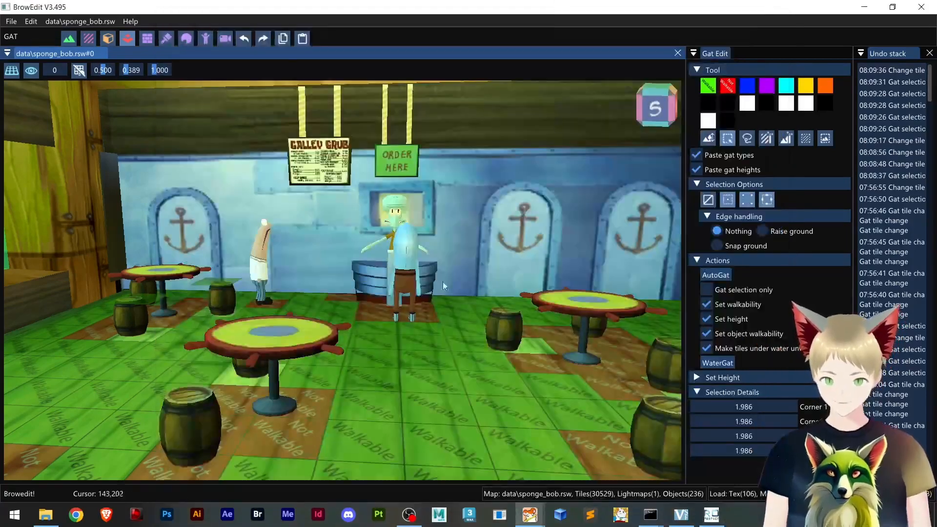
pyautogui.scroll(-10, 409, 292)
pyautogui.keyDown('shift'); pyautogui.moveTo(431, 286); pyautogui.dragTo(610, 263, button='right'); pyautogui.keyUp('shift')
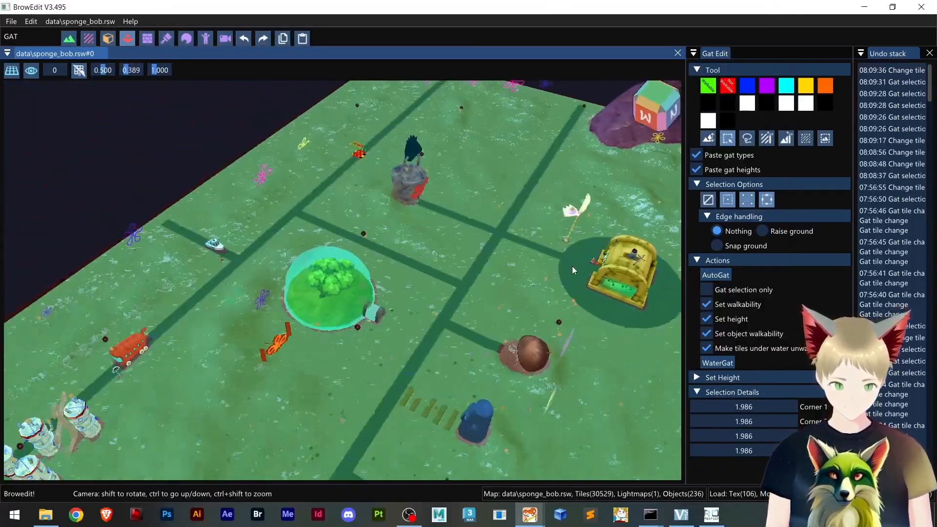
pyautogui.keyDown('shift'); pyautogui.moveTo(258, 342); pyautogui.dragTo(205, 293, button='right'); pyautogui.keyUp('shift')
pyautogui.moveTo(205, 293); pyautogui.dragTo(544, 293, button='right')
pyautogui.moveTo(353, 300); pyautogui.dragTo(401, 302, button='right')
pyautogui.scroll(5, 264, 281)
pyautogui.moveTo(264, 281); pyautogui.dragTo(347, 268, button='right')
pyautogui.scroll(-5, 347, 267)
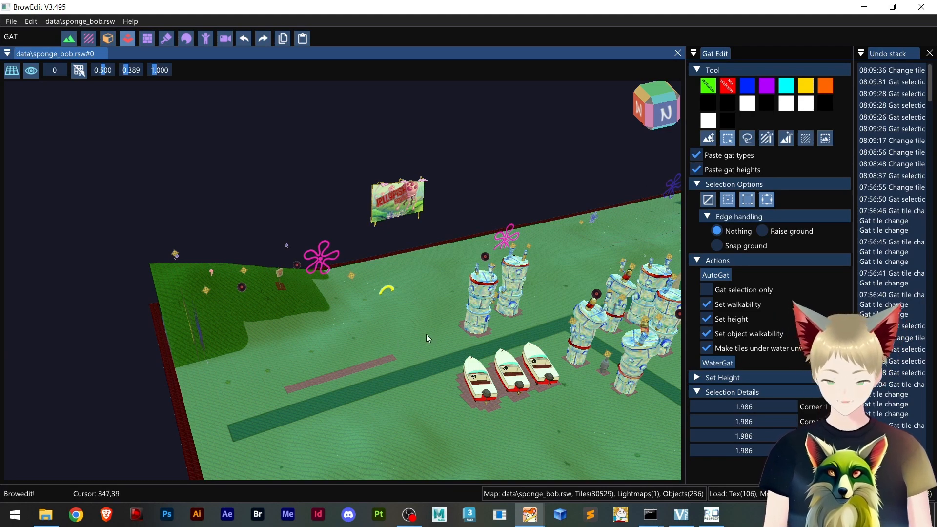
pyautogui.keyDown('shift'); pyautogui.moveTo(426, 333); pyautogui.dragTo(379, 335, button='right'); pyautogui.keyUp('shift')
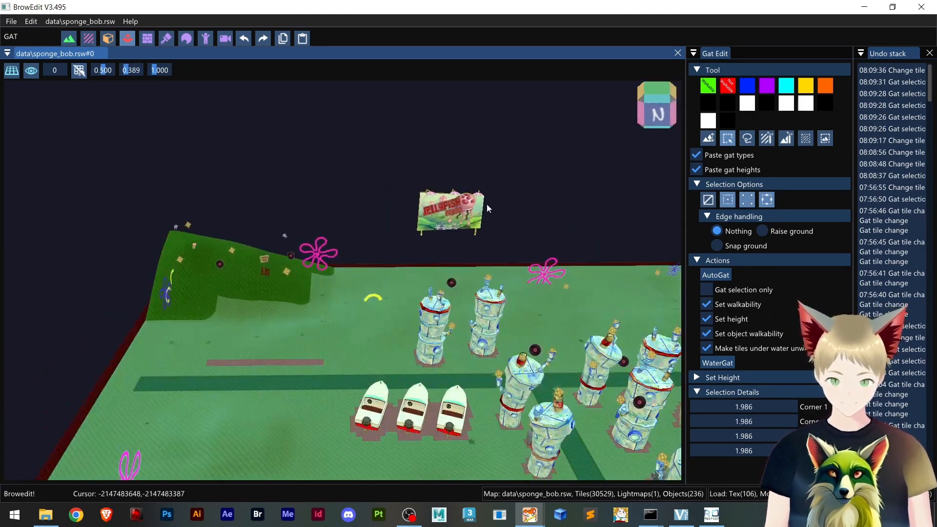
pyautogui.keyDown('shift'); pyautogui.moveTo(426, 241); pyautogui.dragTo(476, 294, button='right'); pyautogui.keyUp('shift')
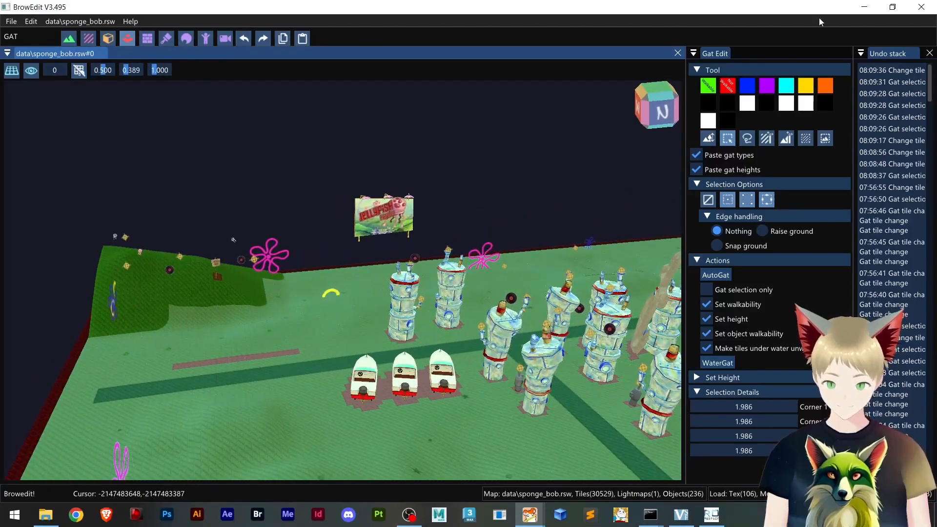
# Step: Return to the respectRO client and walk the character back and forth in front of the Jellyfish Fields sign
pyautogui.click(863, 7)
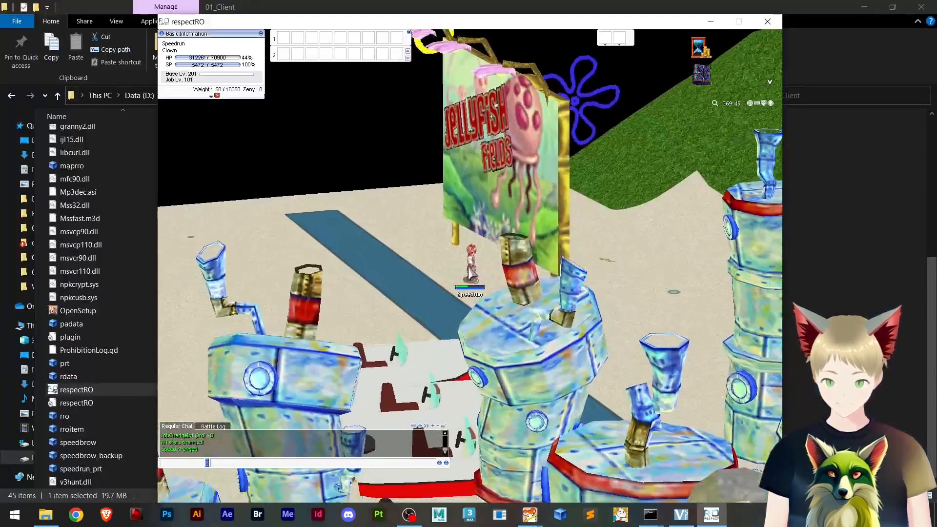
pyautogui.moveTo(467, 249); pyautogui.dragTo(493, 272, button='right')
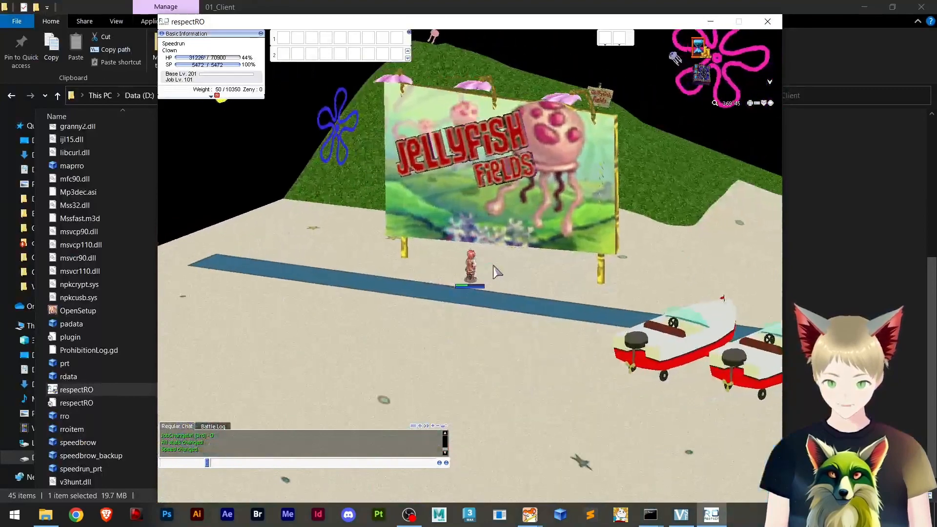
pyautogui.click(414, 264)
pyautogui.moveTo(415, 264); pyautogui.dragTo(504, 266, button='right')
pyautogui.scroll(2, 505, 268)
pyautogui.scroll(-2, 506, 271)
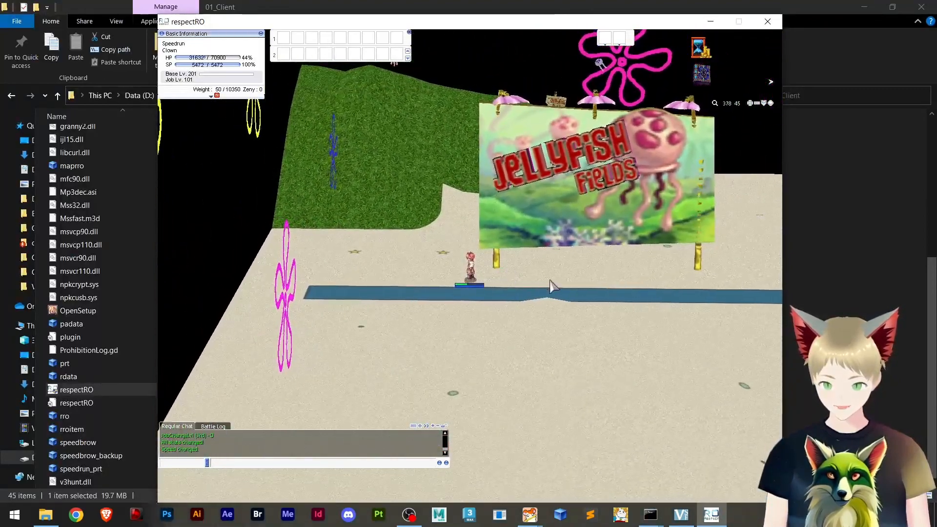
pyautogui.click(550, 280)
pyautogui.moveTo(550, 279); pyautogui.dragTo(600, 305, button='right')
pyautogui.click(600, 305)
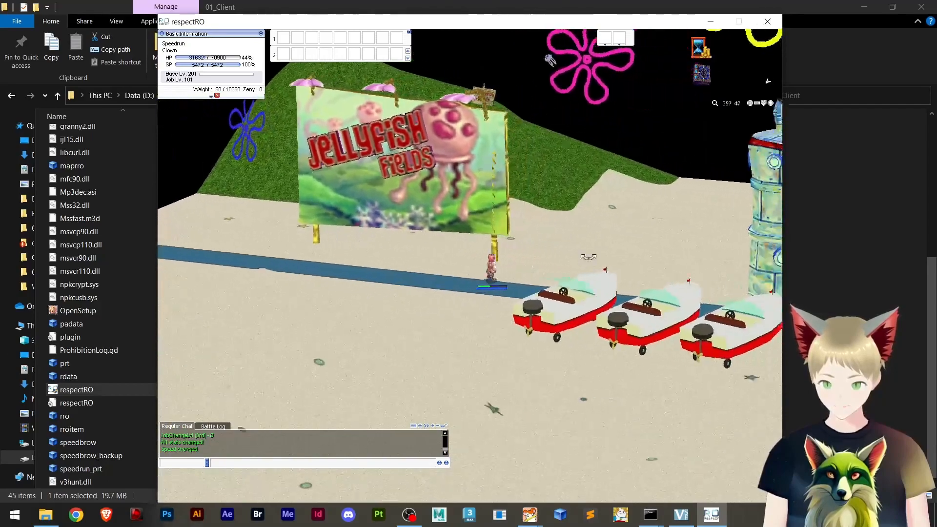
# Step: Test the grassy hill behind the sign on foot, then walk the character to the anchor building near the bus stop
pyautogui.moveTo(494, 263); pyautogui.dragTo(501, 318, button='right')
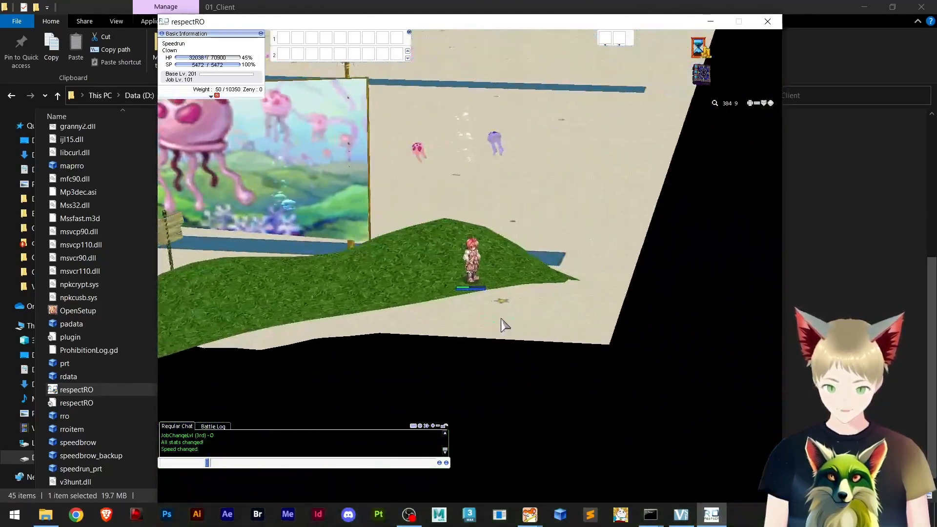
pyautogui.moveTo(570, 342); pyautogui.dragTo(481, 360, button='right')
pyautogui.click(600, 353)
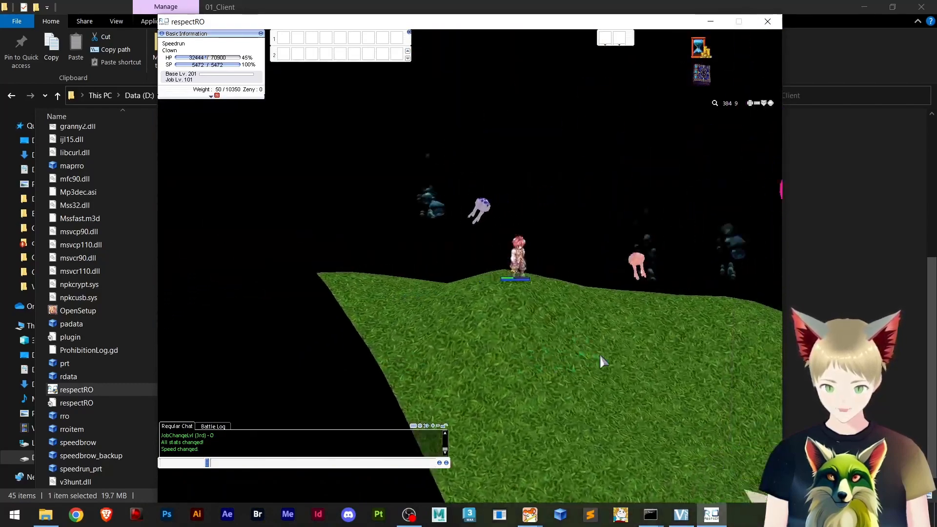
pyautogui.moveTo(587, 294); pyautogui.dragTo(551, 255, button='right')
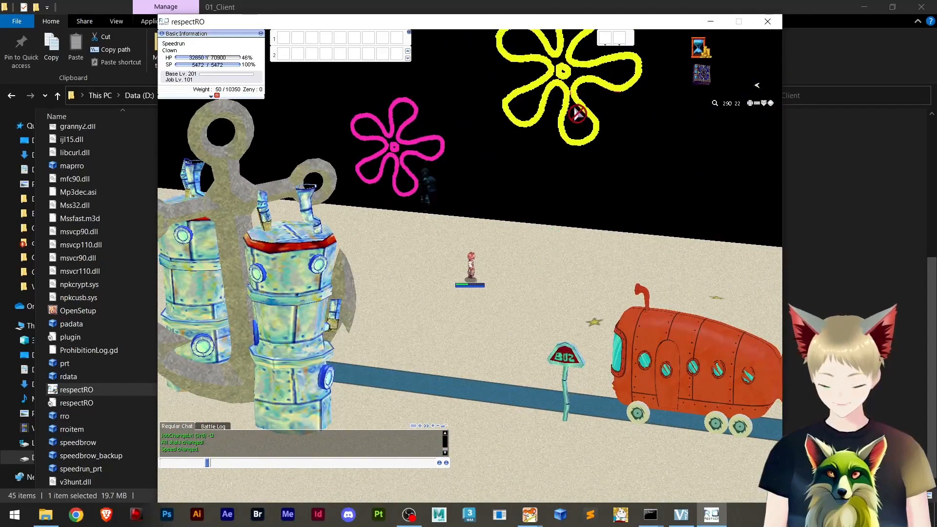
pyautogui.moveTo(540, 171); pyautogui.dragTo(547, 284, button='right')
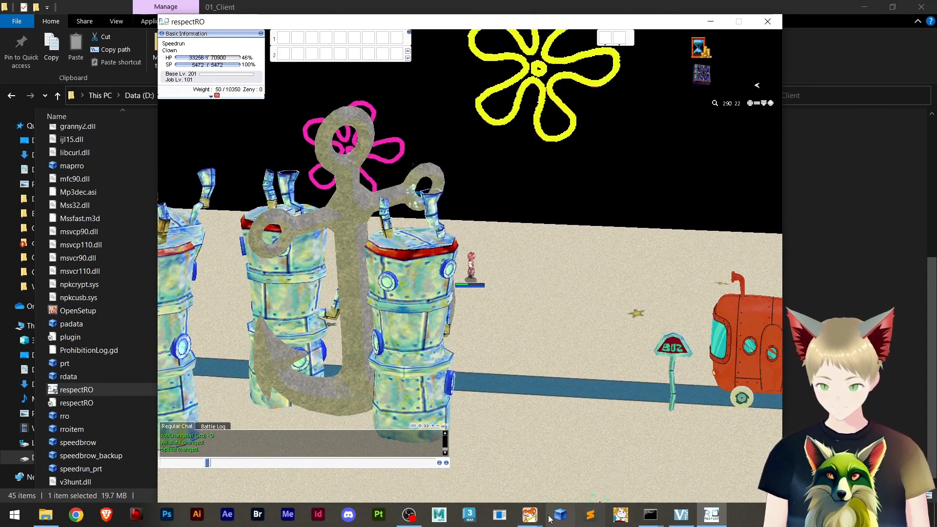
# Step: Switch to BrowEdit and examine the map border and the grassy hill around the Jellyfish Fields sign
pyautogui.moveTo(550, 519)
pyautogui.click(559, 458)
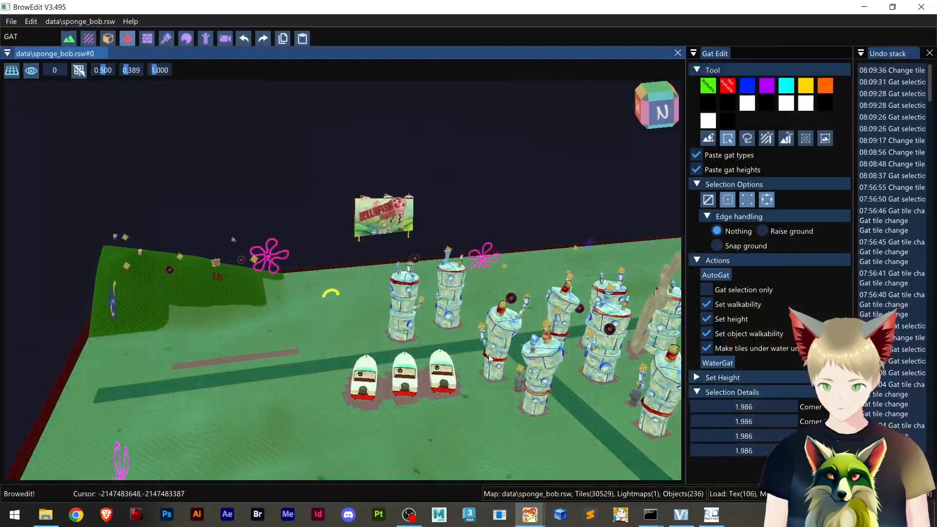
pyautogui.scroll(-4, 488, 354)
pyautogui.moveTo(508, 332); pyautogui.dragTo(404, 446, button='middle')
pyautogui.scroll(7, 411, 329)
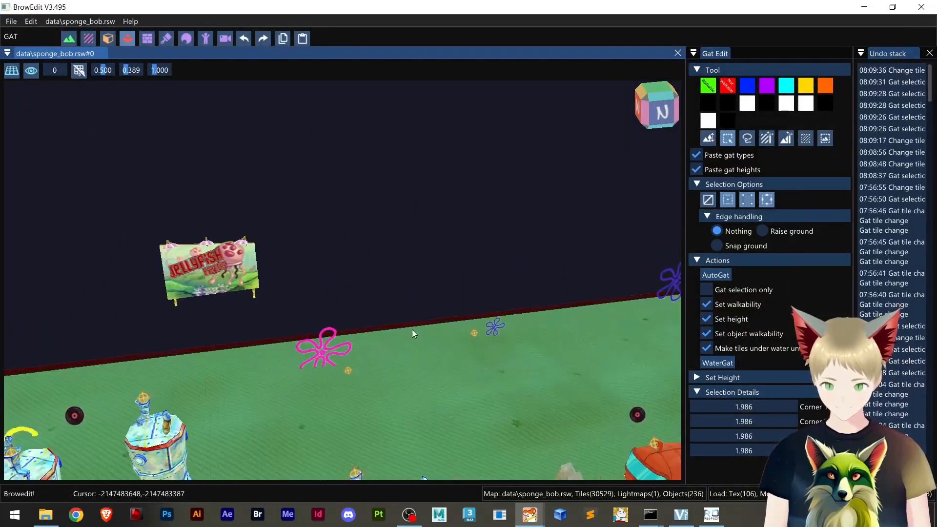
pyautogui.moveTo(412, 330); pyautogui.dragTo(518, 313, button='right')
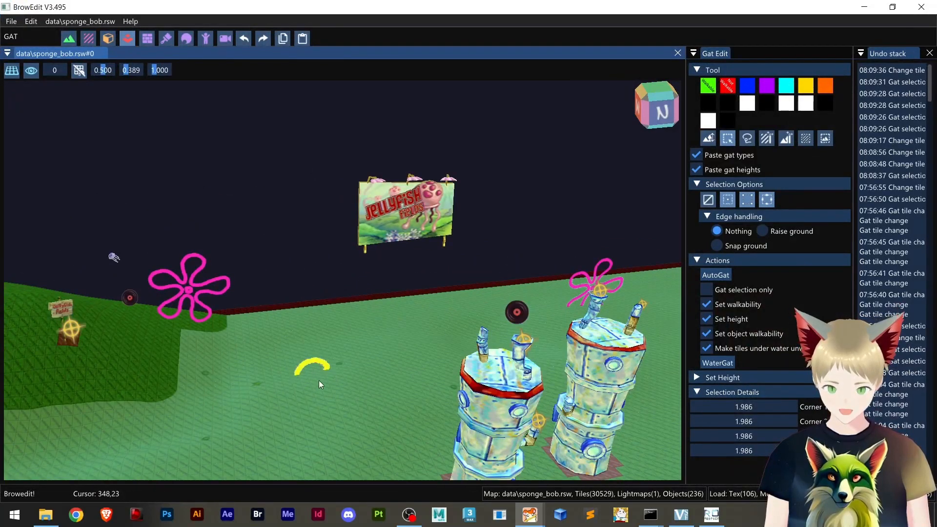
# Step: Return to the respectRO client and walk the character to boat 18 and the umbrellas at Goo Lagoon
pyautogui.click(863, 9)
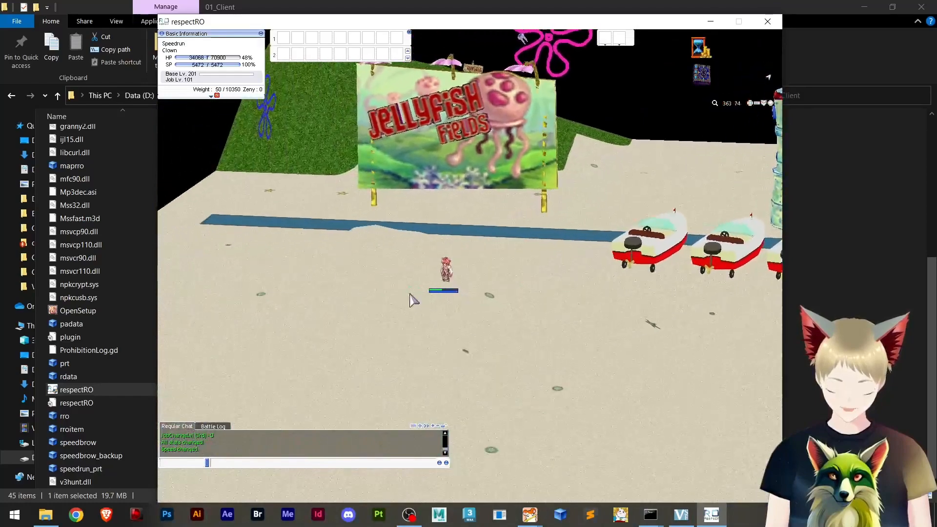
pyautogui.moveTo(454, 320); pyautogui.dragTo(358, 278, button='right')
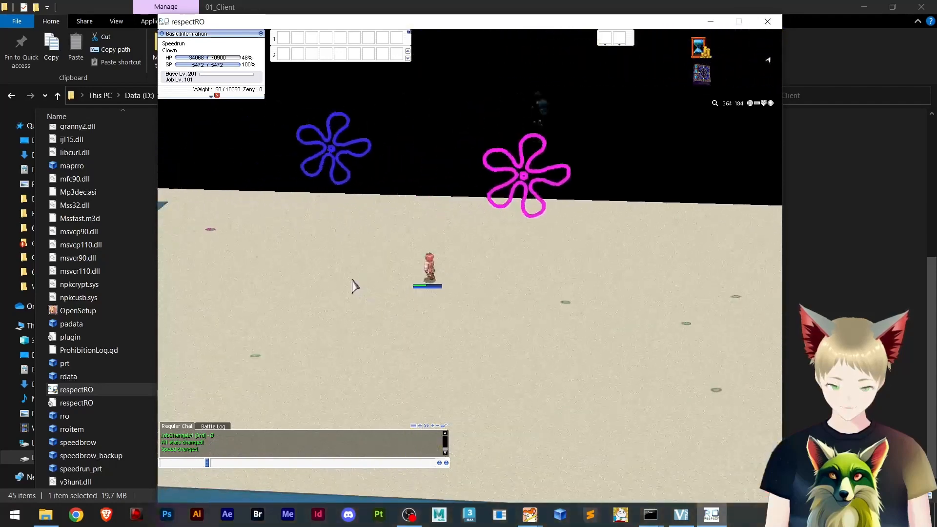
pyautogui.moveTo(426, 271); pyautogui.dragTo(557, 266, button='right')
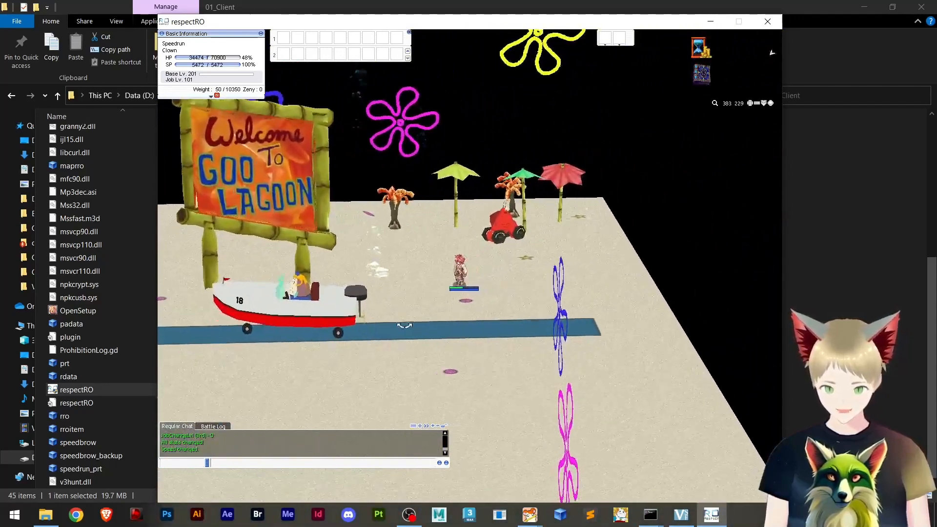
pyautogui.moveTo(403, 326); pyautogui.dragTo(426, 334, button='right')
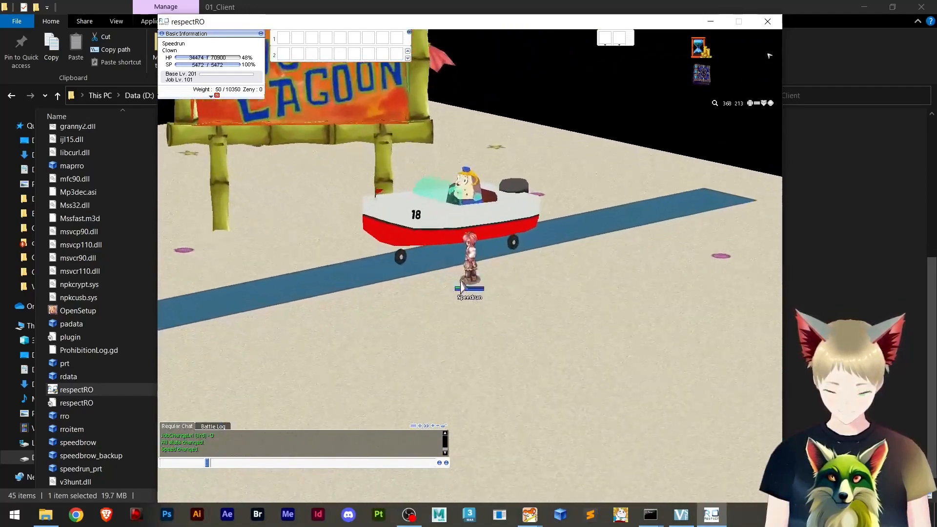
pyautogui.moveTo(488, 281); pyautogui.dragTo(465, 291, button='right')
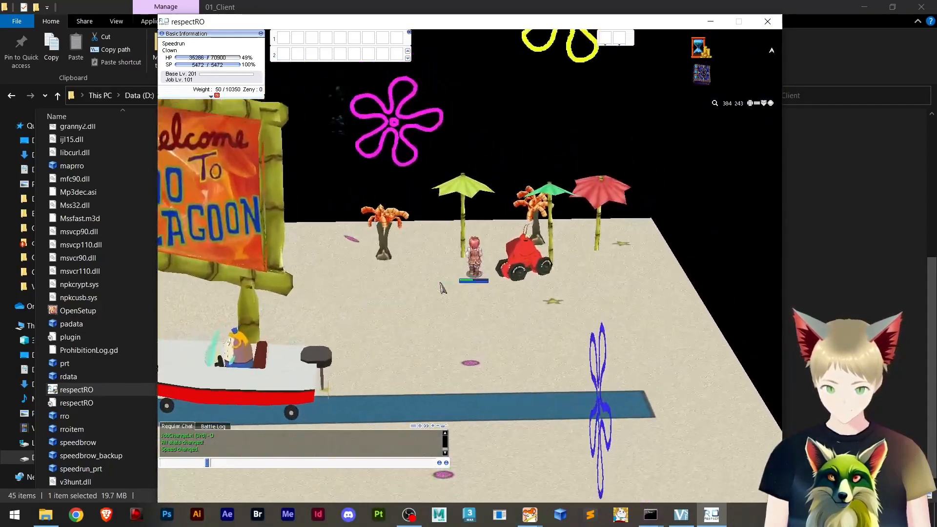
# Step: Test the tiles around the red crab car and the beach umbrellas by walking the character between them
pyautogui.click(413, 274)
pyautogui.moveTo(486, 283); pyautogui.dragTo(488, 283, button='right')
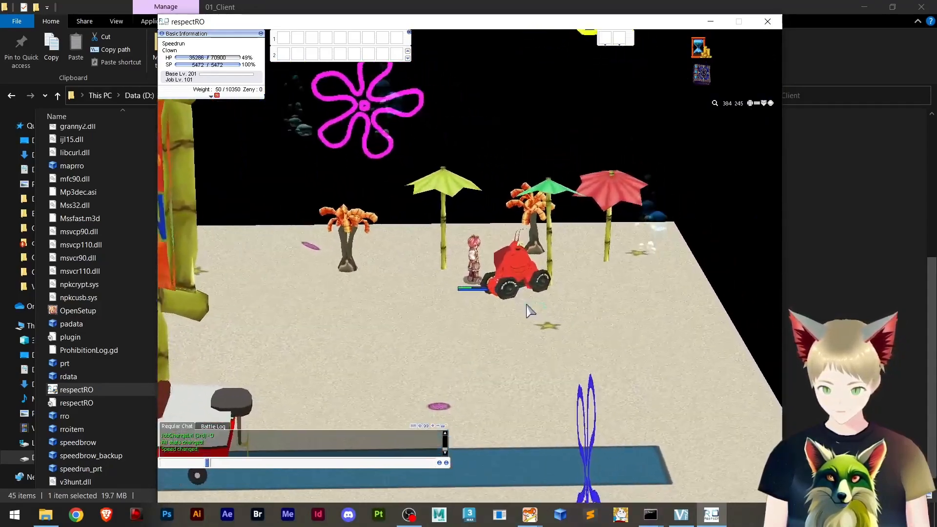
pyautogui.moveTo(498, 317)
pyautogui.mouseDown(button='right')
pyautogui.moveTo(479, 323)
pyautogui.moveTo(512, 322)
pyautogui.mouseUp(button='right')
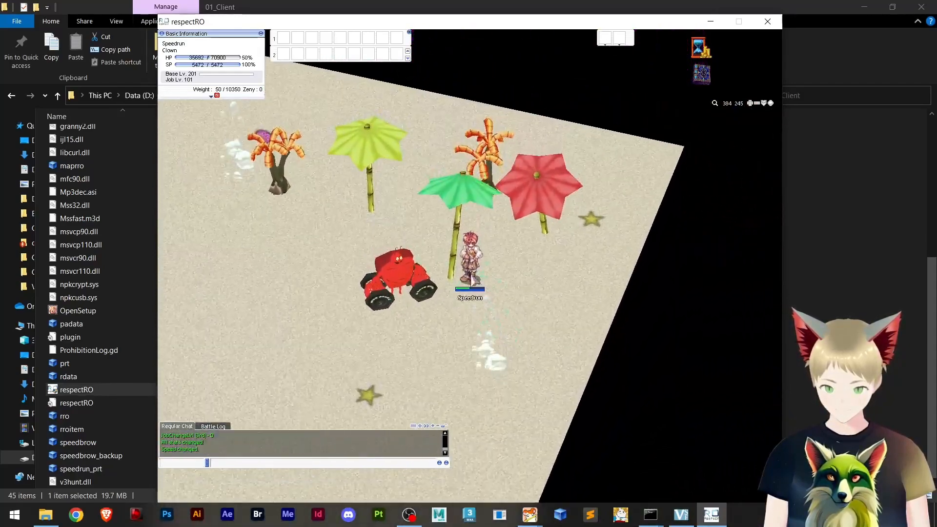
pyautogui.moveTo(420, 251); pyautogui.dragTo(507, 282)
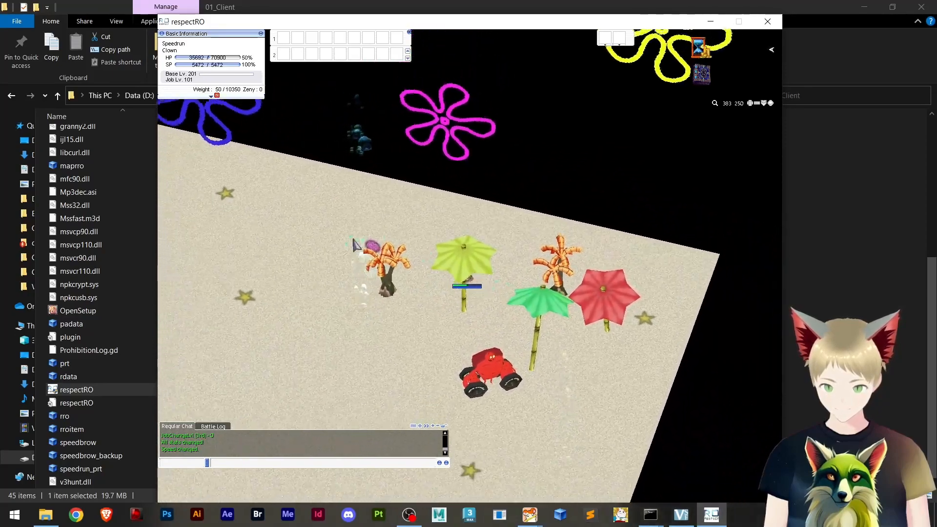
# Step: Walk the character from Goo Lagoon along the map border, behind the purple rock and out to the road beside it
pyautogui.click(355, 244)
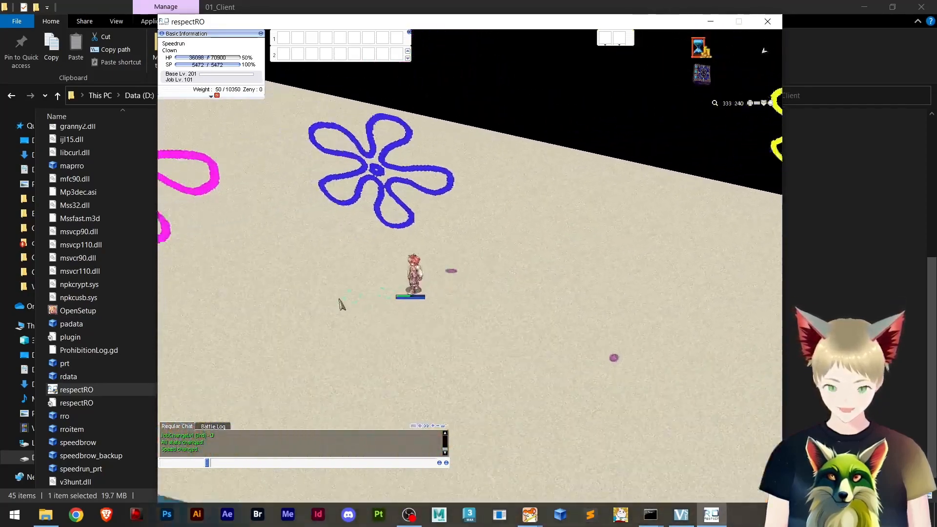
pyautogui.moveTo(338, 281); pyautogui.dragTo(426, 271)
pyautogui.moveTo(403, 236); pyautogui.dragTo(429, 234)
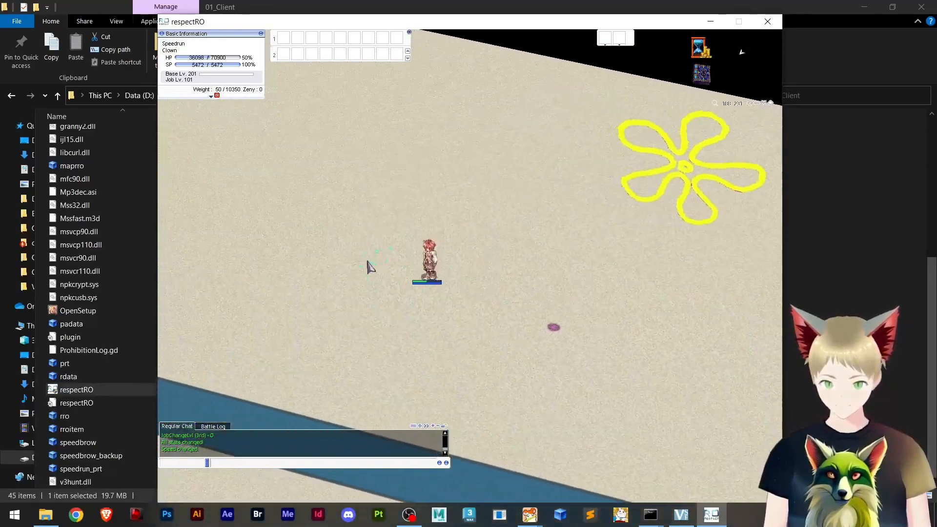
pyautogui.moveTo(325, 287); pyautogui.dragTo(438, 215)
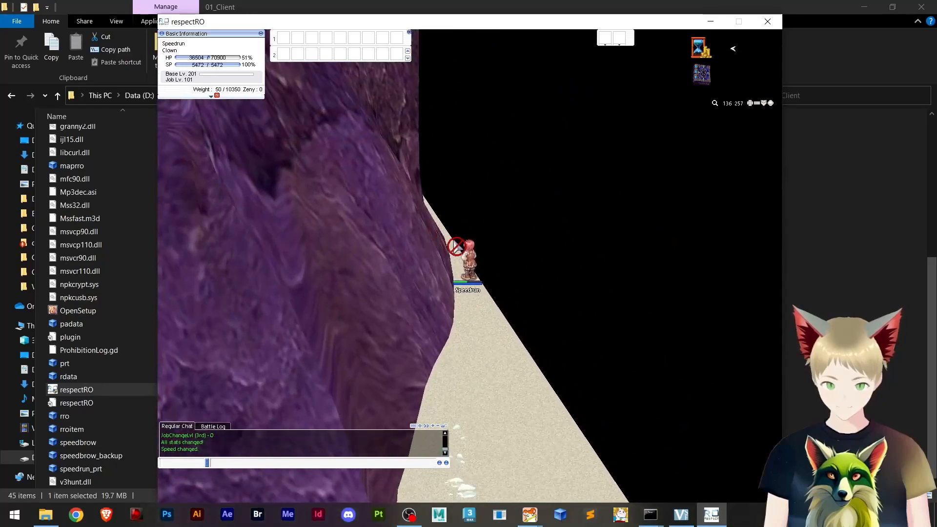
pyautogui.moveTo(456, 246); pyautogui.dragTo(463, 272, button='right')
pyautogui.moveTo(446, 305); pyautogui.dragTo(521, 173)
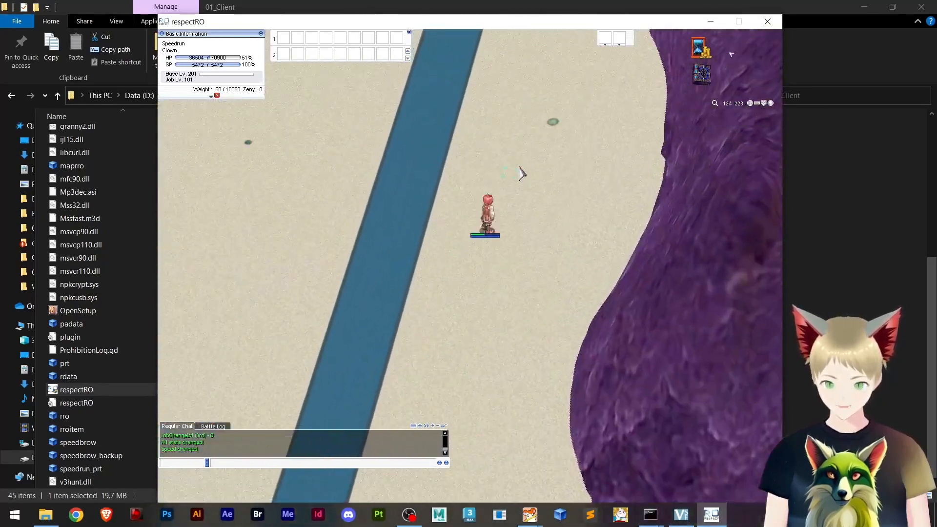
# Step: Walk the character along the edge of the purple rock and over to the green ship to test the walkable tiles
pyautogui.moveTo(464, 171); pyautogui.dragTo(432, 385)
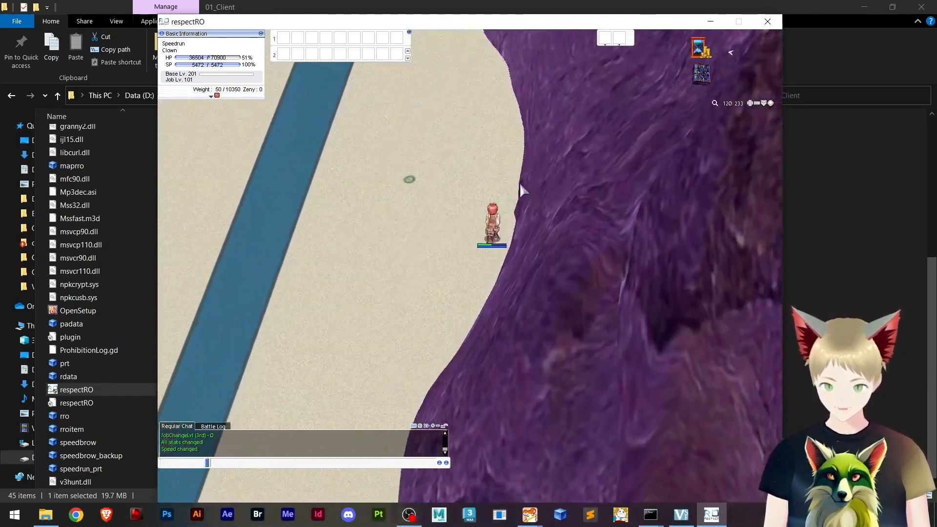
pyautogui.moveTo(520, 184)
pyautogui.mouseDown()
pyautogui.moveTo(441, 190)
pyautogui.moveTo(561, 216)
pyautogui.moveTo(507, 194)
pyautogui.mouseUp()
pyautogui.moveTo(442, 200); pyautogui.dragTo(469, 211)
pyautogui.moveTo(468, 211); pyautogui.dragTo(442, 215, button='right')
pyautogui.moveTo(442, 216); pyautogui.dragTo(478, 345)
pyautogui.moveTo(478, 345); pyautogui.dragTo(449, 317, button='right')
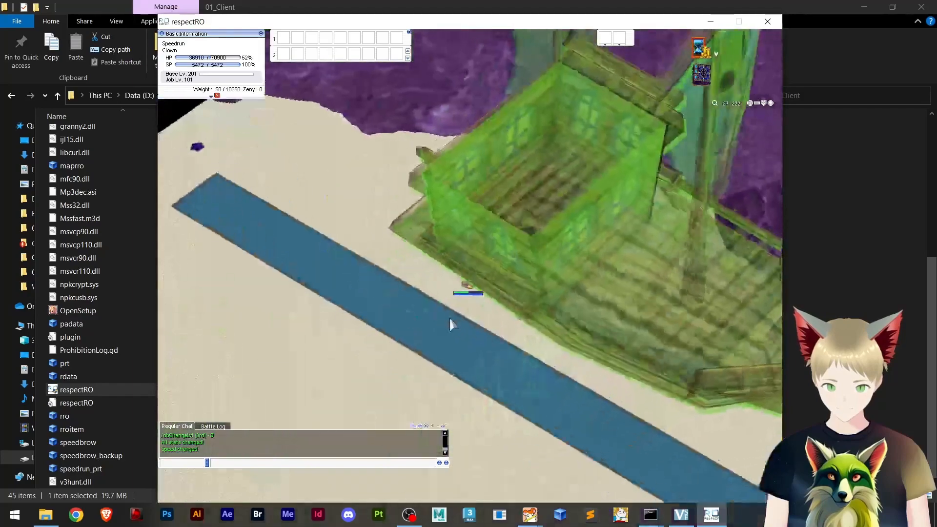
# Step: Test the tiles along the hull and around the bow of the green ship by walking the character past it
pyautogui.moveTo(449, 317); pyautogui.dragTo(557, 323)
pyautogui.moveTo(561, 323); pyautogui.dragTo(548, 318, button='right')
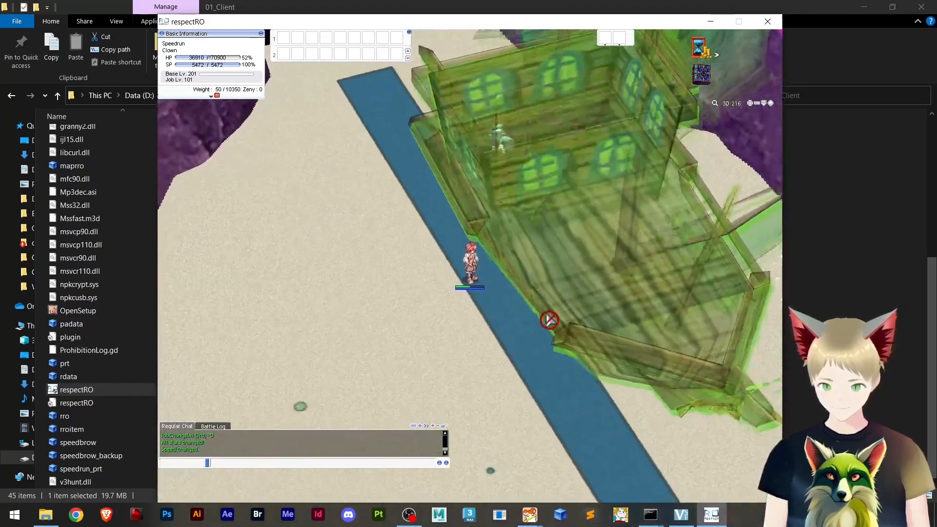
pyautogui.moveTo(548, 318); pyautogui.dragTo(454, 343)
pyautogui.moveTo(571, 327); pyautogui.dragTo(592, 266)
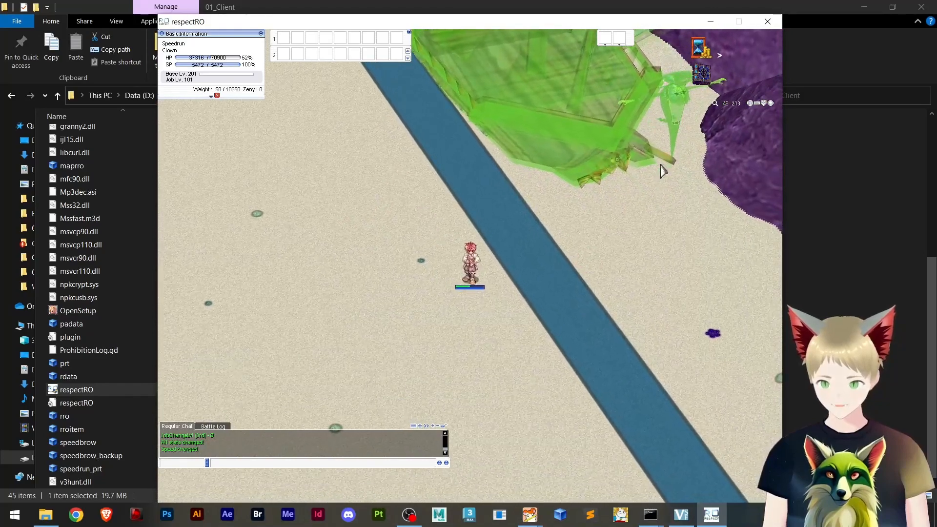
pyautogui.moveTo(551, 302); pyautogui.dragTo(349, 304)
# Step: Walk the character across the sand to the map border, then on to the Chum Bucket and its taxi stand
pyautogui.moveTo(348, 304); pyautogui.dragTo(326, 274, button='right')
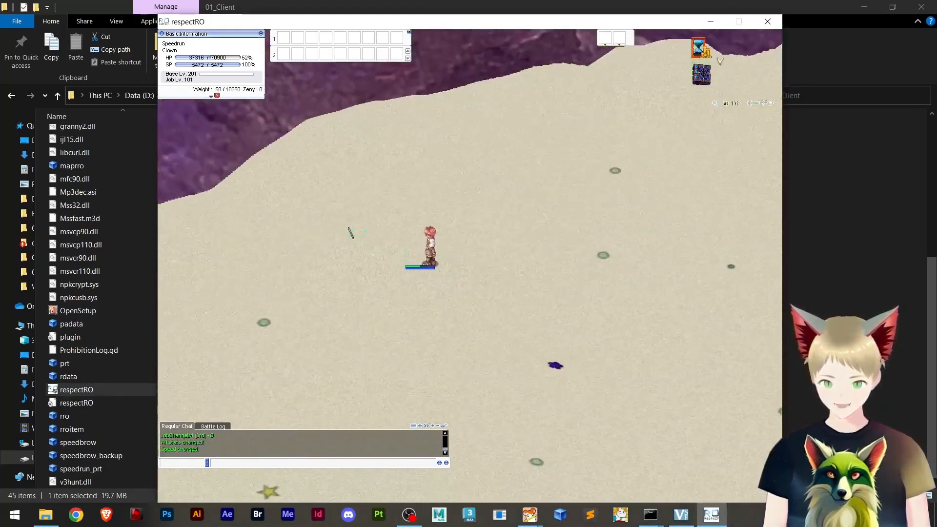
pyautogui.moveTo(398, 252); pyautogui.dragTo(412, 217)
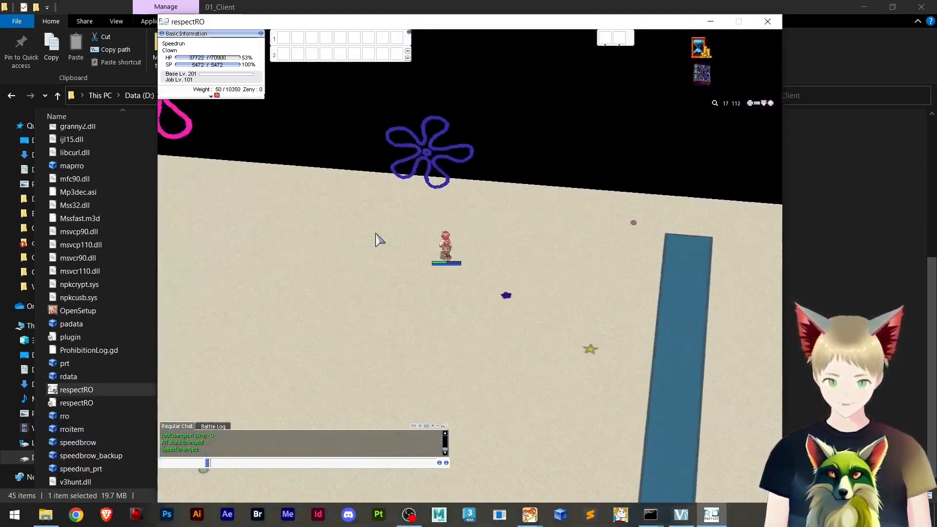
pyautogui.moveTo(326, 294); pyautogui.dragTo(307, 287, button='right')
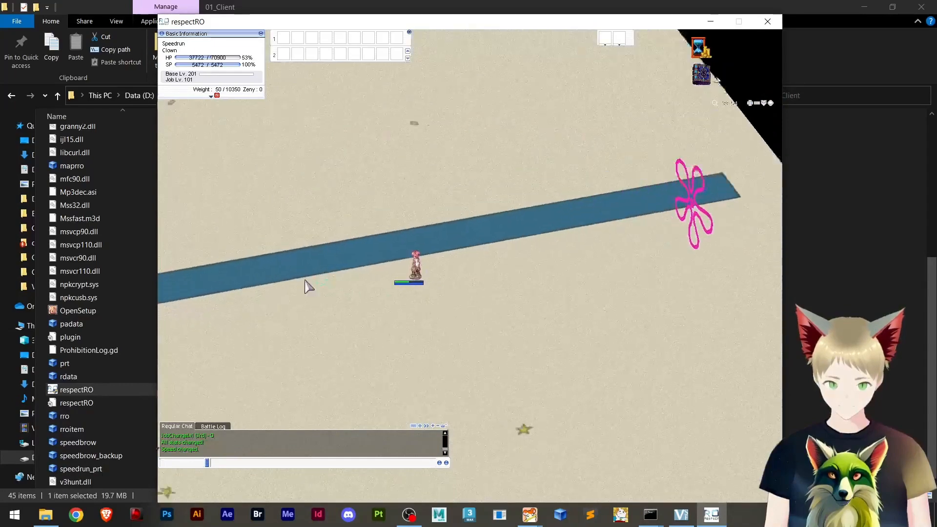
pyautogui.moveTo(308, 287); pyautogui.dragTo(399, 381)
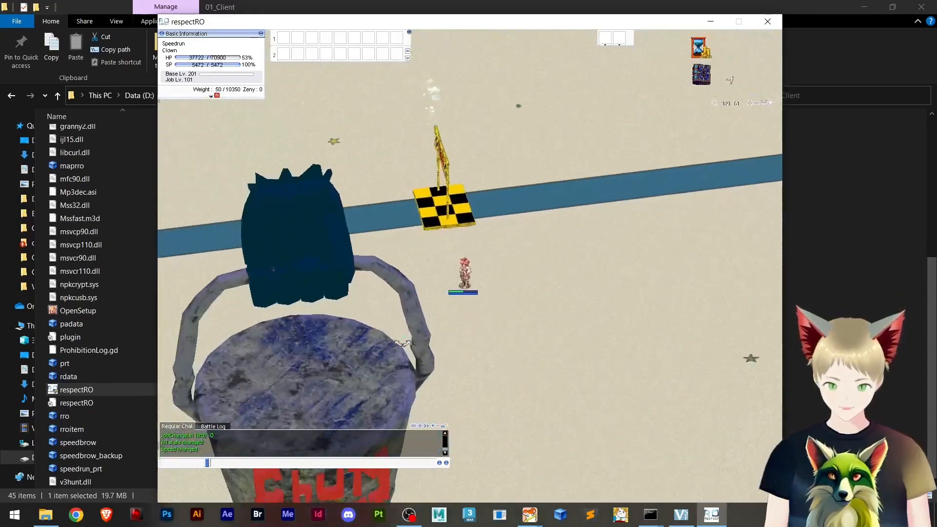
pyautogui.rightClick(397, 337)
pyautogui.rightClick(397, 337)
# Step: Walk the character to the brown dome-shaped rock house and examine its outline and opening from several angles
pyautogui.click(592, 212)
pyautogui.moveTo(593, 217); pyautogui.dragTo(545, 126, button='right')
pyautogui.moveTo(545, 126); pyautogui.dragTo(498, 234)
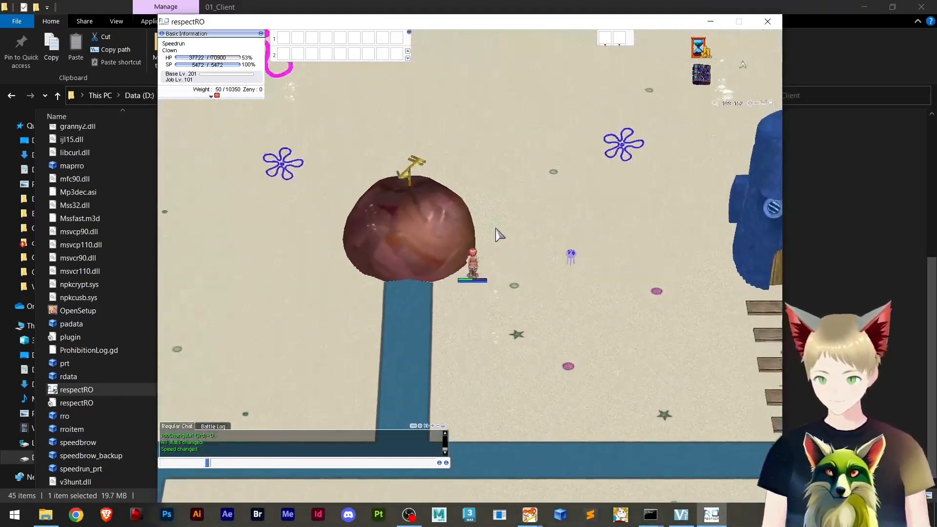
pyautogui.moveTo(499, 244)
pyautogui.mouseDown(button='right')
pyautogui.moveTo(473, 226)
pyautogui.moveTo(433, 246)
pyautogui.moveTo(490, 258)
pyautogui.mouseUp(button='right')
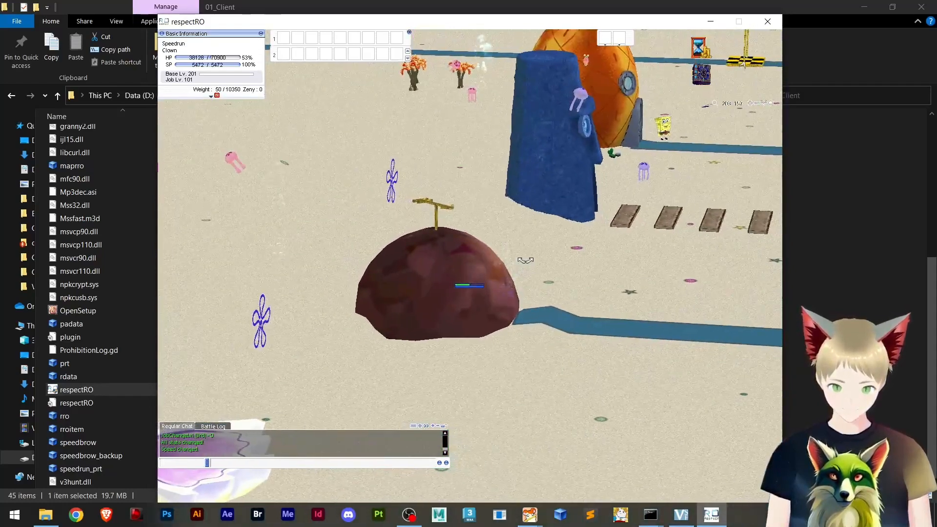
pyautogui.rightClick(525, 260)
pyautogui.rightClick(526, 260)
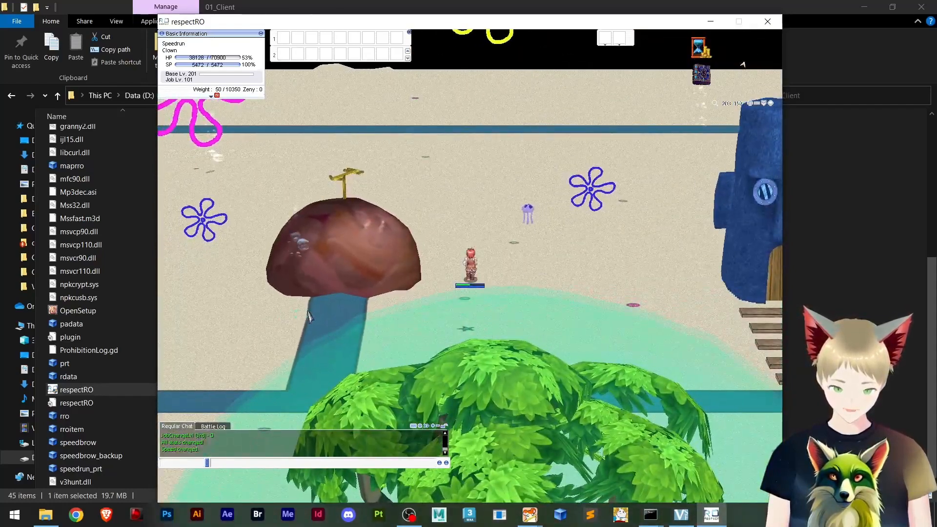
pyautogui.moveTo(308, 316); pyautogui.dragTo(351, 324, button='right')
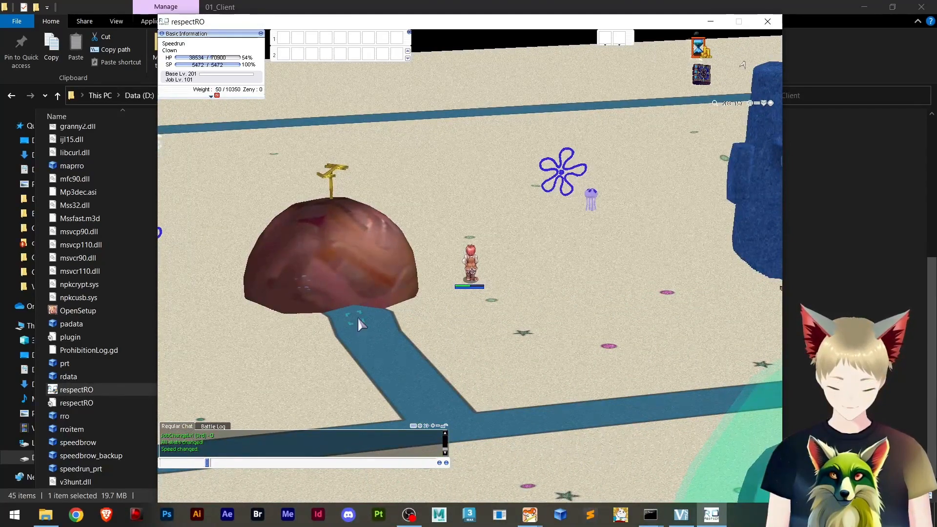
pyautogui.scroll(5, 351, 308)
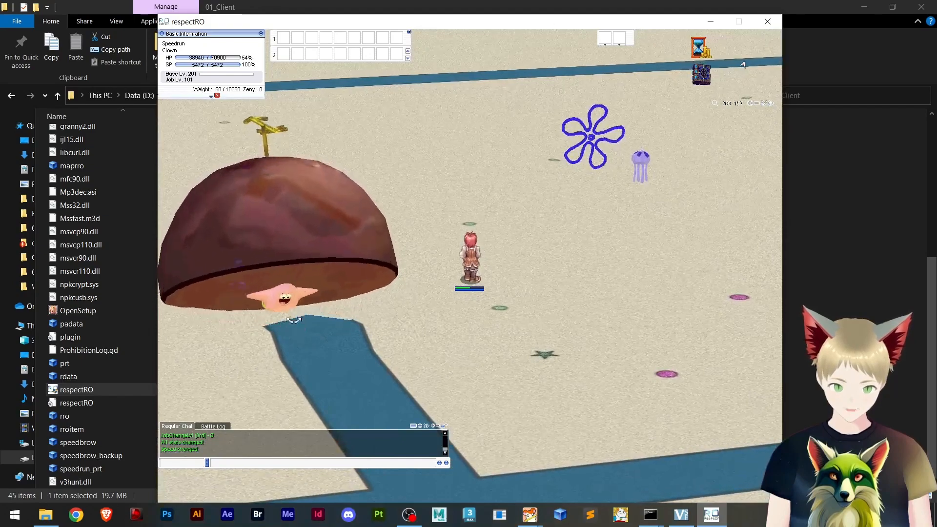
pyautogui.moveTo(294, 320); pyautogui.dragTo(324, 333, button='right')
pyautogui.scroll(-3, 328, 339)
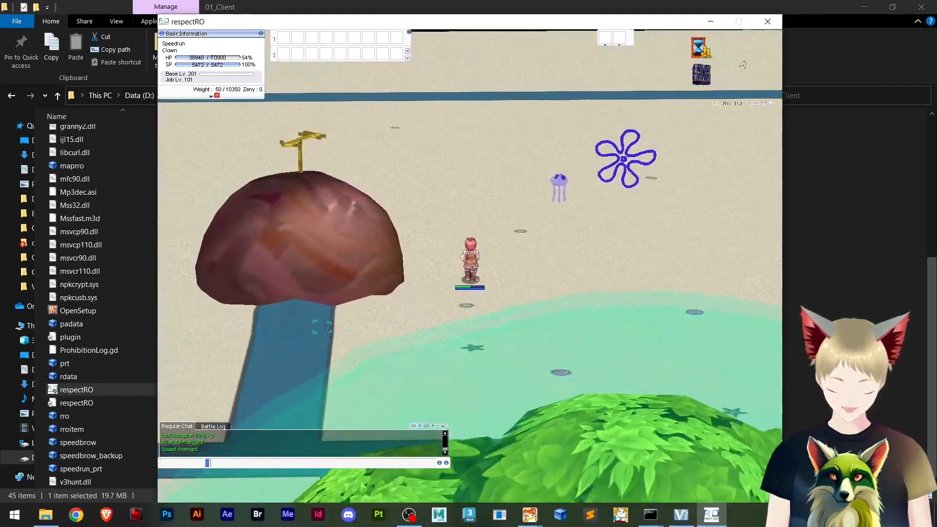
# Step: Test the tiles in front of and beside the brown rock house by walking the character past its entrance
pyautogui.click(366, 324)
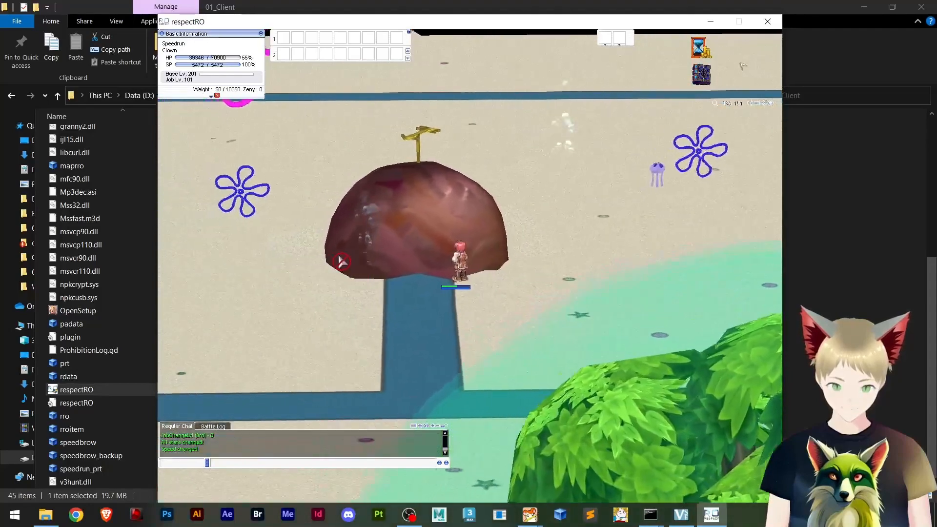
pyautogui.click(350, 314)
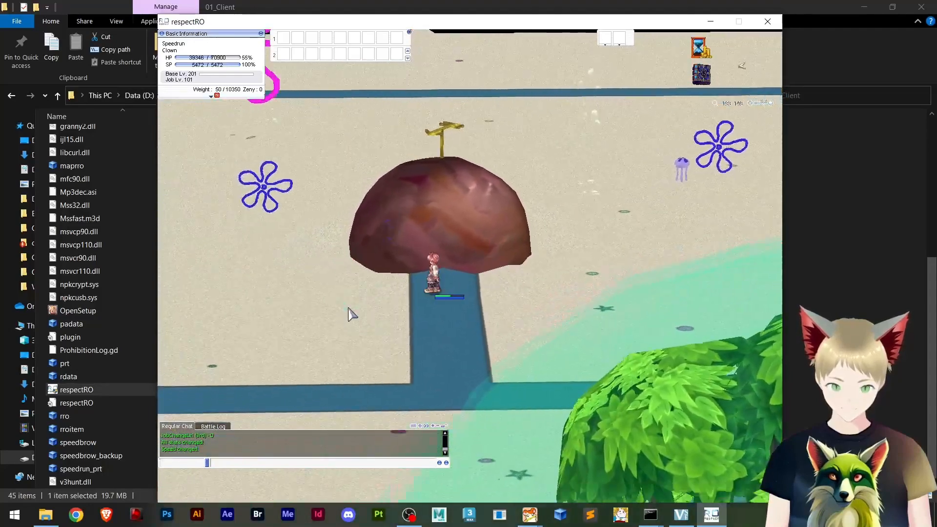
pyautogui.click(391, 249)
pyautogui.click(396, 260)
pyautogui.moveTo(441, 305); pyautogui.dragTo(503, 313)
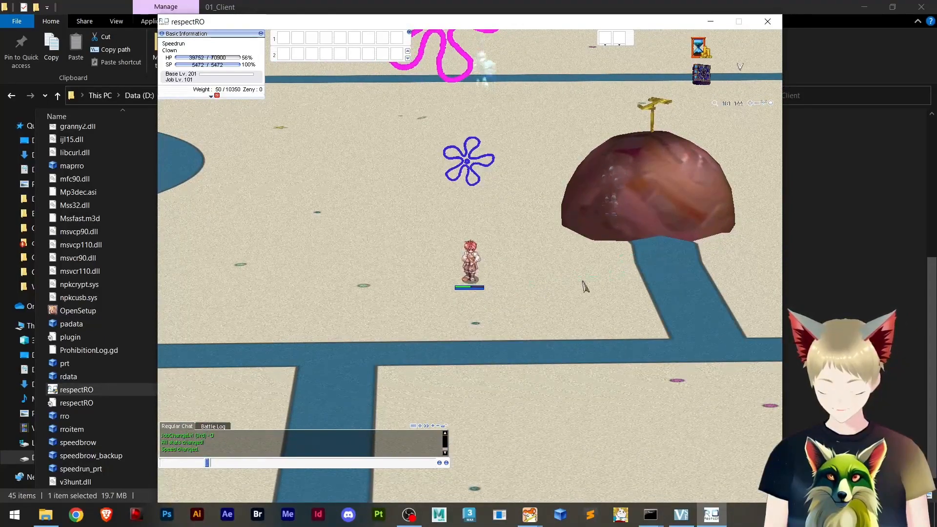
pyautogui.moveTo(469, 238); pyautogui.dragTo(454, 245, button='right')
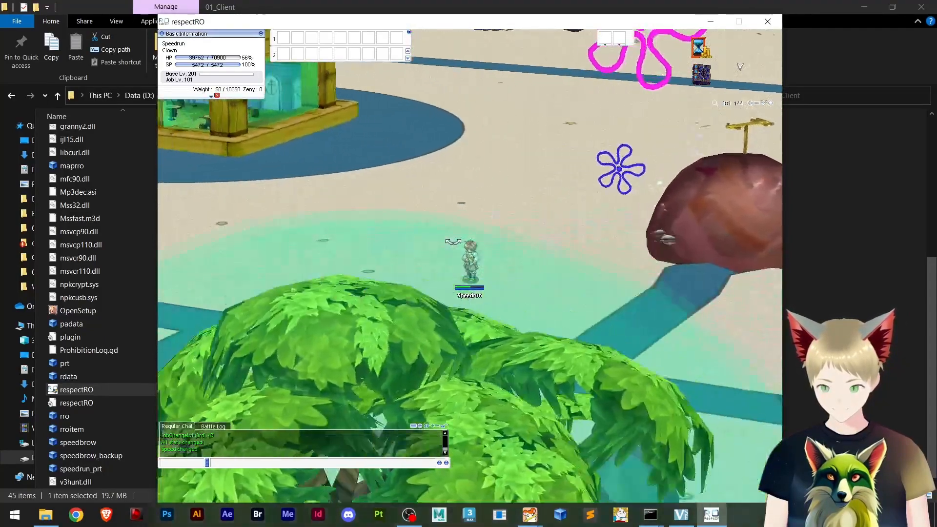
pyautogui.moveTo(697, 282); pyautogui.dragTo(483, 328, button='right')
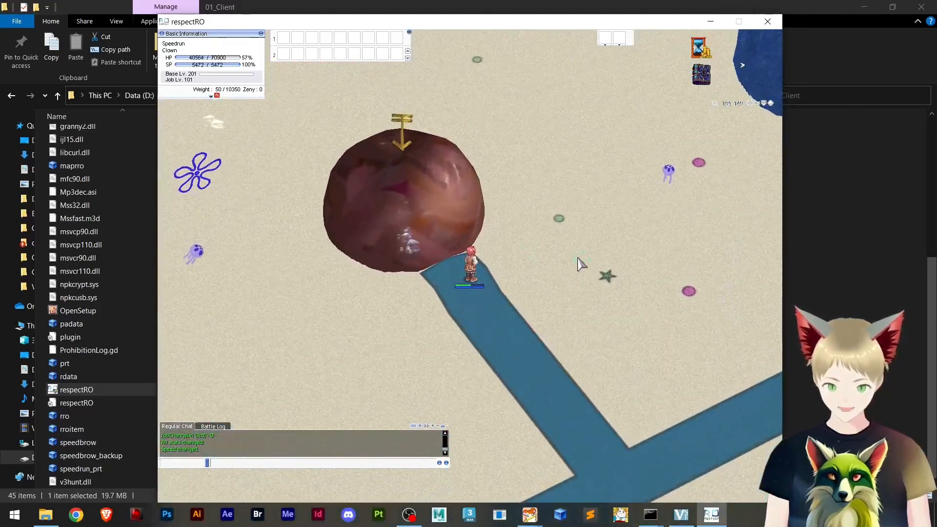
# Step: Walk the character to the blue stone-head house and inspect the tiles by its door and wooden planks
pyautogui.moveTo(578, 264); pyautogui.dragTo(380, 261, button='right')
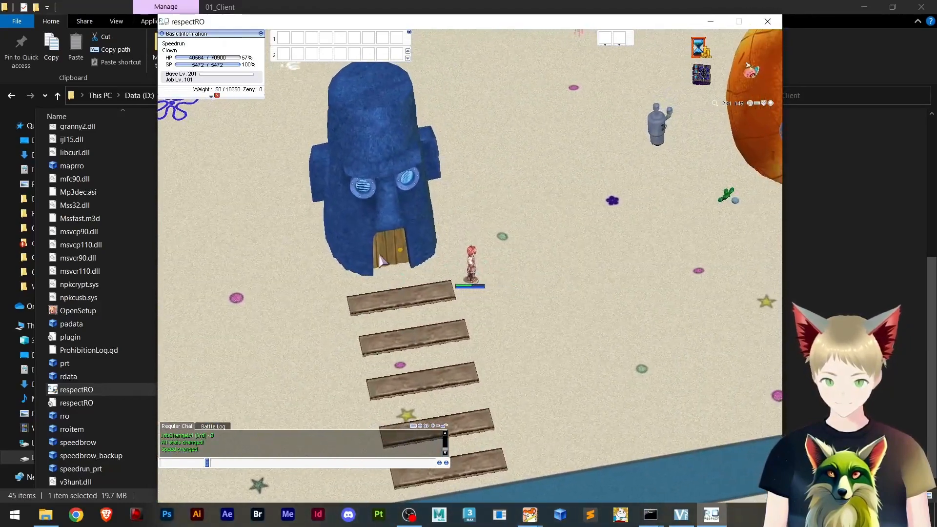
pyautogui.scroll(3, 400, 275)
pyautogui.scroll(-3, 399, 276)
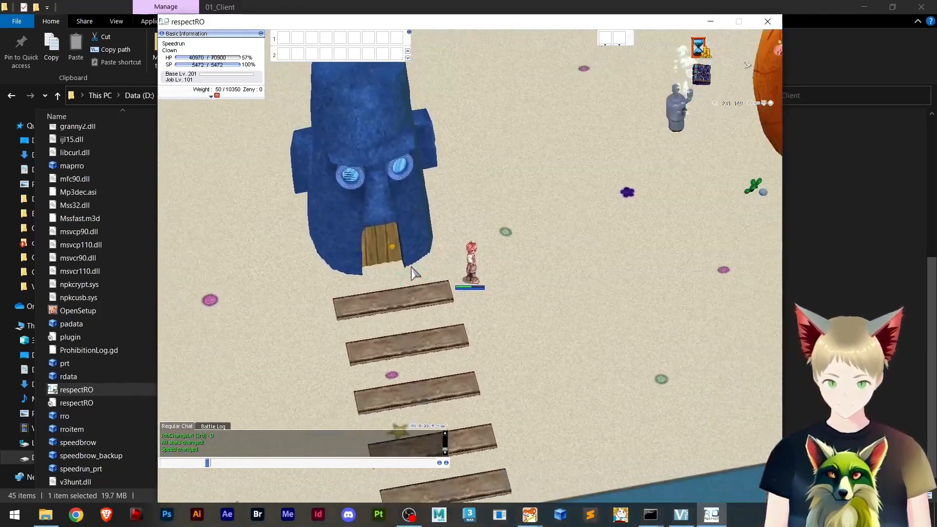
# Step: Test the tiles around the pineapple house by walking the character along its side and to the road behind it
pyautogui.click(536, 222)
pyautogui.click(536, 222)
pyautogui.click(575, 271)
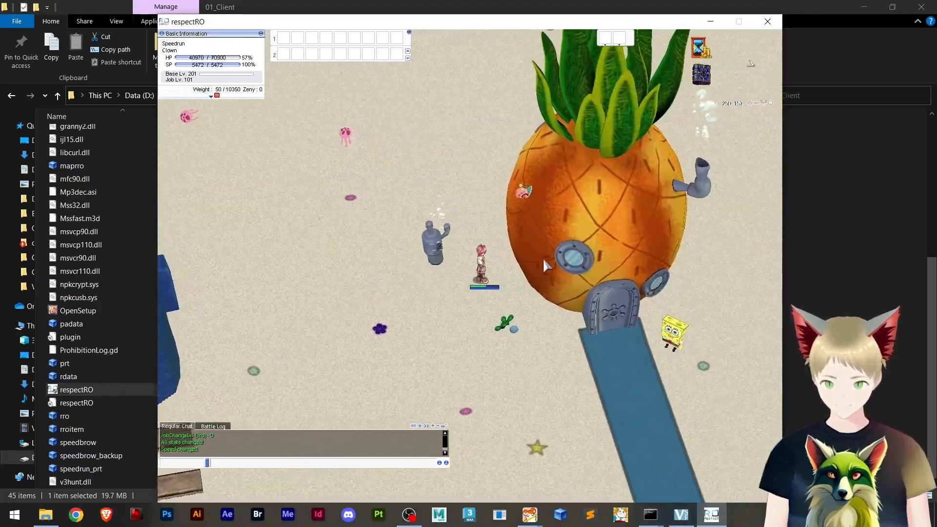
pyautogui.scroll(4, 518, 254)
pyautogui.moveTo(517, 253); pyautogui.dragTo(531, 276, button='right')
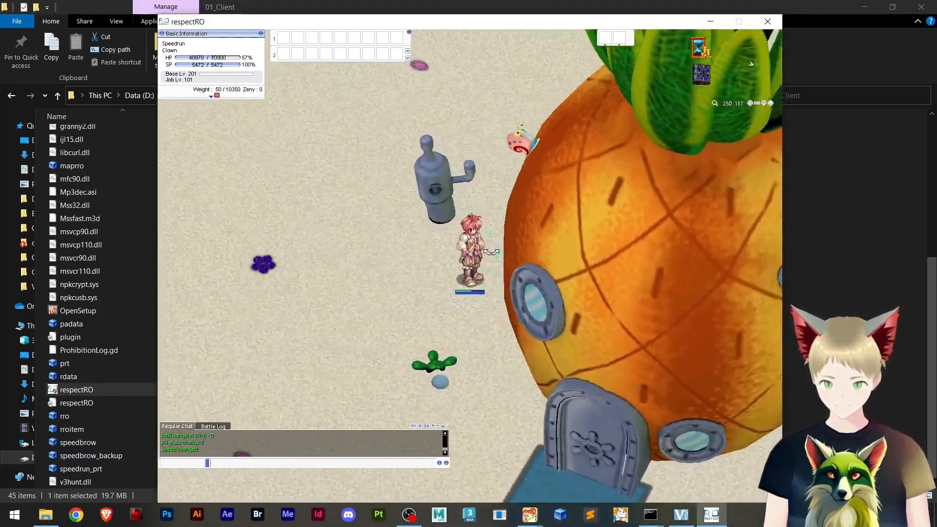
pyautogui.moveTo(532, 276); pyautogui.dragTo(549, 302)
pyautogui.moveTo(548, 303); pyautogui.dragTo(490, 285, button='right')
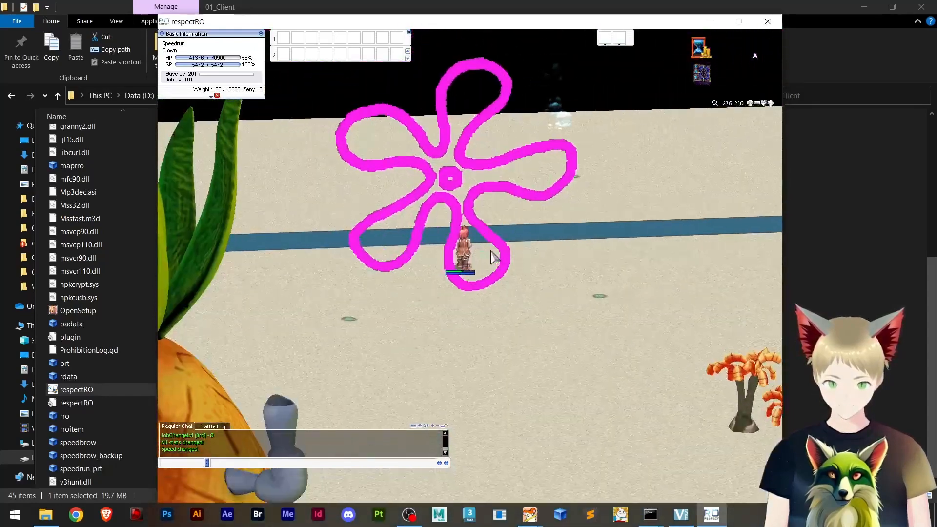
pyautogui.click(493, 313)
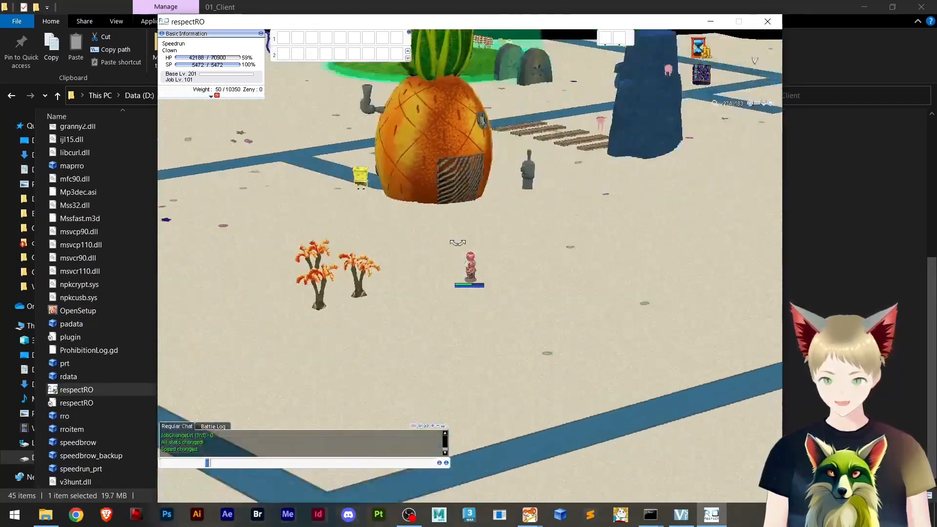
# Step: Walk the character past the coral trees to the red bus and test the tiles around its stop sign
pyautogui.moveTo(433, 245); pyautogui.dragTo(429, 268, button='right')
pyautogui.moveTo(324, 311); pyautogui.dragTo(504, 293, button='right')
pyautogui.click(589, 300)
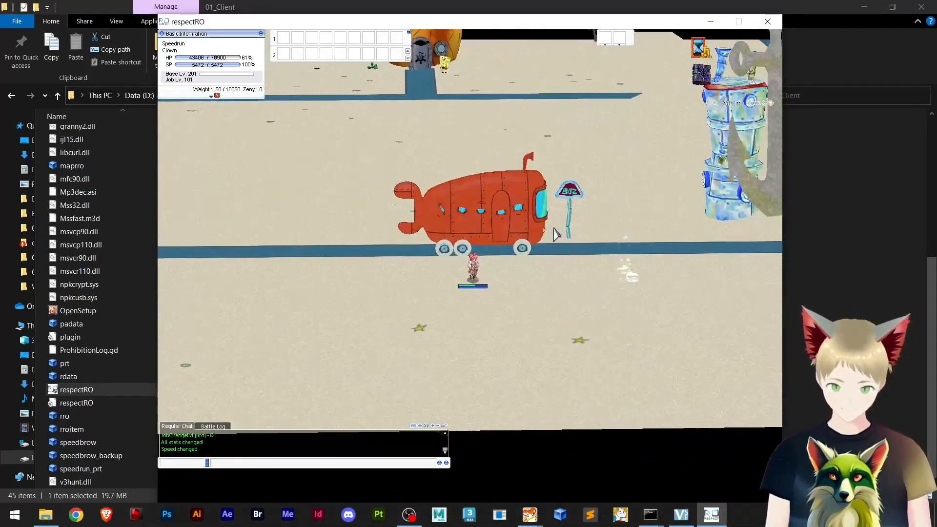
pyautogui.scroll(5, 521, 255)
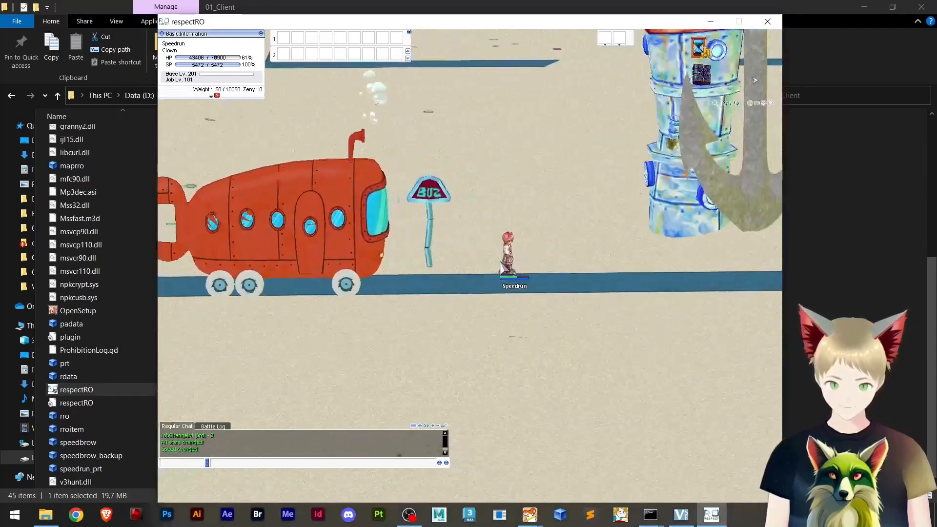
pyautogui.moveTo(423, 254); pyautogui.dragTo(465, 220)
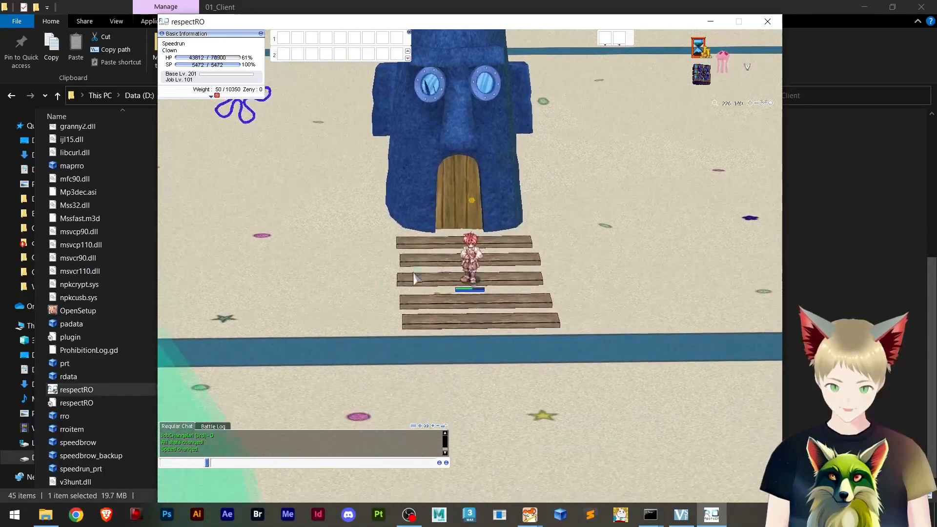
# Step: Walk the character from the blue house's planks past the Chum Bucket and across the open sand beyond it
pyautogui.click(335, 282)
pyautogui.moveTo(330, 273); pyautogui.dragTo(320, 291)
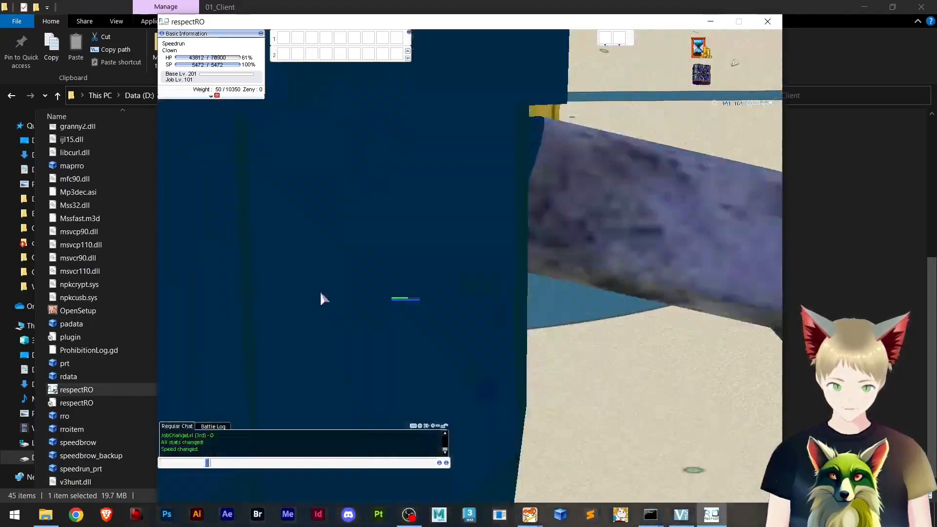
pyautogui.moveTo(435, 297); pyautogui.dragTo(371, 234, button='right')
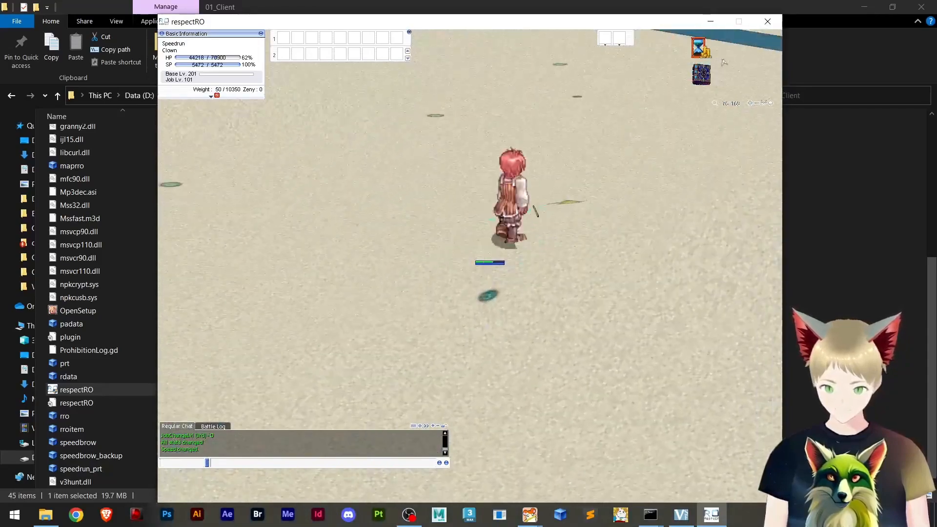
pyautogui.moveTo(560, 233); pyautogui.dragTo(564, 276, button='right')
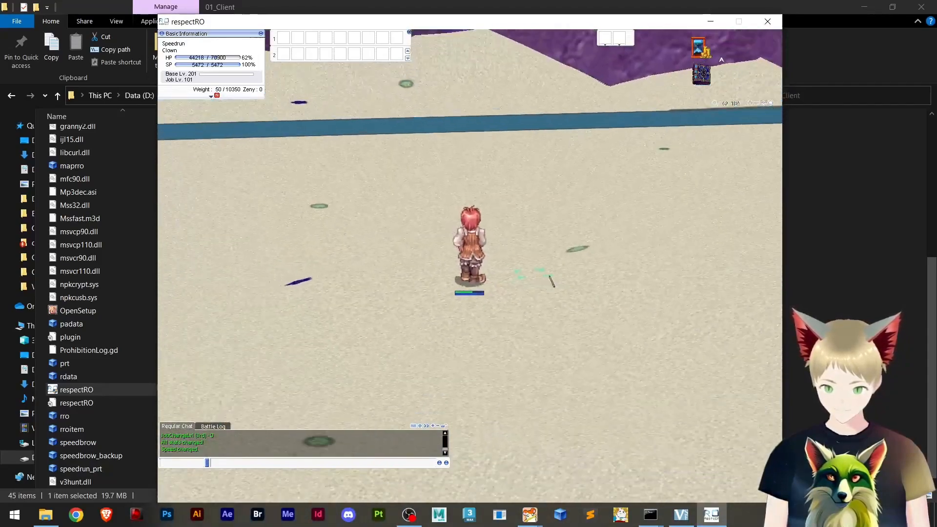
pyautogui.click(667, 317)
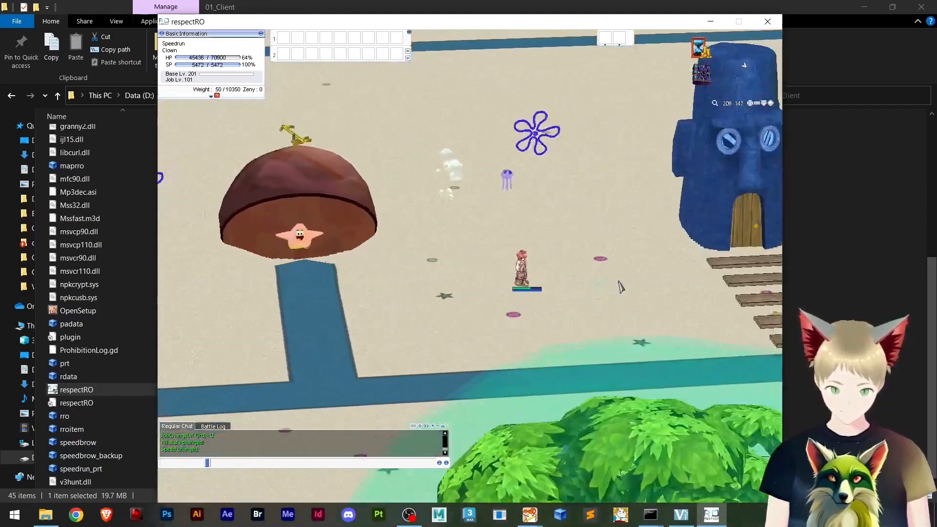
# Step: Walk the character past the blue and pineapple houses, then by the anchor building to the domed tree
pyautogui.moveTo(619, 281); pyautogui.dragTo(599, 269)
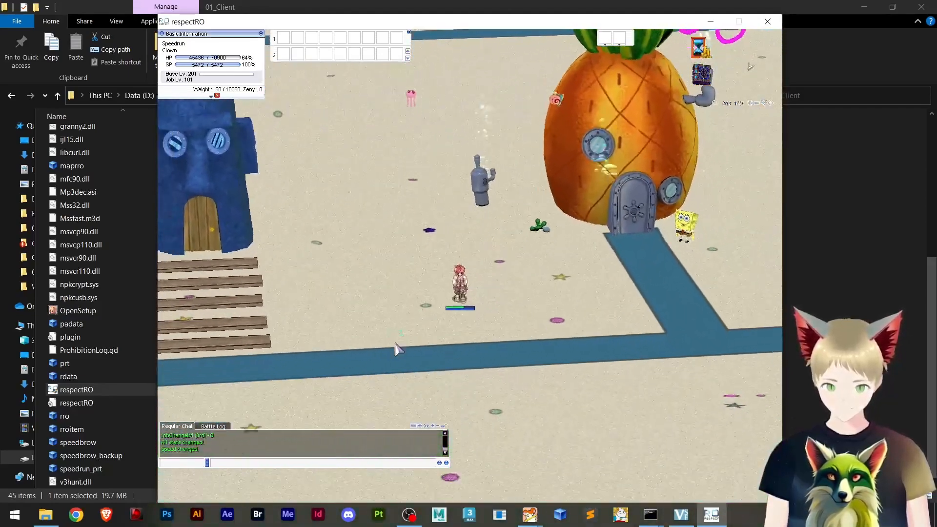
pyautogui.moveTo(396, 350); pyautogui.dragTo(408, 332)
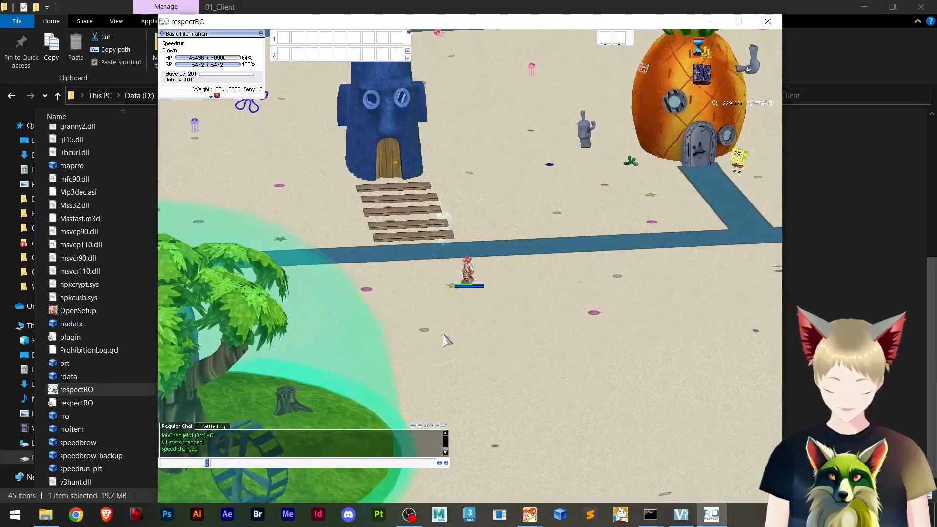
pyautogui.moveTo(447, 340); pyautogui.dragTo(532, 367, button='right')
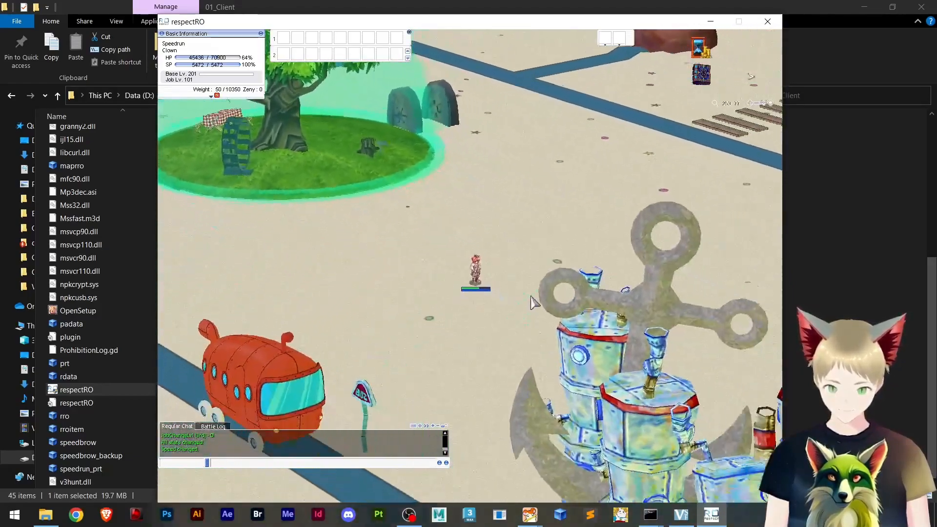
pyautogui.moveTo(445, 299); pyautogui.dragTo(424, 254)
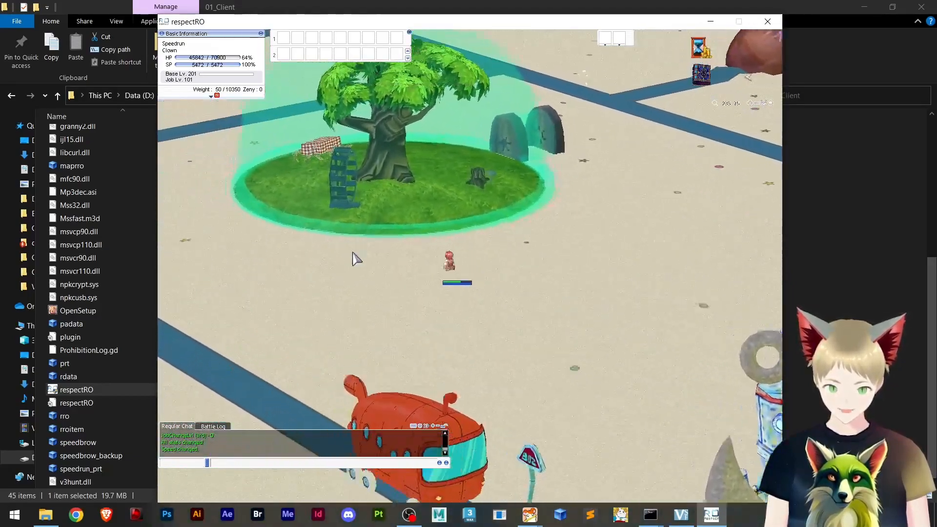
pyautogui.moveTo(334, 276); pyautogui.dragTo(421, 240)
# Step: Walk the character through the road crossing at the Taxi stand and up to the Goo Lagoon sign
pyautogui.moveTo(440, 268); pyautogui.dragTo(481, 296, button='right')
pyautogui.moveTo(481, 295); pyautogui.dragTo(457, 324)
pyautogui.moveTo(459, 331); pyautogui.dragTo(517, 300, button='right')
pyautogui.moveTo(546, 288); pyautogui.dragTo(497, 352)
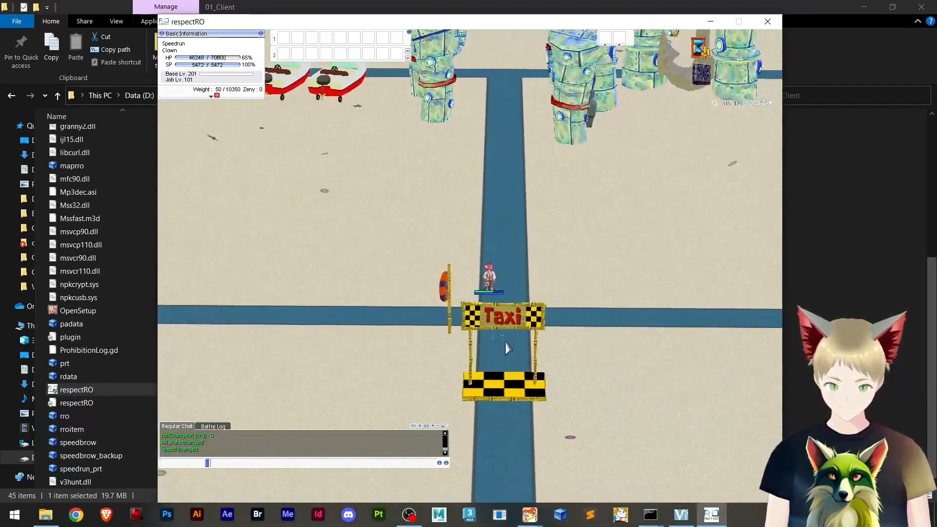
pyautogui.moveTo(504, 347); pyautogui.dragTo(426, 301, button='right')
pyautogui.moveTo(426, 296); pyautogui.dragTo(560, 340)
pyautogui.moveTo(561, 345); pyautogui.dragTo(483, 353, button='right')
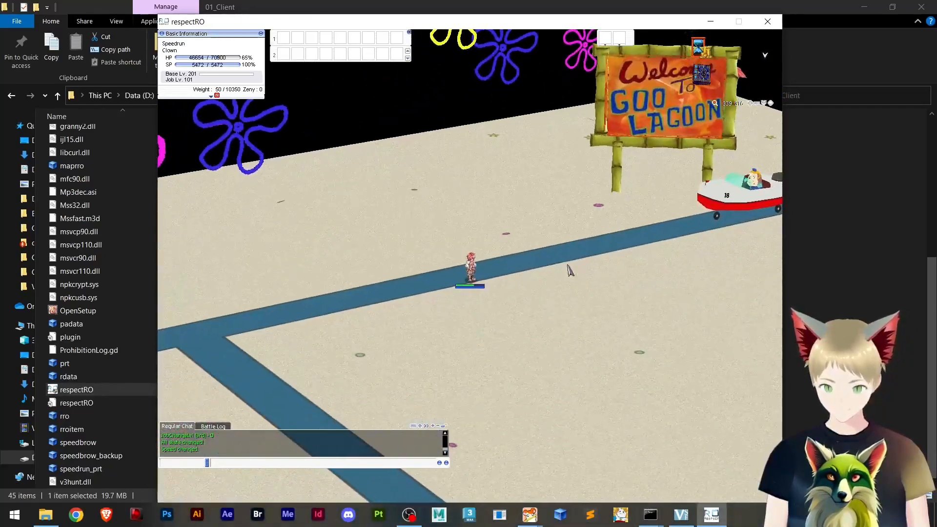
# Step: Walk the character from Goo Lagoon back past the coral trees to the road by the pineapple house
pyautogui.click(308, 356)
pyautogui.click(382, 388)
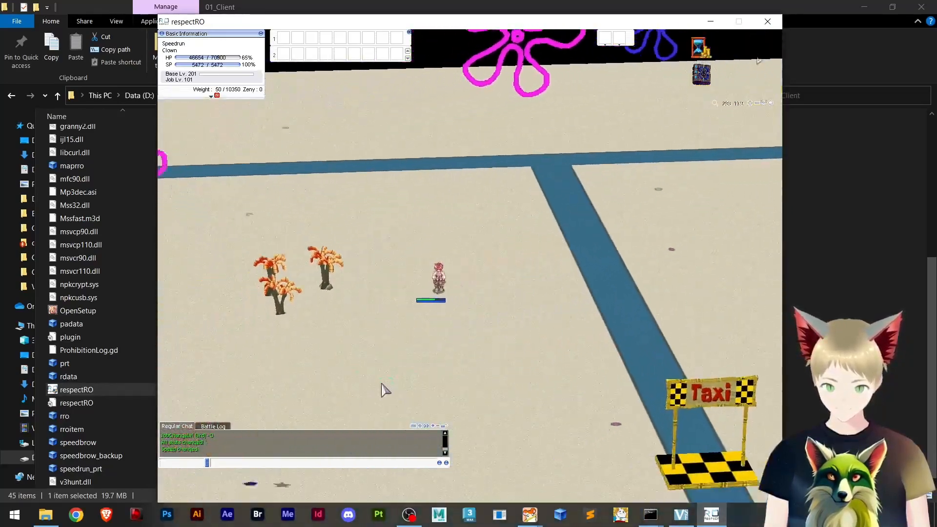
pyautogui.click(408, 389)
pyautogui.click(353, 349)
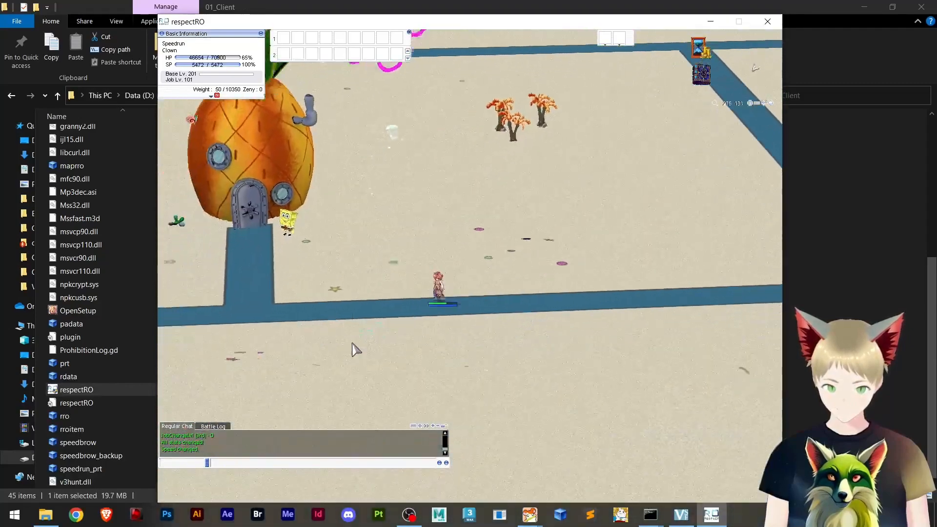